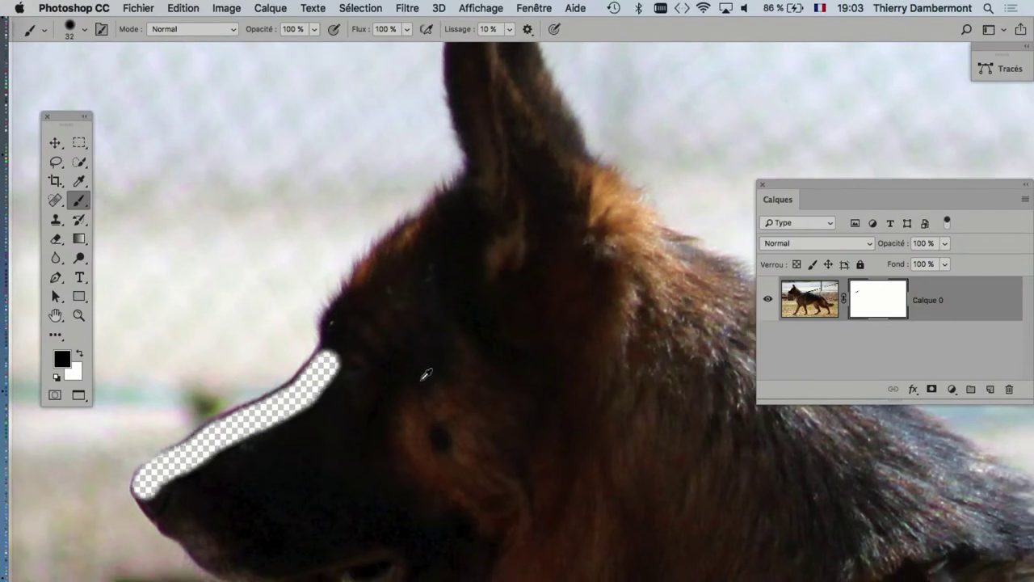
# Zoom out and pan to frame the dog's head, then move the Calques panel upper middle
pyautogui.scroll(-1, 426, 377)
pyautogui.scroll(-1, 426, 377)
pyautogui.scroll(-1, 429, 382)
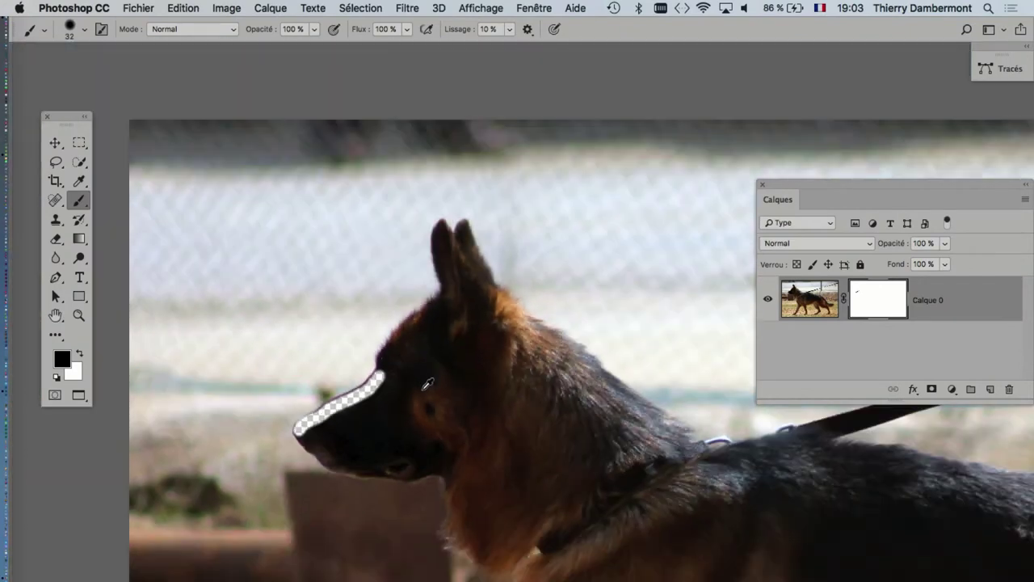
pyautogui.scroll(-1, 431, 387)
pyautogui.moveTo(431, 387); pyautogui.dragTo(361, 283)
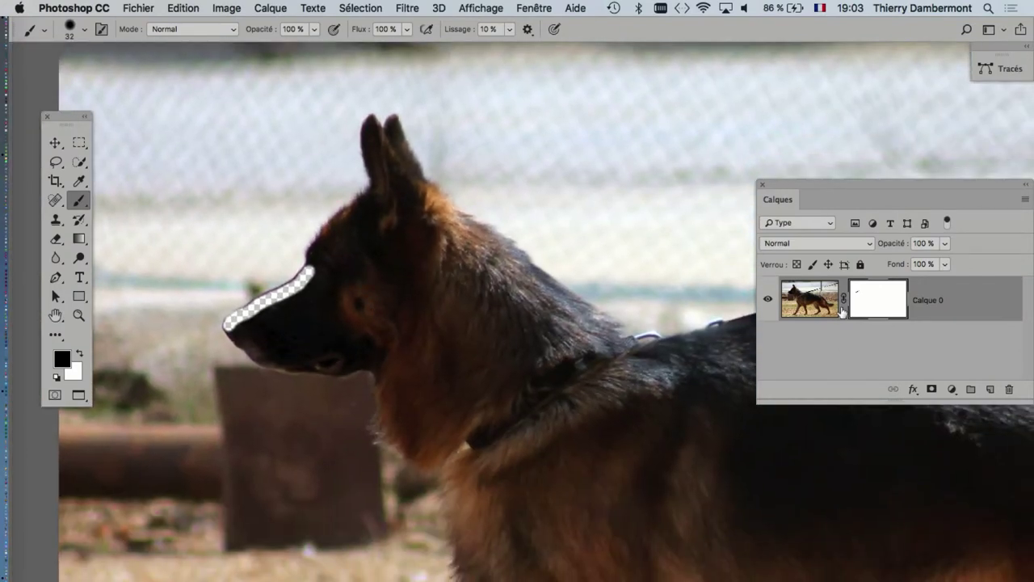
pyautogui.moveTo(808, 185); pyautogui.dragTo(565, 83)
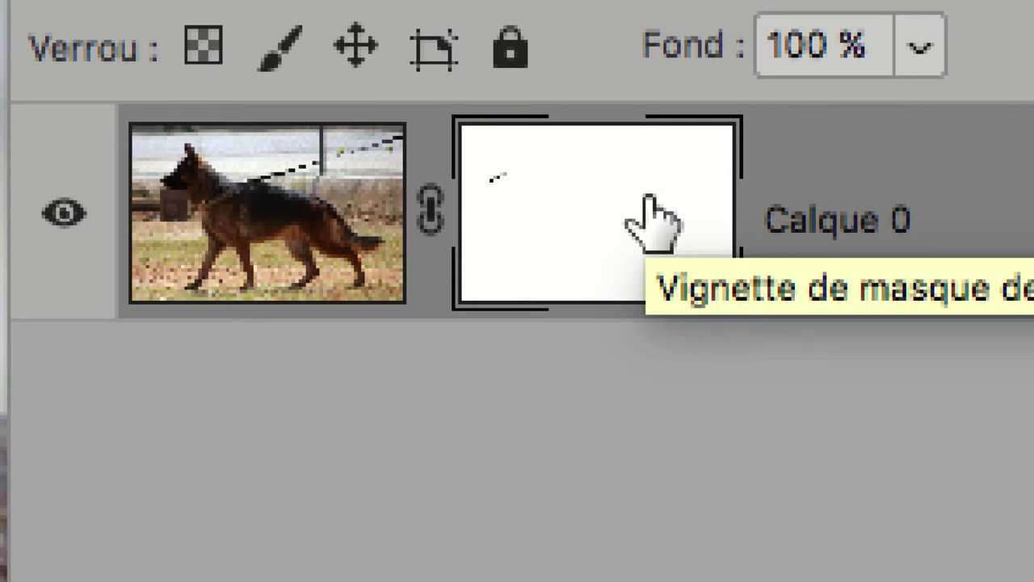
# Disable Calque 0's layer mask, then narrow the Calques panel and dock it lower left
pyautogui.click(649, 197)
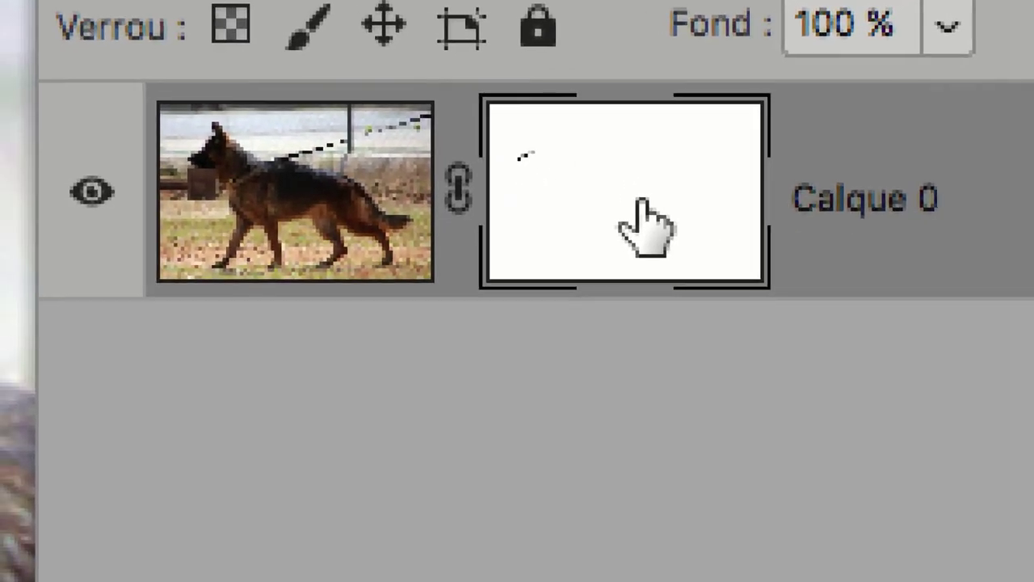
pyautogui.keyDown('shift'); pyautogui.click(630, 210); pyautogui.keyUp('shift')
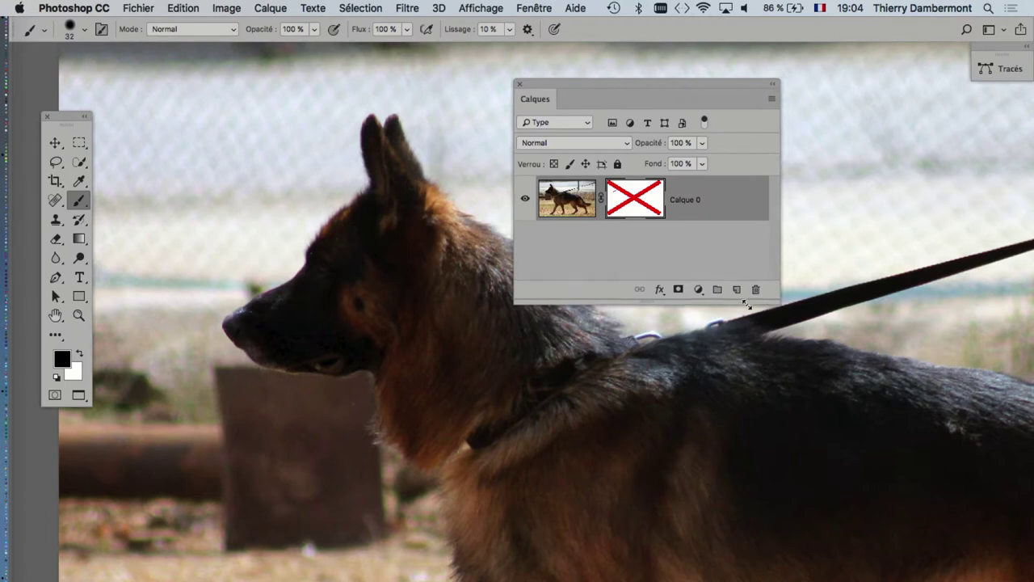
pyautogui.moveTo(784, 300); pyautogui.dragTo(704, 310)
pyautogui.moveTo(621, 82)
pyautogui.mouseDown()
pyautogui.moveTo(197, 434)
pyautogui.moveTo(220, 404)
pyautogui.mouseUp()
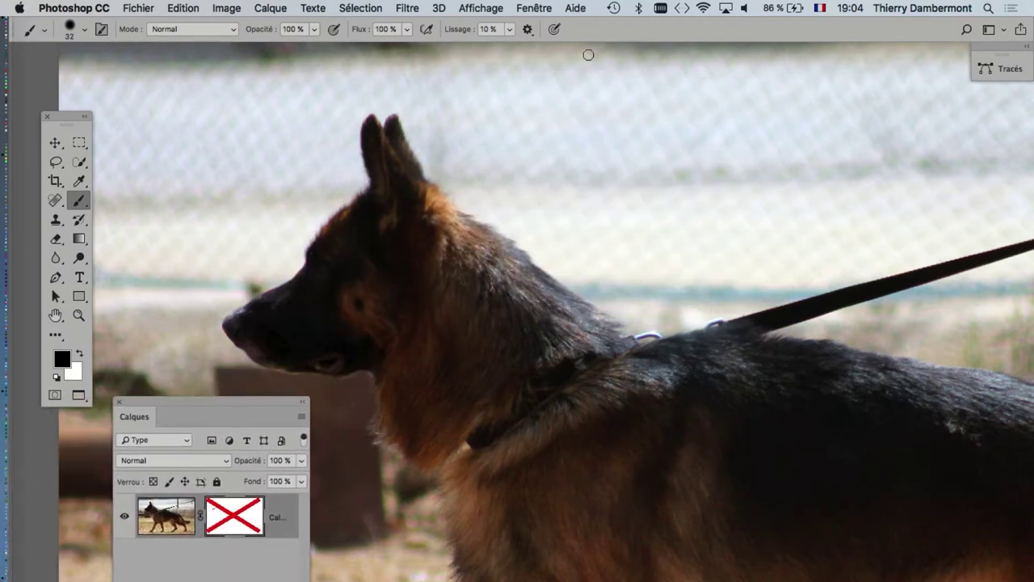
# Show the Couches panel with the largest thumbnail size and make the panel taller
pyautogui.click(535, 8)
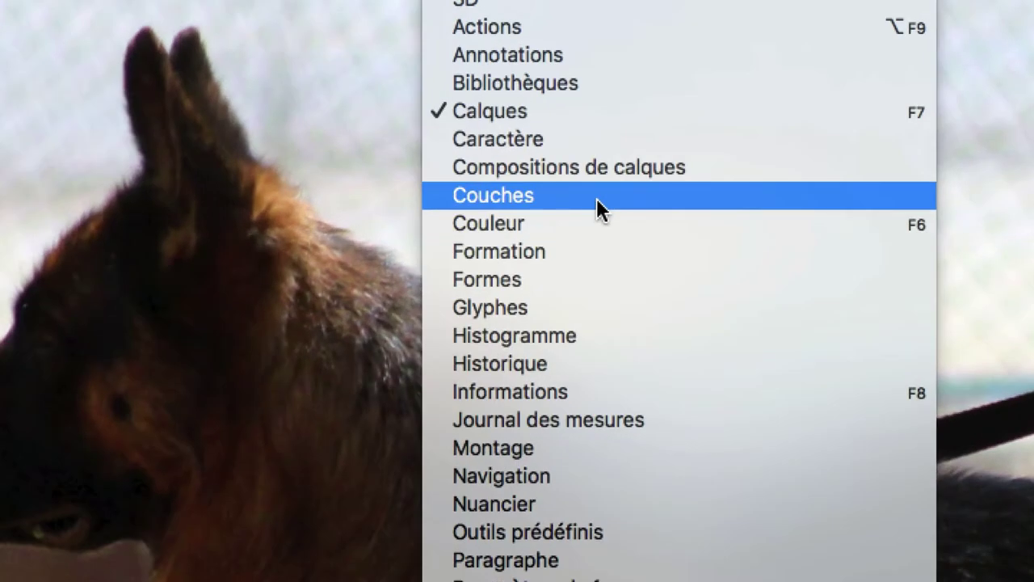
pyautogui.click(598, 201)
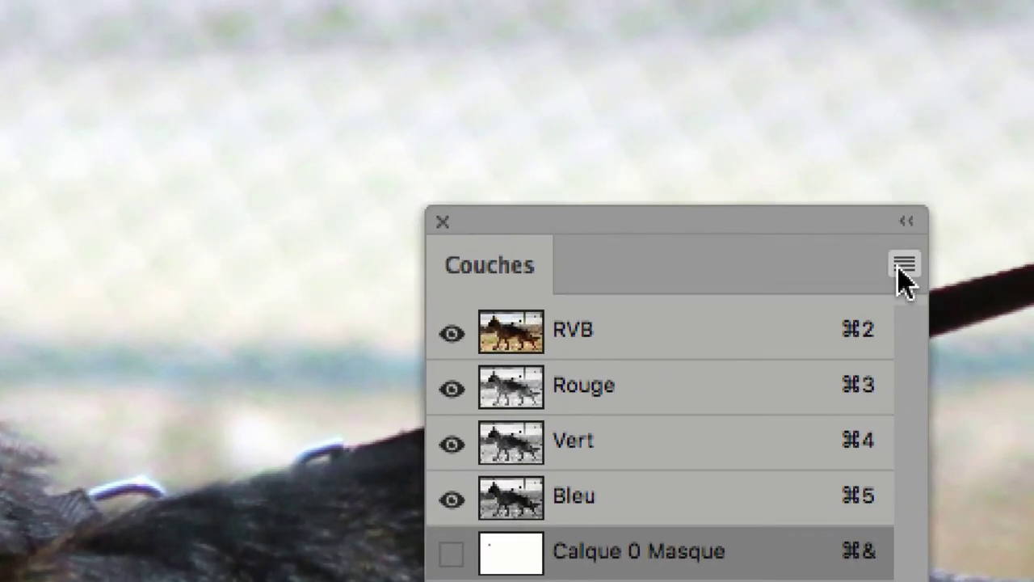
pyautogui.click(899, 269)
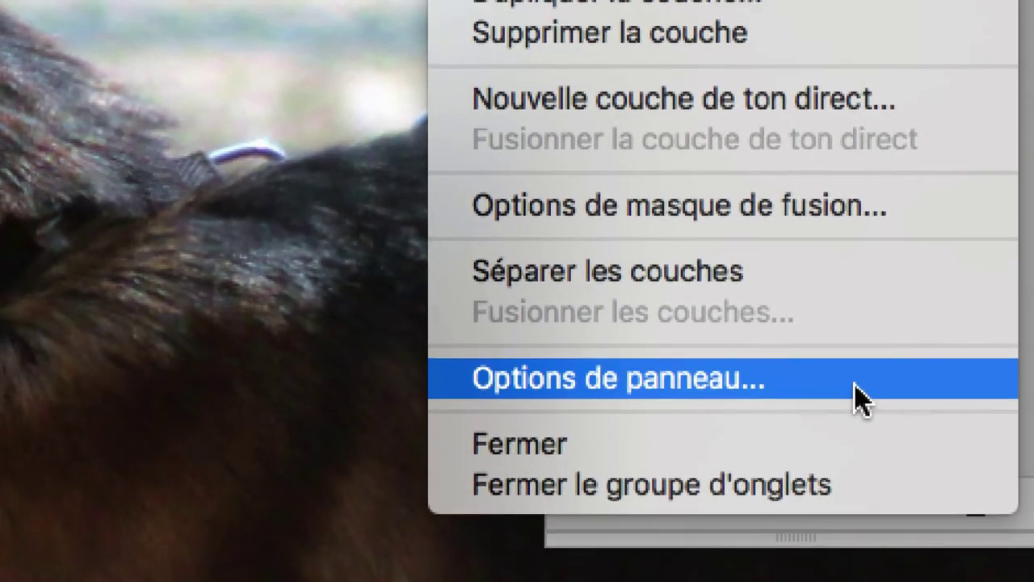
pyautogui.click(859, 396)
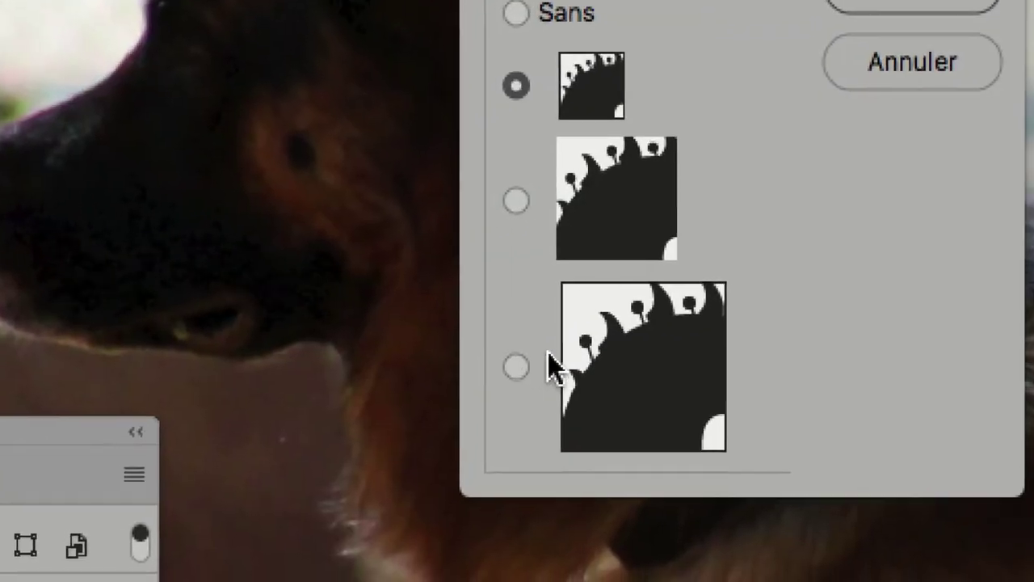
pyautogui.click(561, 365)
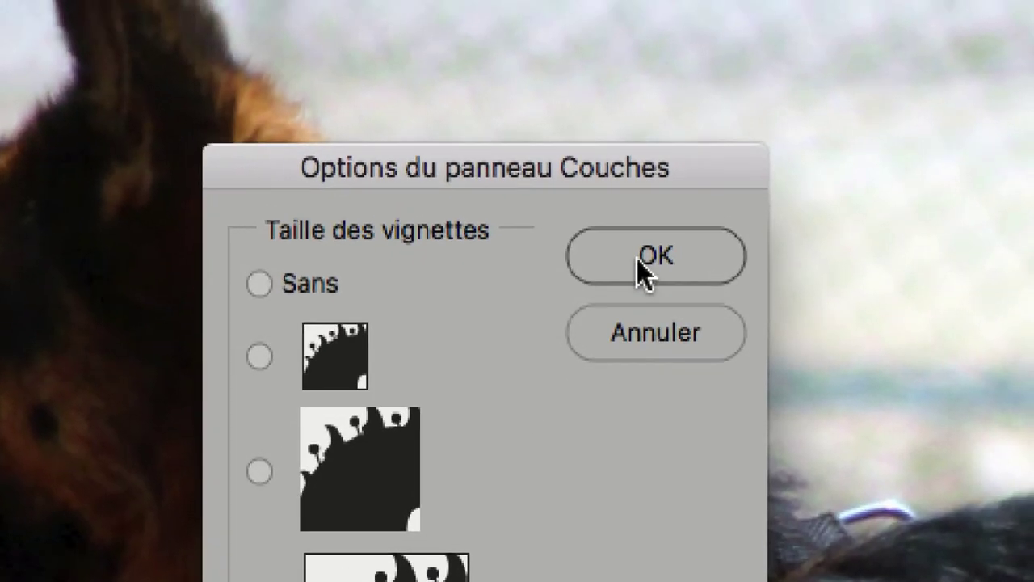
pyautogui.click(638, 257)
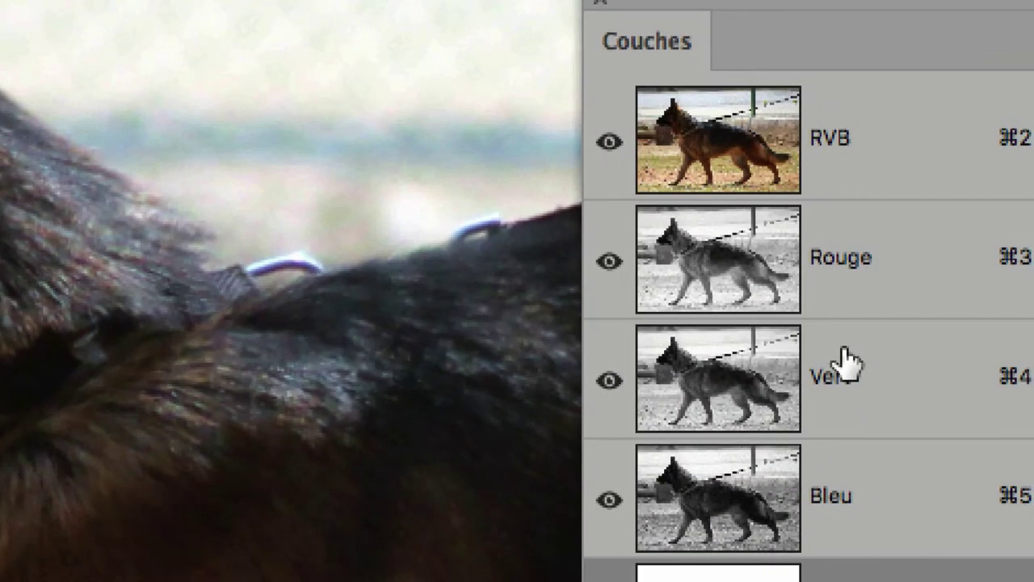
pyautogui.moveTo(900, 427); pyautogui.dragTo(905, 532)
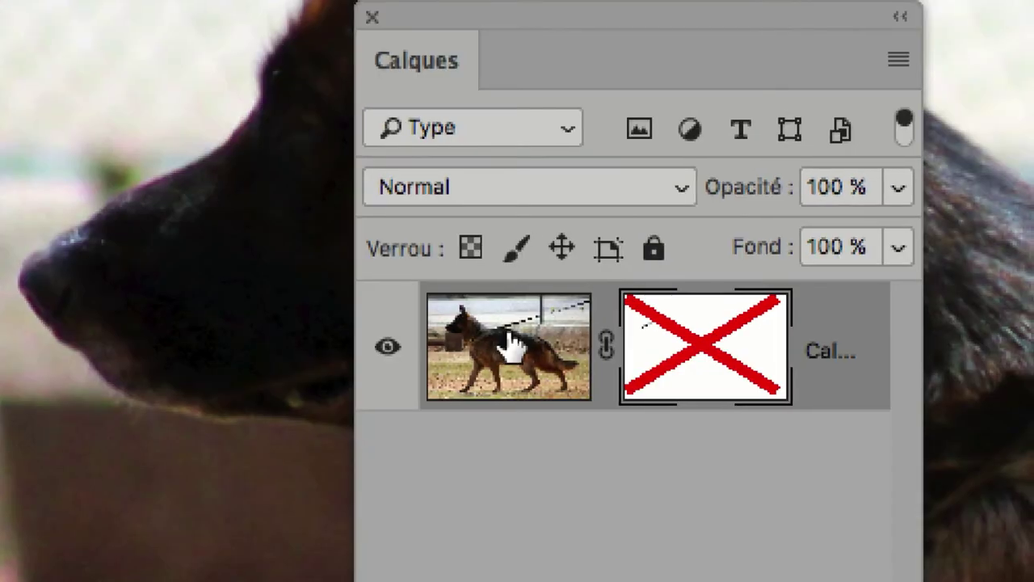
# Select Calque 0's image thumbnail and toggle its layer mask on, then off again
pyautogui.click(511, 346)
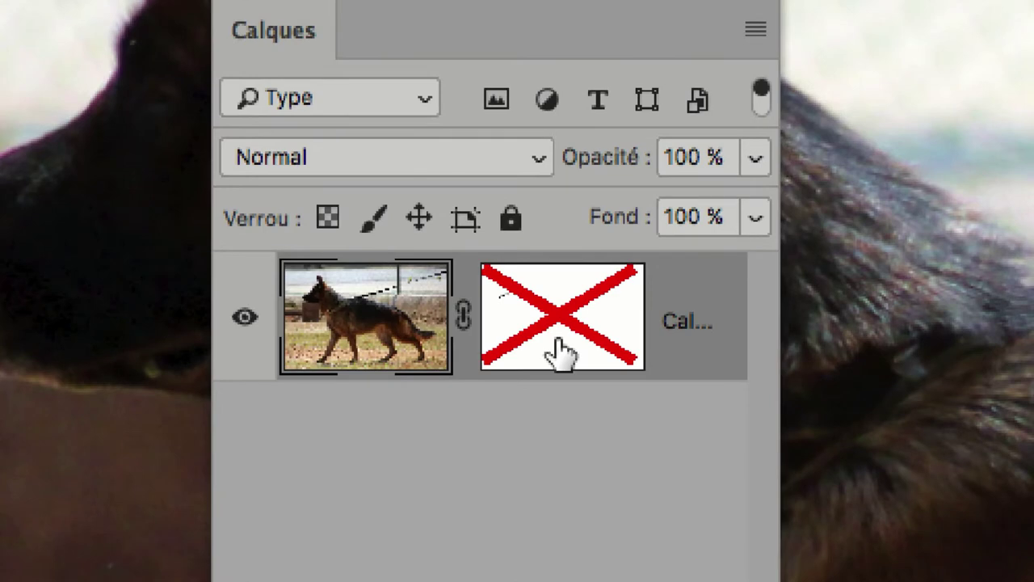
pyautogui.keyDown('shift'); pyautogui.click(564, 352); pyautogui.keyUp('shift')
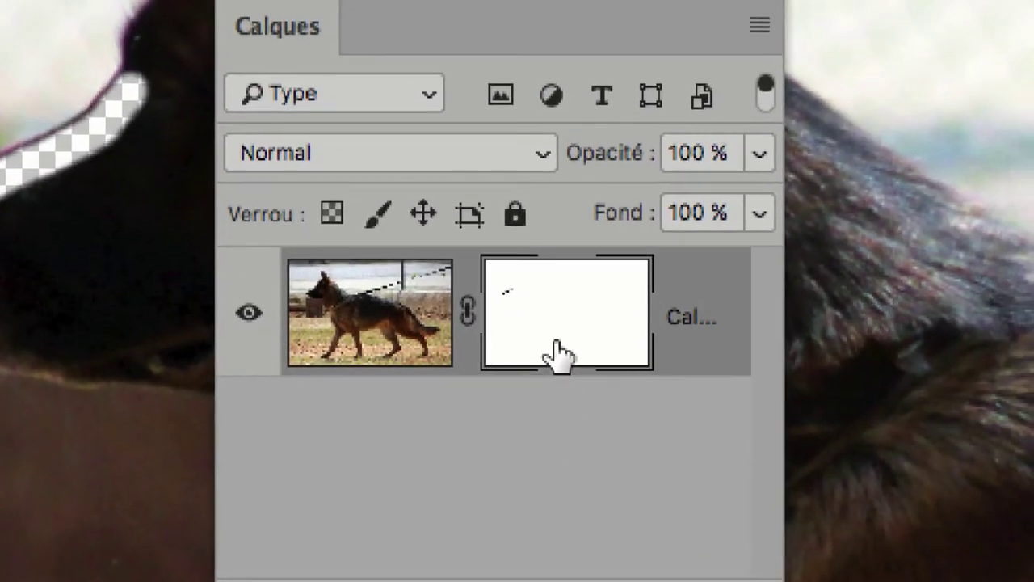
pyautogui.keyDown('shift'); pyautogui.click(560, 354); pyautogui.keyUp('shift')
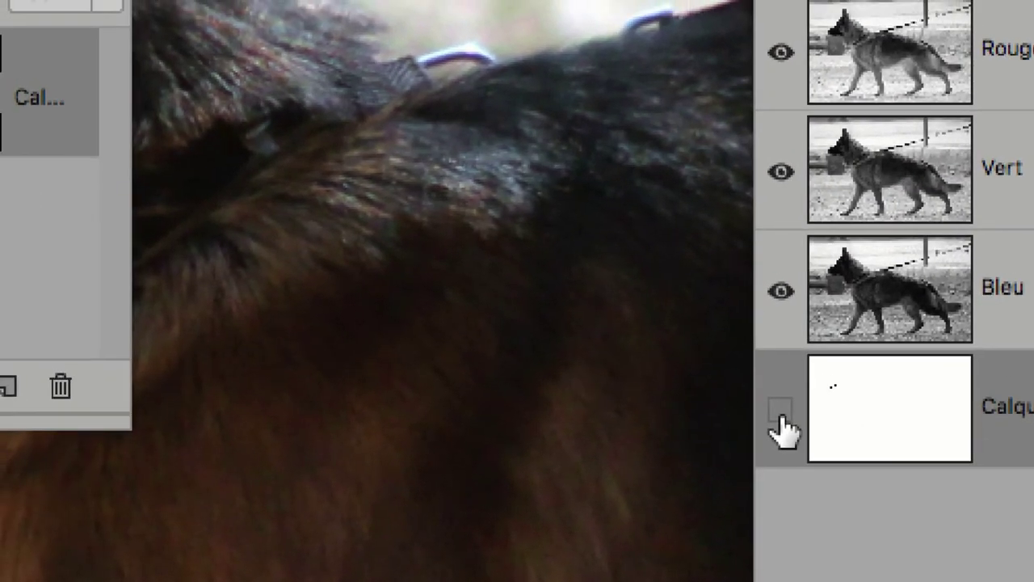
# Show the Calque 0 Masque channel as an overlay and move the Calques panel to the bottom centre
pyautogui.click(780, 411)
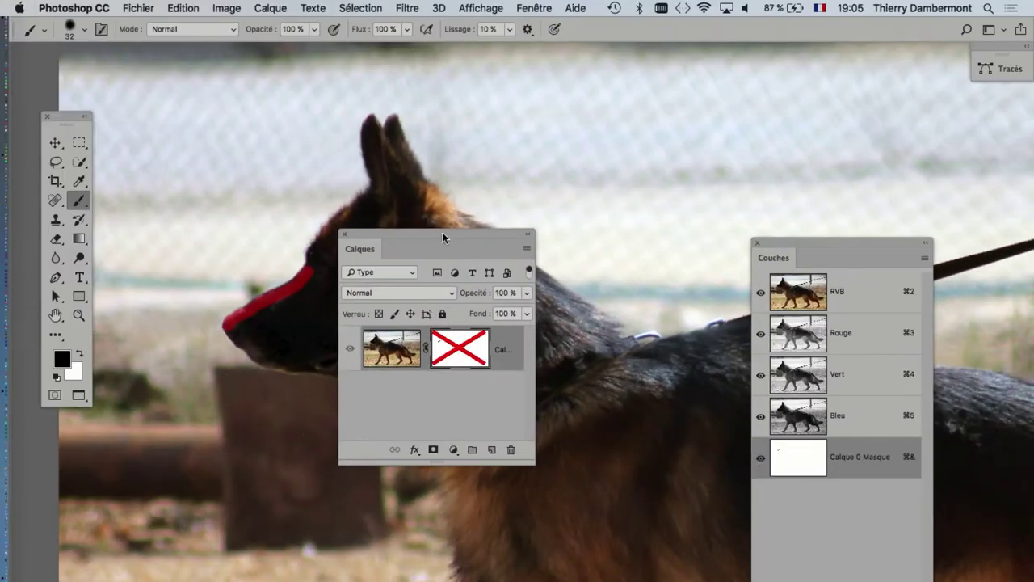
pyautogui.moveTo(442, 237); pyautogui.dragTo(220, 434)
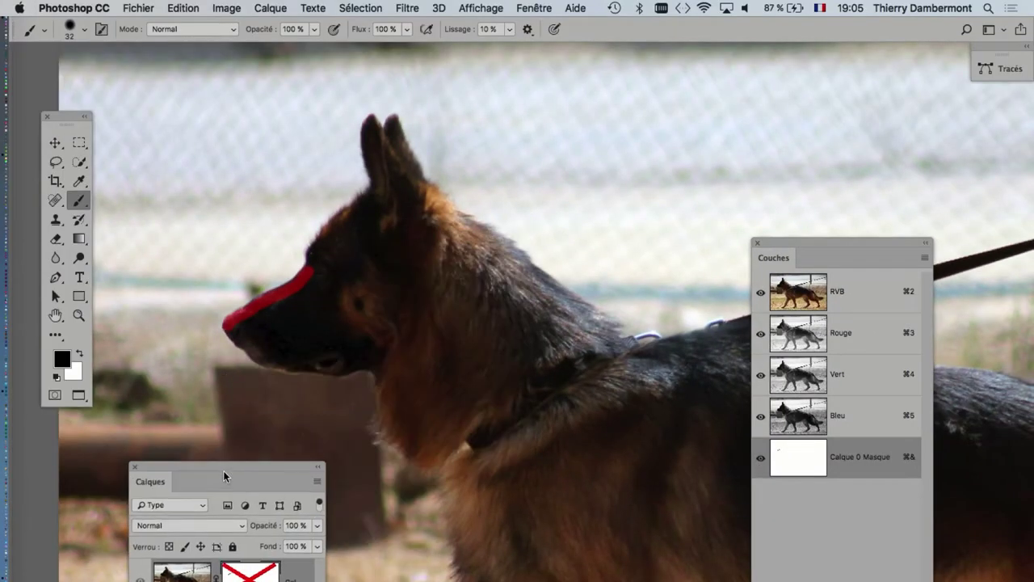
pyautogui.scroll(3, 250, 302)
pyautogui.scroll(1, 251, 302)
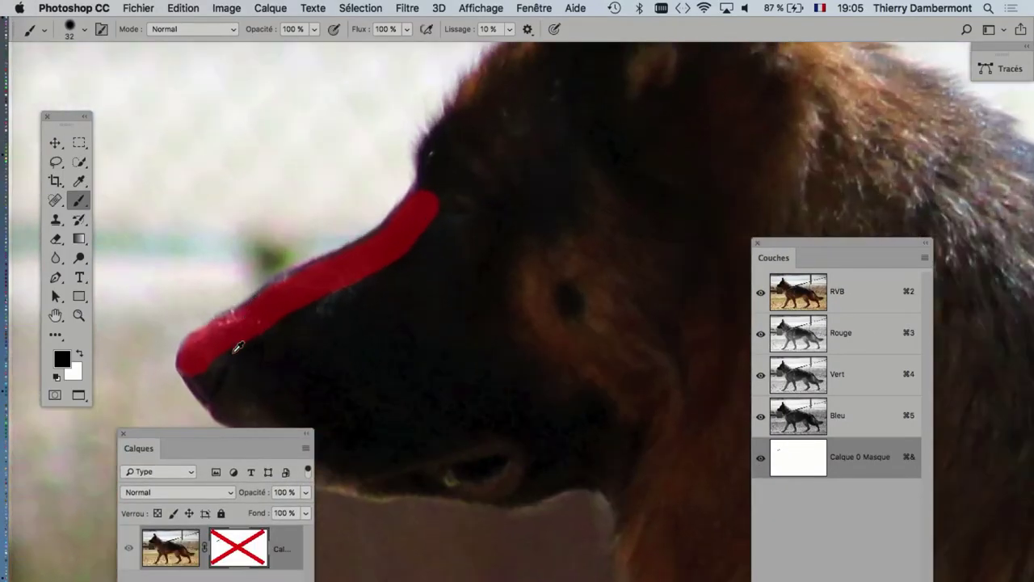
pyautogui.moveTo(239, 437)
pyautogui.mouseDown()
pyautogui.moveTo(512, 440)
pyautogui.moveTo(506, 460)
pyautogui.mouseUp()
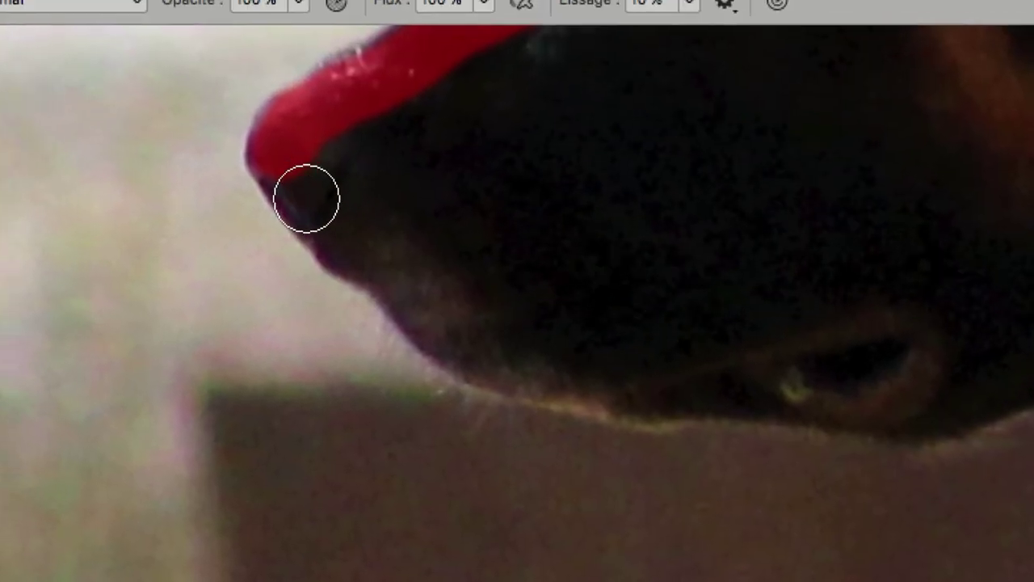
# Paint the mask down the edge of the nose, then zoom out to the whole head
pyautogui.moveTo(307, 198)
pyautogui.mouseDown()
pyautogui.moveTo(365, 245)
pyautogui.moveTo(404, 257)
pyautogui.moveTo(487, 268)
pyautogui.moveTo(564, 254)
pyautogui.mouseUp()
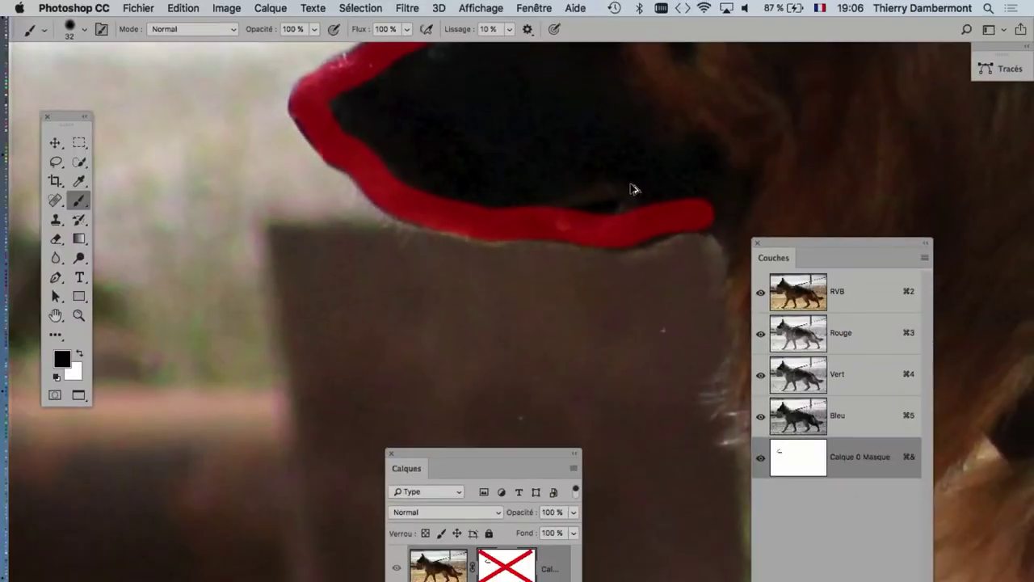
pyautogui.scroll(-1, 615, 216)
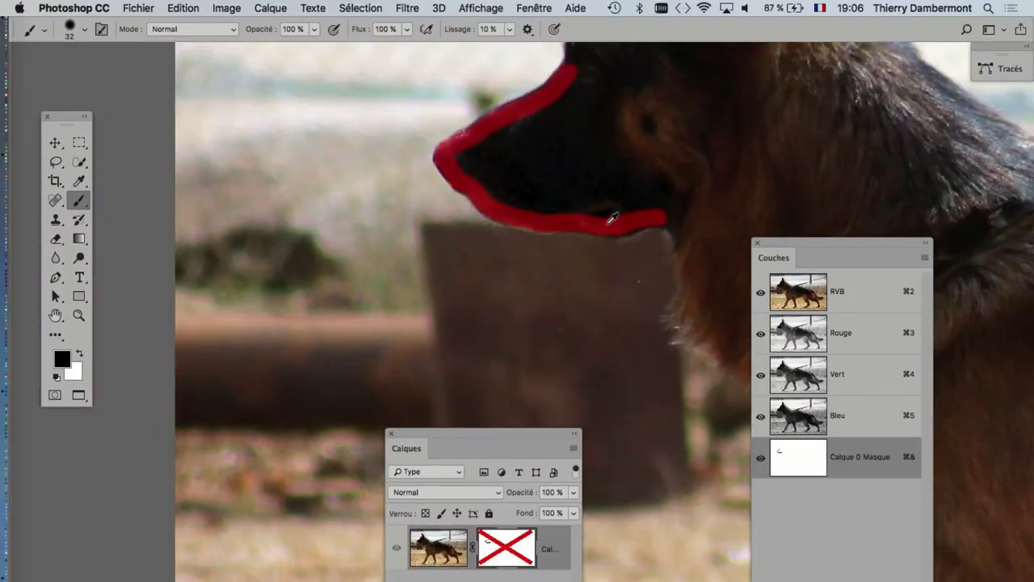
pyautogui.moveTo(483, 234); pyautogui.dragTo(226, 388)
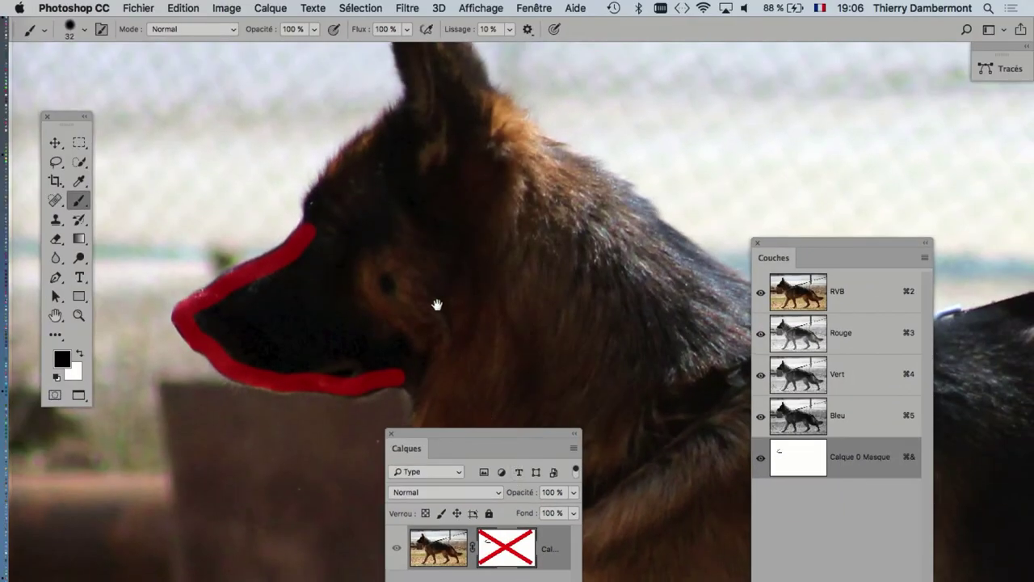
pyautogui.scroll(-5, 453, 279)
pyautogui.hscroll(-3, 453, 279)
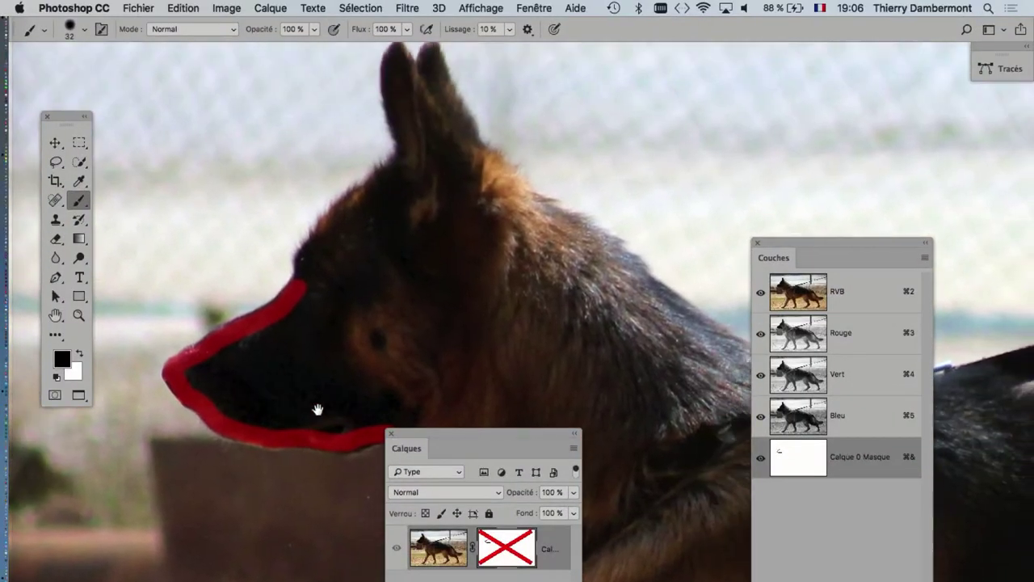
# Move the Couches panel to the right edge and close the Calques panel
pyautogui.moveTo(796, 239); pyautogui.dragTo(964, 256)
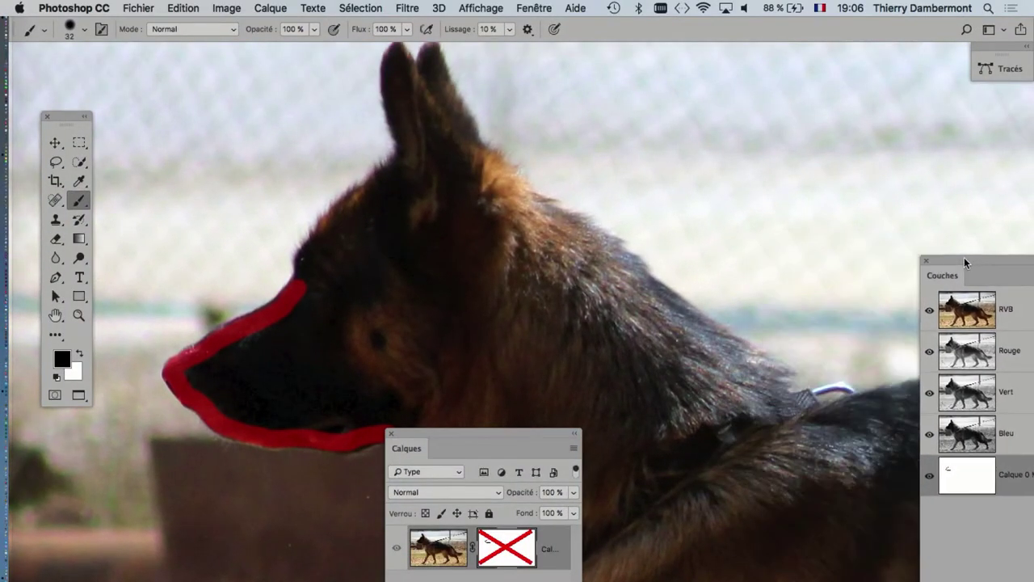
pyautogui.moveTo(528, 436); pyautogui.dragTo(284, 517)
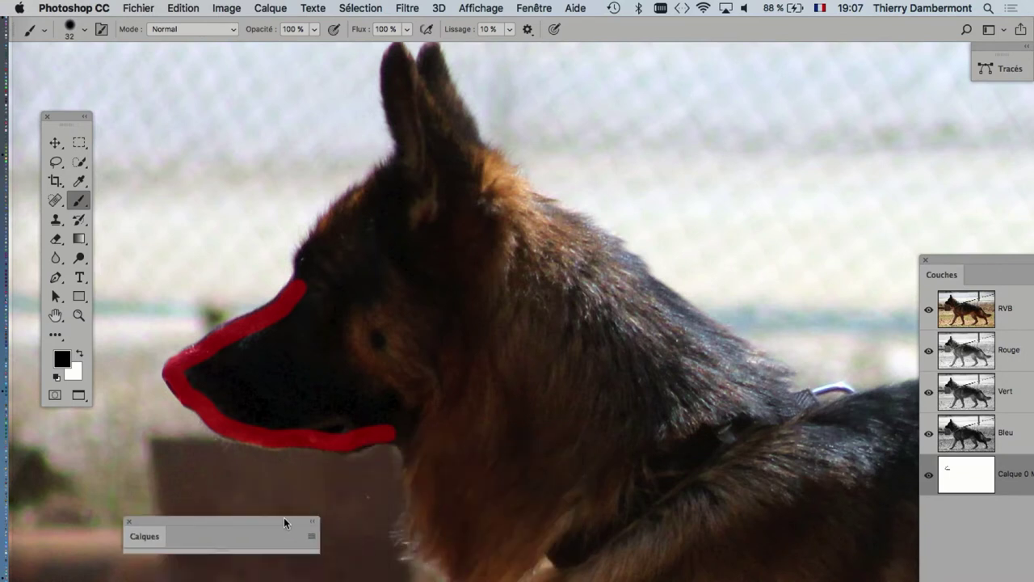
pyautogui.doubleClick(159, 528)
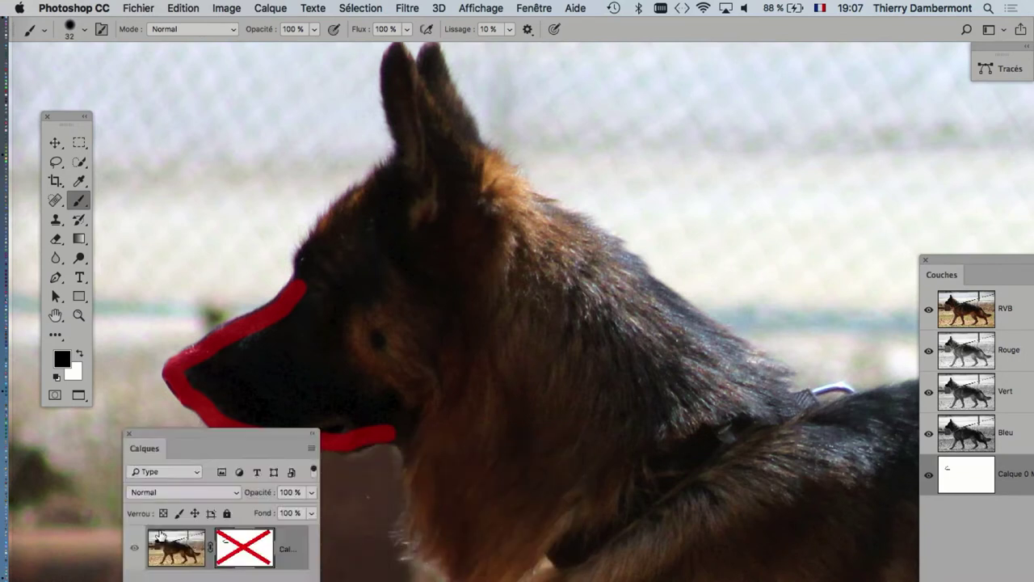
pyautogui.moveTo(257, 432)
pyautogui.mouseDown()
pyautogui.moveTo(171, 536)
pyautogui.moveTo(177, 548)
pyautogui.mouseUp()
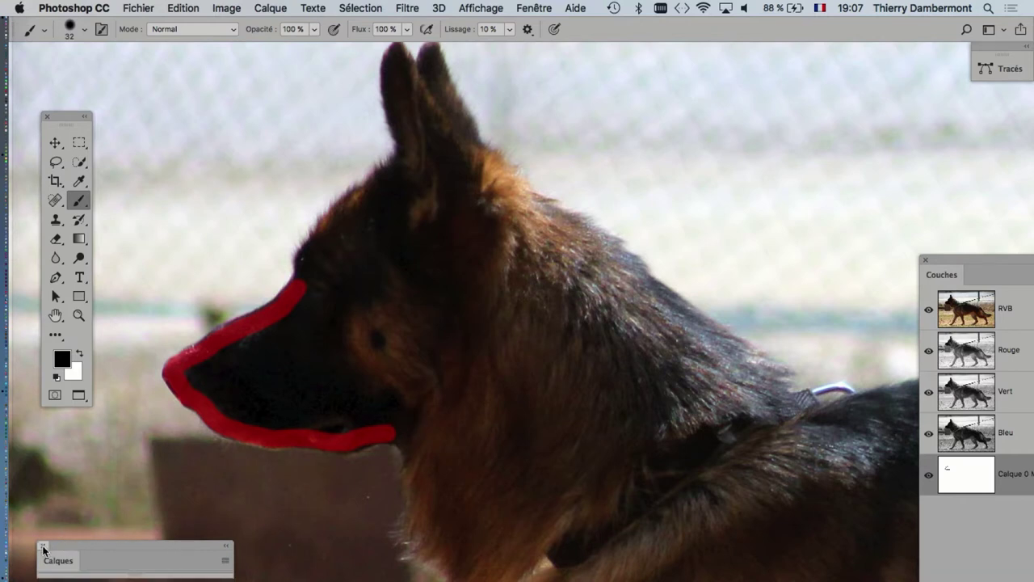
pyautogui.click(44, 549)
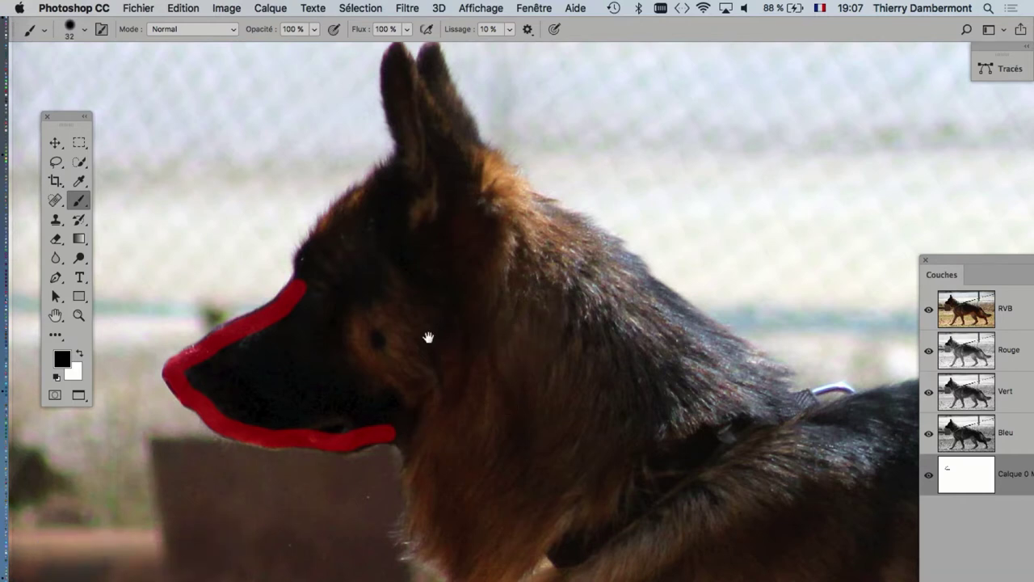
# Zoom in on the dog's head and set a soft brush of about 70 px
pyautogui.moveTo(428, 337); pyautogui.dragTo(410, 439)
pyautogui.scroll(1, 358, 412)
pyautogui.scroll(2, 357, 409)
pyautogui.scroll(3, 357, 410)
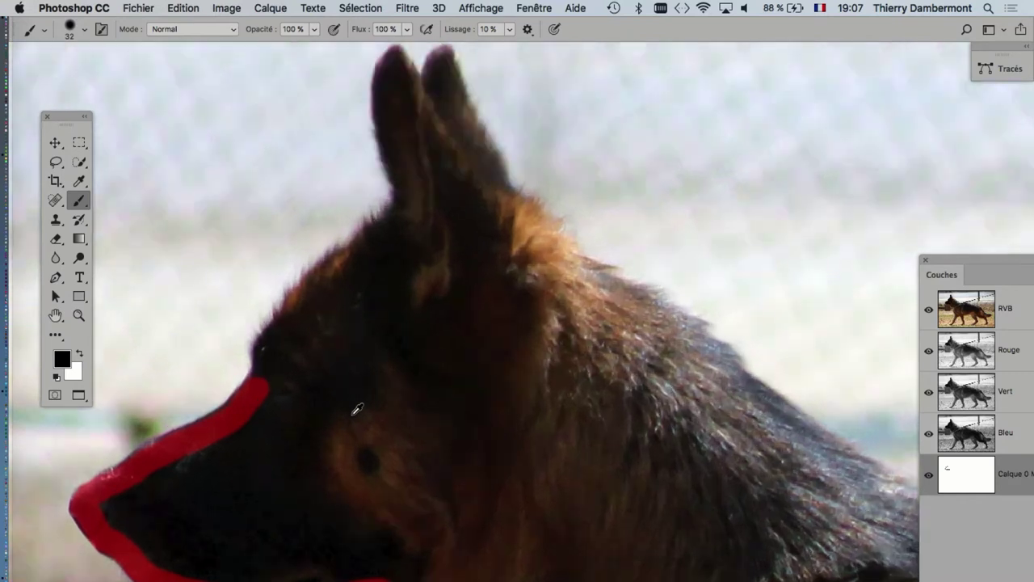
pyautogui.scroll(1, 357, 409)
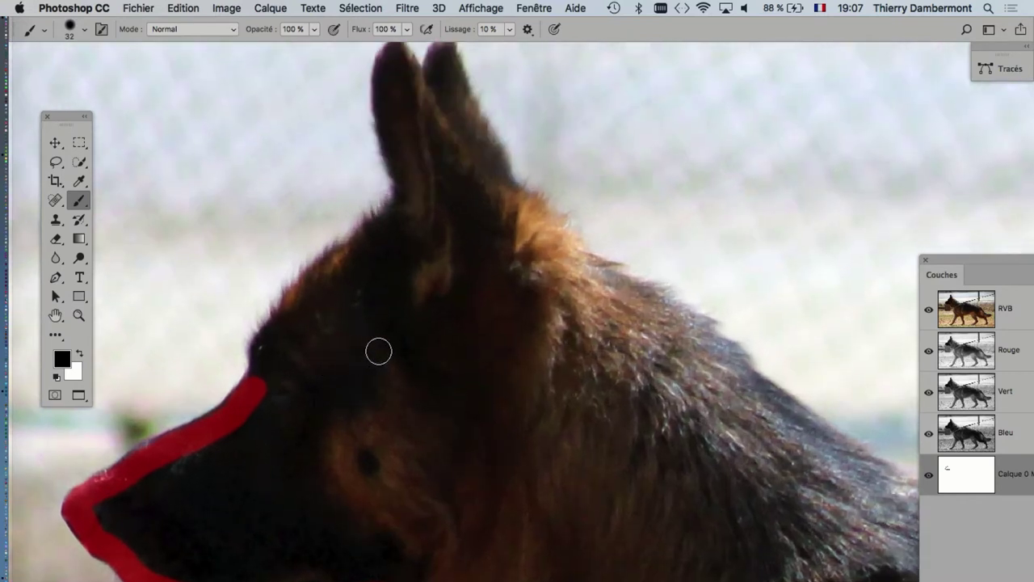
pyautogui.moveTo(375, 349); pyautogui.dragTo(384, 349)
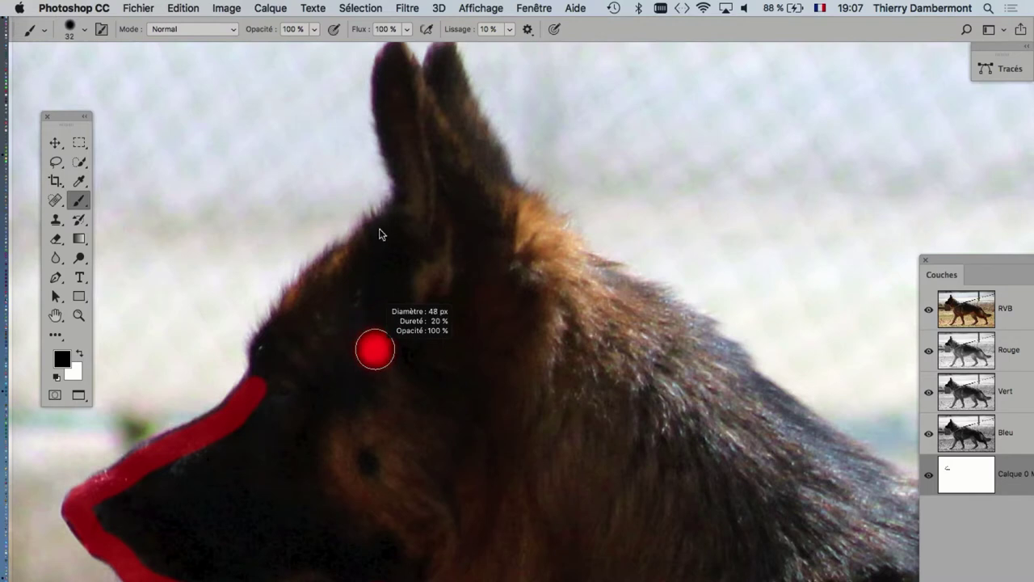
pyautogui.moveTo(386, 256)
pyautogui.mouseDown()
pyautogui.moveTo(383, 234)
pyautogui.moveTo(372, 235)
pyautogui.mouseUp()
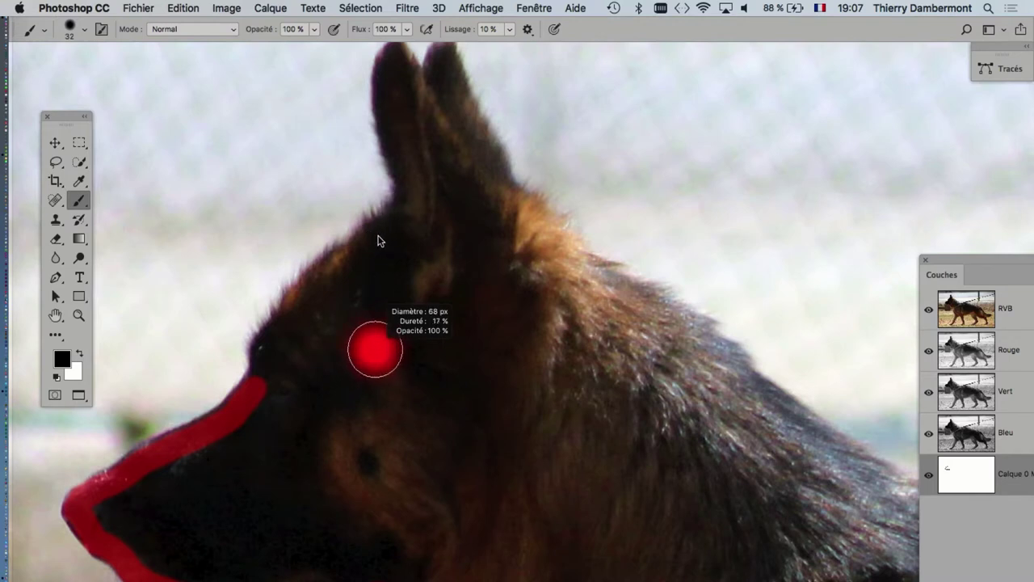
# Paint the mask up the neck edge and past the ear base
pyautogui.scroll(1, 254, 296)
pyautogui.scroll(1, 256, 299)
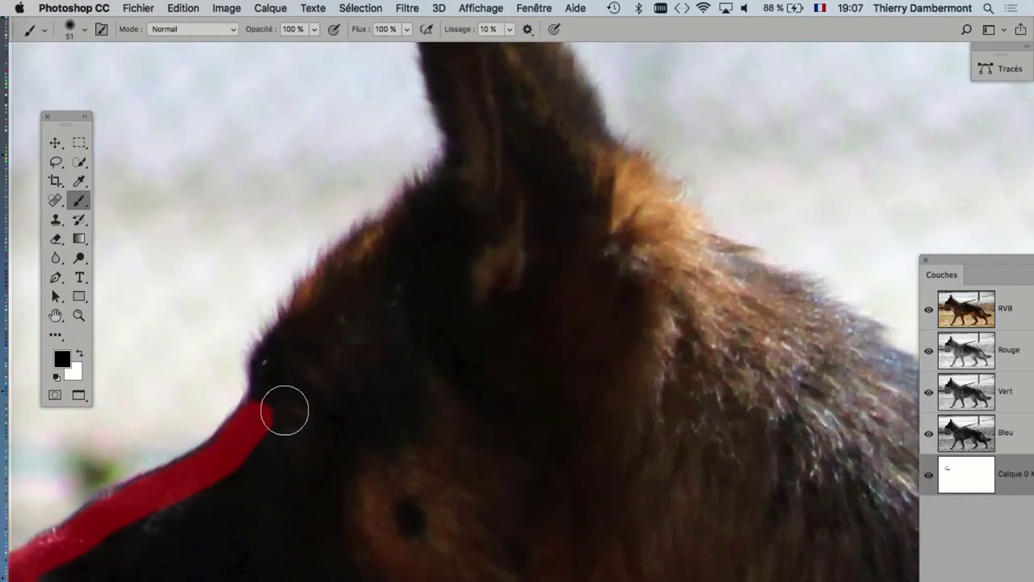
pyautogui.moveTo(284, 410)
pyautogui.mouseDown()
pyautogui.moveTo(291, 351)
pyautogui.moveTo(281, 399)
pyautogui.mouseUp()
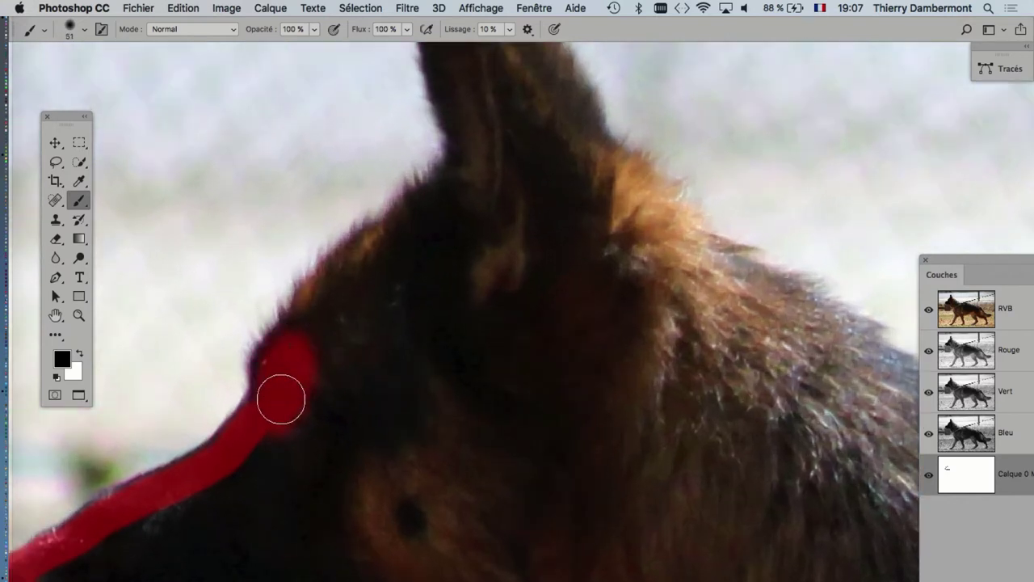
pyautogui.moveTo(293, 357)
pyautogui.mouseDown()
pyautogui.moveTo(323, 300)
pyautogui.moveTo(480, 175)
pyautogui.mouseUp()
pyautogui.moveTo(454, 286); pyautogui.dragTo(404, 508)
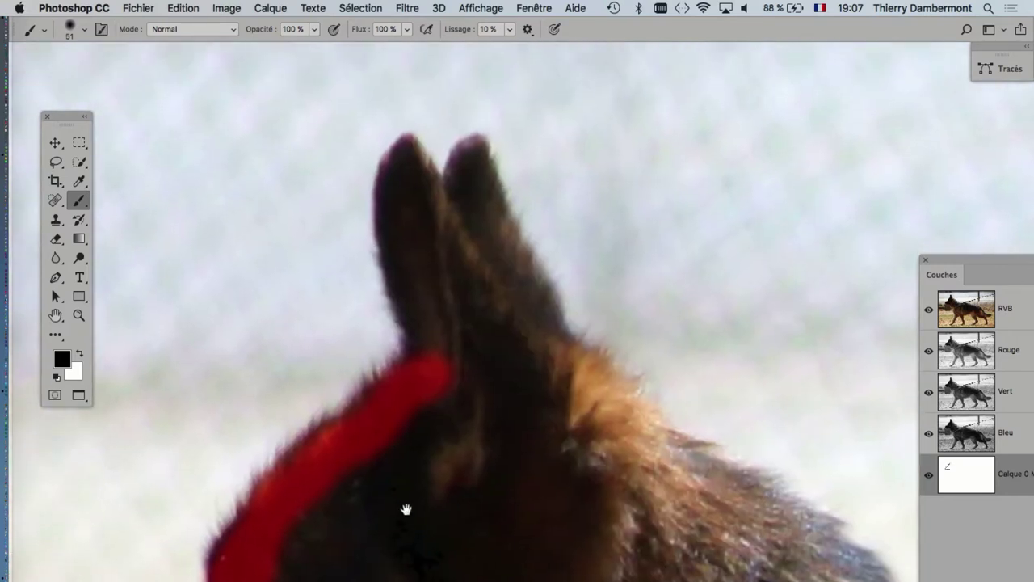
pyautogui.moveTo(415, 377); pyautogui.dragTo(445, 381)
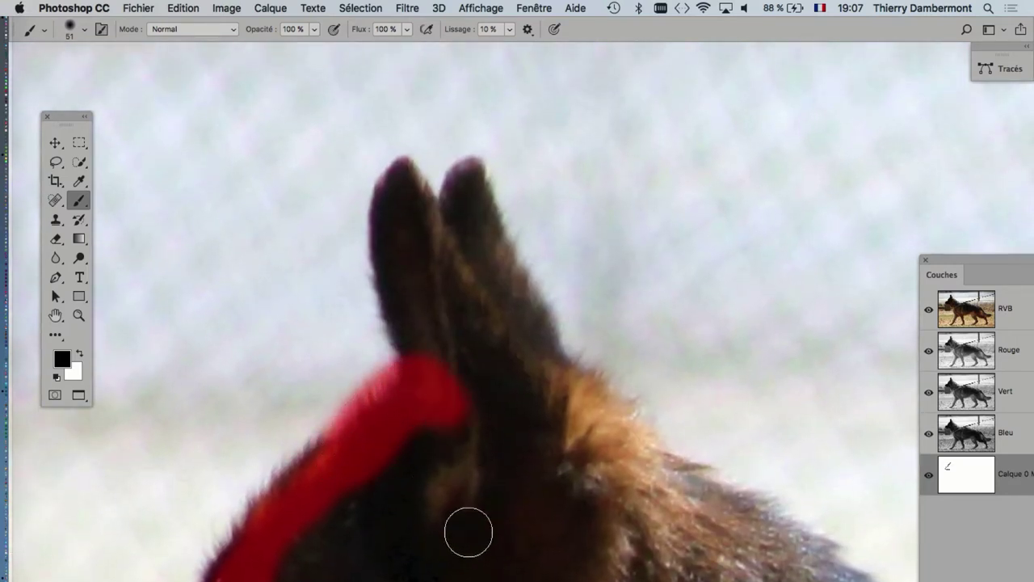
# Repaint the ear-base mask wider and erase the excess back to the fur edge
pyautogui.hotkey('ctrl', 'z')
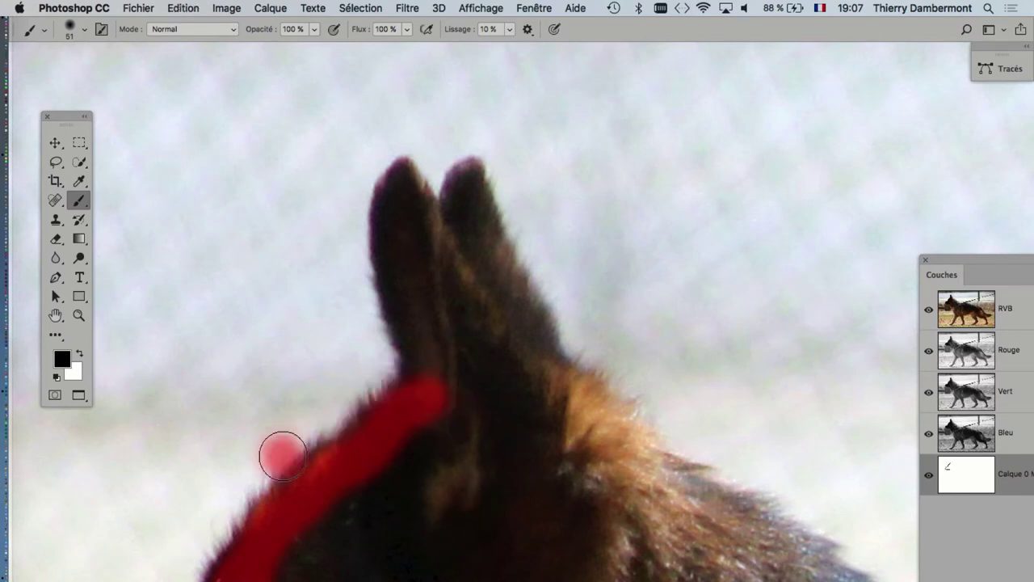
pyautogui.moveTo(277, 455)
pyautogui.mouseDown()
pyautogui.moveTo(266, 493)
pyautogui.moveTo(202, 566)
pyautogui.mouseUp()
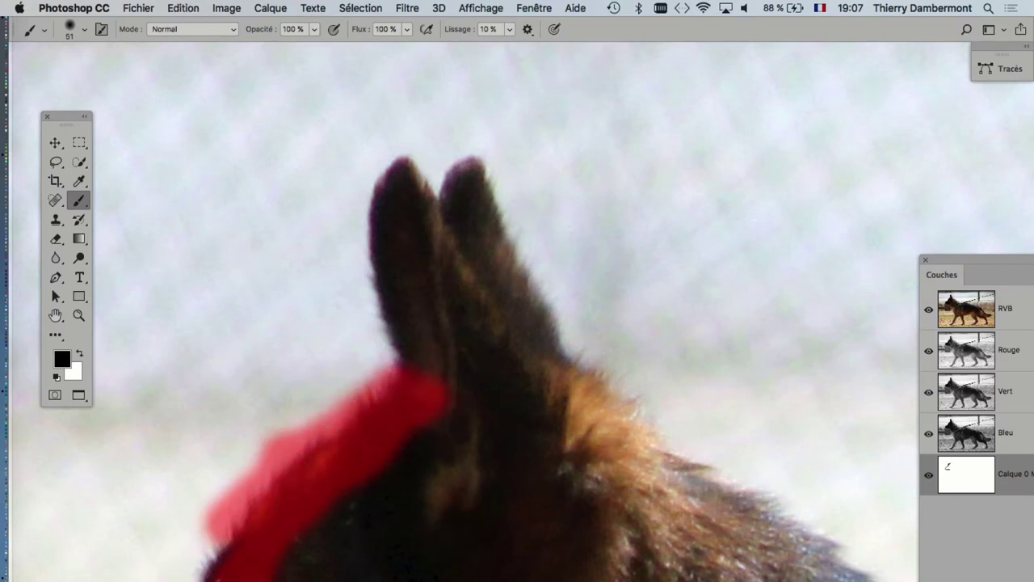
pyautogui.hotkey('ctrl', 'z')
pyautogui.hotkey('ctrl', 'z')
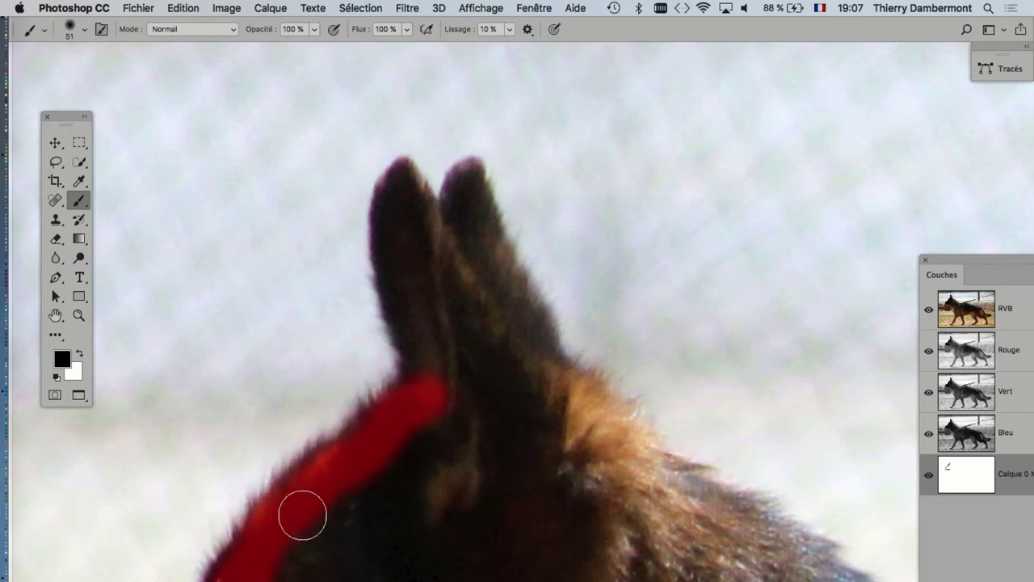
pyautogui.moveTo(404, 374)
pyautogui.mouseDown()
pyautogui.moveTo(296, 473)
pyautogui.moveTo(236, 446)
pyautogui.mouseUp()
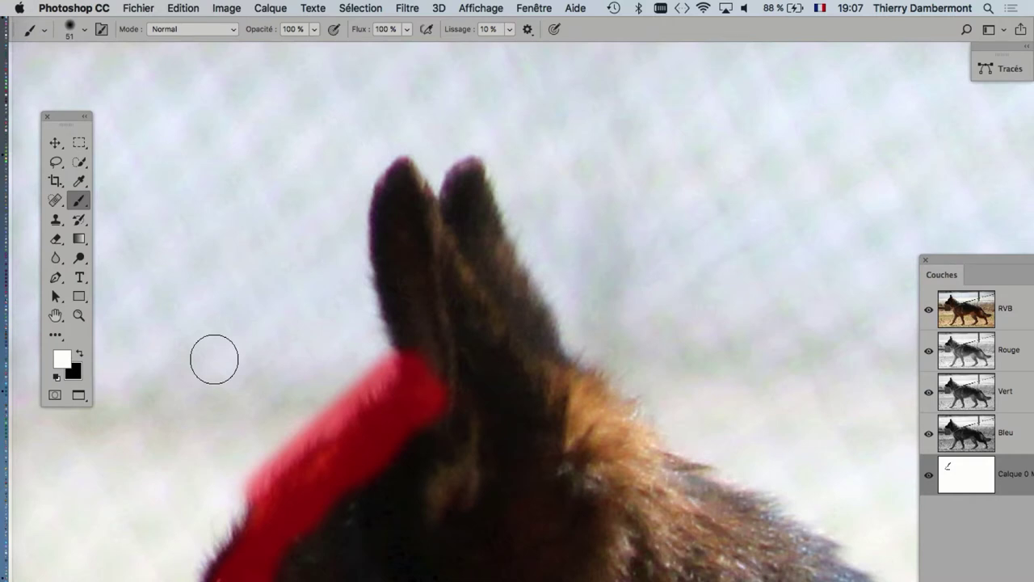
pyautogui.moveTo(361, 351)
pyautogui.mouseDown()
pyautogui.moveTo(370, 363)
pyautogui.moveTo(349, 388)
pyautogui.moveTo(231, 497)
pyautogui.mouseUp()
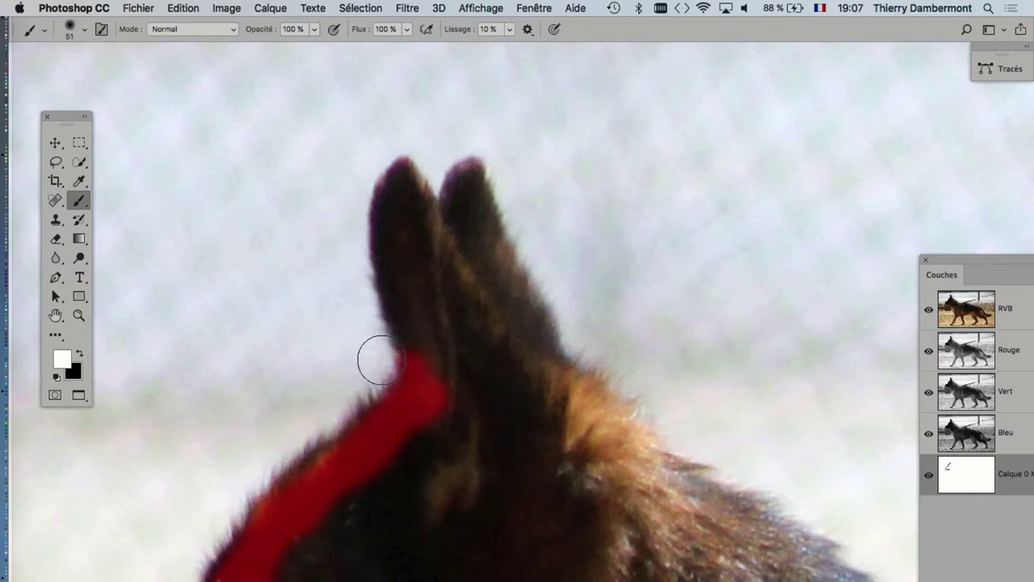
# Restore black as the paint colour and shrink the brush to 31 px
pyautogui.press('x')
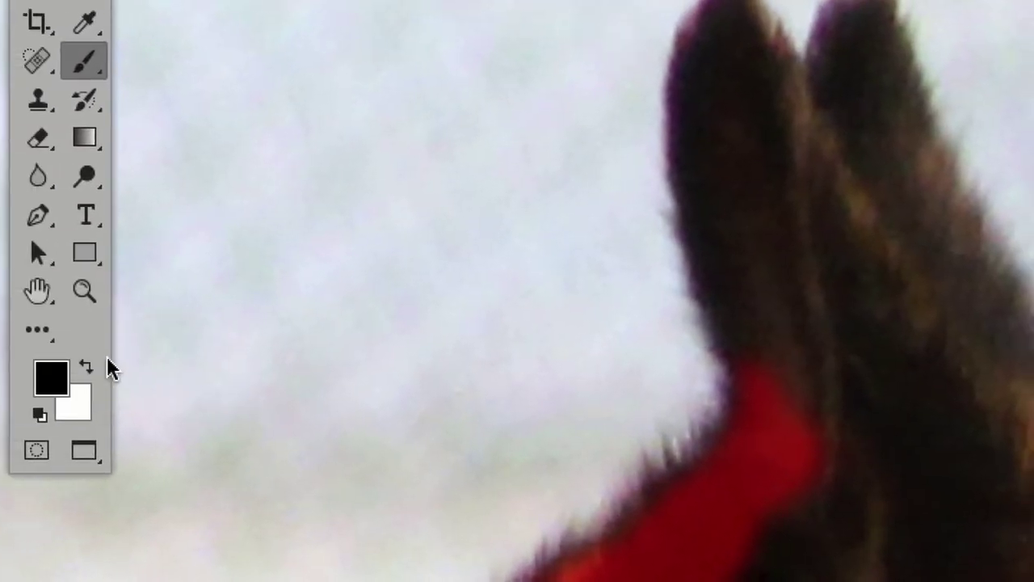
pyautogui.click(79, 353)
pyautogui.click(102, 368)
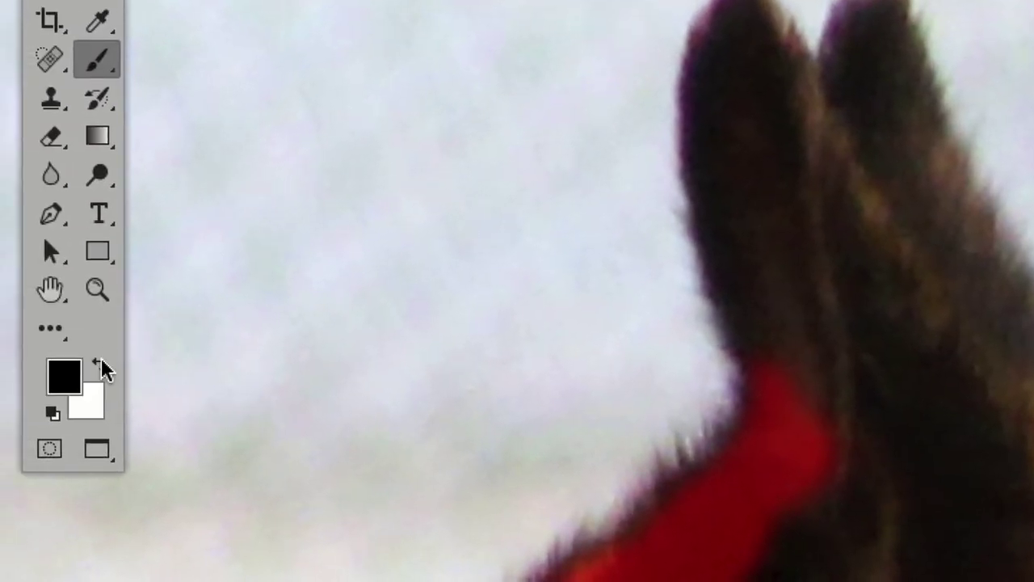
pyautogui.press('x')
pyautogui.press('x')
pyautogui.press('x')
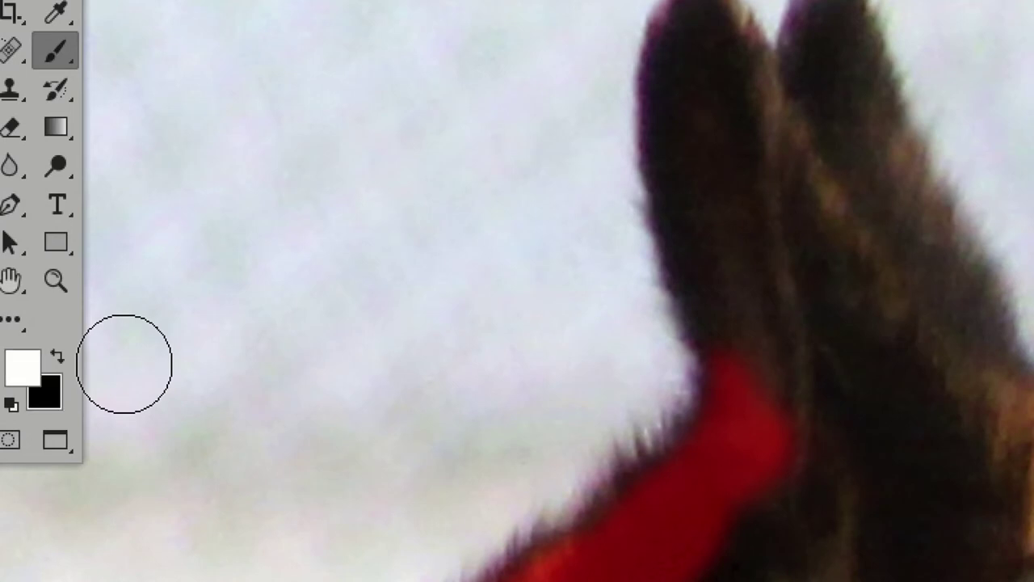
pyautogui.press('x')
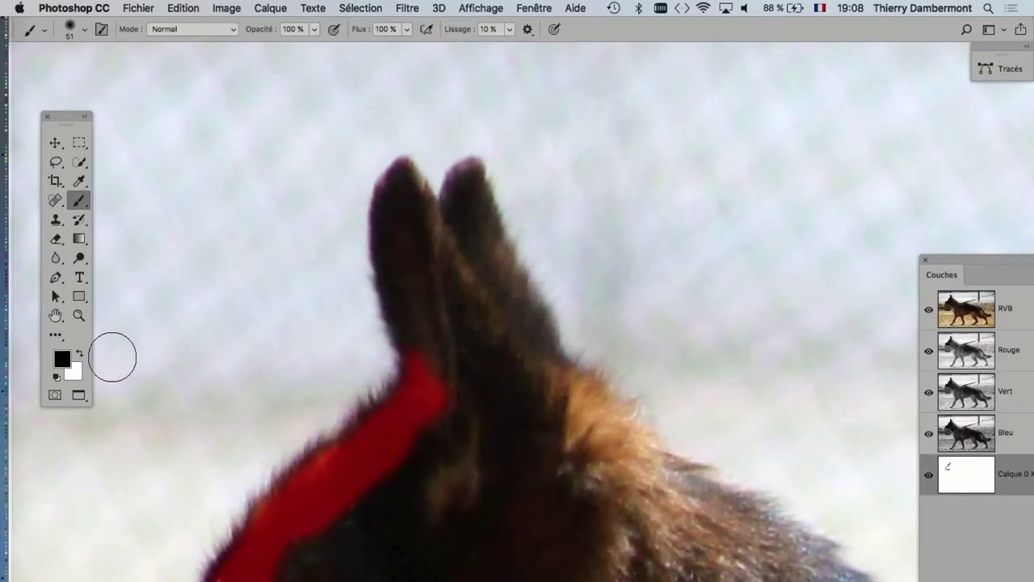
pyautogui.moveTo(400, 363)
pyautogui.mouseDown()
pyautogui.moveTo(384, 363)
pyautogui.moveTo(400, 108)
pyautogui.mouseUp()
# Paint the mask up the first ear to its tip, erasing stray mask above it
pyautogui.scroll(2, 393, 312)
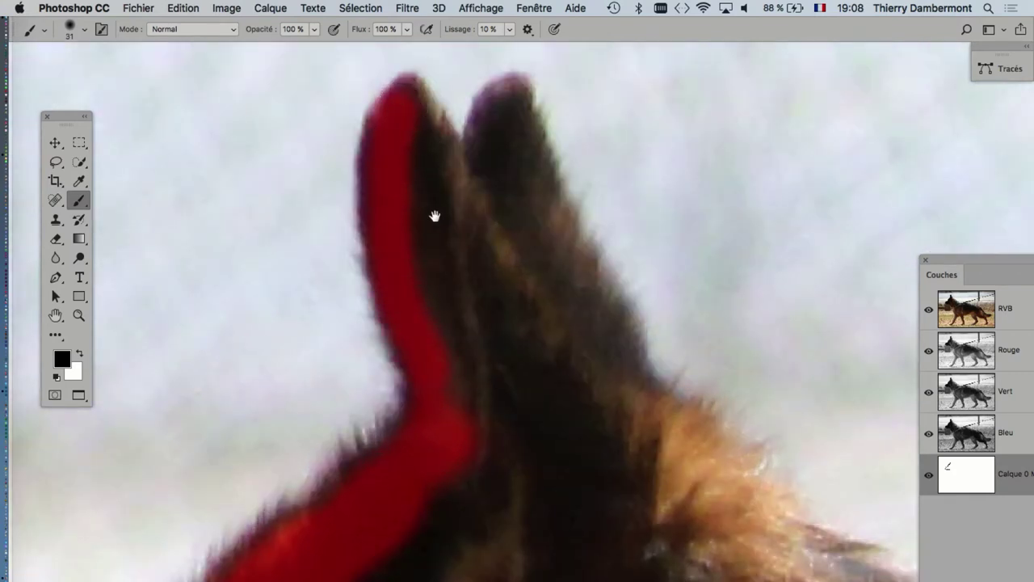
pyautogui.moveTo(435, 216); pyautogui.dragTo(443, 406)
pyautogui.moveTo(396, 318)
pyautogui.mouseDown()
pyautogui.moveTo(404, 293)
pyautogui.moveTo(432, 323)
pyautogui.moveTo(466, 446)
pyautogui.mouseUp()
pyautogui.press('x')
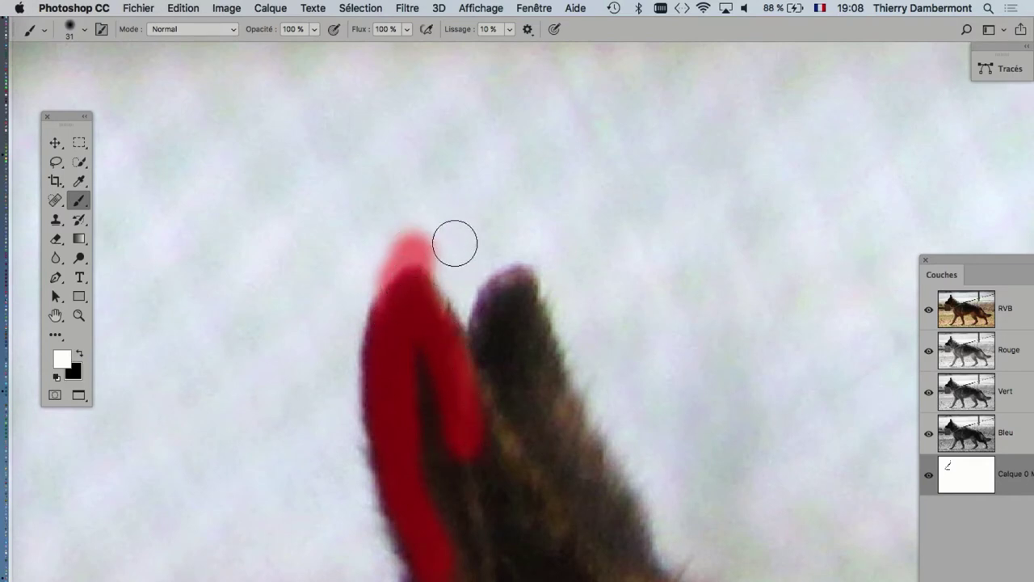
pyautogui.moveTo(453, 240); pyautogui.dragTo(391, 259)
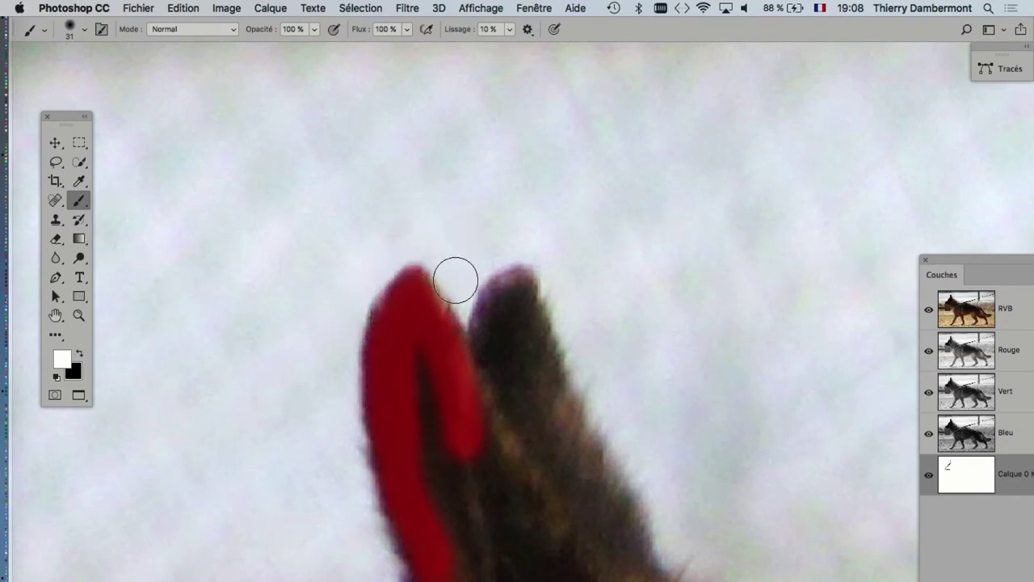
pyautogui.press('x')
# Trace the second ear's edge with a 32 px brush, then zoom out to the whole head
pyautogui.moveTo(484, 322)
pyautogui.mouseDown()
pyautogui.moveTo(506, 381)
pyautogui.moveTo(492, 335)
pyautogui.moveTo(506, 299)
pyautogui.moveTo(575, 466)
pyautogui.moveTo(648, 576)
pyautogui.mouseUp()
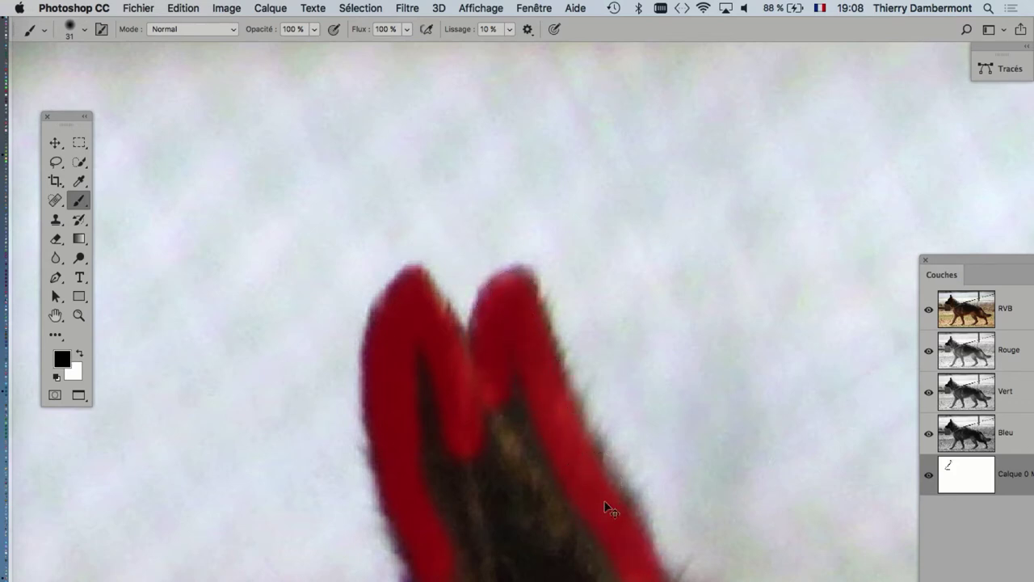
pyautogui.hotkey('ctrl', 'z')
pyautogui.moveTo(630, 452); pyautogui.dragTo(634, 454)
pyautogui.moveTo(512, 375)
pyautogui.mouseDown()
pyautogui.moveTo(491, 363)
pyautogui.moveTo(506, 304)
pyautogui.mouseUp()
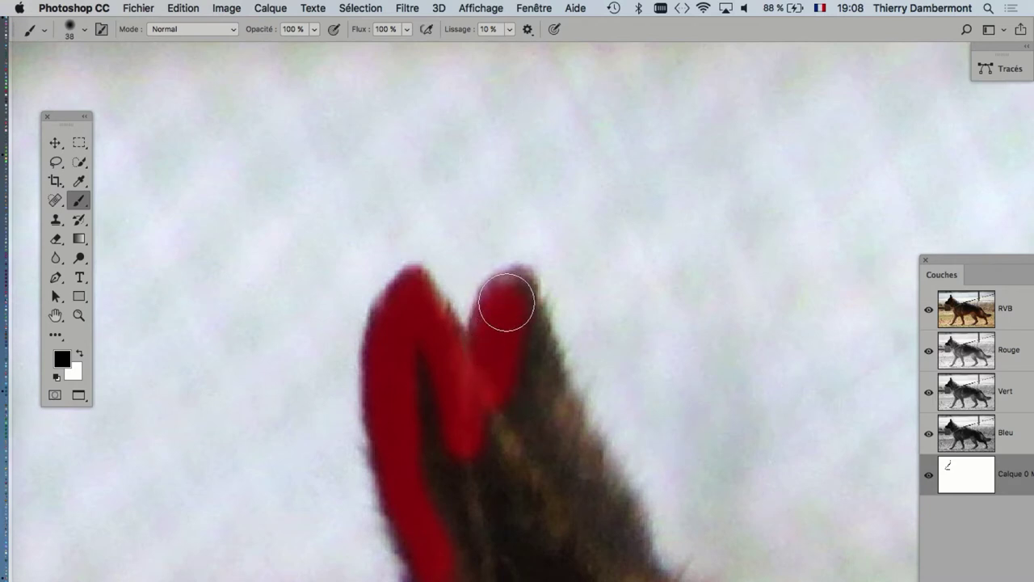
pyautogui.moveTo(505, 346); pyautogui.dragTo(499, 346)
pyautogui.moveTo(513, 306)
pyautogui.mouseDown()
pyautogui.moveTo(557, 418)
pyautogui.moveTo(645, 581)
pyautogui.mouseUp()
pyautogui.scroll(-1, 629, 458)
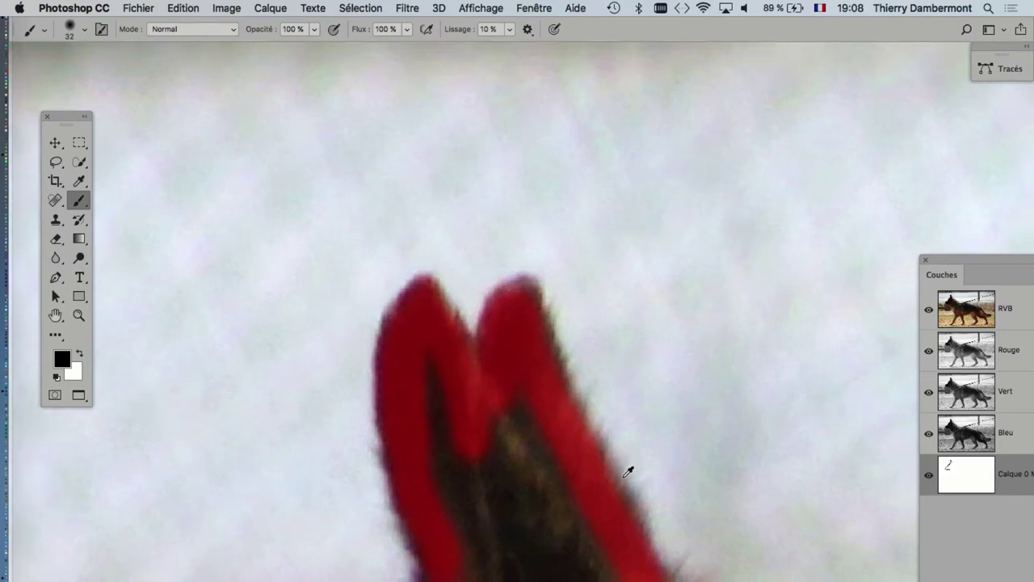
pyautogui.scroll(-2, 628, 471)
pyautogui.scroll(-2, 628, 471)
pyautogui.moveTo(512, 479)
pyautogui.mouseDown()
pyautogui.moveTo(307, 177)
pyautogui.moveTo(202, 176)
pyautogui.mouseUp()
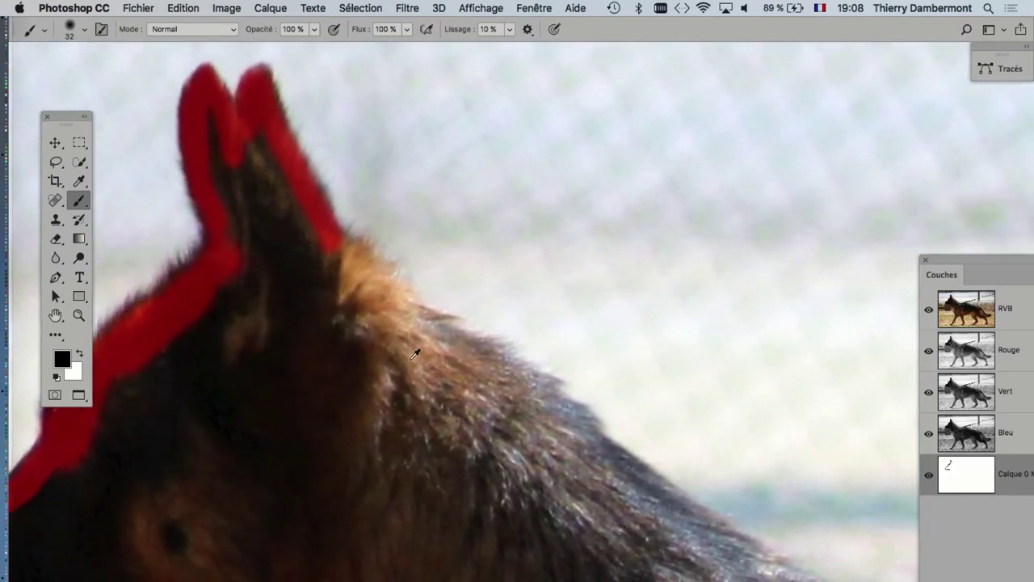
# Resize the brush and paint the mask over the ear base
pyautogui.moveTo(455, 392); pyautogui.dragTo(486, 384)
pyautogui.moveTo(312, 266); pyautogui.dragTo(348, 288)
pyautogui.press('super+z')
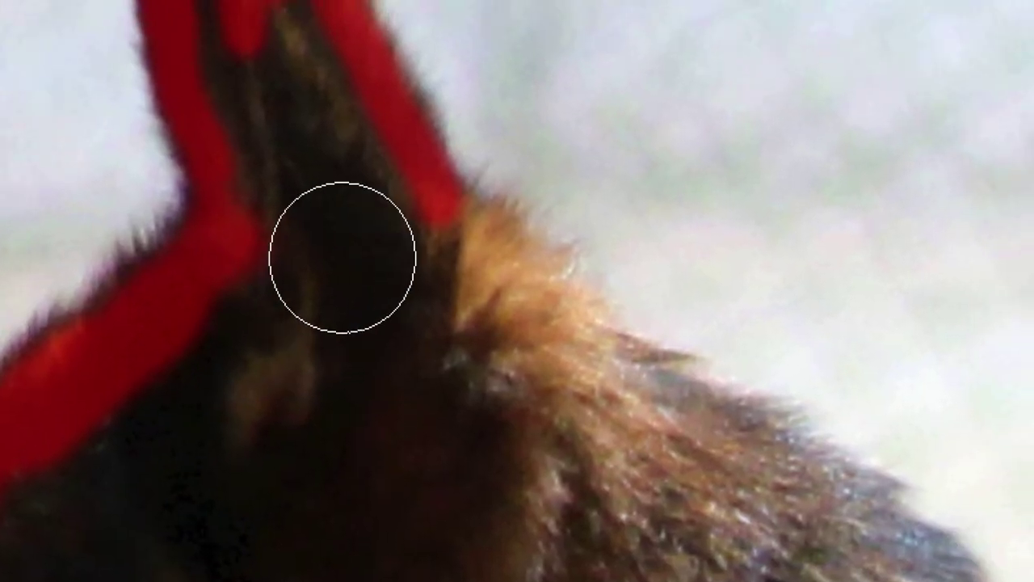
pyautogui.moveTo(342, 257); pyautogui.dragTo(401, 326)
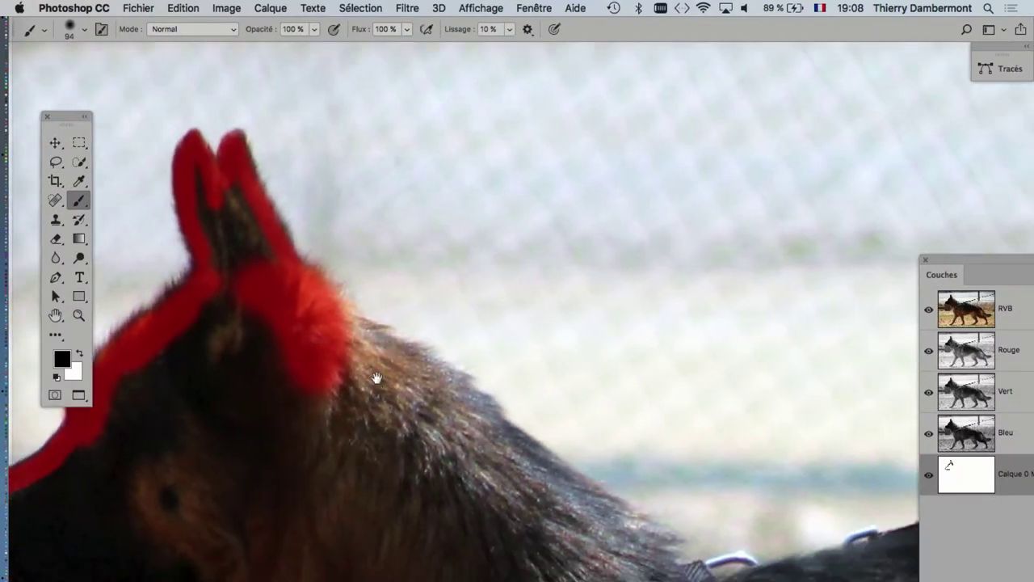
# Paint the mask along the top of the dog's back and trim the excess
pyautogui.moveTo(427, 418); pyautogui.dragTo(251, 290)
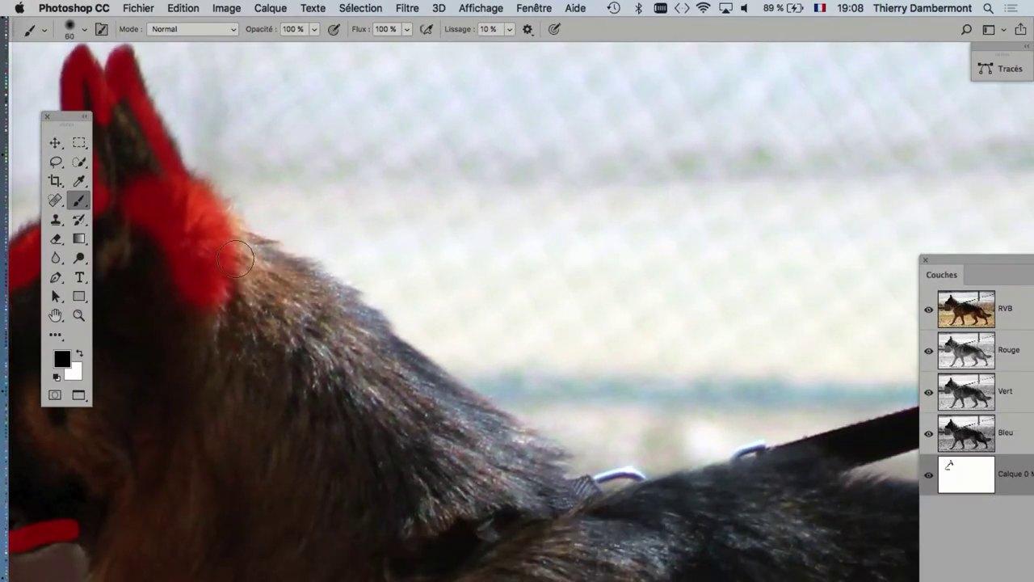
pyautogui.moveTo(242, 250); pyautogui.dragTo(540, 468)
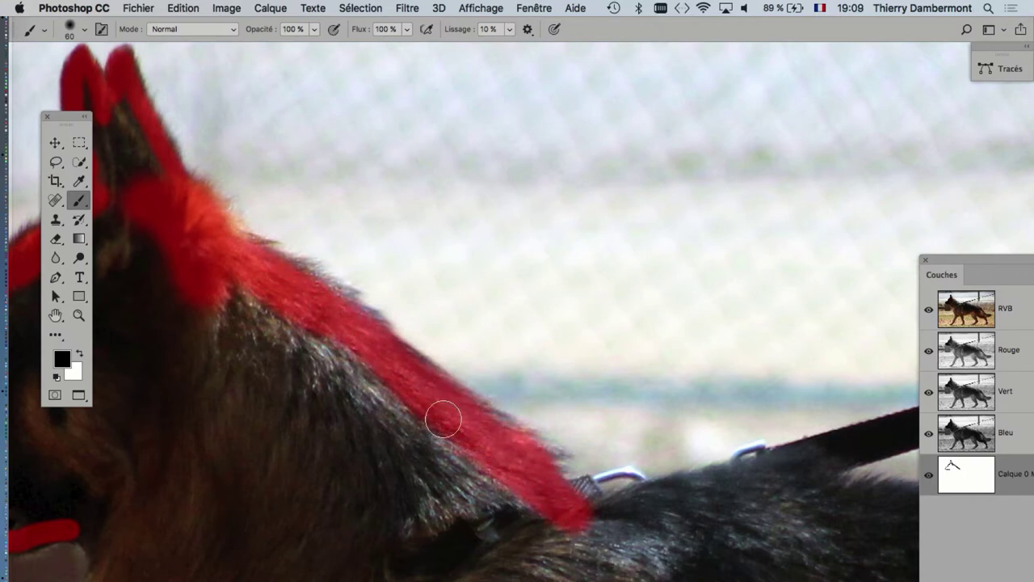
pyautogui.scroll(2, 317, 303)
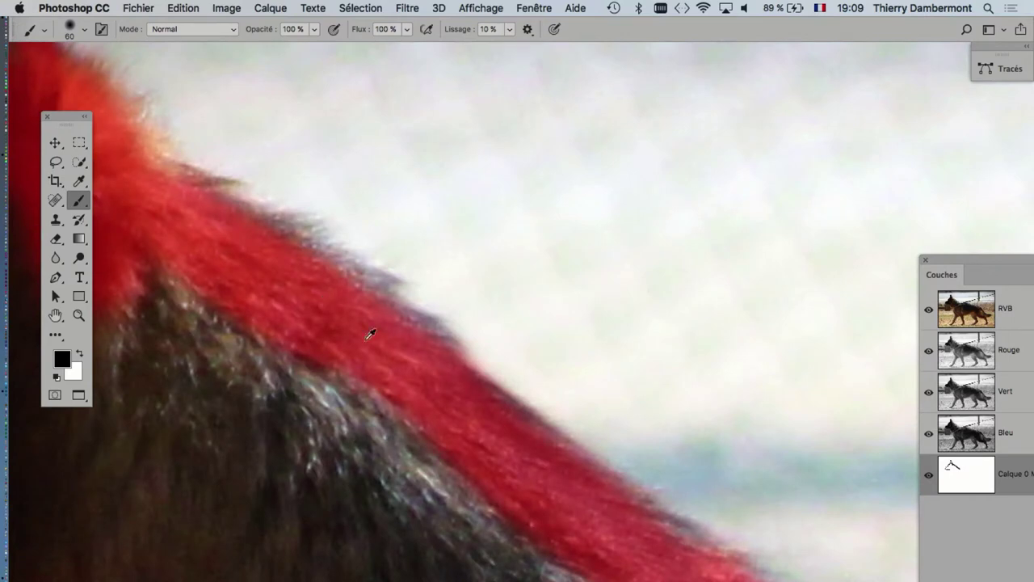
pyautogui.scroll(-1, 371, 333)
pyautogui.press('x')
pyautogui.moveTo(353, 269)
pyautogui.mouseDown()
pyautogui.moveTo(383, 273)
pyautogui.moveTo(434, 335)
pyautogui.mouseUp()
# Refine the back's mask edge by painting and erasing, then zoom out
pyautogui.press('x')
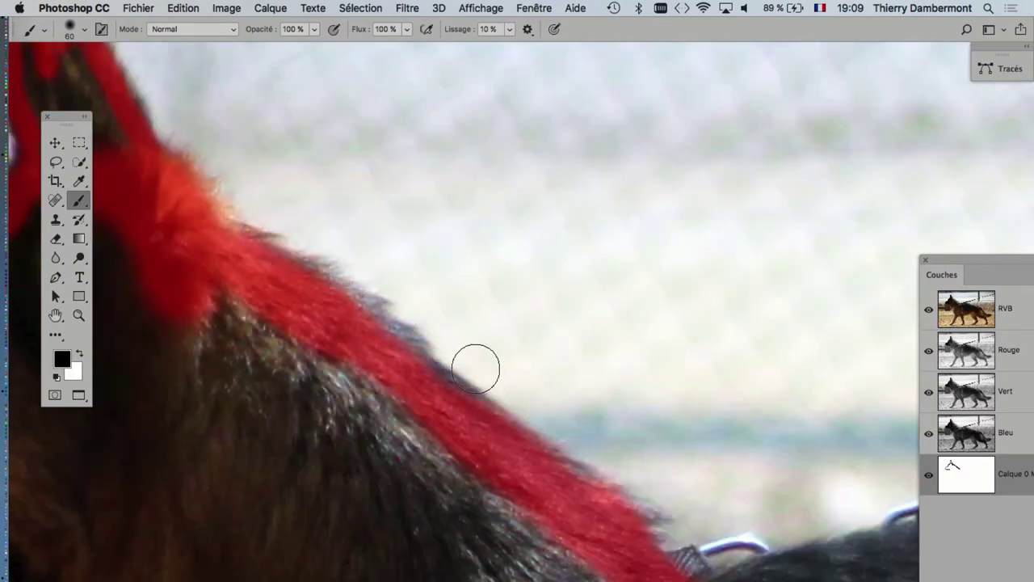
pyautogui.moveTo(476, 369)
pyautogui.mouseDown()
pyautogui.moveTo(593, 438)
pyautogui.moveTo(573, 426)
pyautogui.mouseUp()
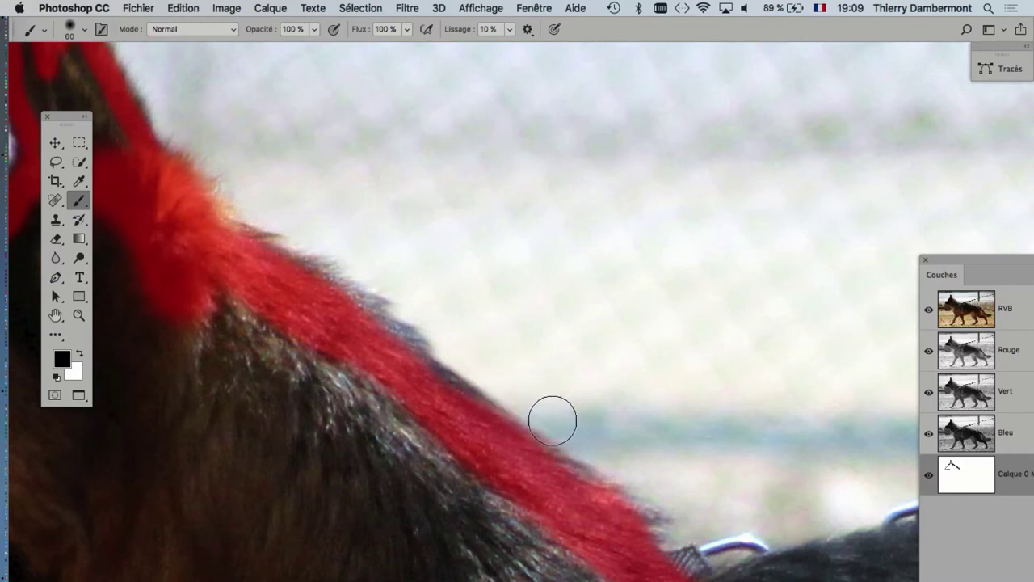
pyautogui.press('x')
pyautogui.moveTo(478, 363); pyautogui.dragTo(573, 439)
pyautogui.scroll(-3, 512, 396)
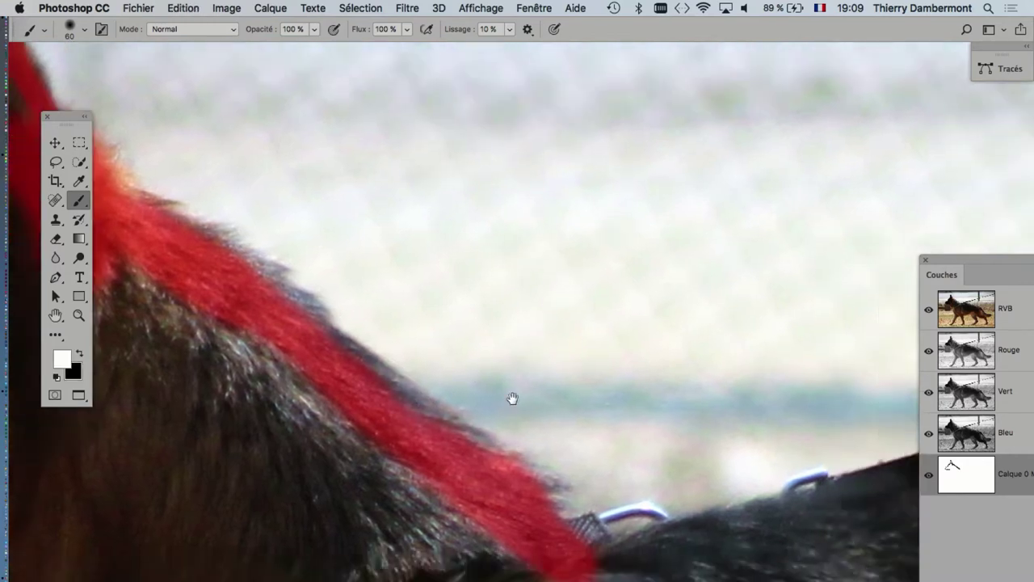
pyautogui.scroll(-3, 512, 396)
pyautogui.scroll(-3, 513, 397)
pyautogui.scroll(-1, 517, 401)
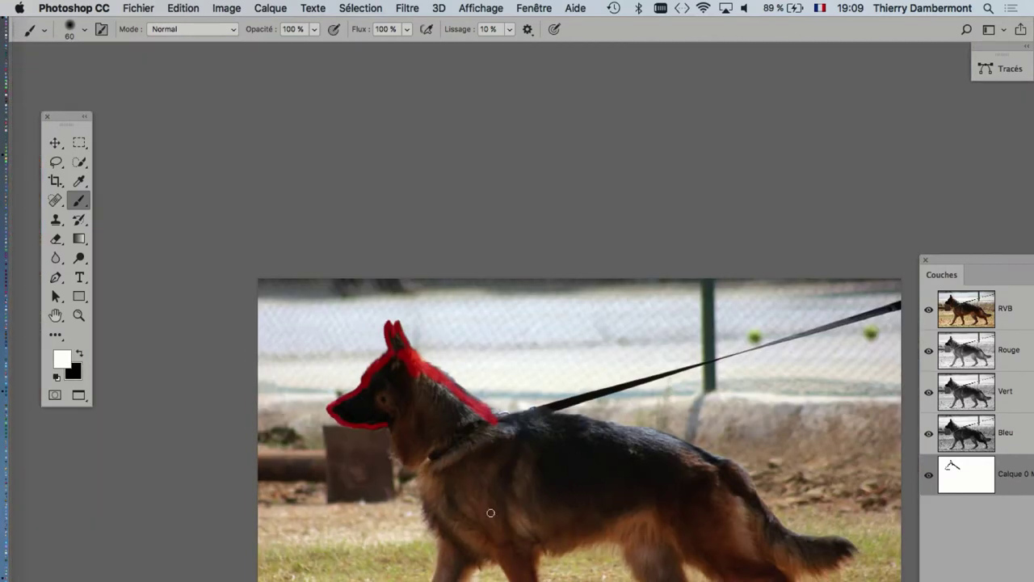
# Zoom in and enlarge the brush beyond 90 px, with black as the paint colour
pyautogui.scroll(1, 441, 519)
pyautogui.scroll(3, 439, 510)
pyautogui.scroll(2, 303, 286)
pyautogui.scroll(2, 306, 289)
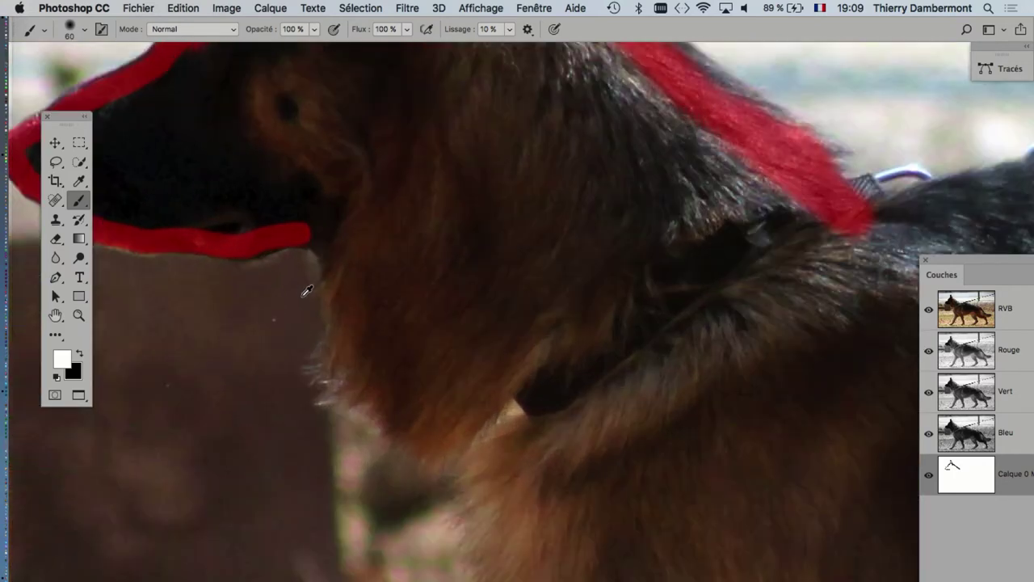
pyautogui.scroll(2, 307, 289)
pyautogui.moveTo(401, 286); pyautogui.dragTo(417, 276)
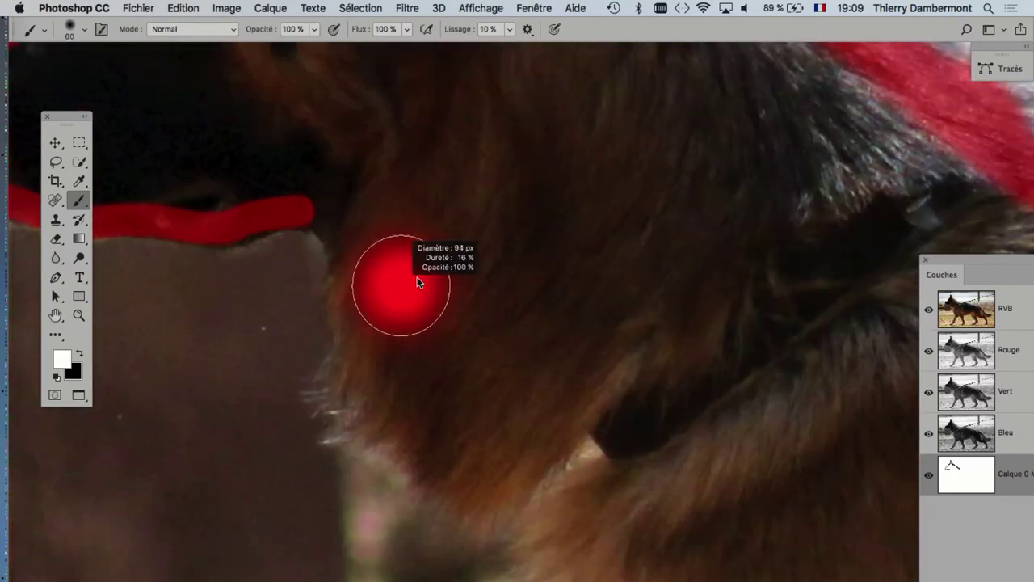
pyautogui.moveTo(337, 194)
pyautogui.mouseDown()
pyautogui.moveTo(316, 197)
pyautogui.moveTo(335, 208)
pyautogui.moveTo(321, 203)
pyautogui.moveTo(356, 259)
pyautogui.moveTo(390, 261)
pyautogui.moveTo(369, 388)
pyautogui.moveTo(430, 383)
pyautogui.moveTo(445, 421)
pyautogui.moveTo(480, 458)
pyautogui.moveTo(538, 409)
pyautogui.moveTo(627, 301)
pyautogui.mouseUp()
pyautogui.press('x')
# Paint the mask below the collar and down the chest fur edge with a 138 px brush
pyautogui.moveTo(522, 289); pyautogui.dragTo(419, 89)
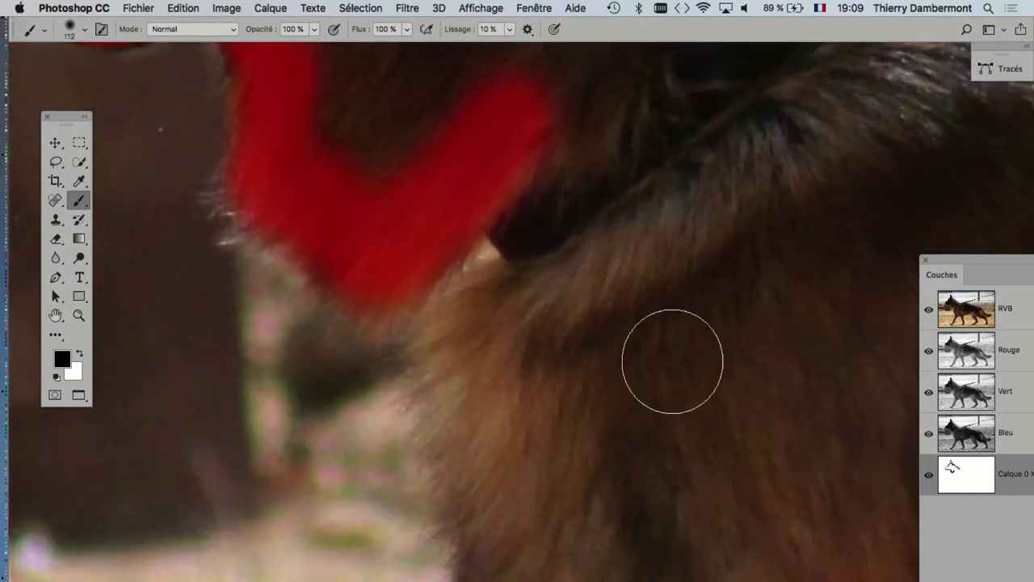
pyautogui.moveTo(542, 293)
pyautogui.mouseDown()
pyautogui.moveTo(508, 321)
pyautogui.moveTo(483, 369)
pyautogui.mouseUp()
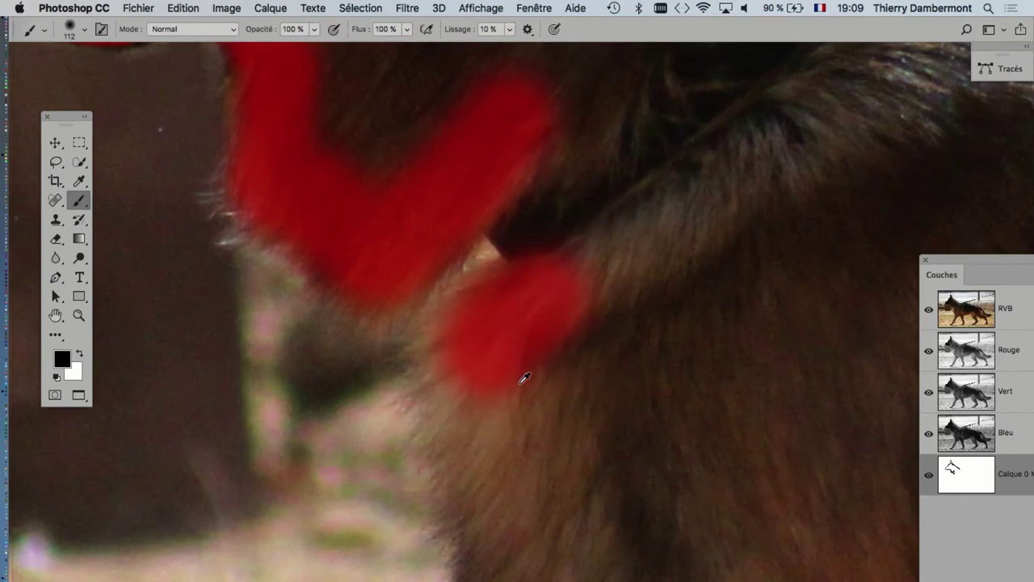
pyautogui.scroll(-2, 526, 369)
pyautogui.moveTo(360, 446); pyautogui.dragTo(320, 313)
pyautogui.moveTo(455, 373); pyautogui.dragTo(476, 374)
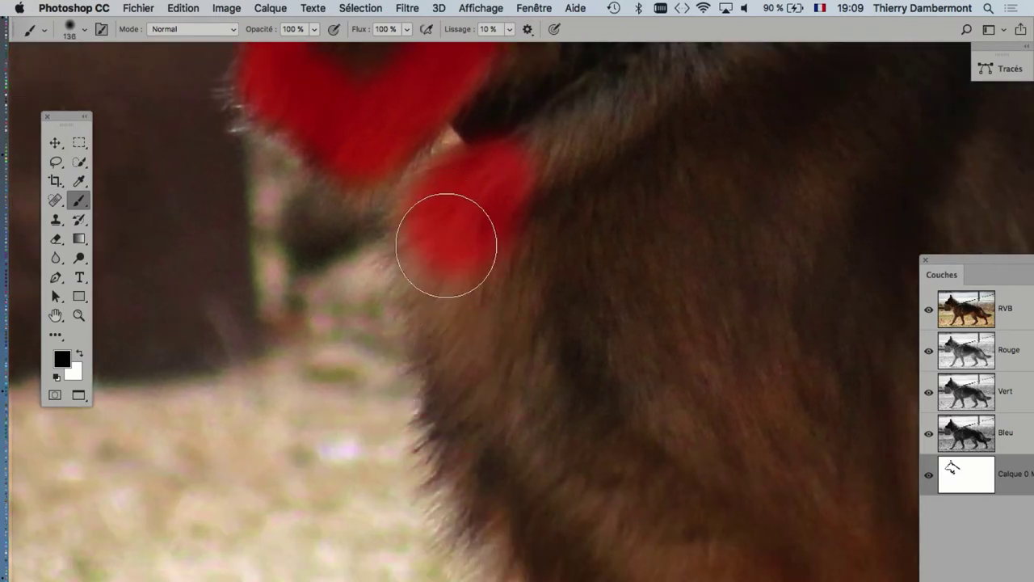
pyautogui.moveTo(447, 245)
pyautogui.mouseDown()
pyautogui.moveTo(469, 358)
pyautogui.moveTo(517, 461)
pyautogui.mouseUp()
# Continue the mask down the lower chest edge and reposition the Couches panel
pyautogui.moveTo(353, 380); pyautogui.dragTo(285, 299)
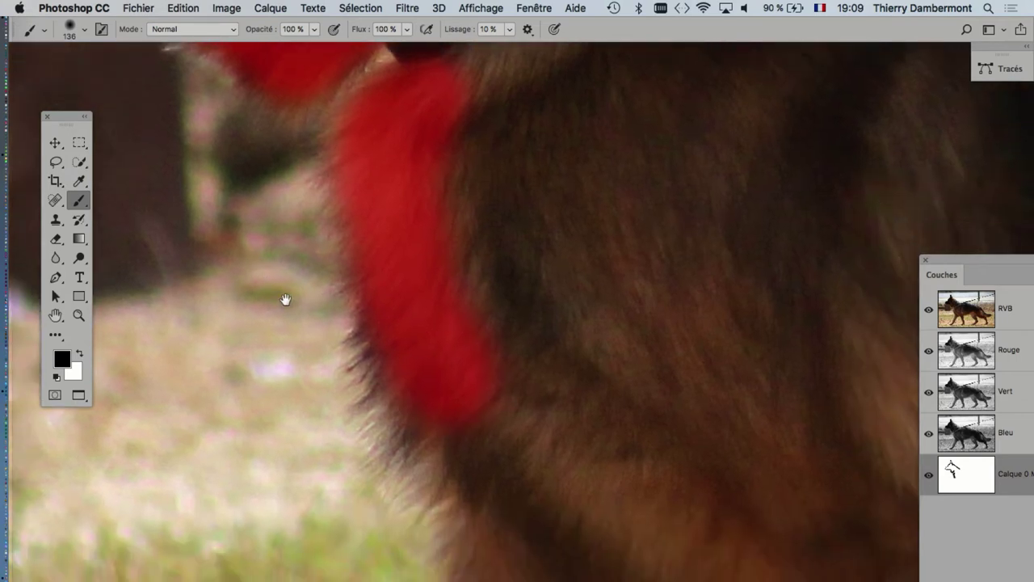
pyautogui.moveTo(489, 404); pyautogui.dragTo(527, 493)
pyautogui.moveTo(589, 471); pyautogui.dragTo(584, 343)
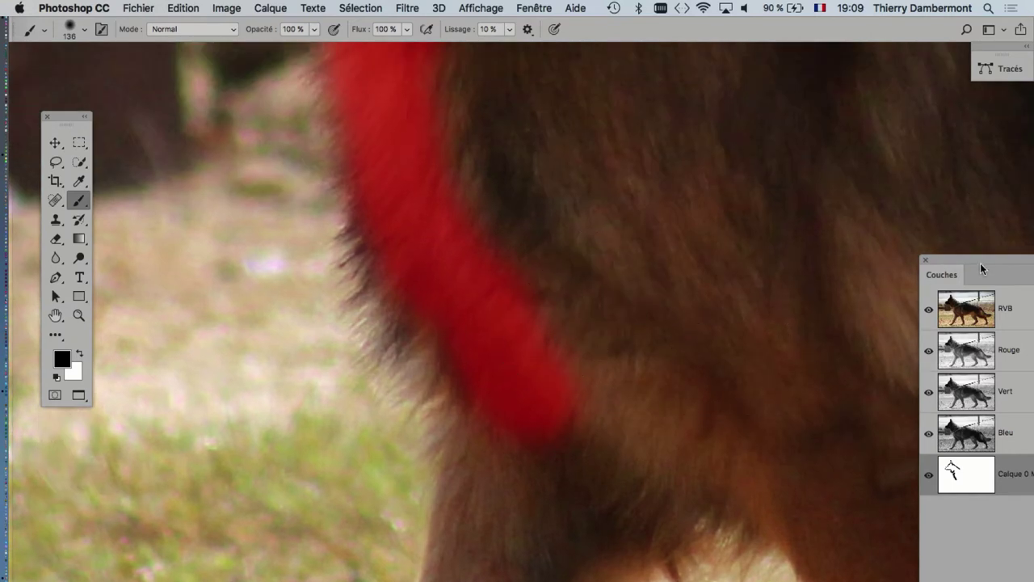
pyautogui.moveTo(981, 262); pyautogui.dragTo(850, 227)
pyautogui.moveTo(938, 243)
pyautogui.mouseDown()
pyautogui.moveTo(652, 108)
pyautogui.moveTo(767, 108)
pyautogui.mouseUp()
pyautogui.scroll(-3, 566, 259)
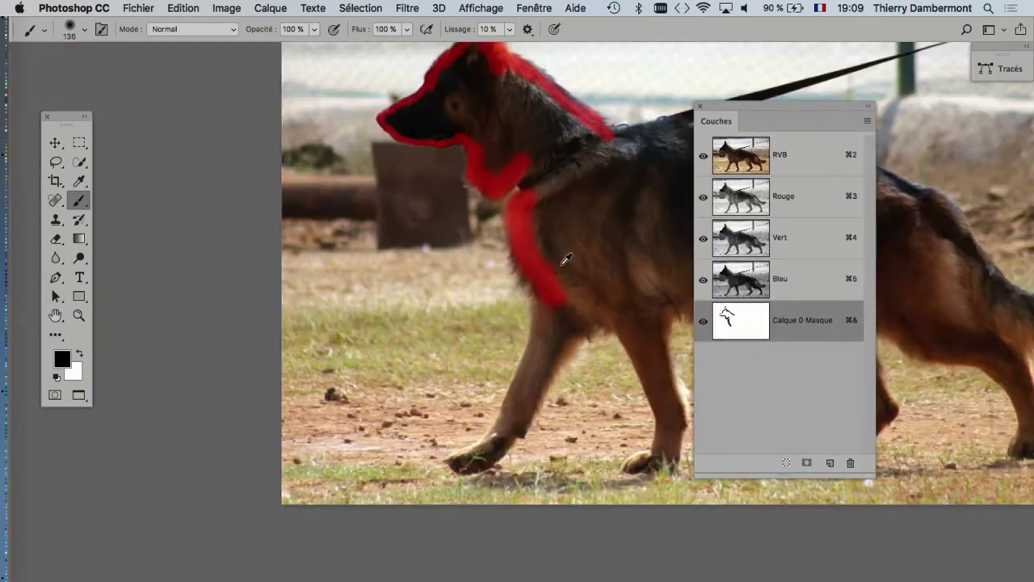
pyautogui.moveTo(609, 227); pyautogui.dragTo(384, 364)
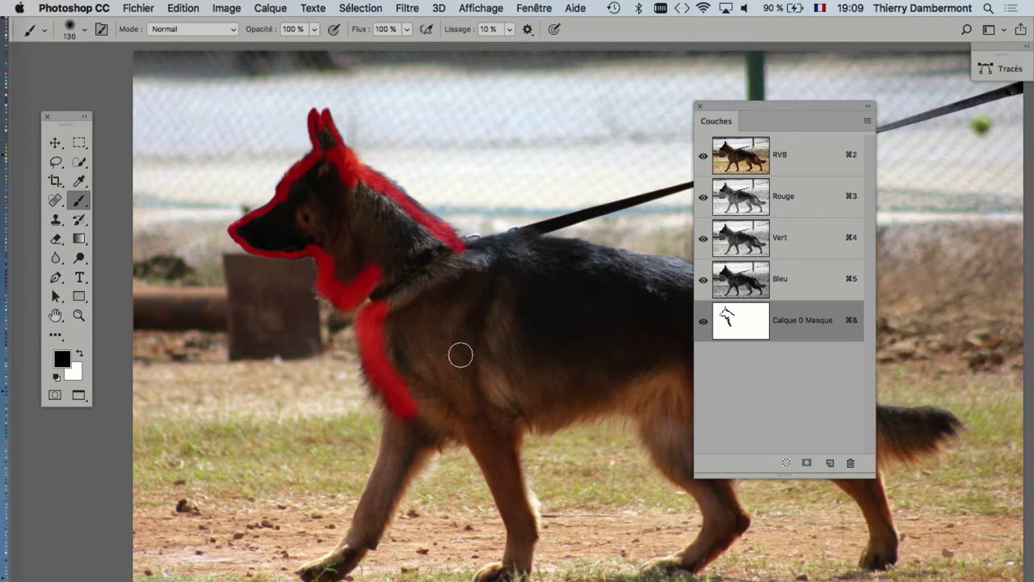
pyautogui.scroll(2, 461, 355)
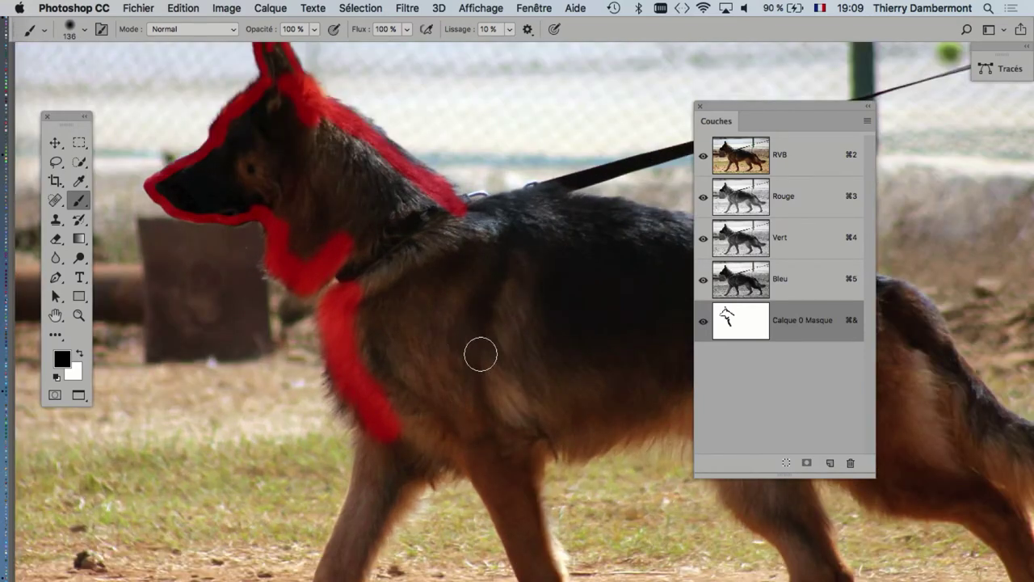
pyautogui.moveTo(761, 104); pyautogui.dragTo(785, 84)
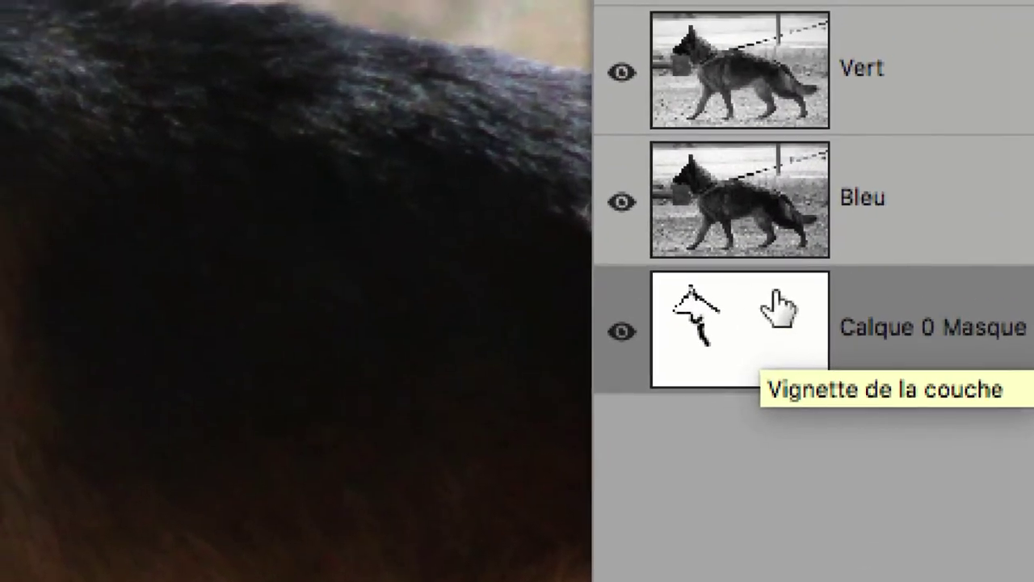
# Set the mask overlay colour to green in the mask display options
pyautogui.doubleClick(777, 319)
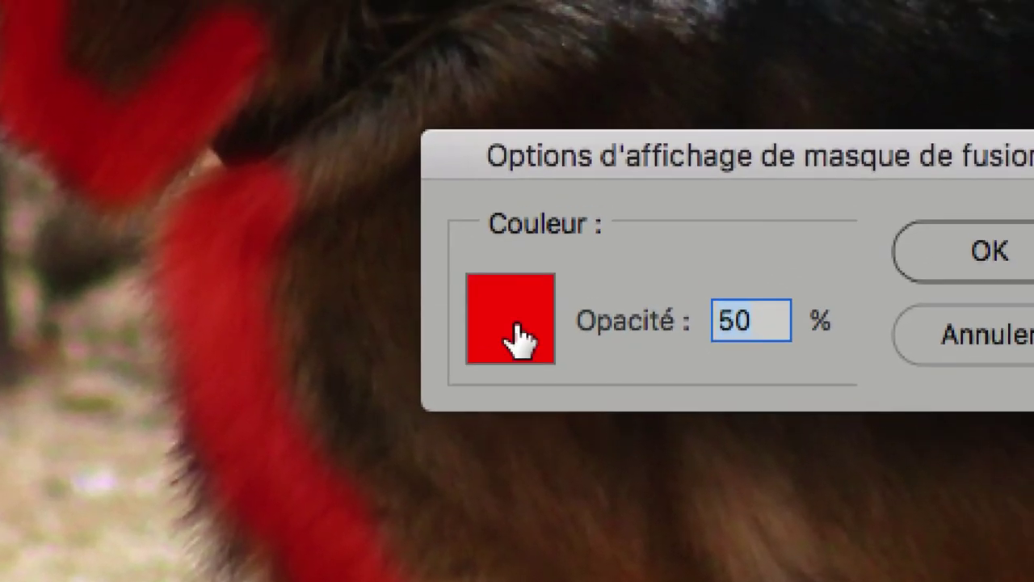
pyautogui.click(517, 336)
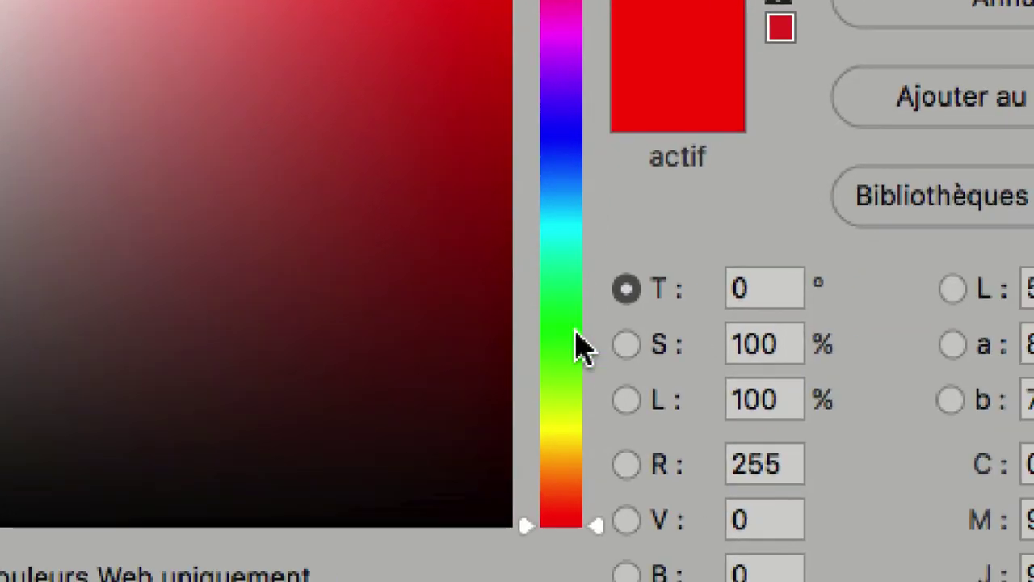
pyautogui.click(576, 336)
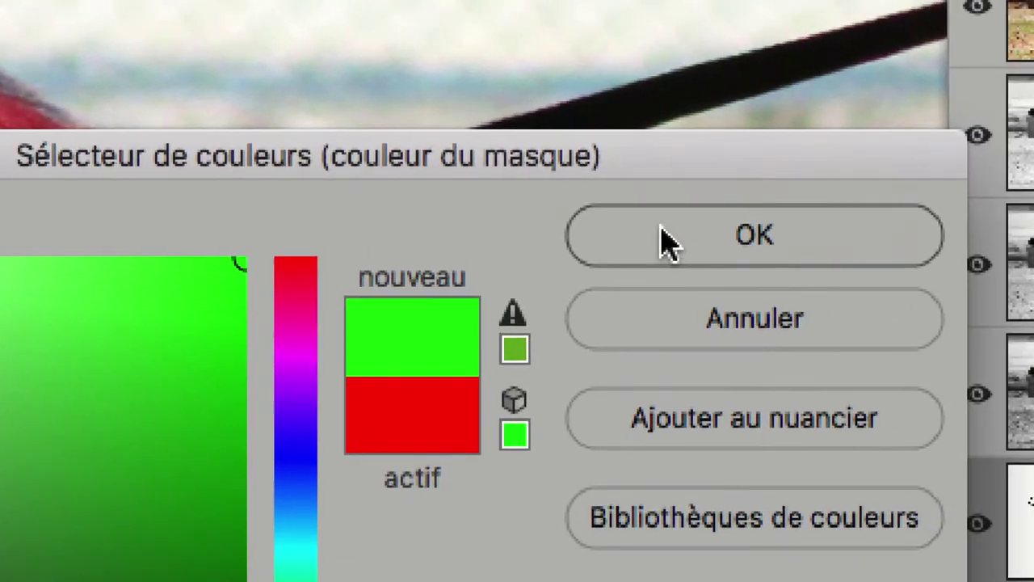
pyautogui.click(662, 241)
pyautogui.click(642, 319)
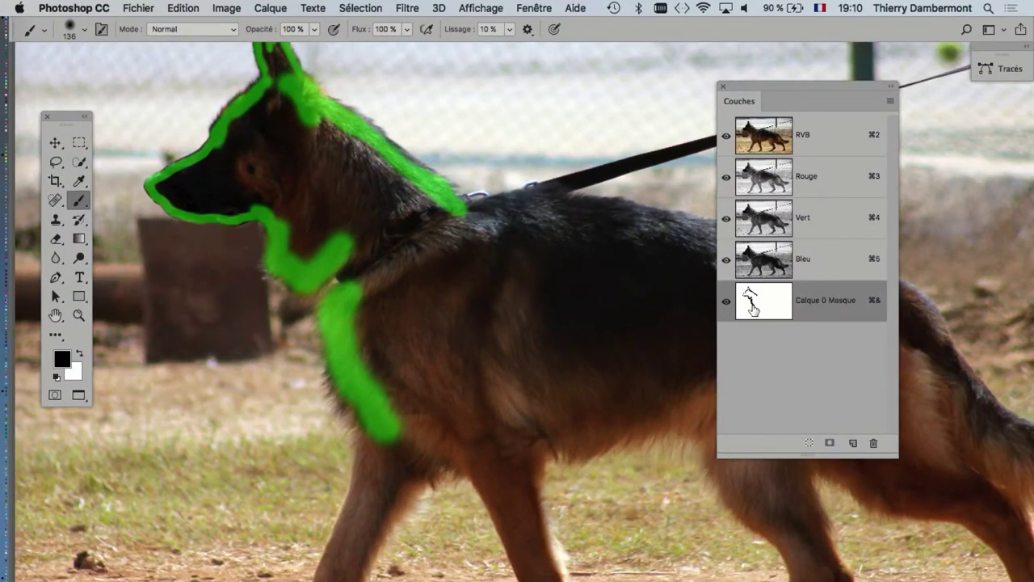
# Switch the mask overlay colour to magenta
pyautogui.doubleClick(752, 305)
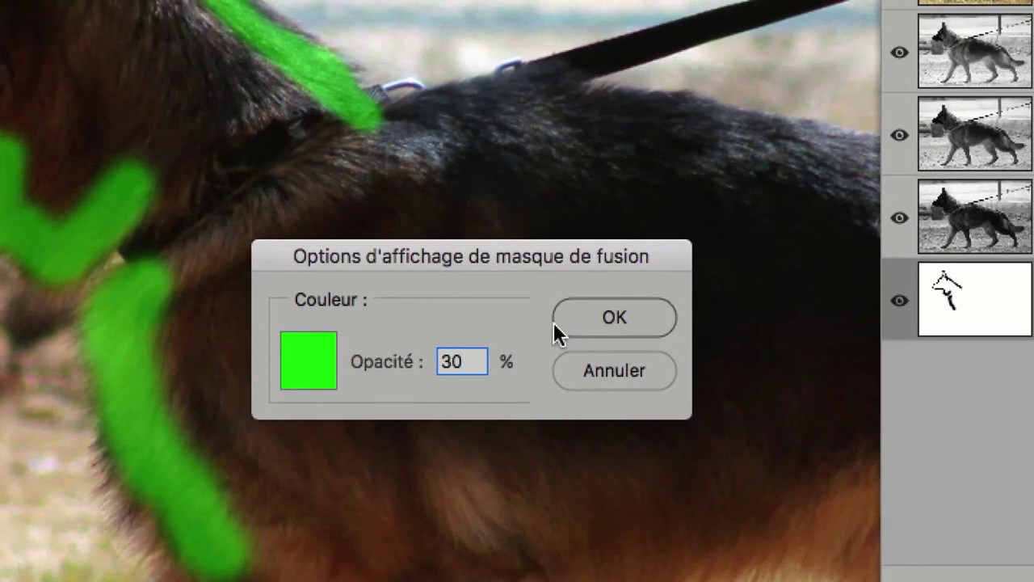
pyautogui.click(655, 309)
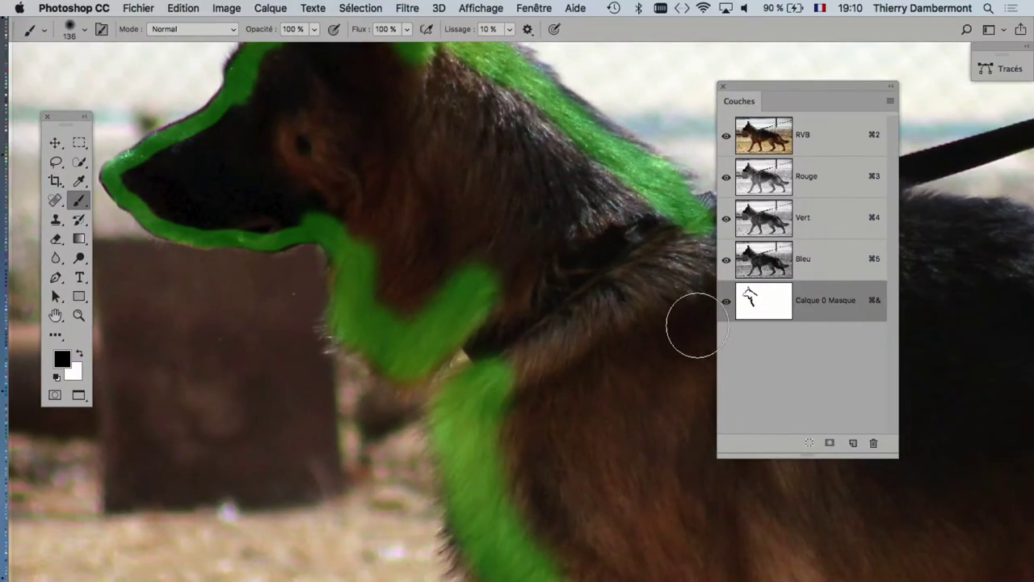
pyautogui.doubleClick(775, 303)
pyautogui.click(420, 331)
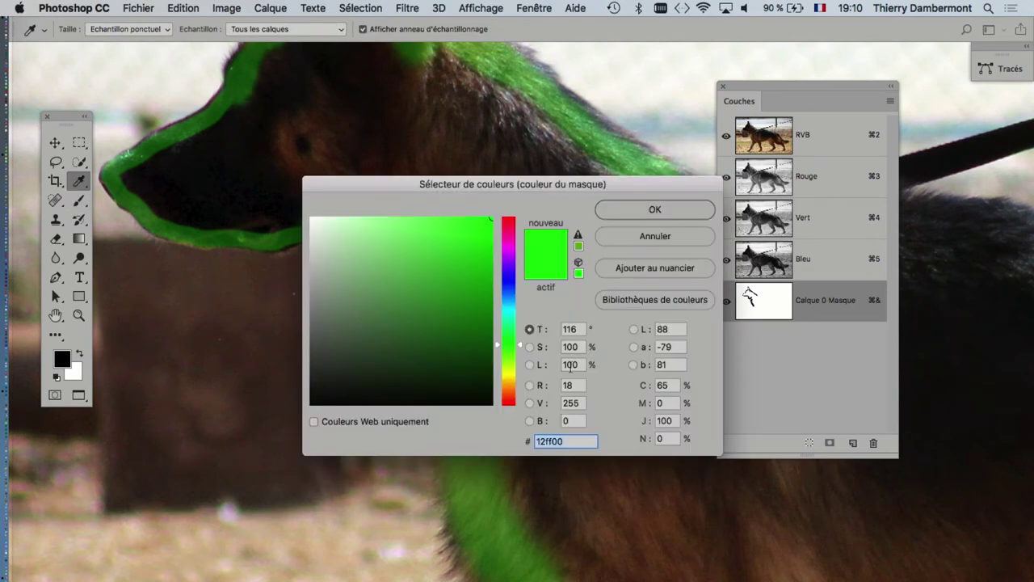
pyautogui.moveTo(507, 302); pyautogui.dragTo(506, 241)
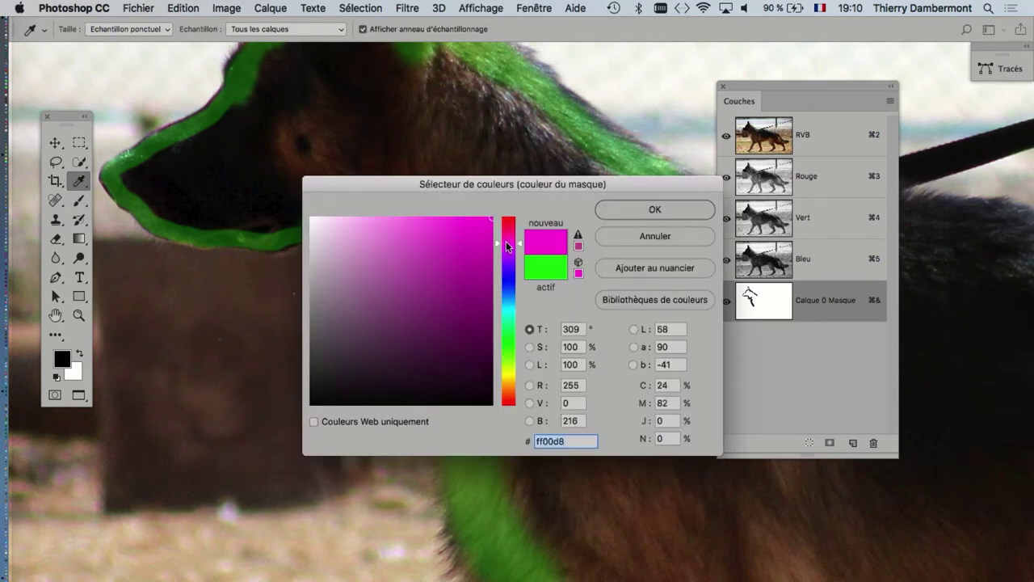
pyautogui.click(614, 211)
pyautogui.click(580, 311)
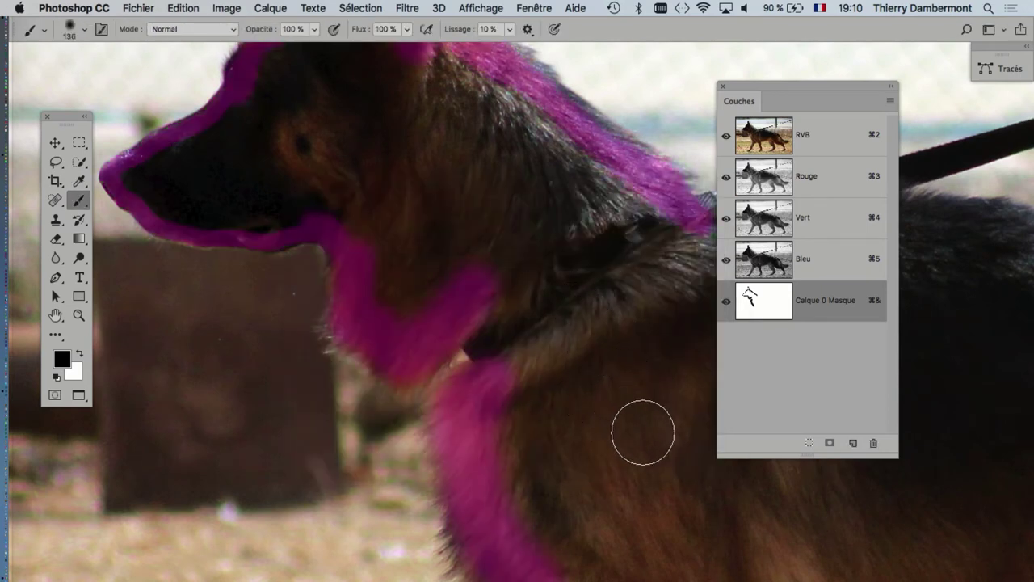
# Set the mask overlay to a softer green at 40 % opacity and frame the whole head
pyautogui.doubleClick(784, 301)
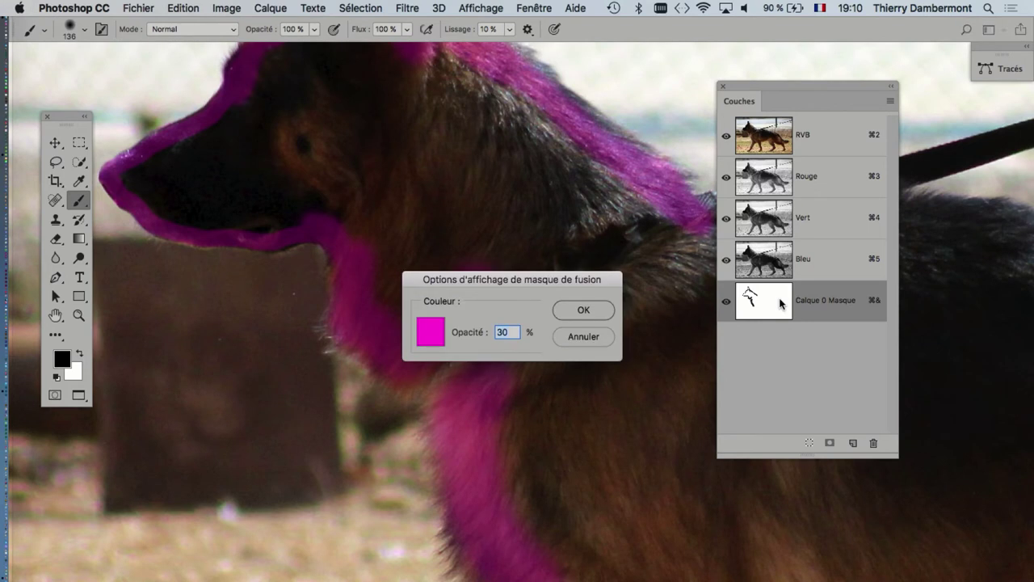
pyautogui.click(436, 338)
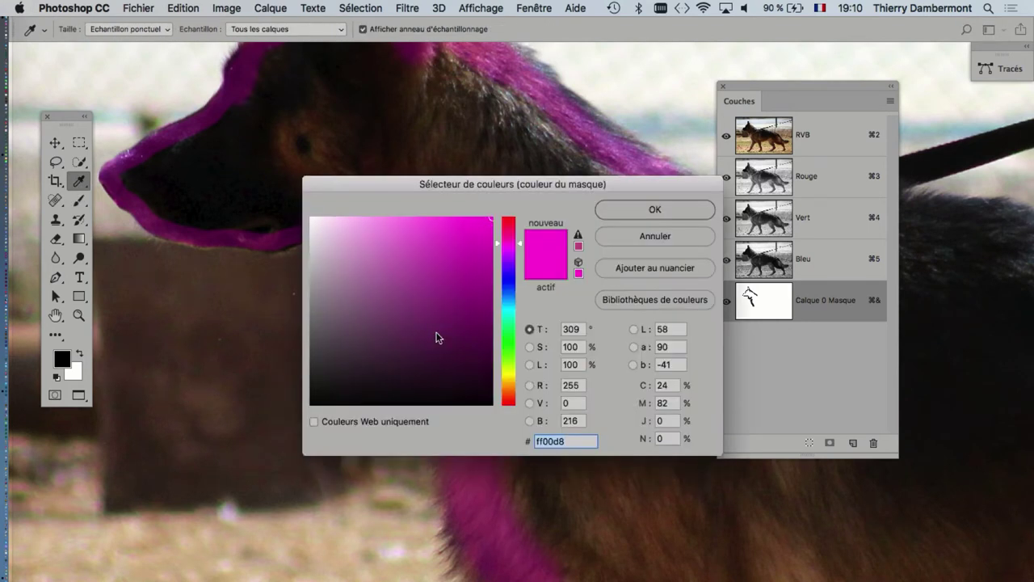
pyautogui.click(510, 341)
pyautogui.click(450, 239)
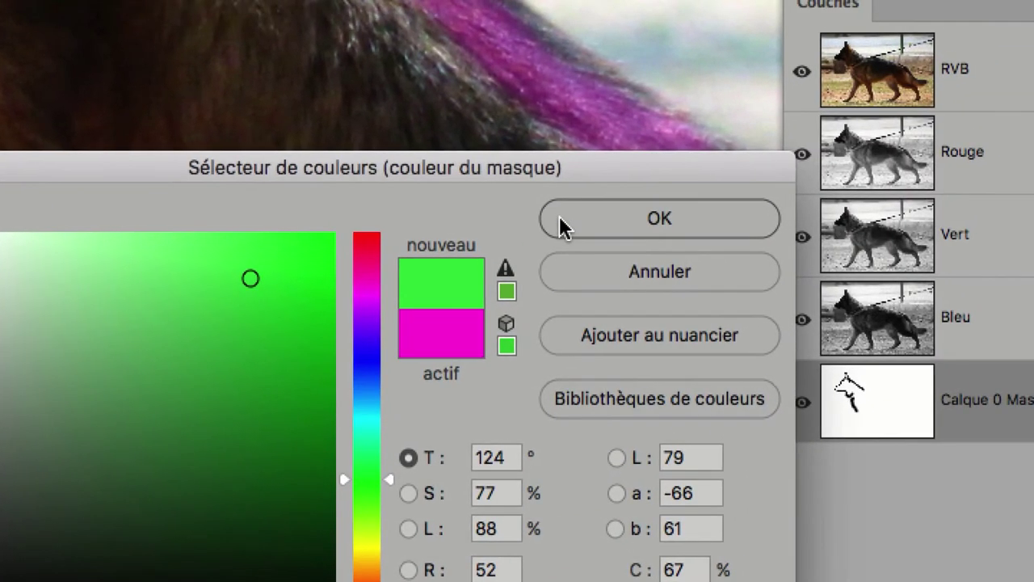
pyautogui.click(563, 219)
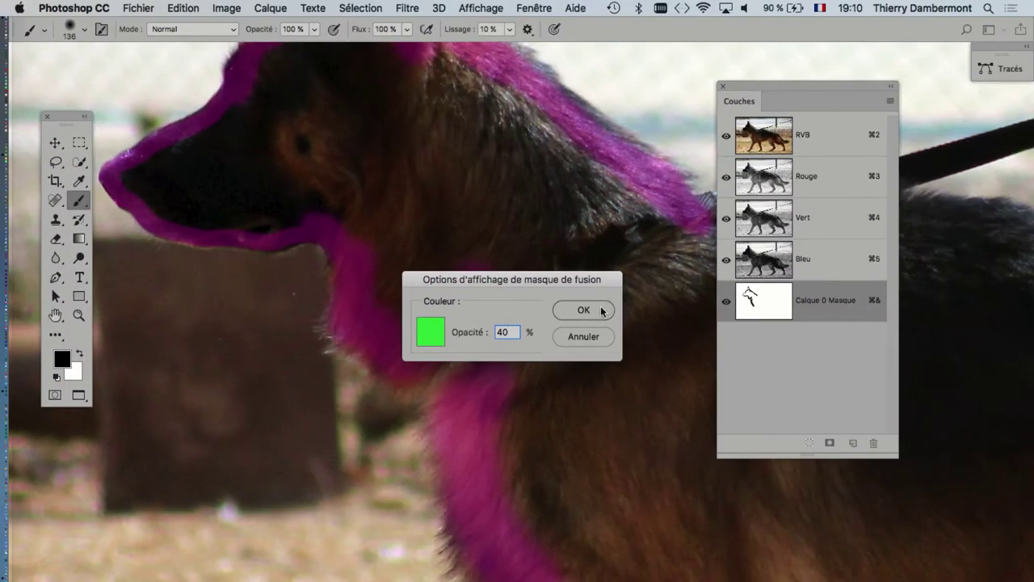
pyautogui.click(601, 311)
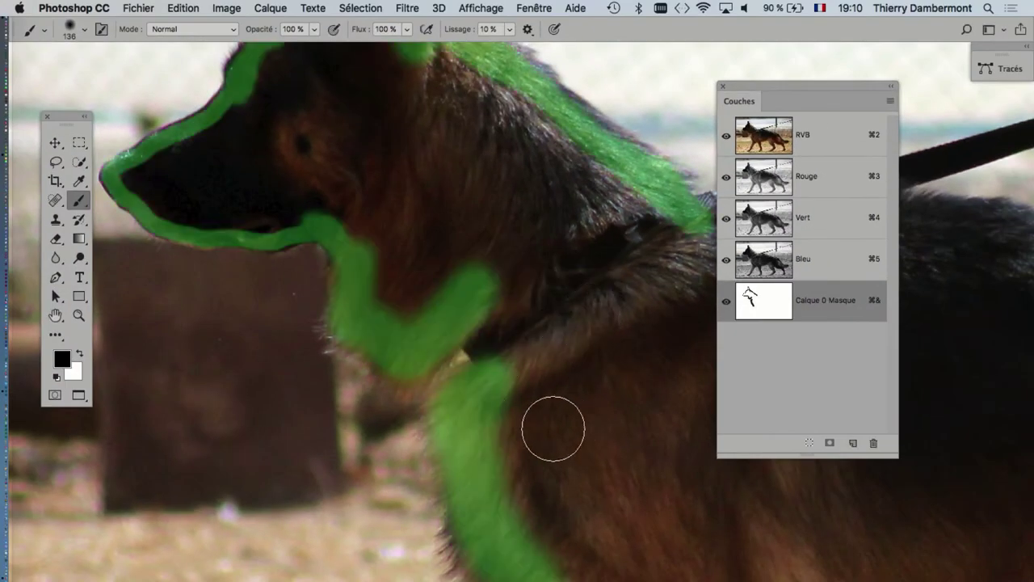
pyautogui.moveTo(494, 346); pyautogui.dragTo(524, 462)
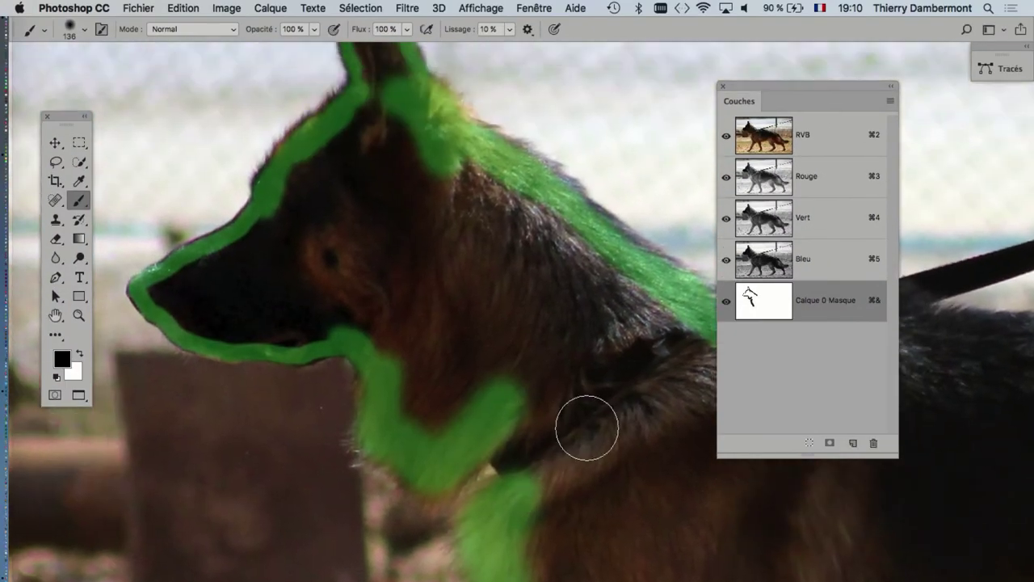
pyautogui.scroll(-1, 581, 430)
pyautogui.scroll(-3, 578, 432)
pyautogui.scroll(-1, 572, 434)
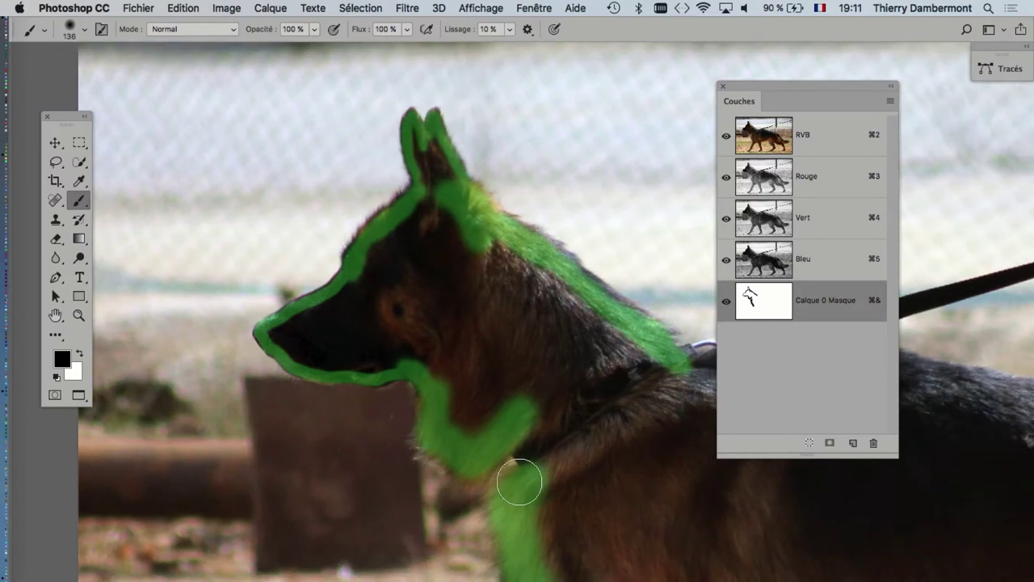
pyautogui.moveTo(467, 470); pyautogui.dragTo(451, 424)
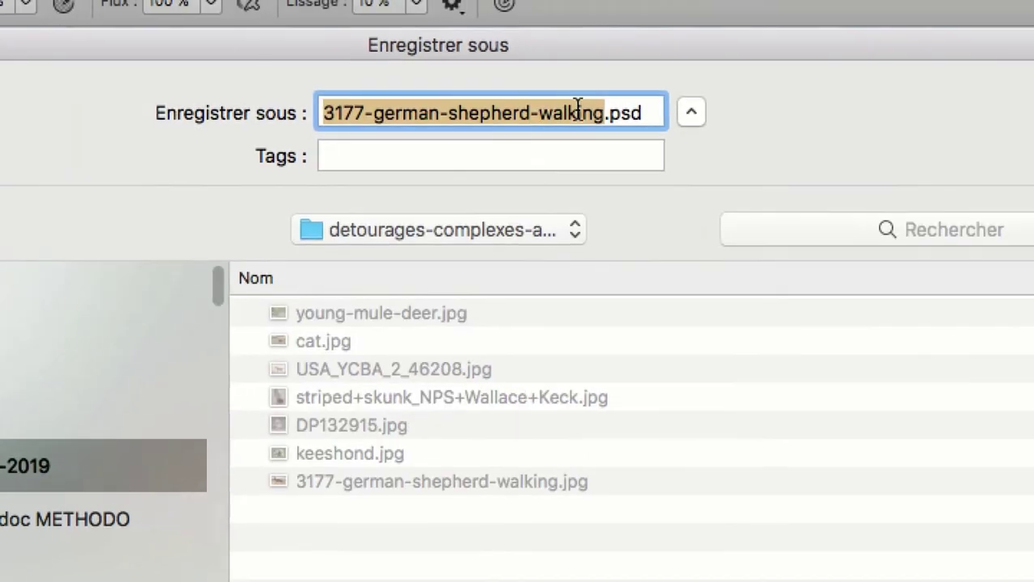
# Rename the file to german-shepherd-01.psd and save it as Photoshop with maximised compatibility
pyautogui.click(586, 112)
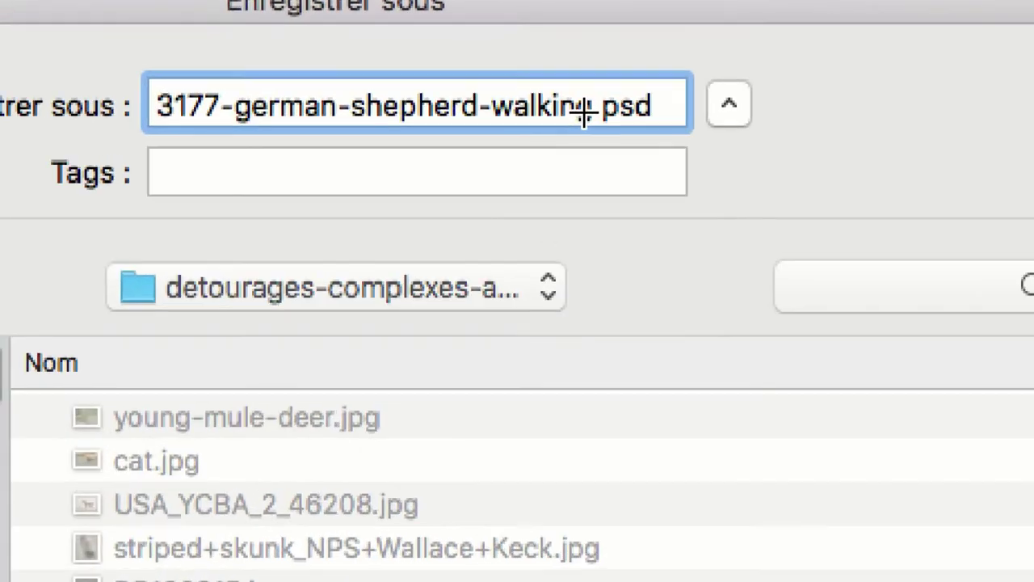
pyautogui.write('-01')
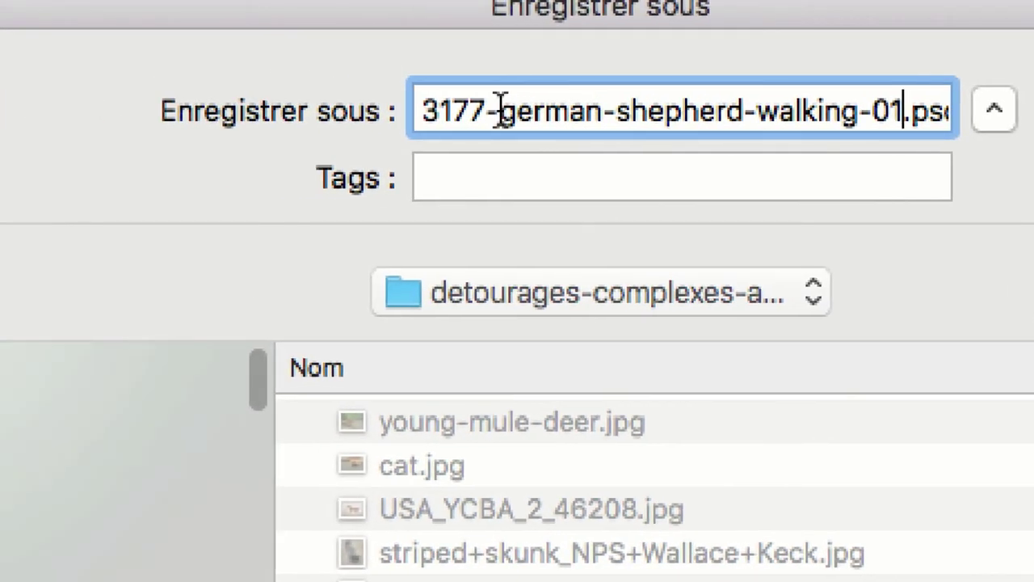
pyautogui.moveTo(501, 109)
pyautogui.mouseDown()
pyautogui.moveTo(420, 109)
pyautogui.moveTo(568, 111)
pyautogui.mouseUp()
pyautogui.press('BackSpace')
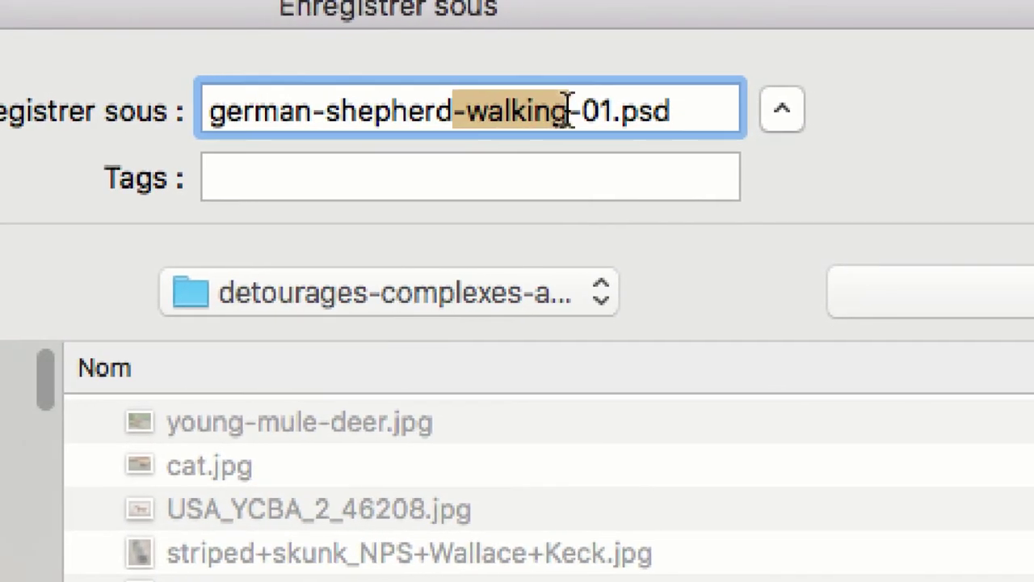
pyautogui.press('BackSpace')
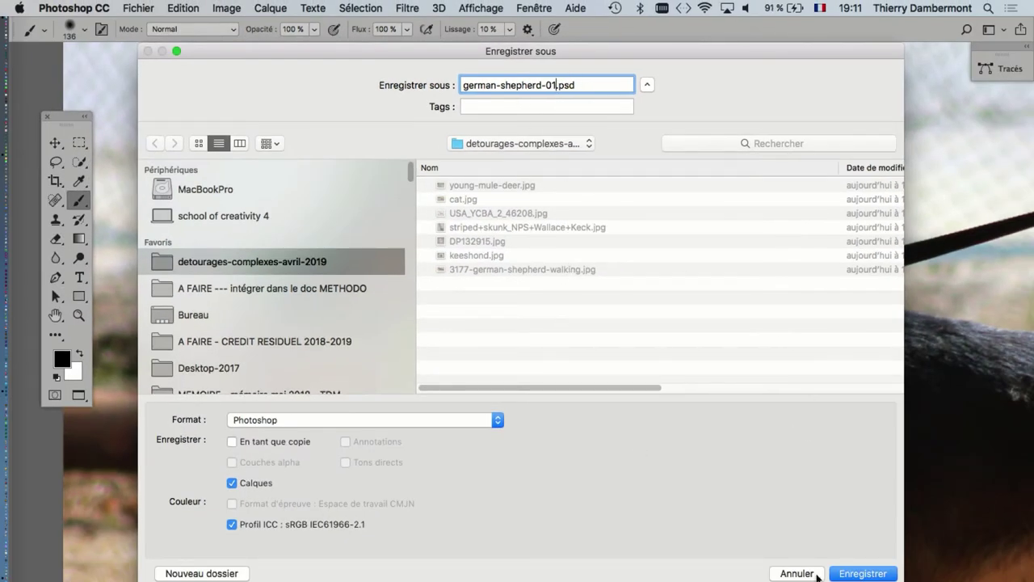
pyautogui.click(856, 574)
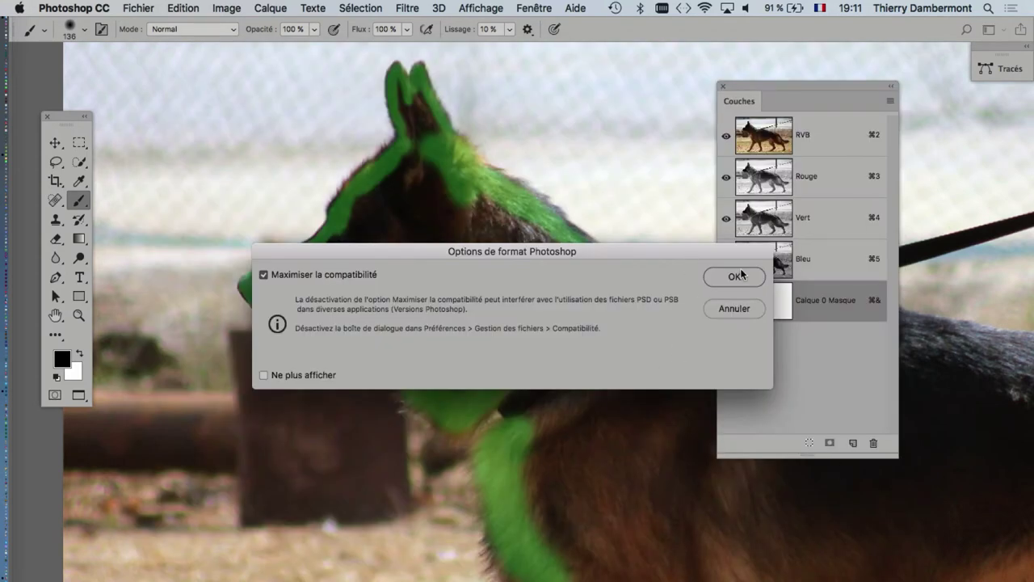
pyautogui.click(741, 274)
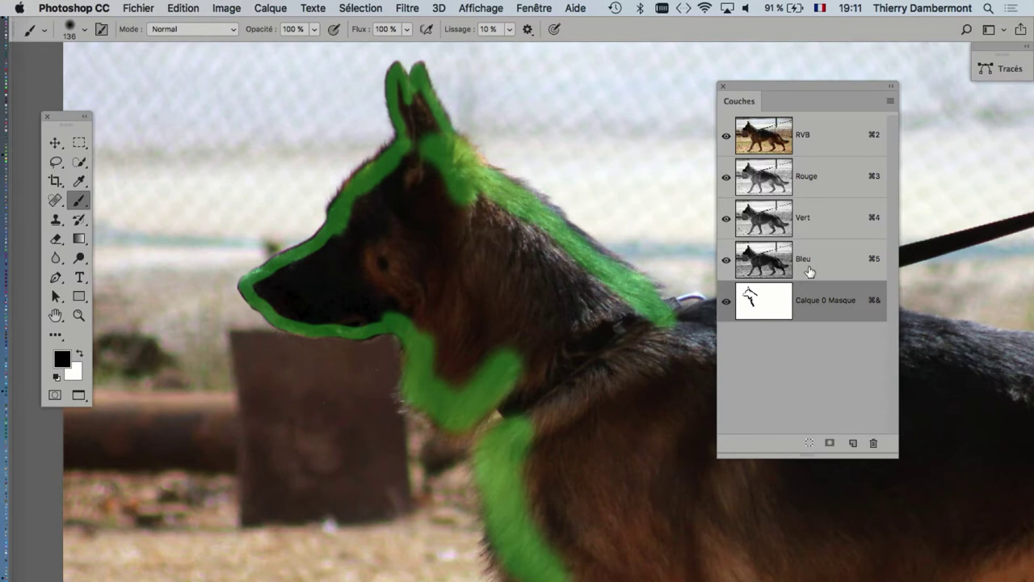
# Paint black mask along the dog's back and down the rump, using a 106–158 px brush
pyautogui.moveTo(556, 333); pyautogui.dragTo(288, 259)
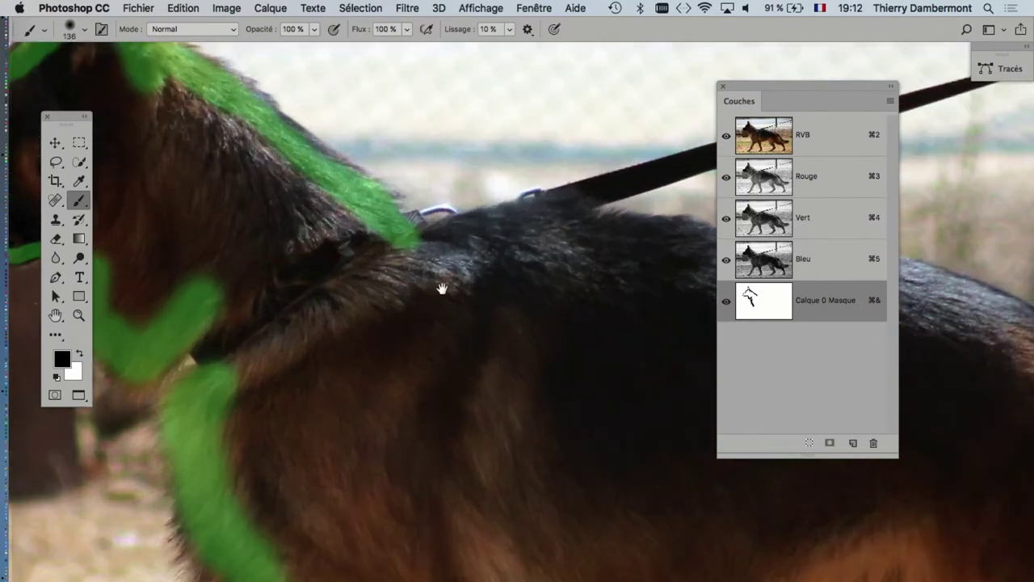
pyautogui.moveTo(439, 288)
pyautogui.mouseDown()
pyautogui.moveTo(250, 308)
pyautogui.moveTo(307, 247)
pyautogui.moveTo(421, 254)
pyautogui.moveTo(559, 287)
pyautogui.mouseUp()
pyautogui.moveTo(406, 351); pyautogui.dragTo(188, 380)
pyautogui.moveTo(151, 330)
pyautogui.mouseDown()
pyautogui.moveTo(364, 358)
pyautogui.moveTo(304, 356)
pyautogui.moveTo(453, 392)
pyautogui.moveTo(550, 443)
pyautogui.moveTo(372, 314)
pyautogui.mouseUp()
pyautogui.moveTo(427, 335); pyautogui.dragTo(403, 336)
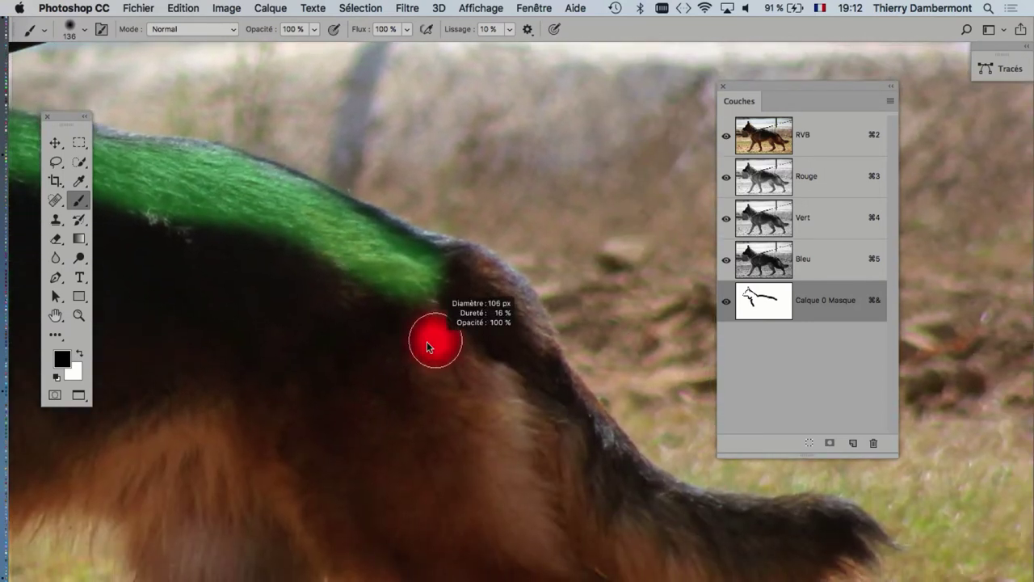
pyautogui.moveTo(443, 260)
pyautogui.mouseDown()
pyautogui.moveTo(481, 279)
pyautogui.moveTo(522, 325)
pyautogui.moveTo(545, 398)
pyautogui.moveTo(318, 213)
pyautogui.moveTo(327, 202)
pyautogui.mouseUp()
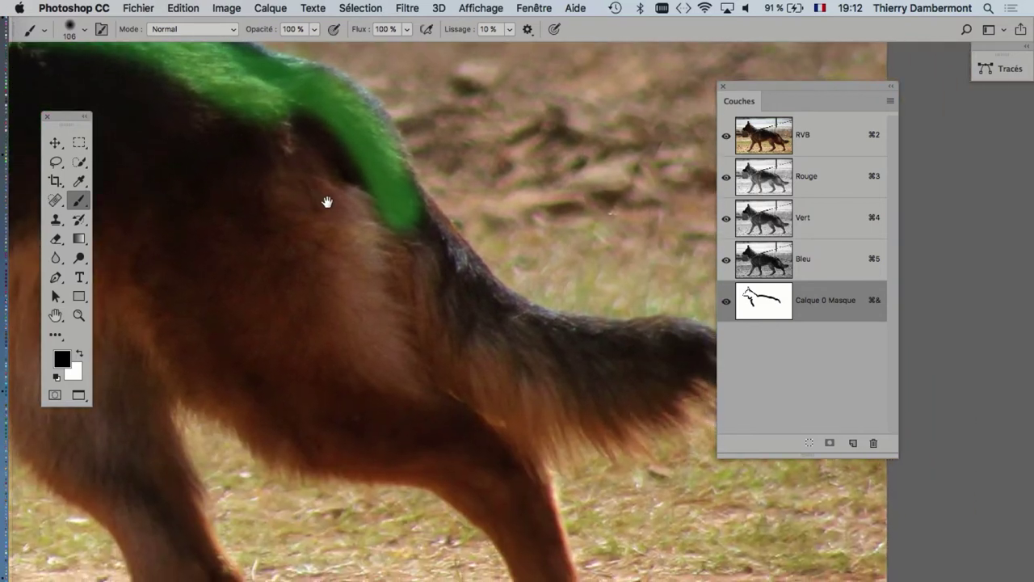
pyautogui.moveTo(296, 240)
pyautogui.keyDown('ctrl'); pyautogui.keyDown('alt'); pyautogui.mouseDown()
pyautogui.moveTo(339, 240)
pyautogui.moveTo(377, 208)
pyautogui.moveTo(330, 238)
pyautogui.mouseUp(); pyautogui.keyUp('alt'); pyautogui.keyUp('ctrl')
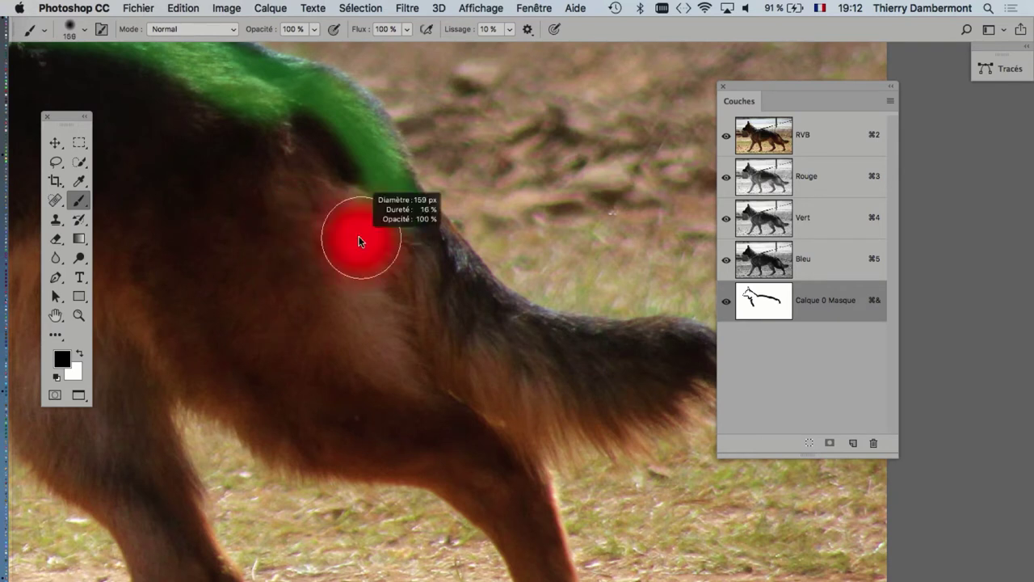
# Paint the mask over the whole tail, from its base to the tip and underside
pyautogui.moveTo(736, 87); pyautogui.dragTo(933, 98)
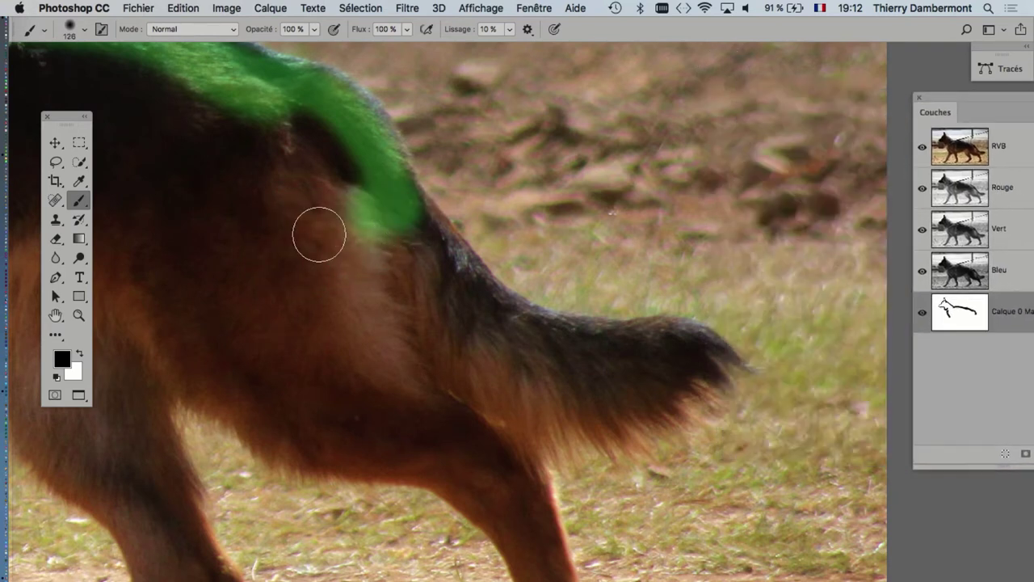
pyautogui.moveTo(390, 211)
pyautogui.mouseDown()
pyautogui.moveTo(453, 300)
pyautogui.moveTo(509, 348)
pyautogui.moveTo(569, 353)
pyautogui.mouseUp()
pyautogui.keyDown('ctrl'); pyautogui.keyDown('alt'); pyautogui.moveTo(506, 346); pyautogui.dragTo(494, 346); pyautogui.keyUp('alt'); pyautogui.keyUp('ctrl')
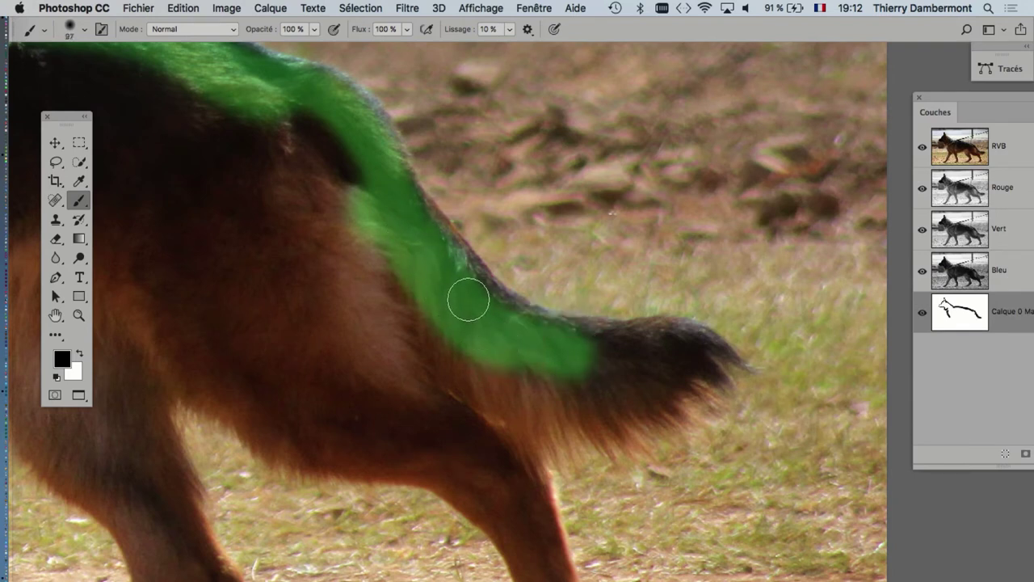
pyautogui.moveTo(572, 348)
pyautogui.mouseDown()
pyautogui.moveTo(667, 345)
pyautogui.moveTo(703, 358)
pyautogui.mouseUp()
pyautogui.keyDown('ctrl'); pyautogui.keyDown('alt'); pyautogui.moveTo(549, 360); pyautogui.dragTo(583, 359); pyautogui.keyUp('alt'); pyautogui.keyUp('ctrl')
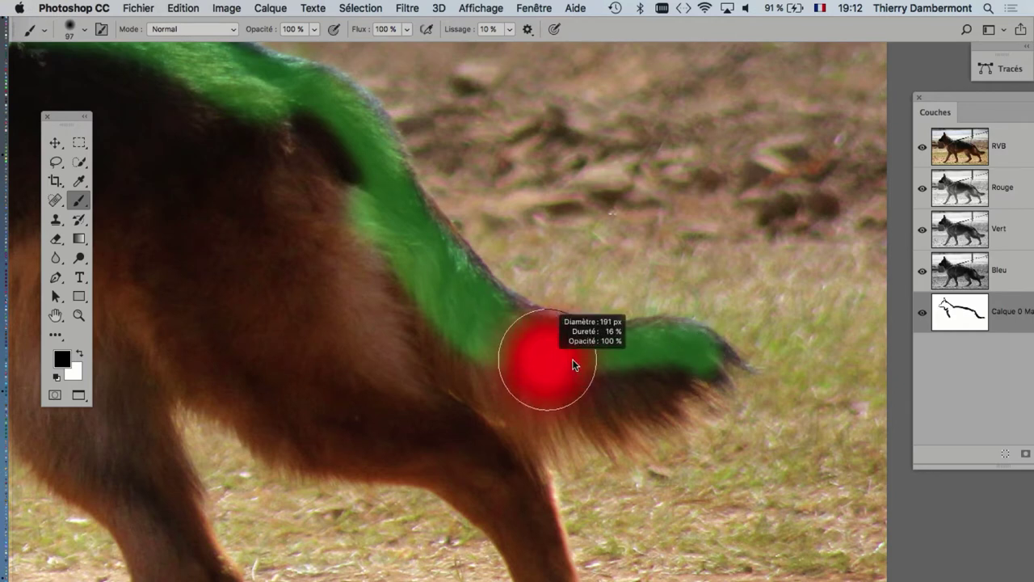
pyautogui.moveTo(667, 366)
pyautogui.mouseDown()
pyautogui.moveTo(518, 397)
pyautogui.moveTo(434, 381)
pyautogui.moveTo(477, 385)
pyautogui.mouseUp()
pyautogui.moveTo(574, 397)
pyautogui.mouseDown()
pyautogui.moveTo(635, 393)
pyautogui.moveTo(670, 377)
pyautogui.moveTo(458, 389)
pyautogui.moveTo(465, 396)
pyautogui.mouseUp()
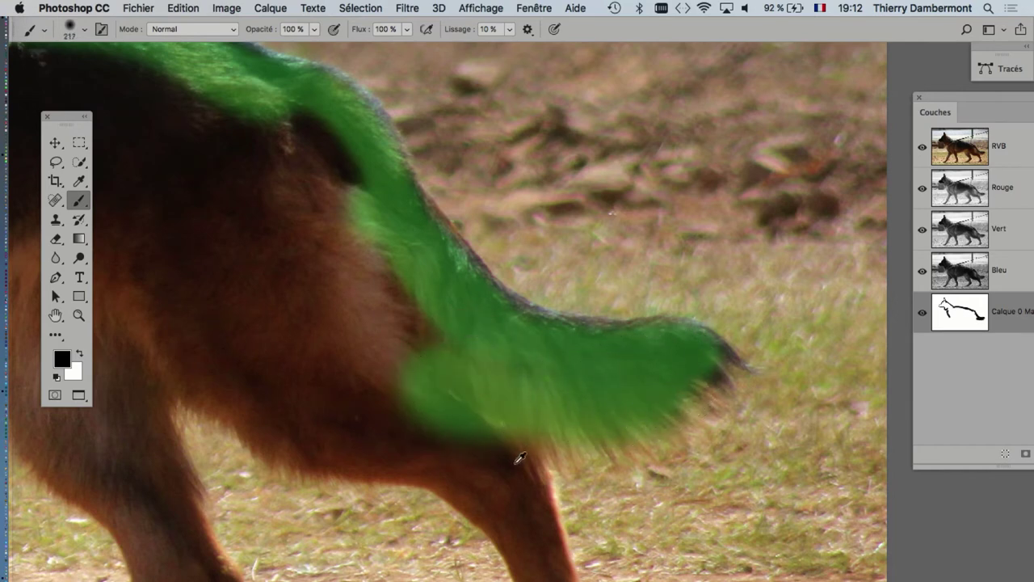
# Paint white to erase mask spill below the tail, then return to black with a 78 px brush
pyautogui.press('x')
pyautogui.moveTo(520, 480); pyautogui.dragTo(657, 470)
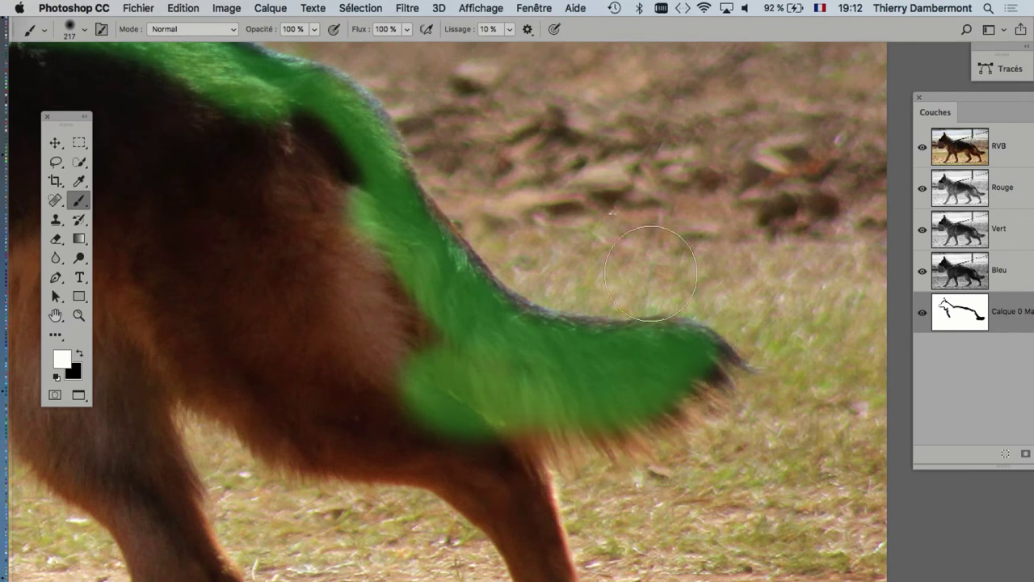
pyautogui.press('x')
pyautogui.moveTo(458, 423)
pyautogui.mouseDown()
pyautogui.moveTo(421, 432)
pyautogui.moveTo(509, 222)
pyautogui.mouseUp()
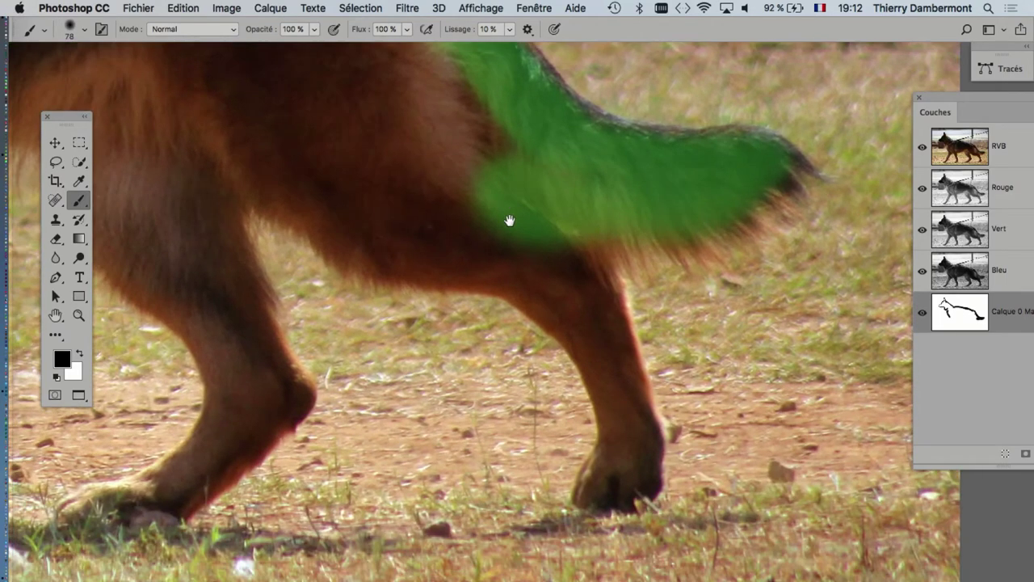
# Paint the mask onto the upper hind leg, then a straight band down toward the hoof
pyautogui.moveTo(501, 258); pyautogui.dragTo(506, 249)
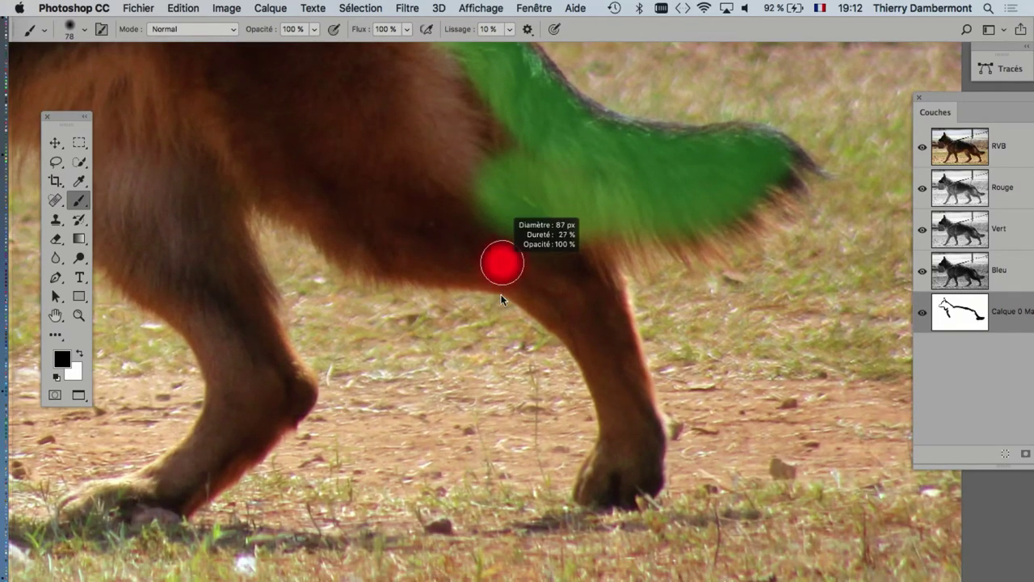
pyautogui.moveTo(501, 298); pyautogui.dragTo(497, 295)
pyautogui.moveTo(577, 274); pyautogui.dragTo(599, 284)
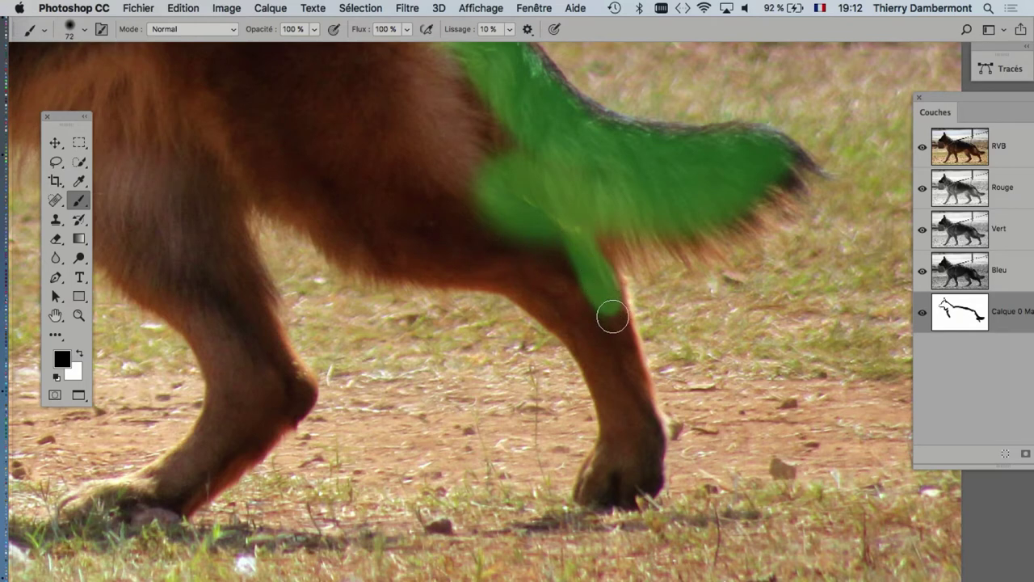
pyautogui.scroll(2, 612, 317)
pyautogui.moveTo(612, 318); pyautogui.dragTo(432, 257)
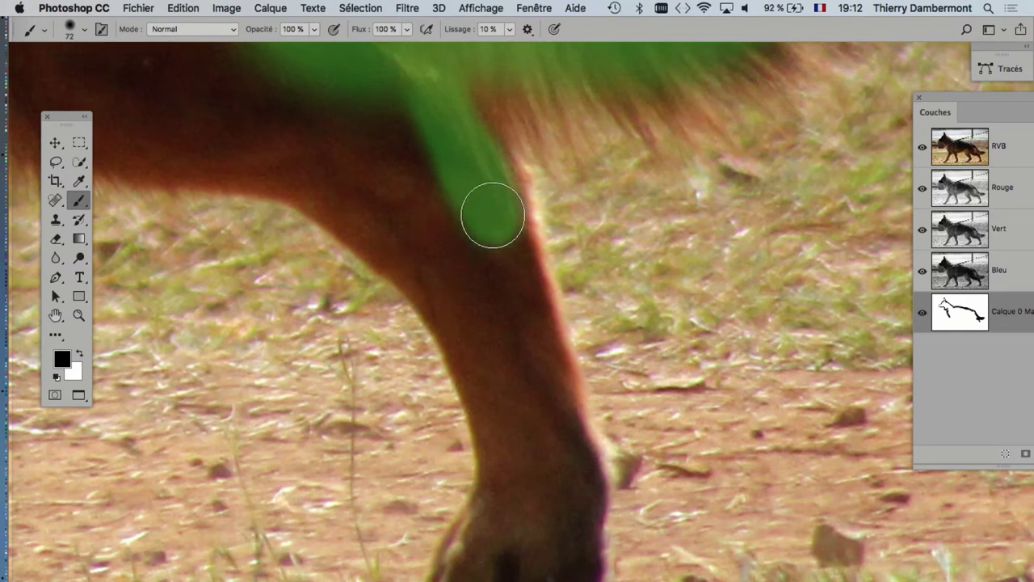
pyautogui.keyDown('shift'); pyautogui.click(558, 430); pyautogui.keyUp('shift')
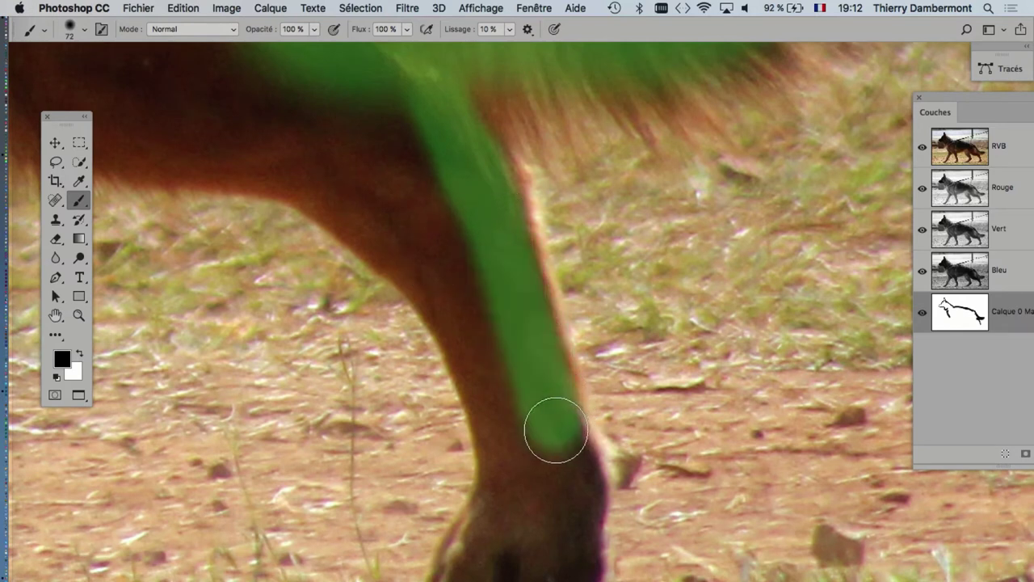
pyautogui.moveTo(556, 449); pyautogui.dragTo(566, 542)
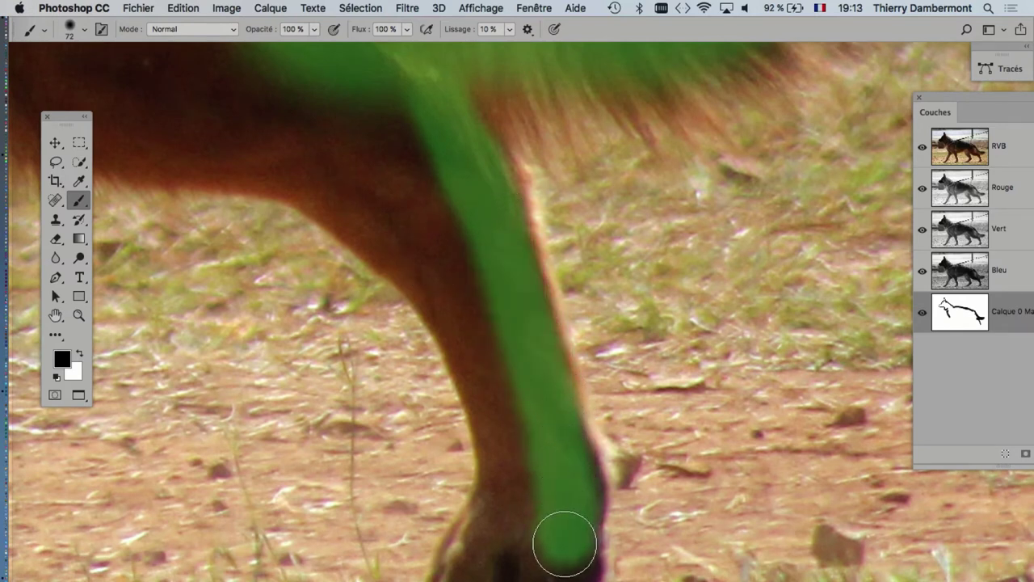
# Inspect the leg with the overlay hidden and draw a straight mask line from knee to hoof
pyautogui.press('\\')
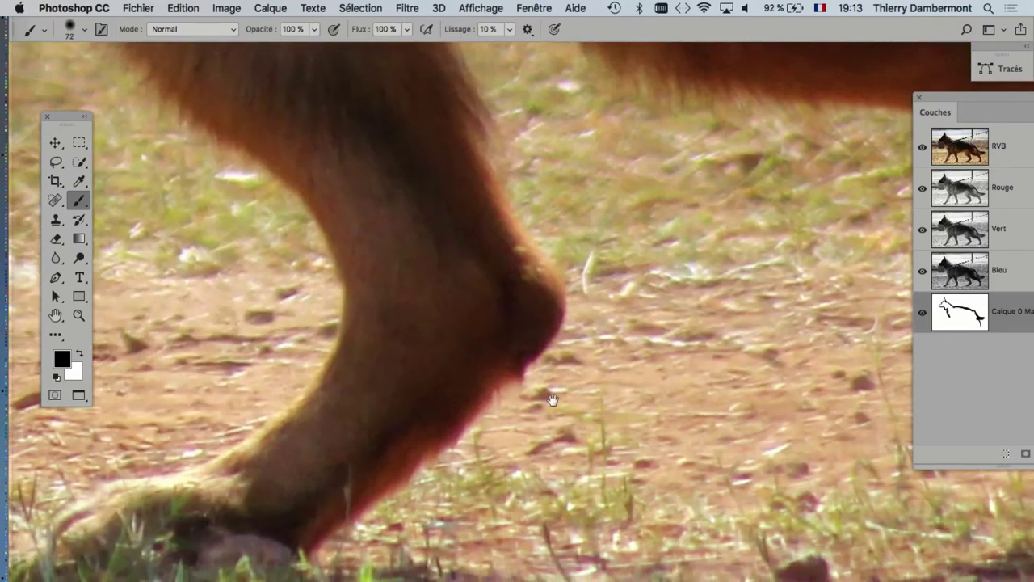
pyautogui.scroll(5, 612, 443)
pyautogui.scroll(-2, 612, 443)
pyautogui.moveTo(607, 408); pyautogui.dragTo(613, 408)
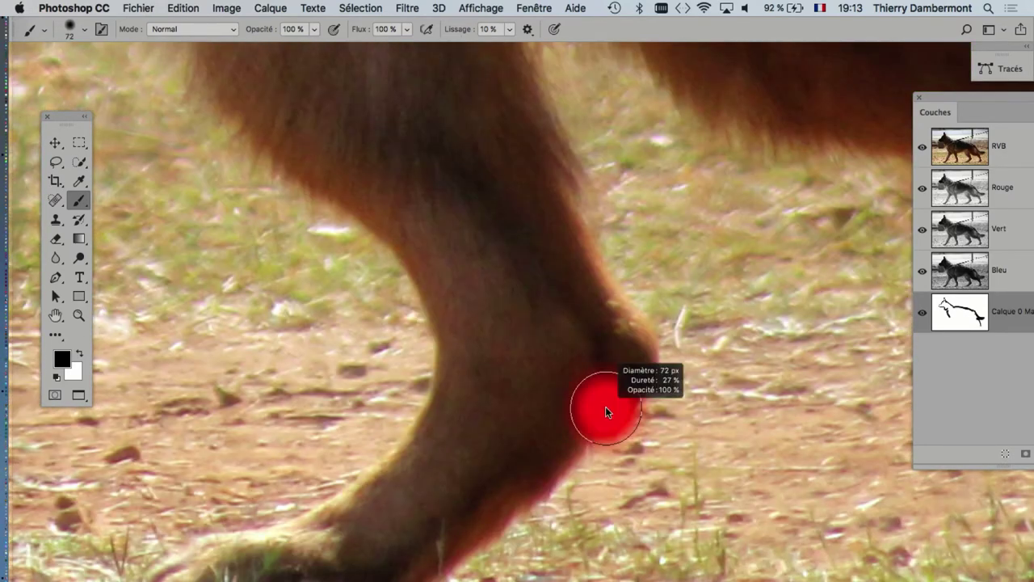
pyautogui.click(596, 377)
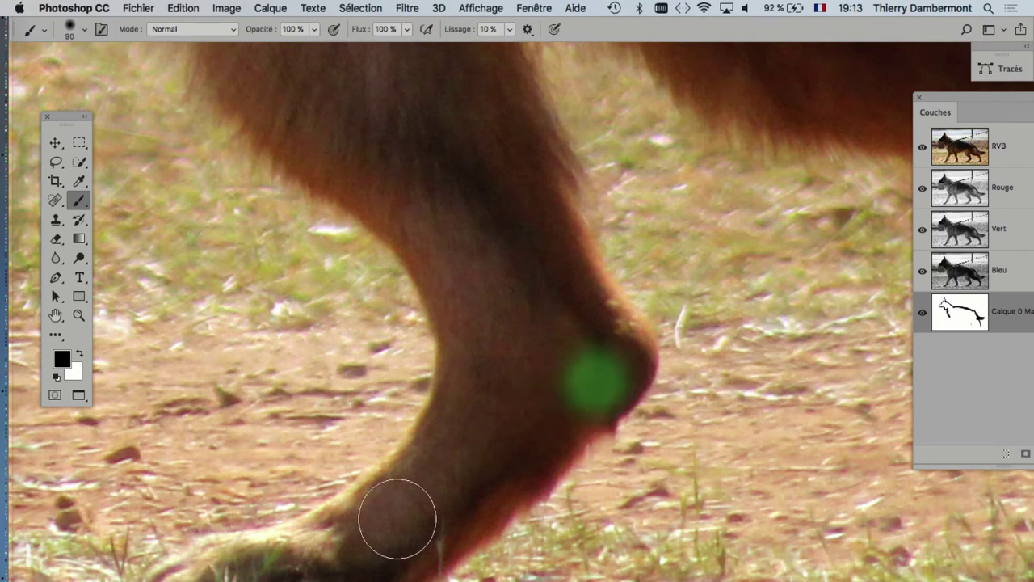
pyautogui.keyDown('shift'); pyautogui.click(393, 553); pyautogui.keyUp('shift')
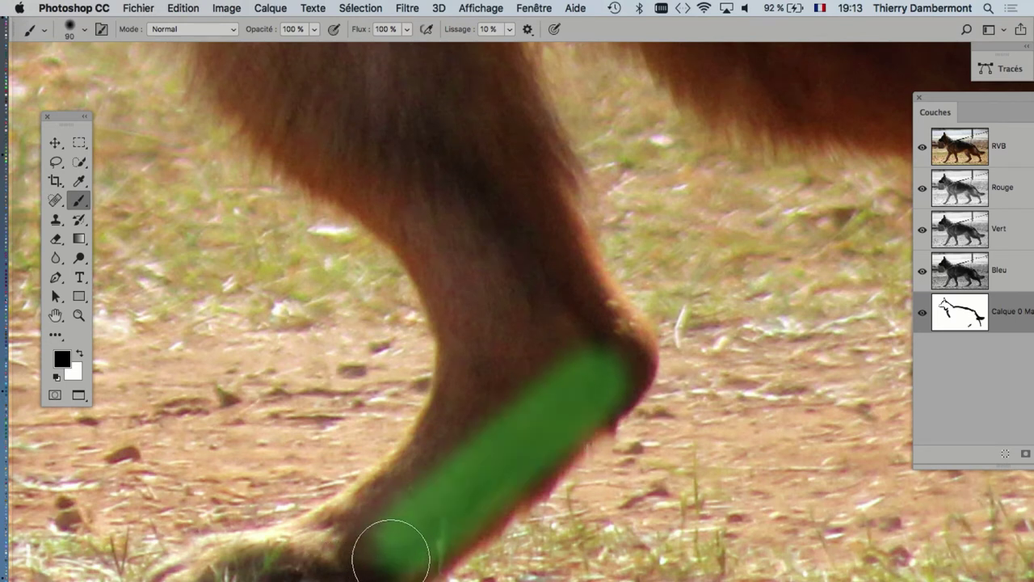
pyautogui.moveTo(476, 443); pyautogui.dragTo(470, 445)
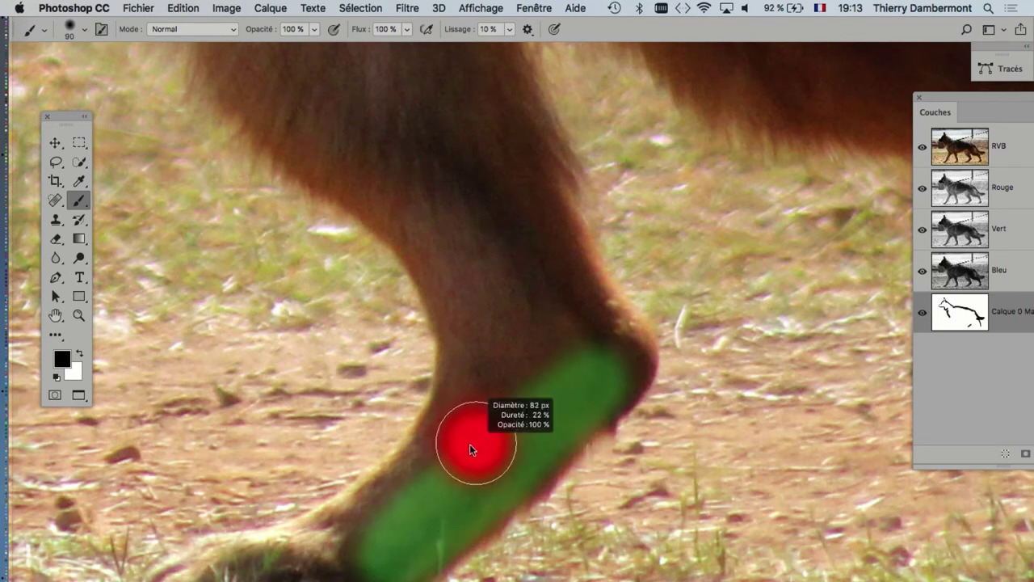
# Extend the mask paint up the front of the hind leg toward the belly
pyautogui.scroll(3, 570, 381)
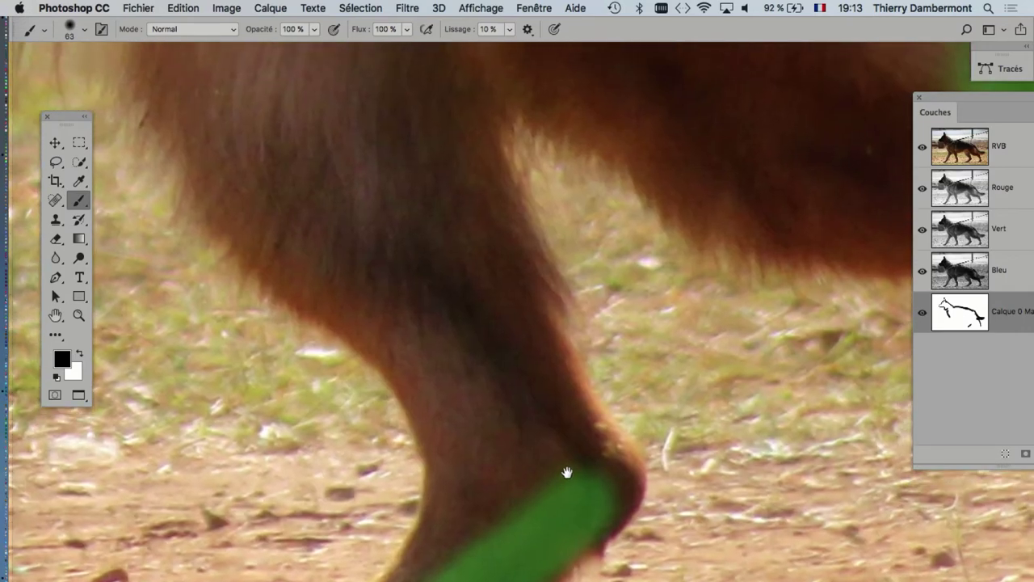
pyautogui.moveTo(561, 489)
pyautogui.mouseDown()
pyautogui.moveTo(595, 513)
pyautogui.moveTo(619, 477)
pyautogui.moveTo(526, 321)
pyautogui.mouseUp()
pyautogui.moveTo(517, 365); pyautogui.dragTo(533, 369)
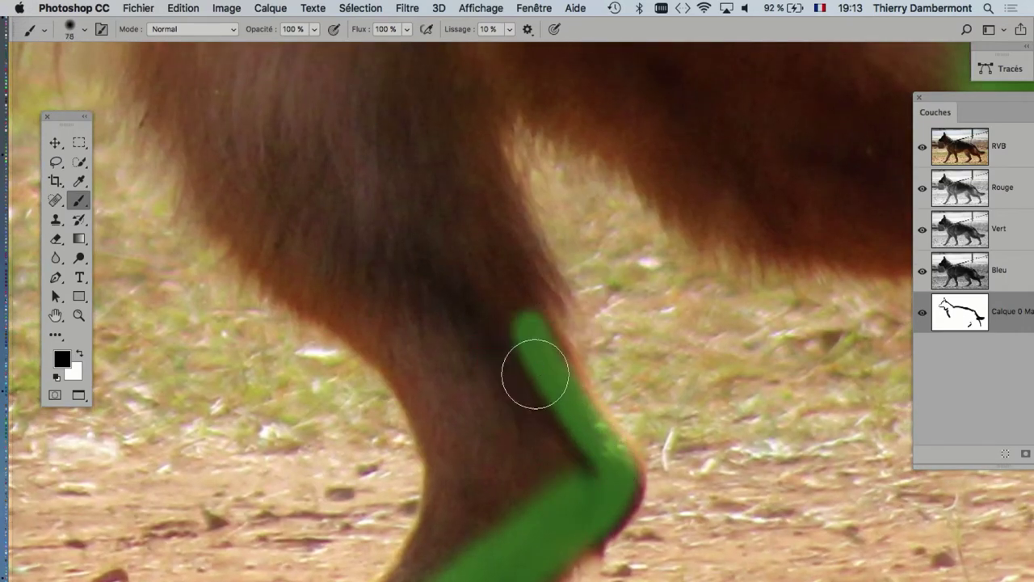
pyautogui.moveTo(510, 423)
pyautogui.mouseDown()
pyautogui.moveTo(524, 496)
pyautogui.moveTo(549, 493)
pyautogui.mouseUp()
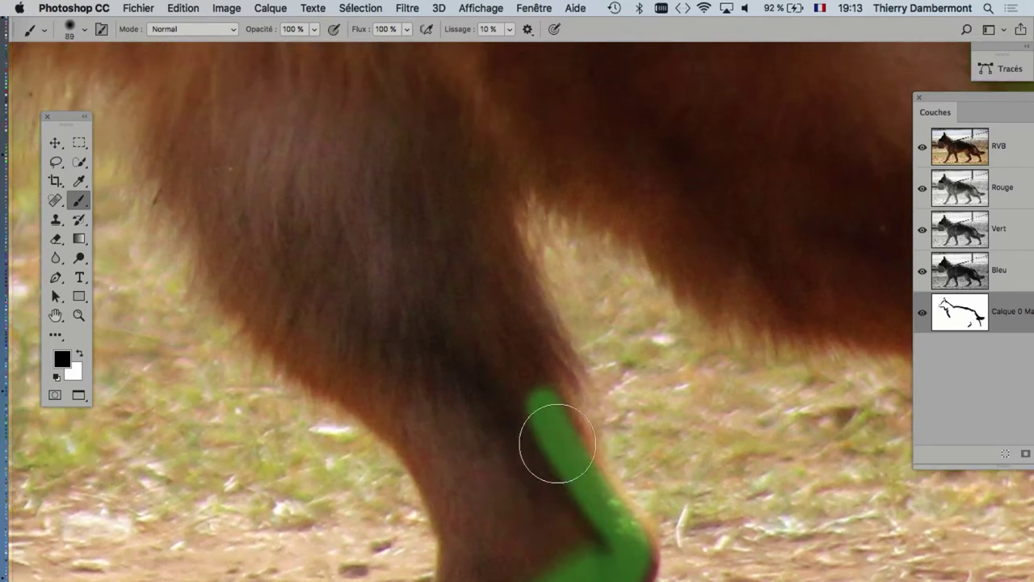
pyautogui.moveTo(525, 364); pyautogui.dragTo(455, 127)
pyautogui.scroll(2, 441, 402)
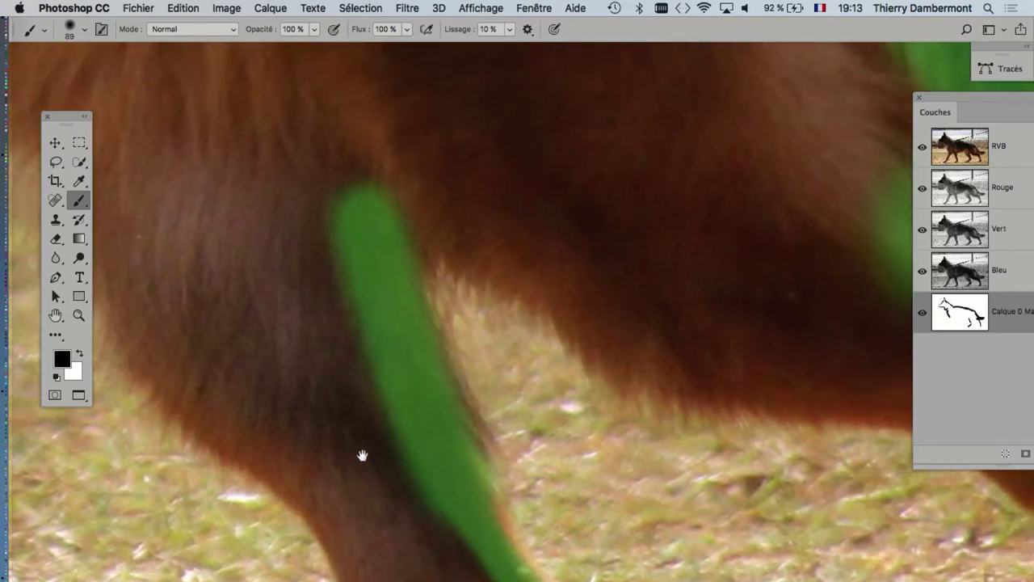
pyautogui.moveTo(501, 457); pyautogui.dragTo(517, 458)
pyautogui.scroll(2, 509, 454)
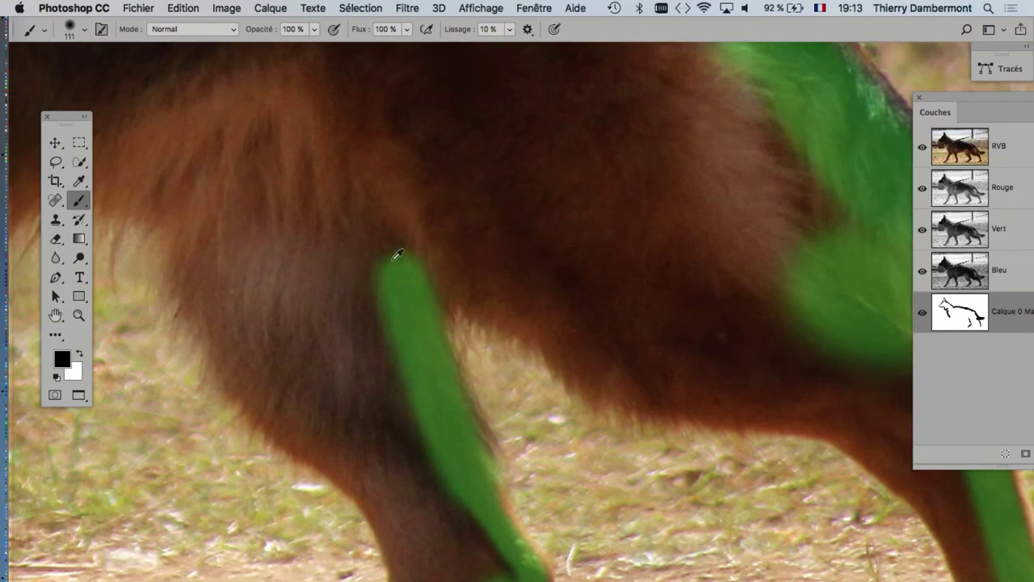
# Paint a mask band across to the second hind leg and down it to the foot
pyautogui.moveTo(398, 255)
pyautogui.mouseDown()
pyautogui.moveTo(421, 251)
pyautogui.moveTo(773, 368)
pyautogui.mouseUp()
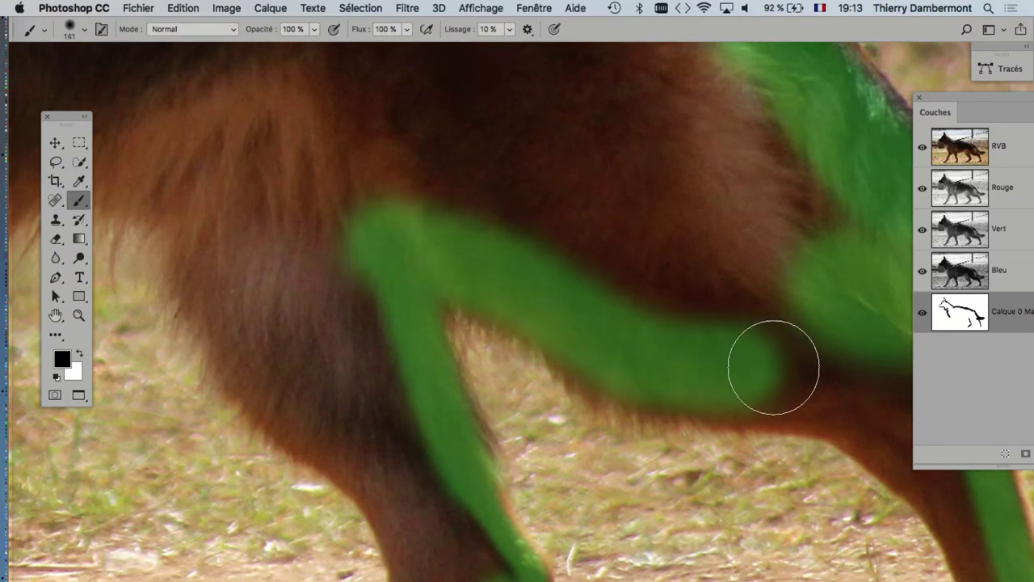
pyautogui.hscroll(3, 362, 319)
pyautogui.hscroll(3, 314, 300)
pyautogui.moveTo(399, 350)
pyautogui.mouseDown()
pyautogui.moveTo(358, 351)
pyautogui.moveTo(524, 342)
pyautogui.moveTo(480, 323)
pyautogui.moveTo(630, 455)
pyautogui.mouseUp()
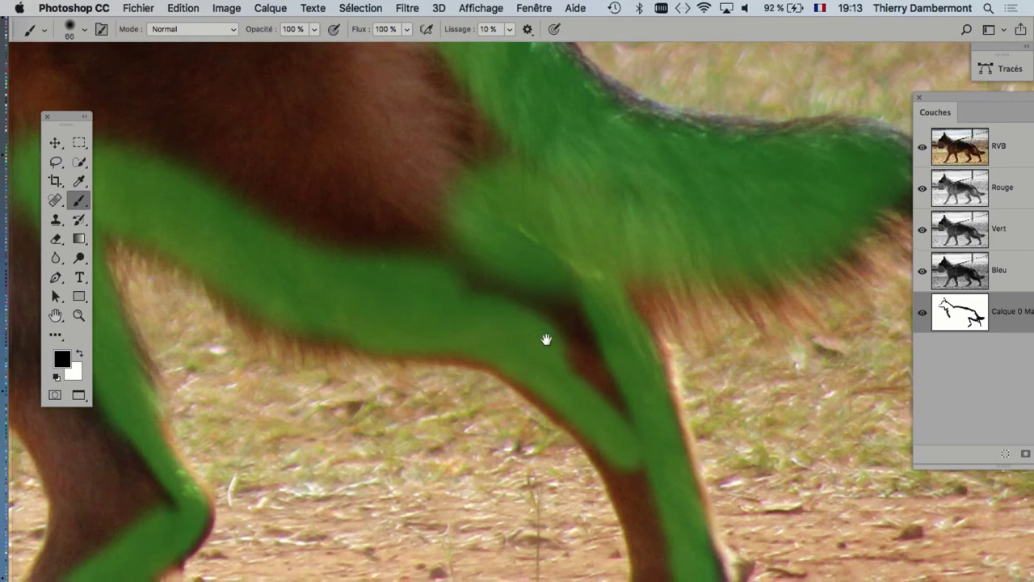
pyautogui.moveTo(547, 340); pyautogui.dragTo(480, 215)
pyautogui.moveTo(508, 265)
pyautogui.mouseDown()
pyautogui.moveTo(536, 307)
pyautogui.moveTo(576, 437)
pyautogui.moveTo(526, 498)
pyautogui.moveTo(598, 500)
pyautogui.moveTo(608, 481)
pyautogui.mouseUp()
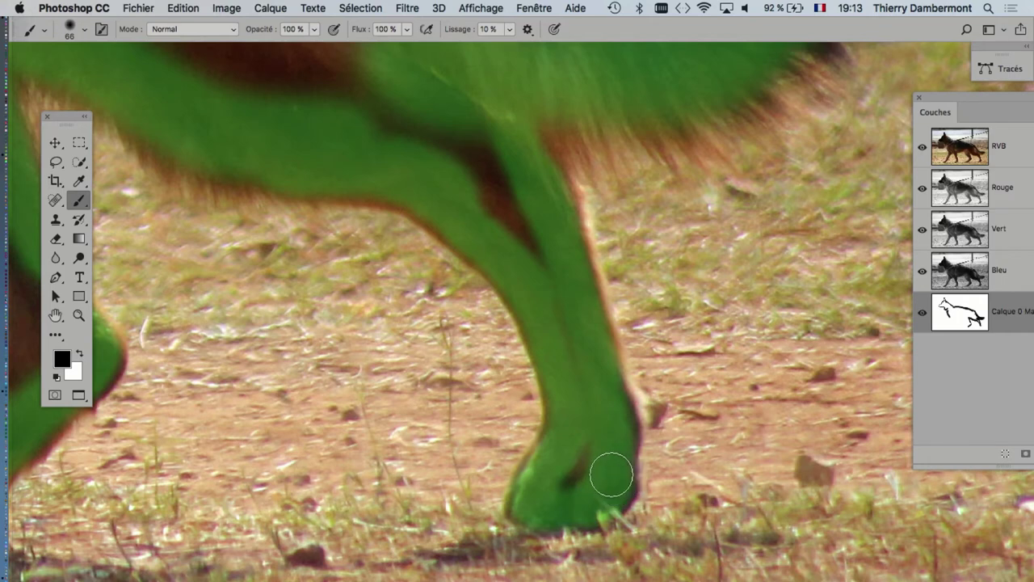
# Cover the hind hoof with mask paint and fill the gaps around it
pyautogui.scroll(-1, 535, 420)
pyautogui.scroll(-1, 534, 434)
pyautogui.moveTo(375, 418); pyautogui.dragTo(653, 460)
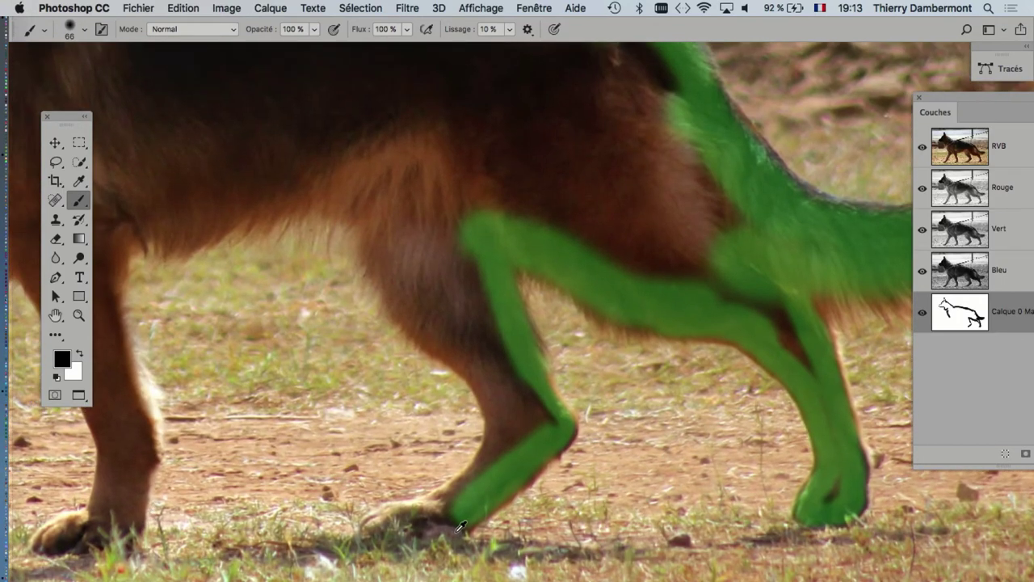
pyautogui.scroll(2, 457, 529)
pyautogui.moveTo(439, 536); pyautogui.dragTo(221, 514)
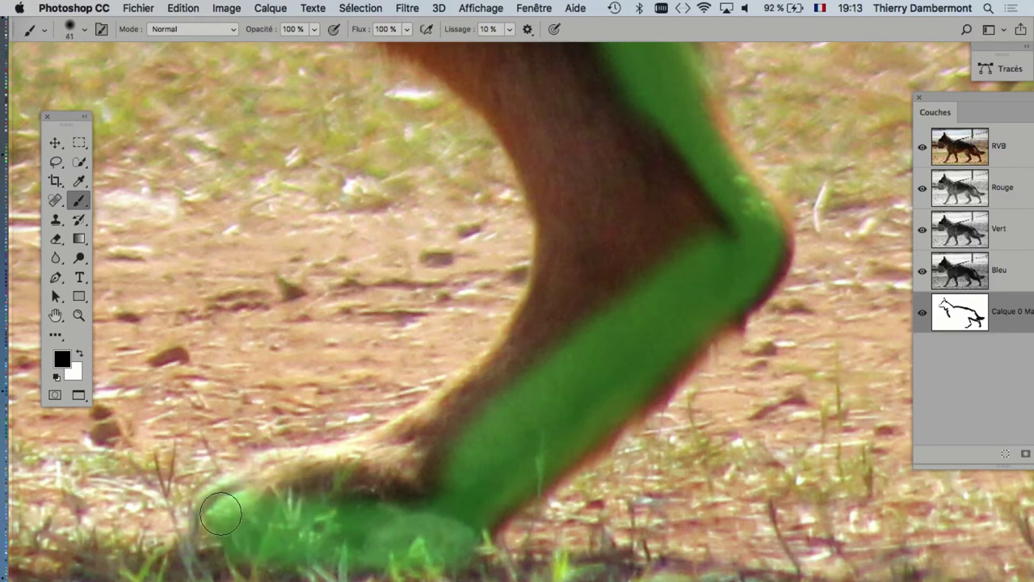
pyautogui.moveTo(262, 476)
pyautogui.mouseDown()
pyautogui.moveTo(378, 459)
pyautogui.moveTo(460, 415)
pyautogui.mouseUp()
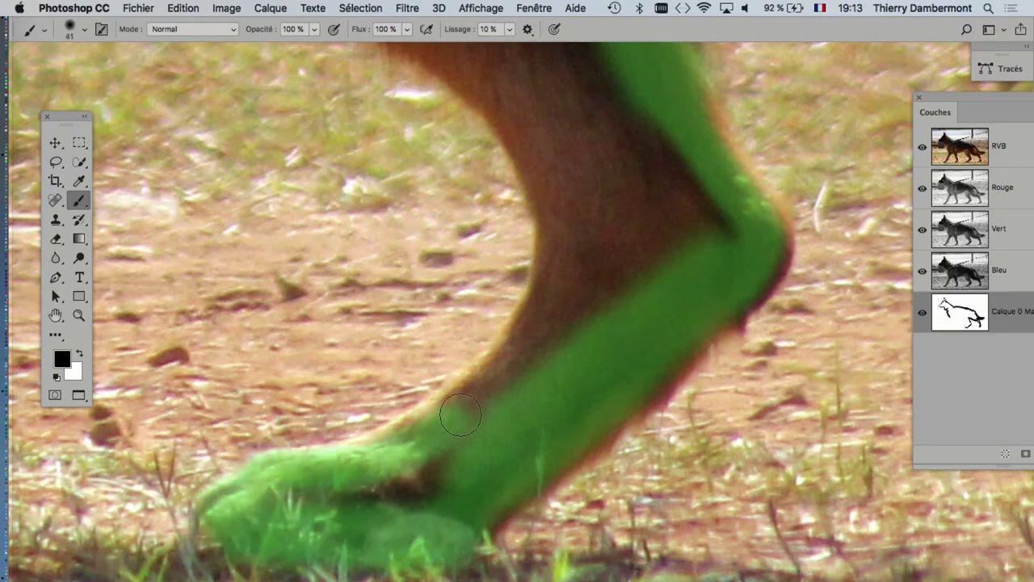
pyautogui.moveTo(378, 465); pyautogui.dragTo(428, 465)
pyautogui.scroll(5, 533, 423)
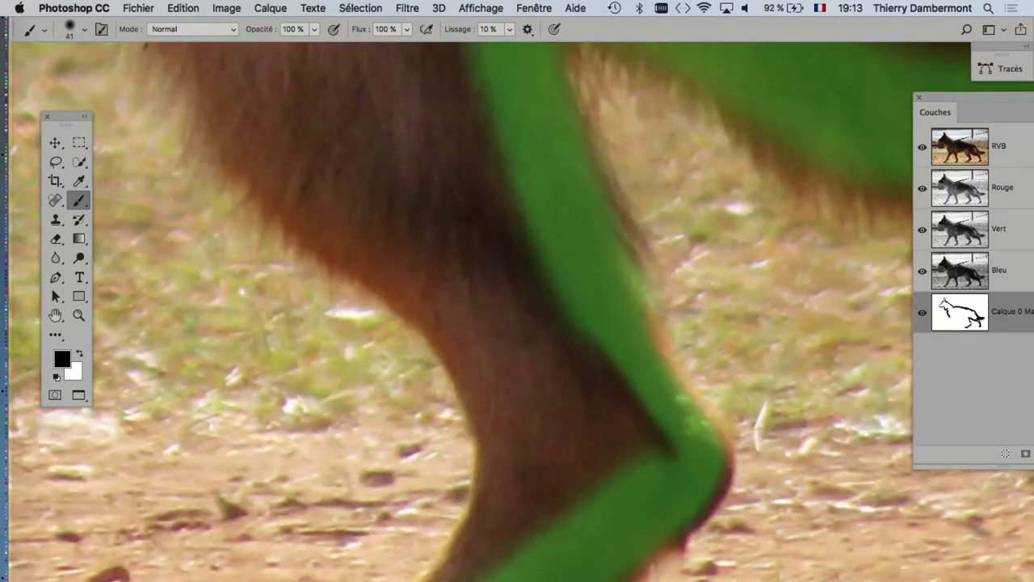
# Paint the mask along the leg's front edge up toward the upper-leg fur
pyautogui.moveTo(452, 575)
pyautogui.mouseDown()
pyautogui.moveTo(496, 480)
pyautogui.moveTo(502, 400)
pyautogui.mouseUp()
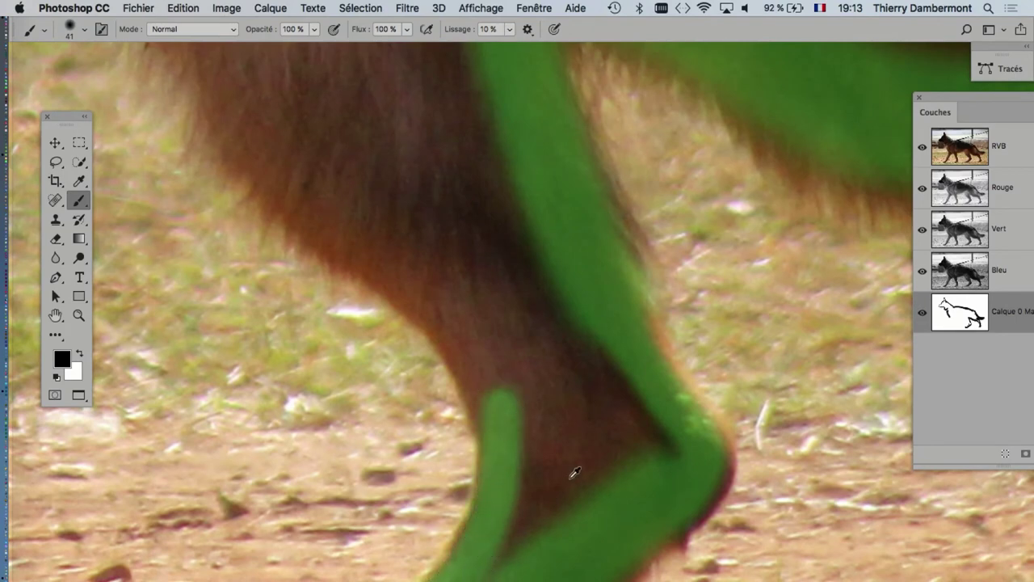
pyautogui.moveTo(575, 472); pyautogui.dragTo(590, 482)
pyautogui.scroll(-2, 519, 458)
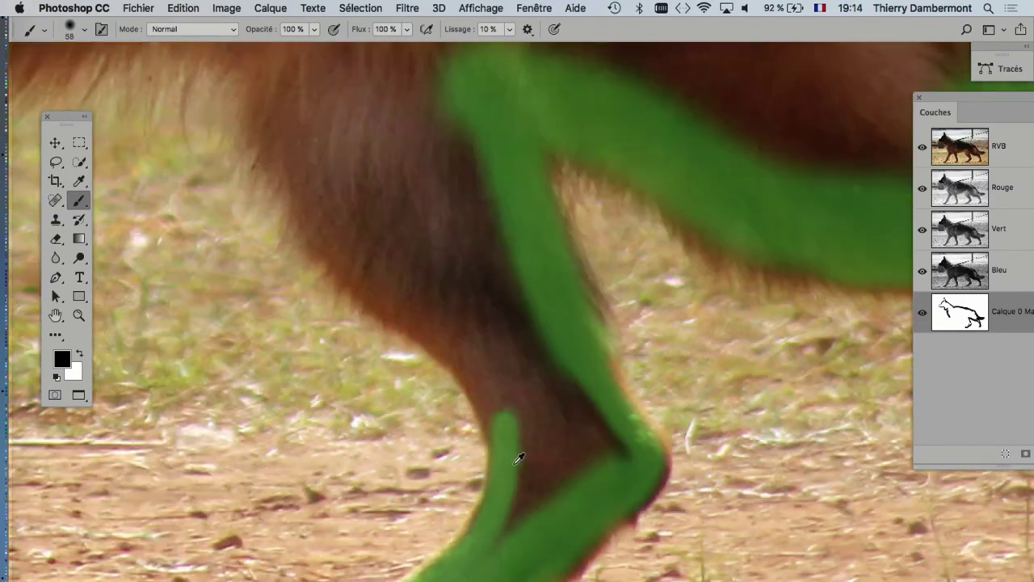
pyautogui.scroll(-2, 545, 437)
pyautogui.scroll(5, 647, 511)
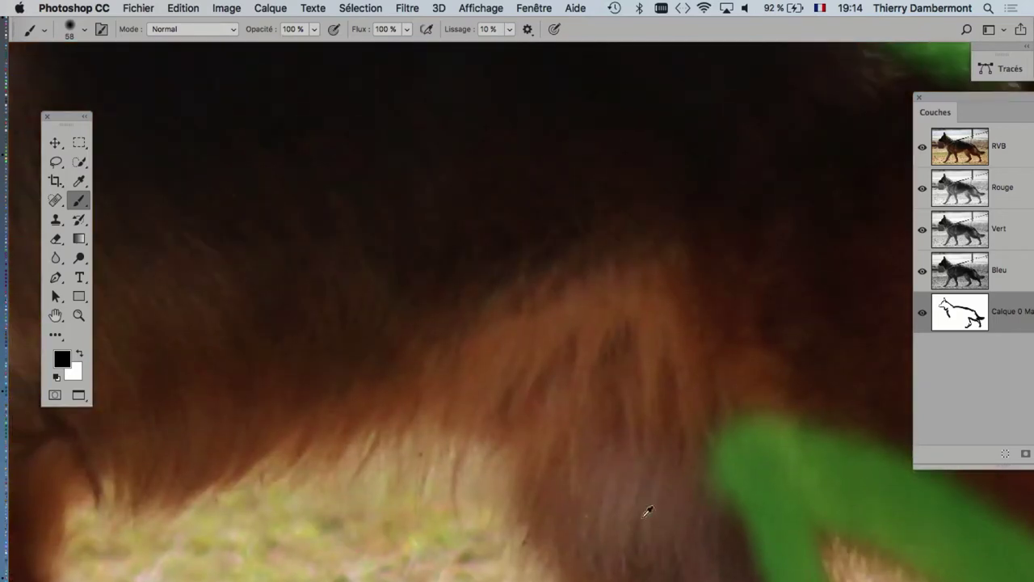
pyautogui.moveTo(583, 517); pyautogui.dragTo(498, 285)
pyautogui.scroll(-1, 626, 463)
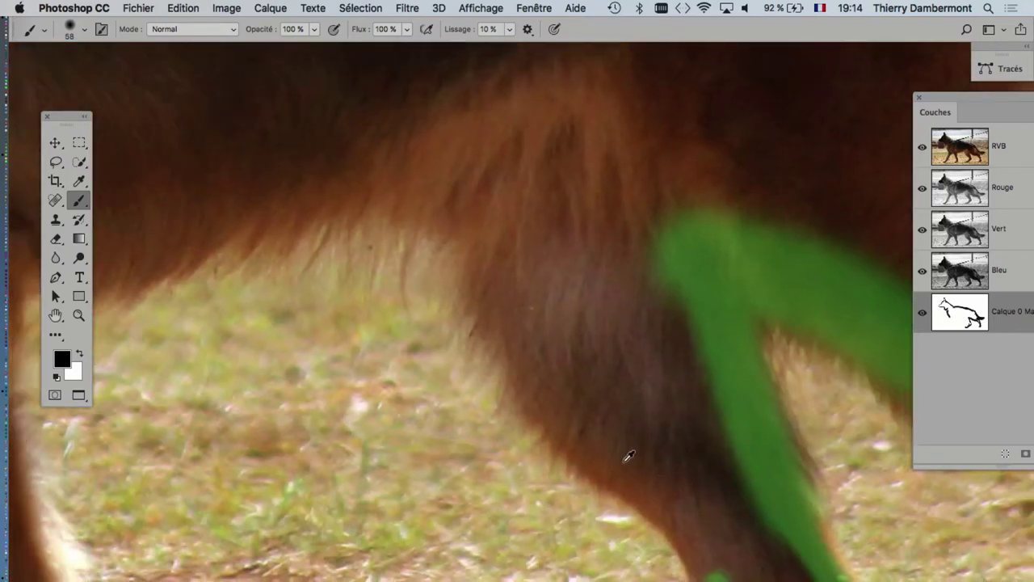
pyautogui.scroll(-2, 628, 453)
pyautogui.moveTo(672, 506)
pyautogui.mouseDown()
pyautogui.moveTo(709, 546)
pyautogui.moveTo(697, 547)
pyautogui.moveTo(659, 485)
pyautogui.moveTo(570, 425)
pyautogui.moveTo(606, 402)
pyautogui.mouseUp()
# Paint the mask along the dog's belly and start down the front leg
pyautogui.moveTo(594, 386)
pyautogui.mouseDown()
pyautogui.moveTo(512, 198)
pyautogui.moveTo(303, 210)
pyautogui.mouseUp()
pyautogui.hscroll(-5, 304, 210)
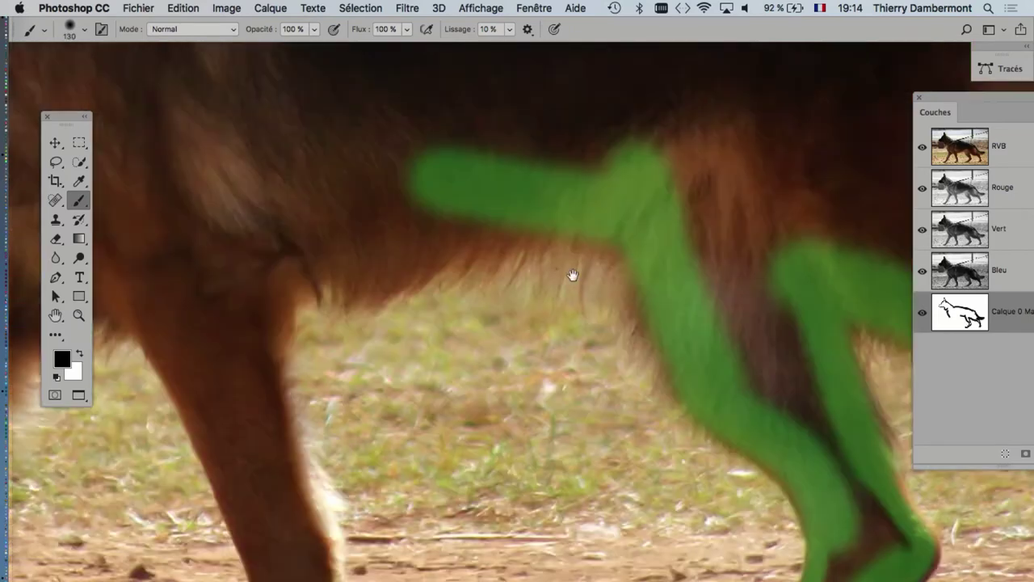
pyautogui.moveTo(526, 307); pyautogui.dragTo(548, 277)
pyautogui.moveTo(528, 130)
pyautogui.mouseDown()
pyautogui.moveTo(393, 227)
pyautogui.moveTo(496, 173)
pyautogui.moveTo(312, 219)
pyautogui.moveTo(287, 275)
pyautogui.moveTo(256, 293)
pyautogui.mouseUp()
pyautogui.moveTo(277, 247)
pyautogui.mouseDown()
pyautogui.moveTo(280, 347)
pyautogui.moveTo(267, 374)
pyautogui.moveTo(314, 480)
pyautogui.moveTo(284, 334)
pyautogui.moveTo(324, 284)
pyautogui.moveTo(326, 123)
pyautogui.mouseUp()
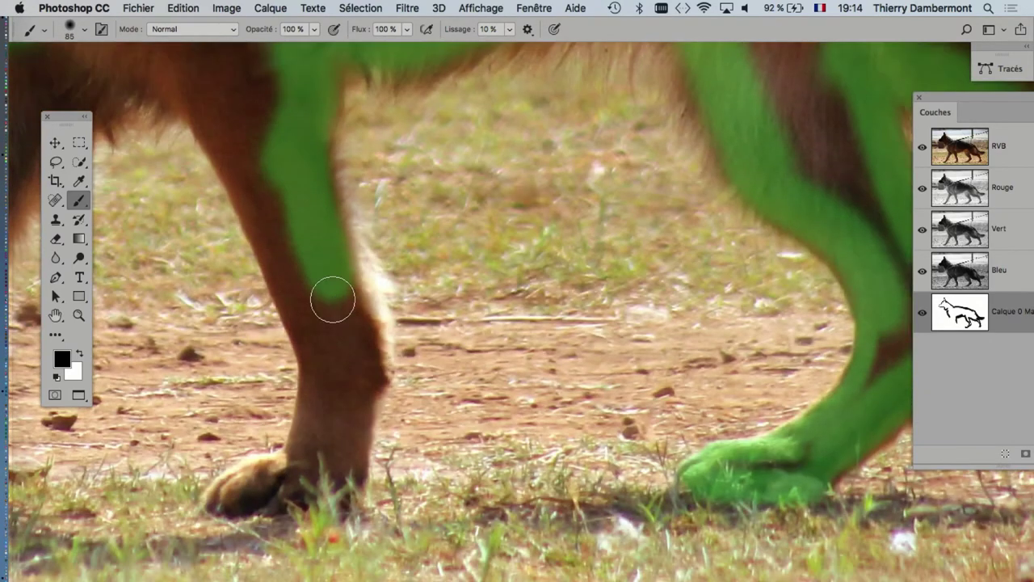
pyautogui.moveTo(331, 296); pyautogui.dragTo(351, 331)
pyautogui.moveTo(330, 277)
pyautogui.mouseDown()
pyautogui.moveTo(351, 346)
pyautogui.moveTo(329, 467)
pyautogui.moveTo(243, 497)
pyautogui.moveTo(270, 495)
pyautogui.moveTo(204, 505)
pyautogui.moveTo(312, 444)
pyautogui.moveTo(346, 316)
pyautogui.moveTo(338, 367)
pyautogui.moveTo(326, 282)
pyautogui.mouseUp()
pyautogui.scroll(1, 278, 490)
pyautogui.scroll(1, 275, 493)
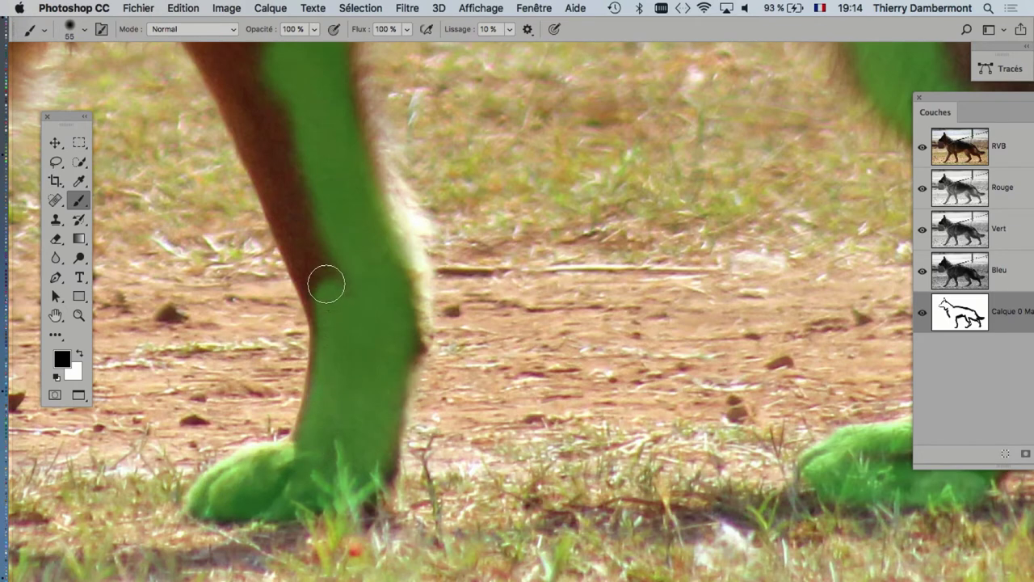
# Trace the front leg's left edge and fill its upper part with mask paint
pyautogui.moveTo(399, 397); pyautogui.dragTo(457, 473)
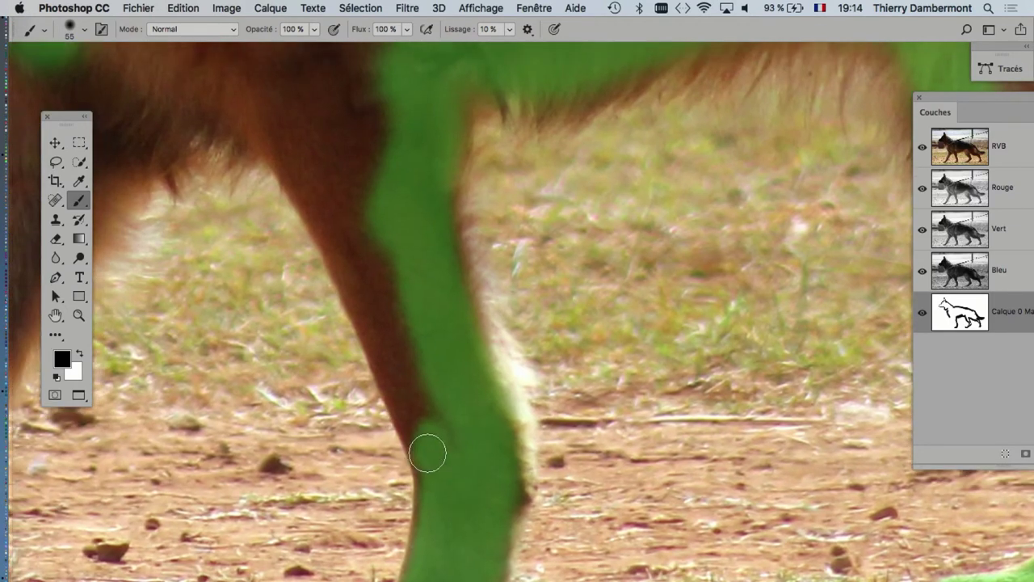
pyautogui.keyDown('shift'); pyautogui.click(326, 195); pyautogui.keyUp('shift')
pyautogui.moveTo(386, 221); pyautogui.dragTo(522, 405)
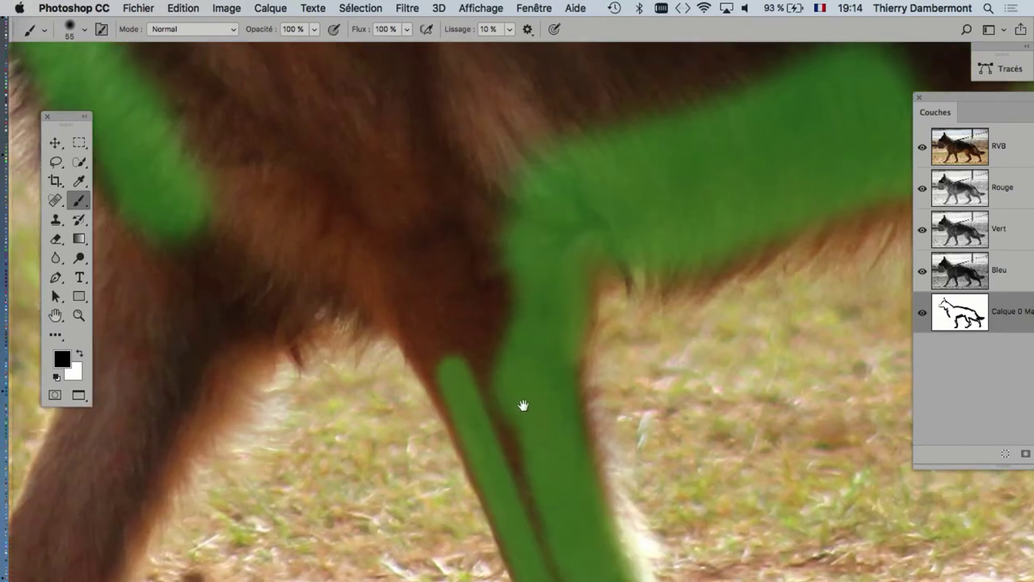
pyautogui.moveTo(466, 388)
pyautogui.mouseDown()
pyautogui.moveTo(376, 240)
pyautogui.moveTo(428, 232)
pyautogui.moveTo(303, 238)
pyautogui.mouseUp()
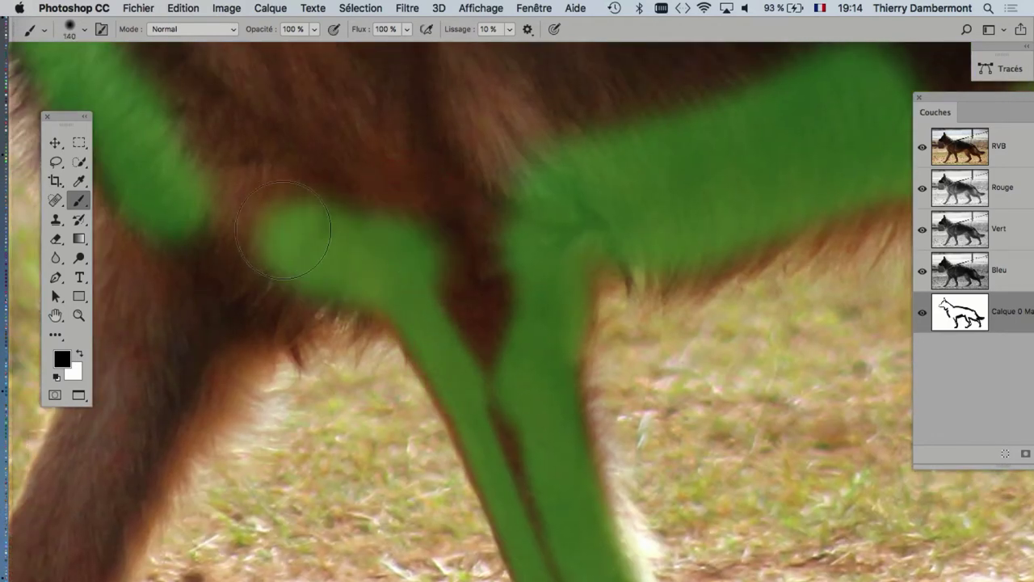
pyautogui.hscroll(-5, 616, 327)
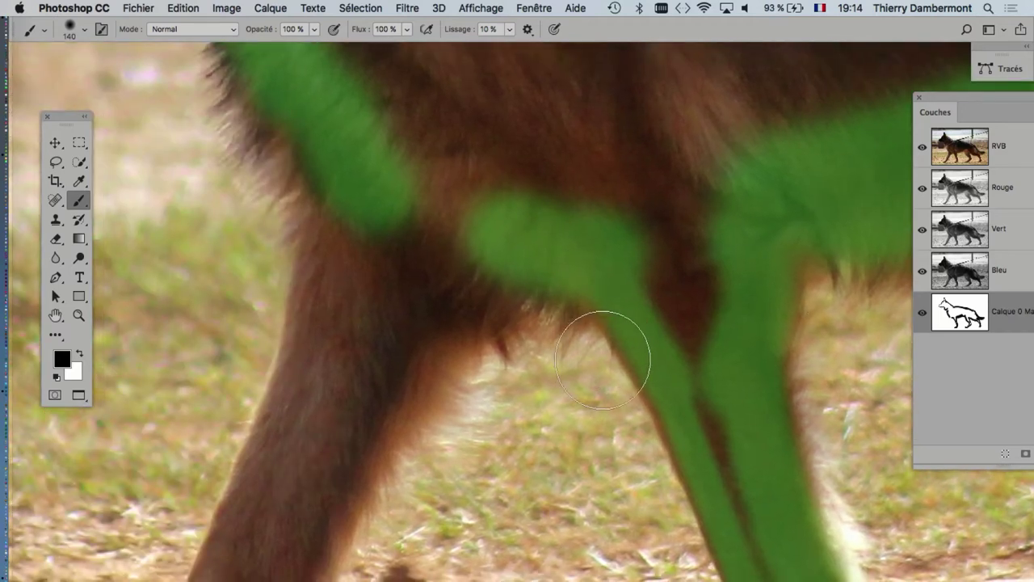
pyautogui.moveTo(603, 360); pyautogui.dragTo(618, 353)
pyautogui.moveTo(513, 238)
pyautogui.mouseDown()
pyautogui.moveTo(413, 247)
pyautogui.moveTo(402, 301)
pyautogui.moveTo(413, 296)
pyautogui.mouseUp()
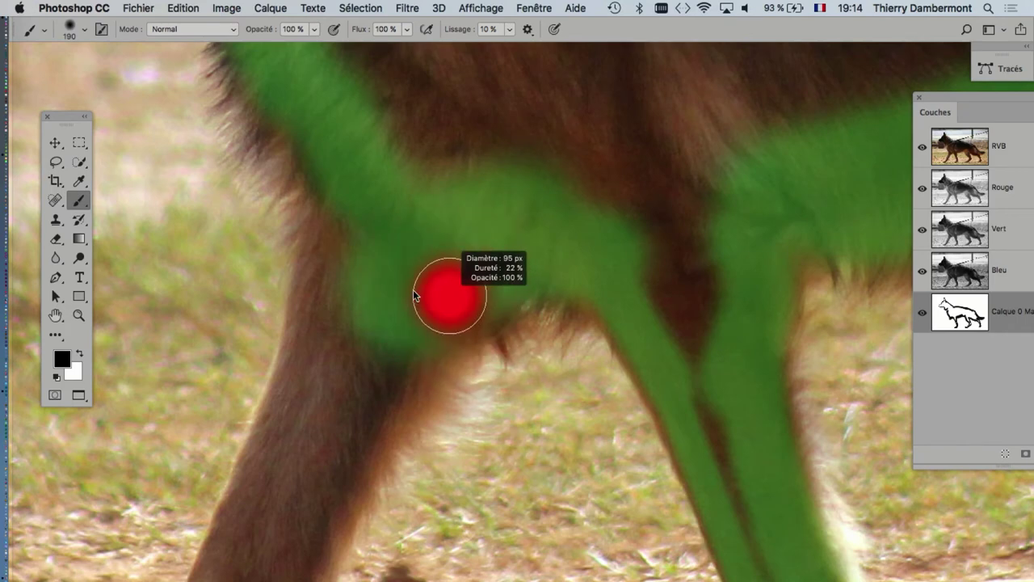
pyautogui.scroll(-3, 437, 242)
pyautogui.scroll(-3, 429, 229)
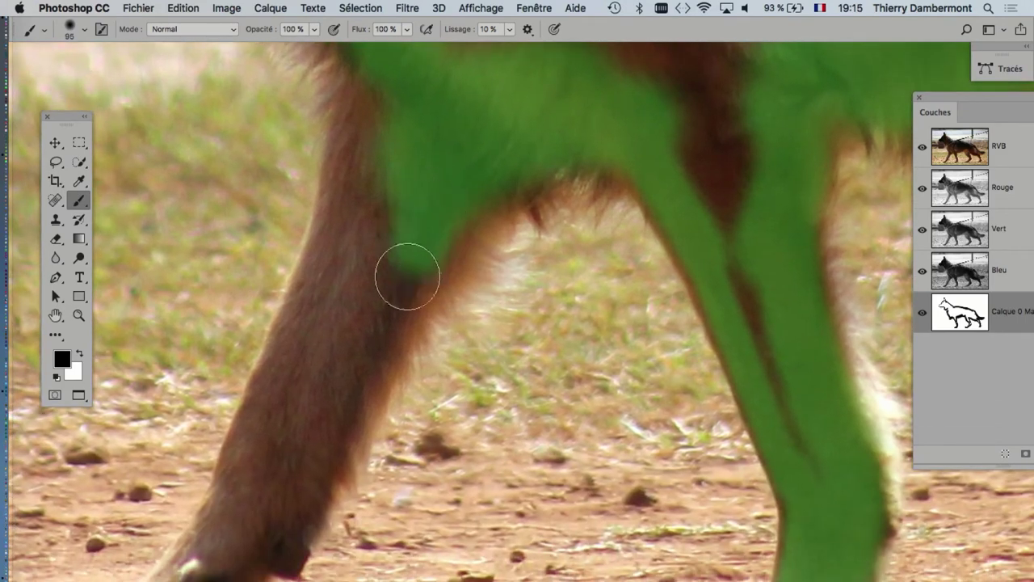
pyautogui.moveTo(408, 276); pyautogui.dragTo(518, 135)
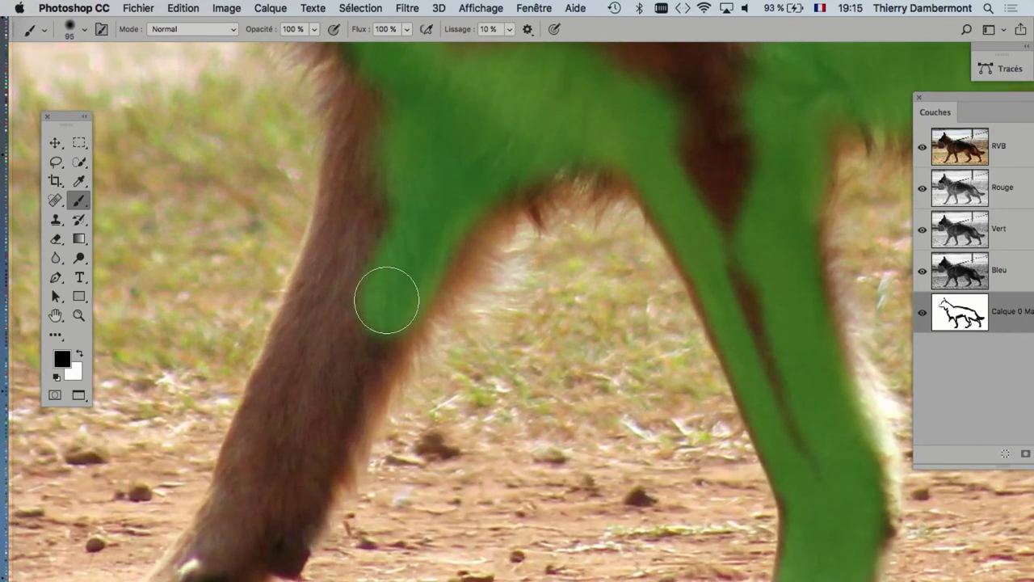
# Paint the mask down the front leg and over its hoof with a smaller brush
pyautogui.moveTo(385, 298)
pyautogui.mouseDown()
pyautogui.moveTo(272, 522)
pyautogui.moveTo(234, 555)
pyautogui.mouseUp()
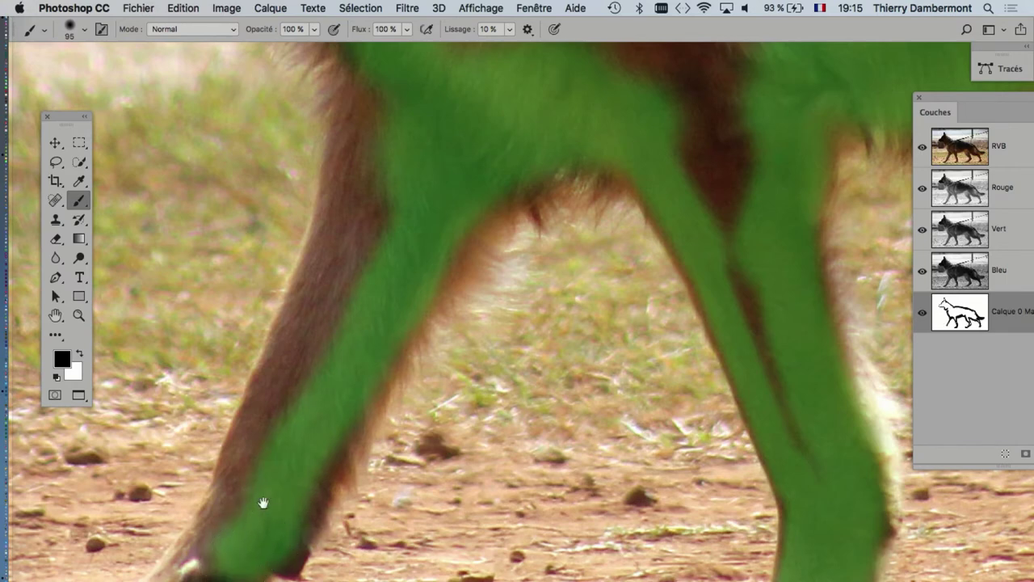
pyautogui.moveTo(263, 502); pyautogui.dragTo(453, 301)
pyautogui.moveTo(432, 480); pyautogui.dragTo(417, 480)
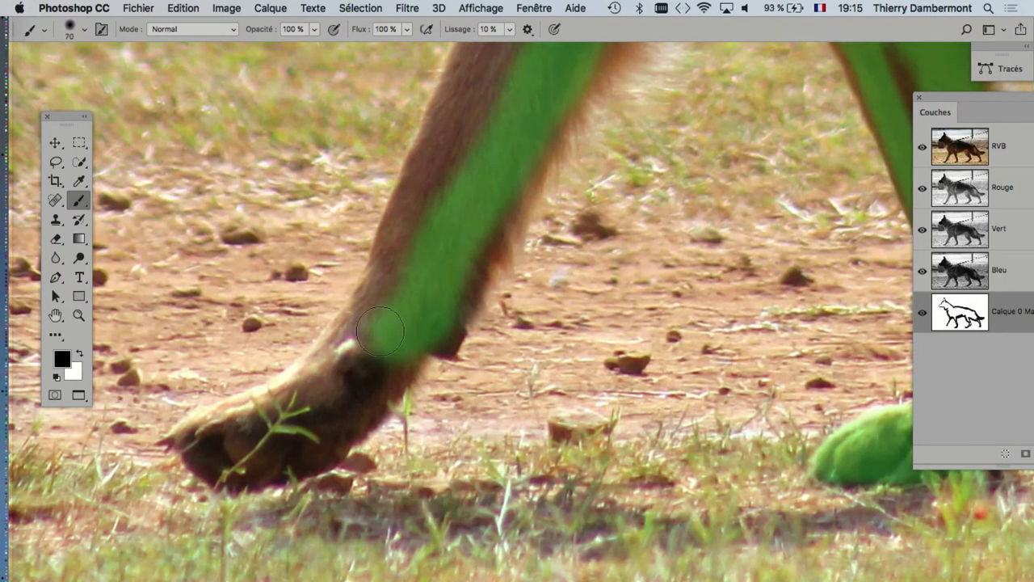
pyautogui.moveTo(380, 329)
pyautogui.mouseDown()
pyautogui.moveTo(388, 365)
pyautogui.moveTo(347, 407)
pyautogui.moveTo(250, 443)
pyautogui.moveTo(204, 445)
pyautogui.moveTo(212, 461)
pyautogui.moveTo(173, 436)
pyautogui.moveTo(321, 366)
pyautogui.mouseUp()
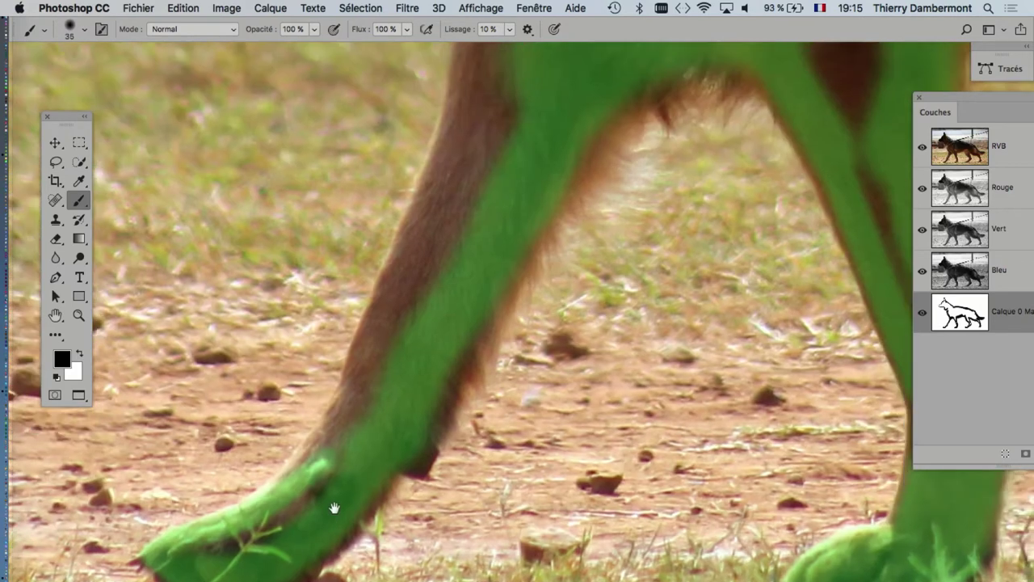
pyautogui.scroll(5, 355, 388)
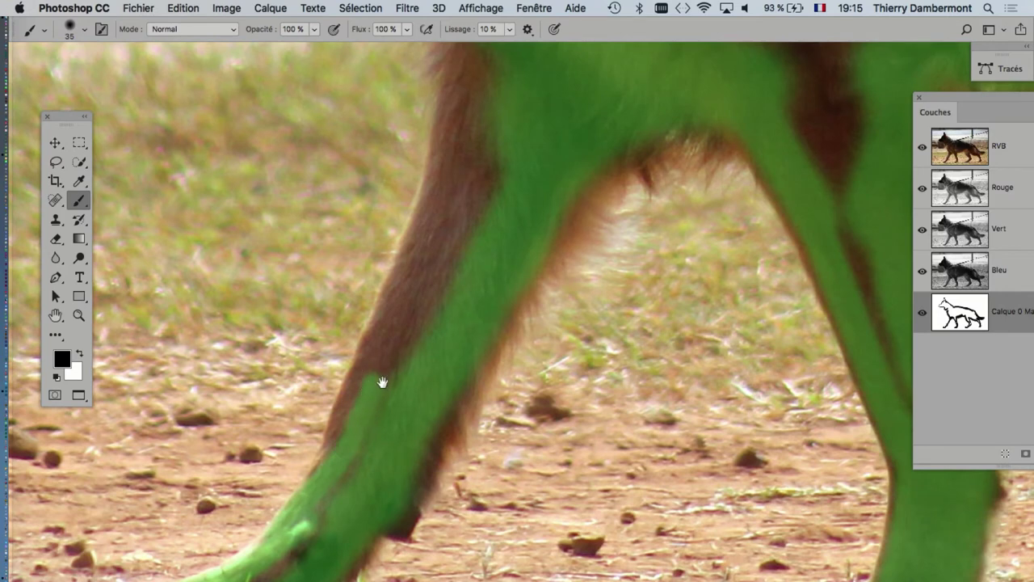
pyautogui.scroll(5, 381, 381)
pyautogui.scroll(5, 346, 536)
# Cover the other front leg's dark edge, then zoom out to view the whole dog
pyautogui.moveTo(387, 497)
pyautogui.mouseDown()
pyautogui.moveTo(409, 418)
pyautogui.moveTo(461, 429)
pyautogui.mouseUp()
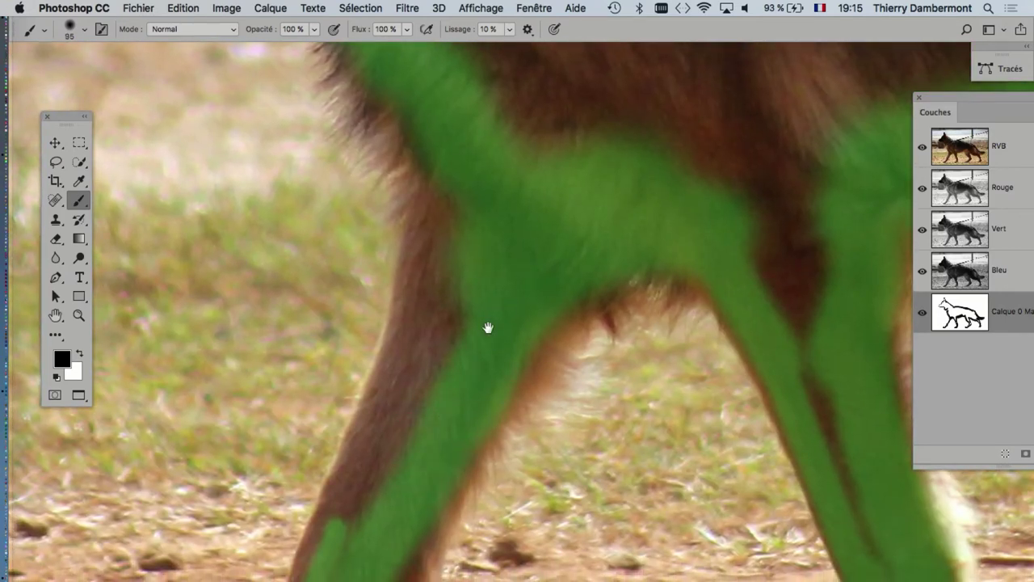
pyautogui.moveTo(488, 325); pyautogui.dragTo(517, 275)
pyautogui.moveTo(462, 117)
pyautogui.mouseDown()
pyautogui.moveTo(455, 266)
pyautogui.moveTo(379, 455)
pyautogui.moveTo(391, 475)
pyautogui.moveTo(434, 413)
pyautogui.moveTo(464, 337)
pyautogui.mouseUp()
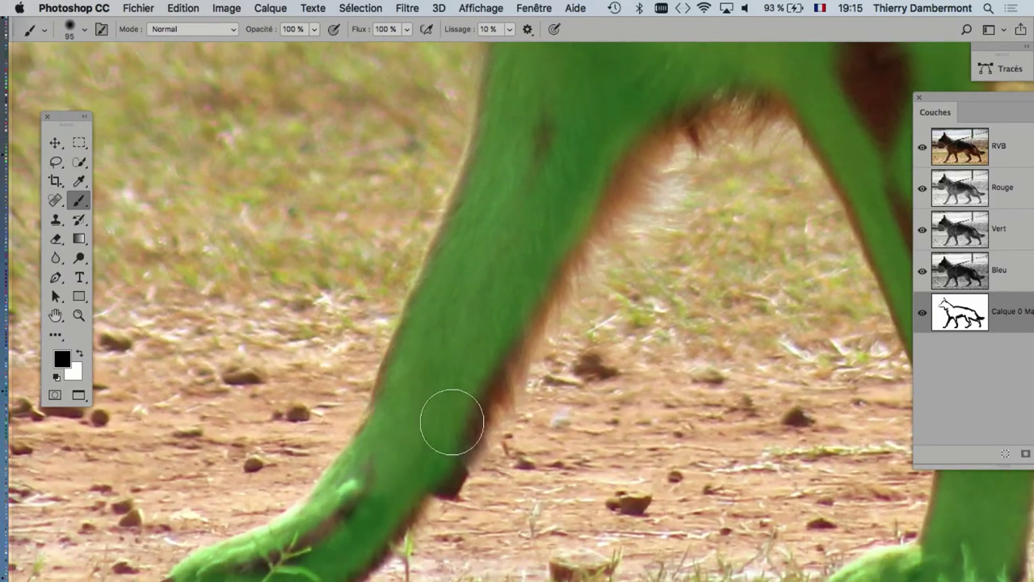
pyautogui.moveTo(452, 422); pyautogui.dragTo(485, 422)
pyautogui.scroll(-3, 486, 424)
pyautogui.scroll(-3, 487, 425)
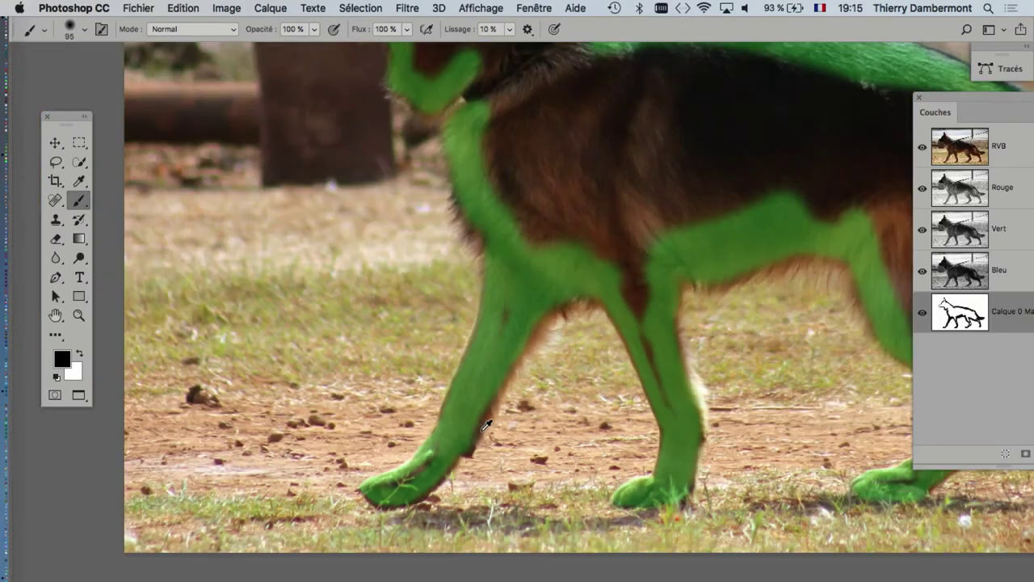
pyautogui.scroll(-2, 490, 423)
pyautogui.moveTo(592, 231)
pyautogui.mouseDown()
pyautogui.moveTo(517, 308)
pyautogui.moveTo(452, 291)
pyautogui.mouseUp()
# Save a new copy as german-shepherd-02.psd in Photoshop format with maximum compatibility
pyautogui.scroll(-1, 605, 310)
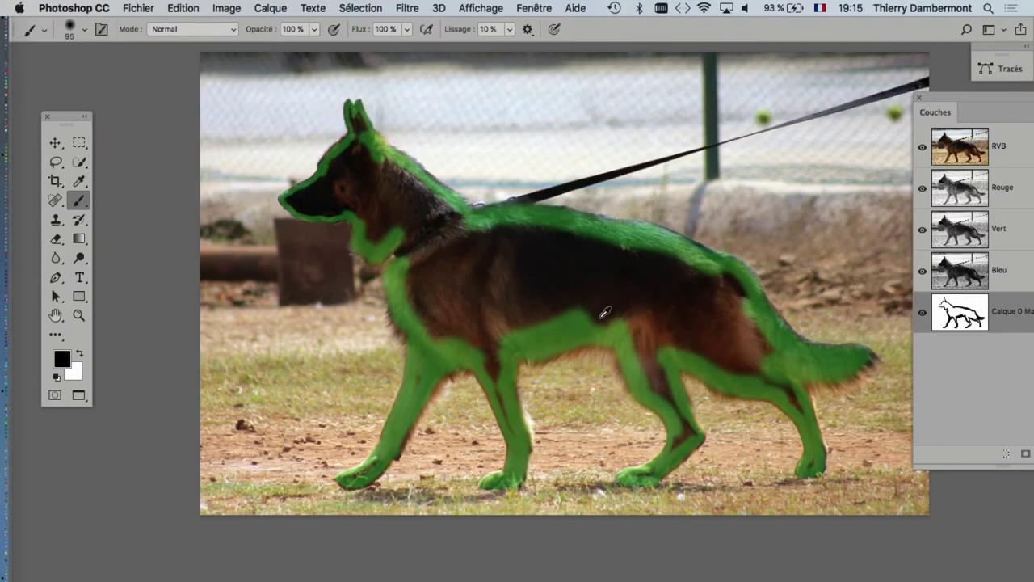
pyautogui.moveTo(551, 298); pyautogui.dragTo(480, 296)
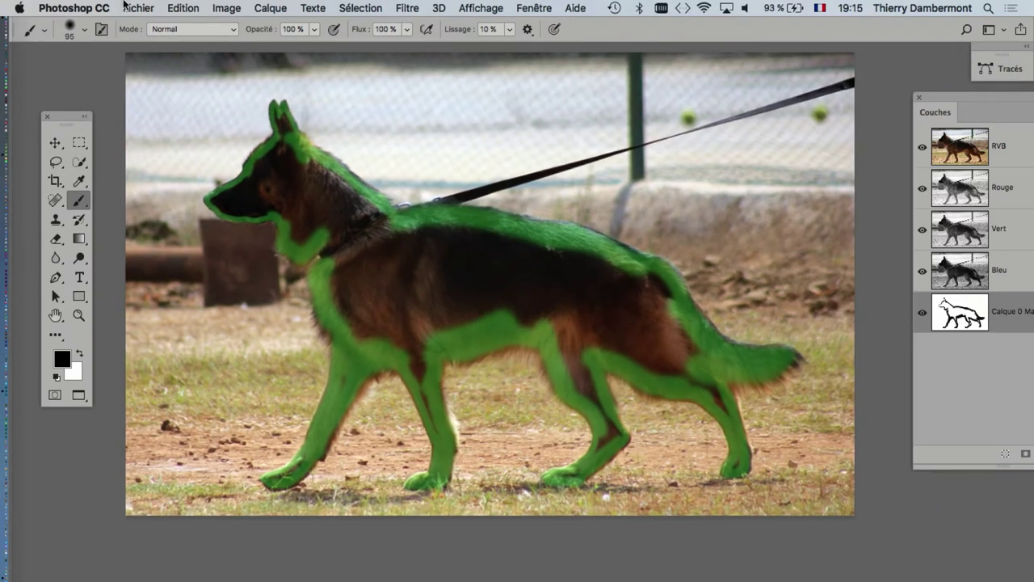
pyautogui.click(127, 7)
pyautogui.click(169, 161)
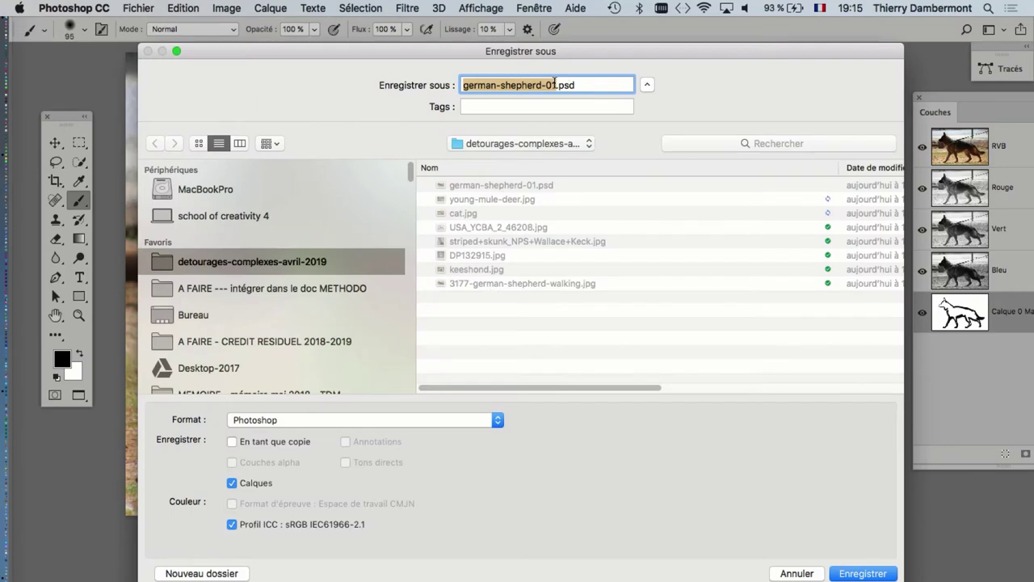
pyautogui.click(555, 85)
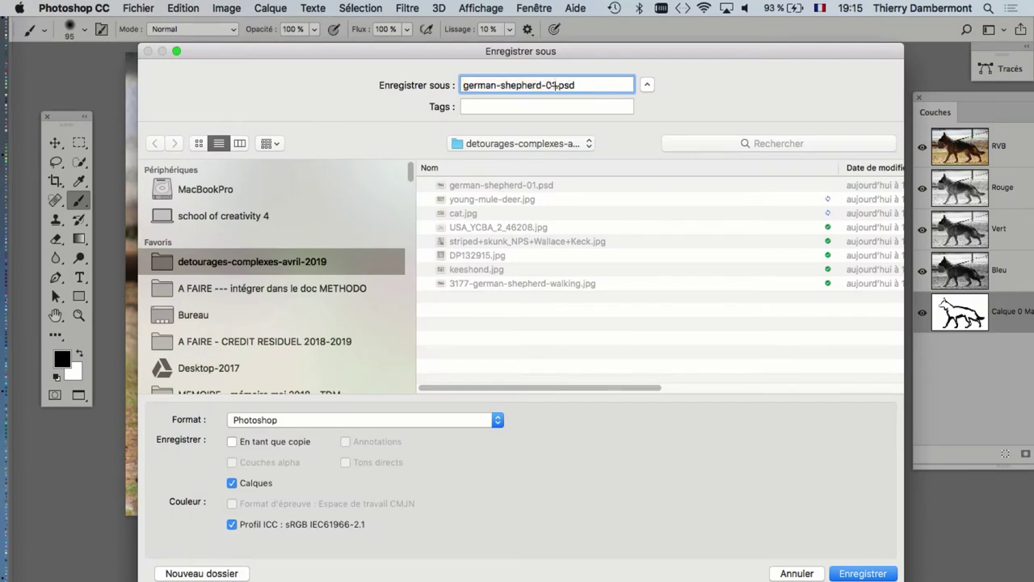
pyautogui.press('BackSpace')
pyautogui.press('Return')
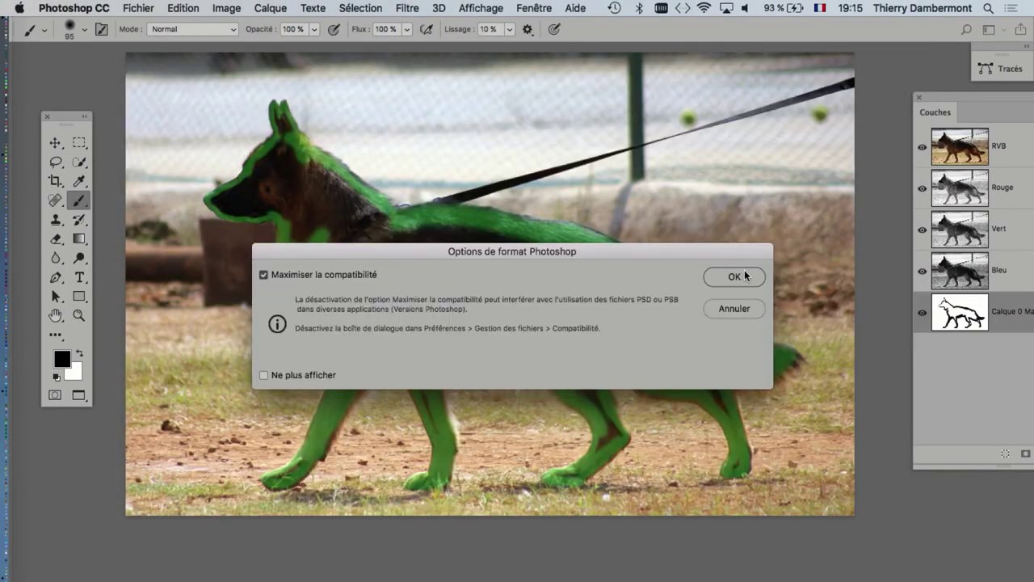
pyautogui.click(745, 276)
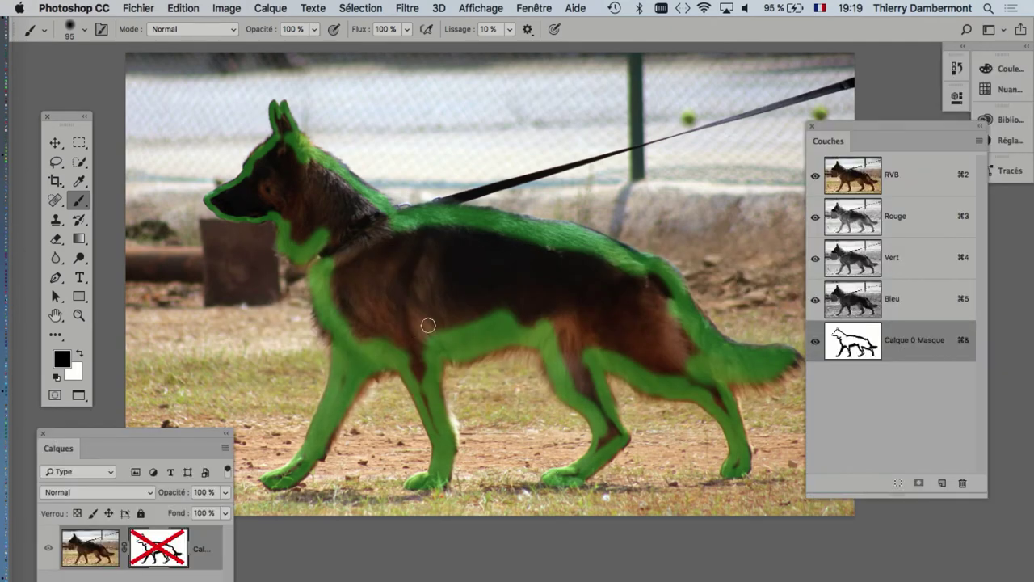
# Re-enable Calque 0's layer mask and display it alone as a black outline on white
pyautogui.moveTo(889, 122); pyautogui.dragTo(766, 89)
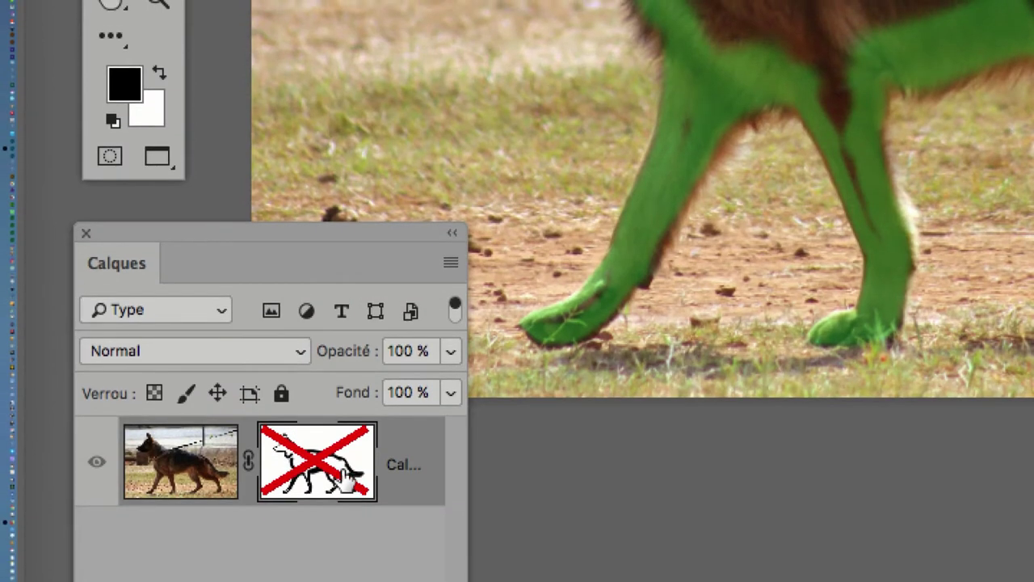
pyautogui.keyDown('shift'); pyautogui.click(343, 478); pyautogui.keyUp('shift')
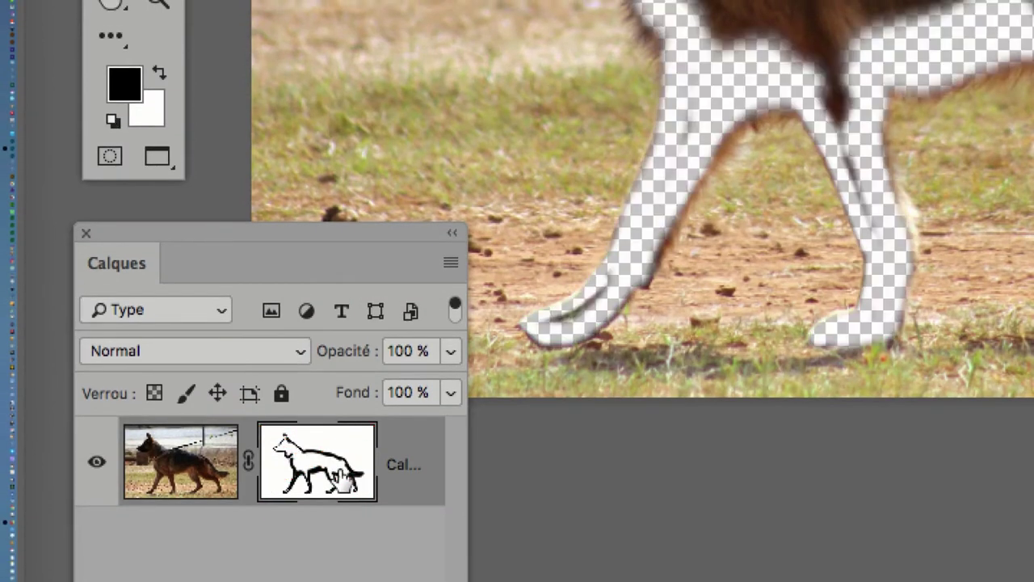
pyautogui.keyDown('alt'); pyautogui.click(344, 479); pyautogui.keyUp('alt')
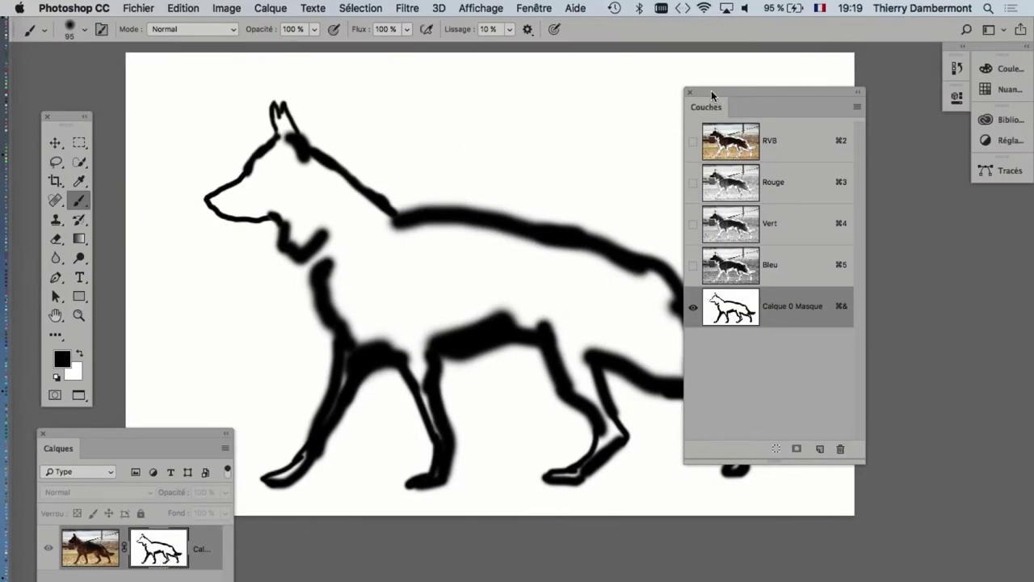
# Close the neck gap in the mask outline in full-screen view, then dock Couches at the bottom
pyautogui.moveTo(712, 91); pyautogui.dragTo(832, 90)
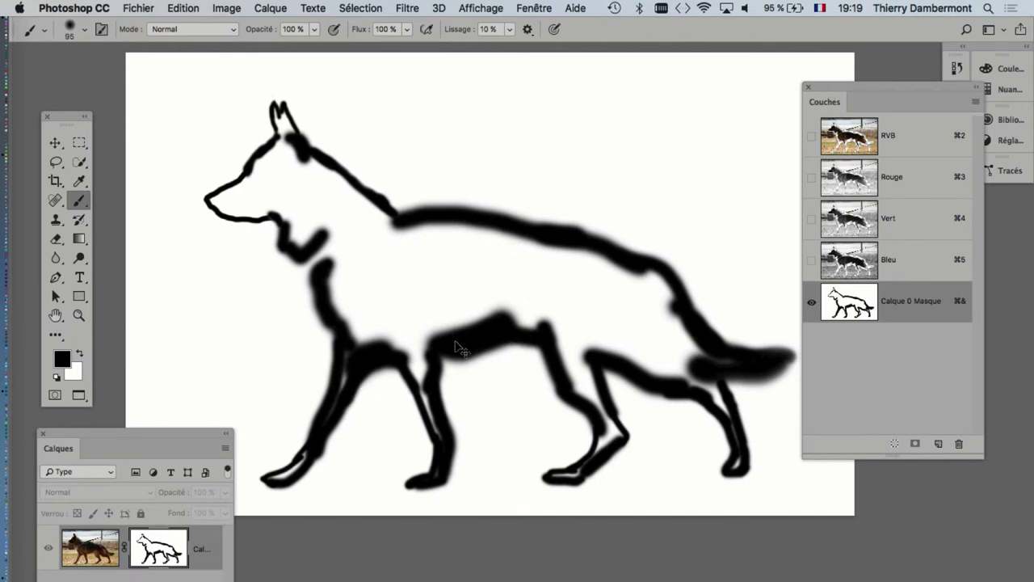
pyautogui.scroll(5, 321, 267)
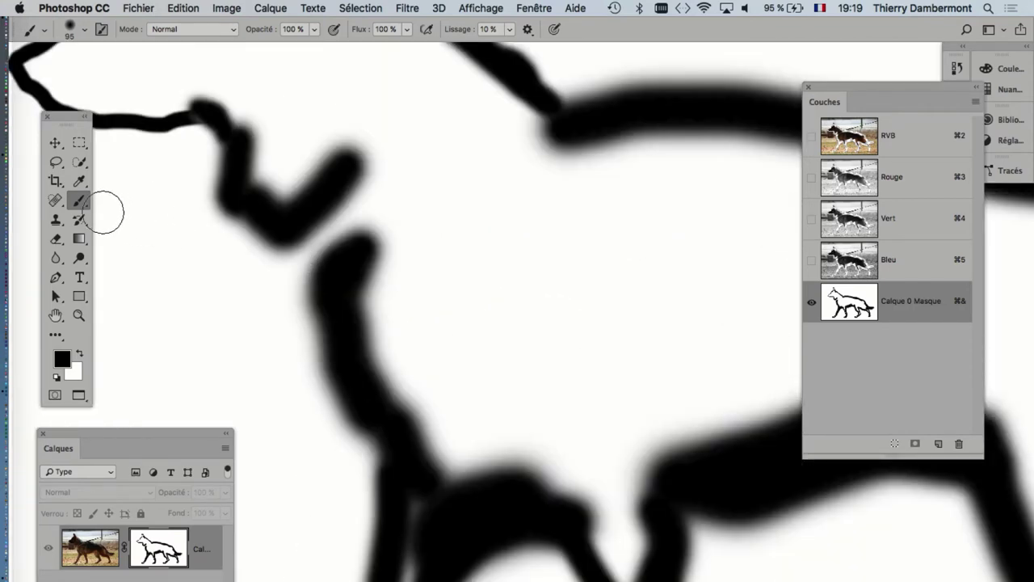
pyautogui.press('f')
pyautogui.press('f')
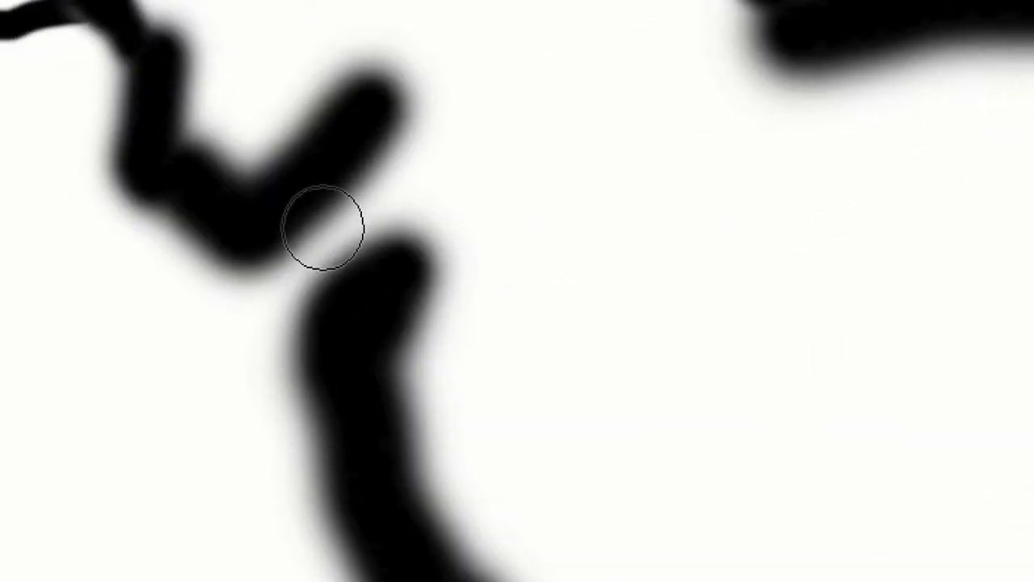
pyautogui.scroll(3, 326, 238)
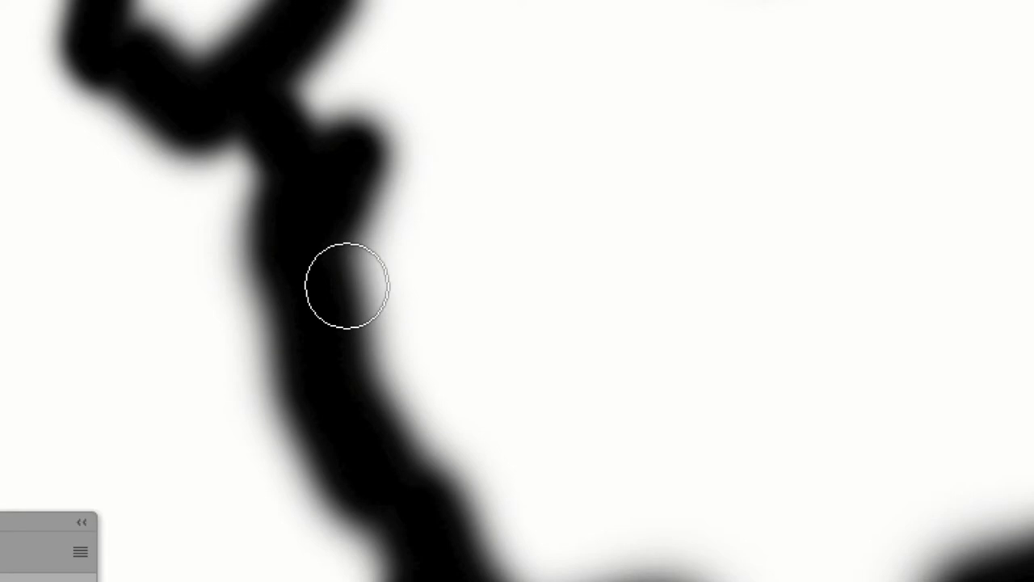
pyautogui.scroll(-3, 347, 285)
pyautogui.press('f')
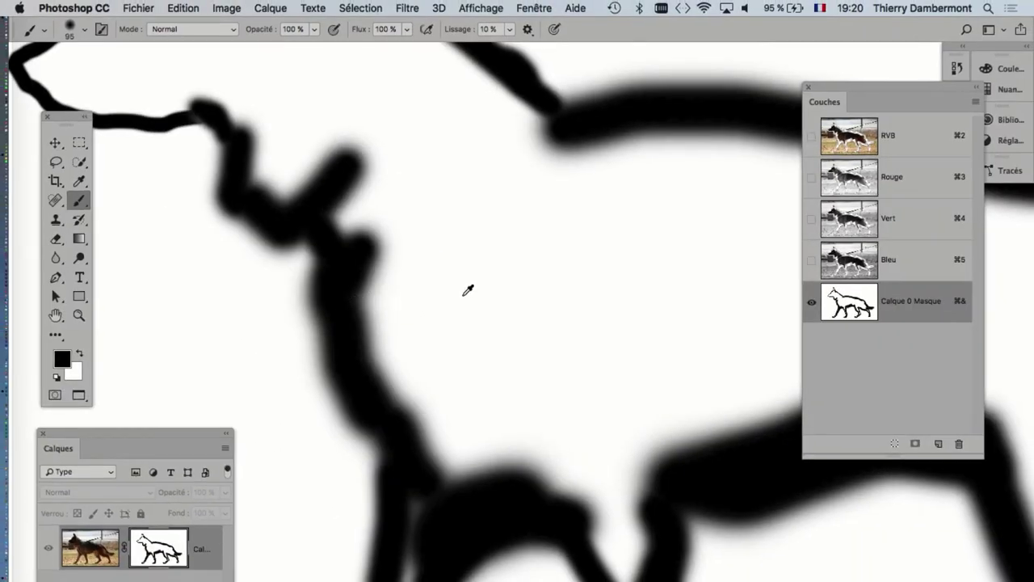
pyautogui.scroll(-2, 468, 289)
pyautogui.scroll(-1, 466, 298)
pyautogui.scroll(-1, 465, 304)
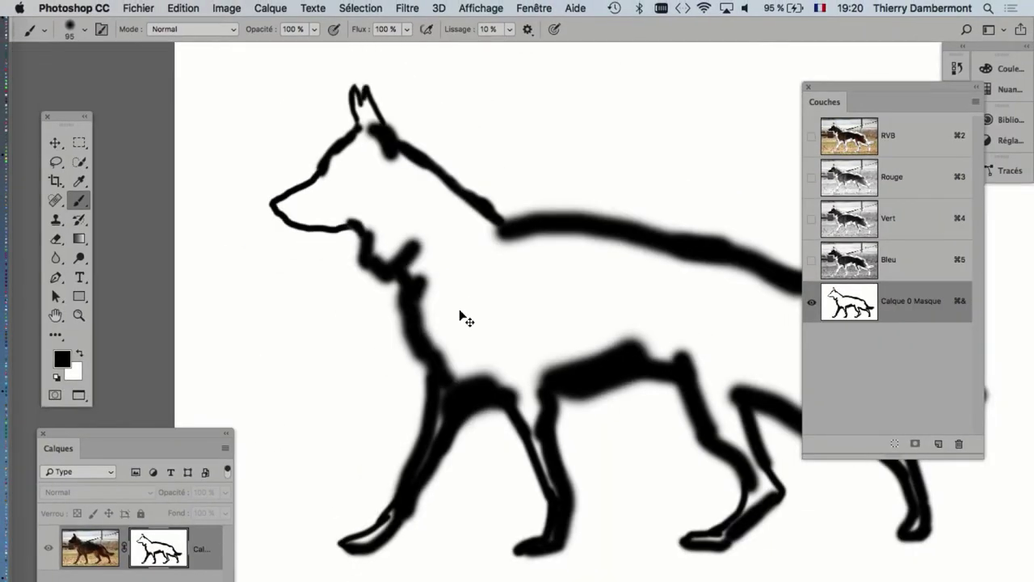
pyautogui.moveTo(846, 91); pyautogui.dragTo(775, 561)
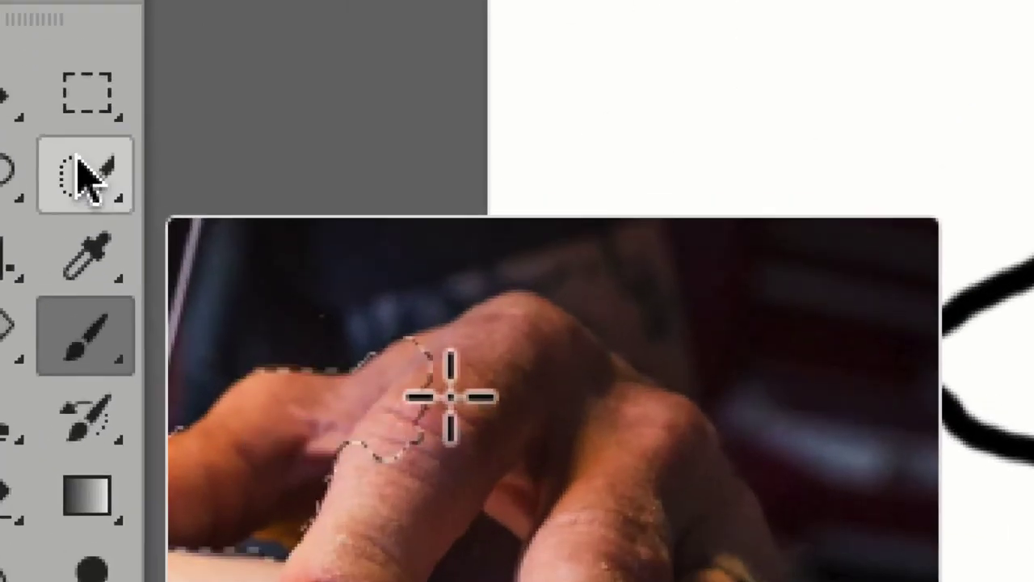
# With the Magic Wand tool, select the white interior inside the dog's black outline
pyautogui.rightClick(81, 174)
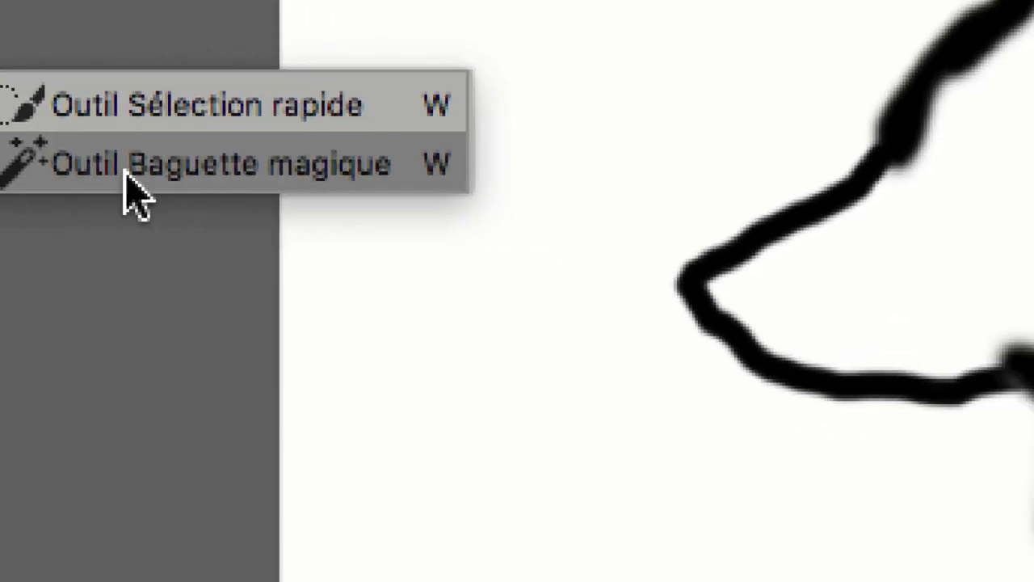
pyautogui.click(127, 177)
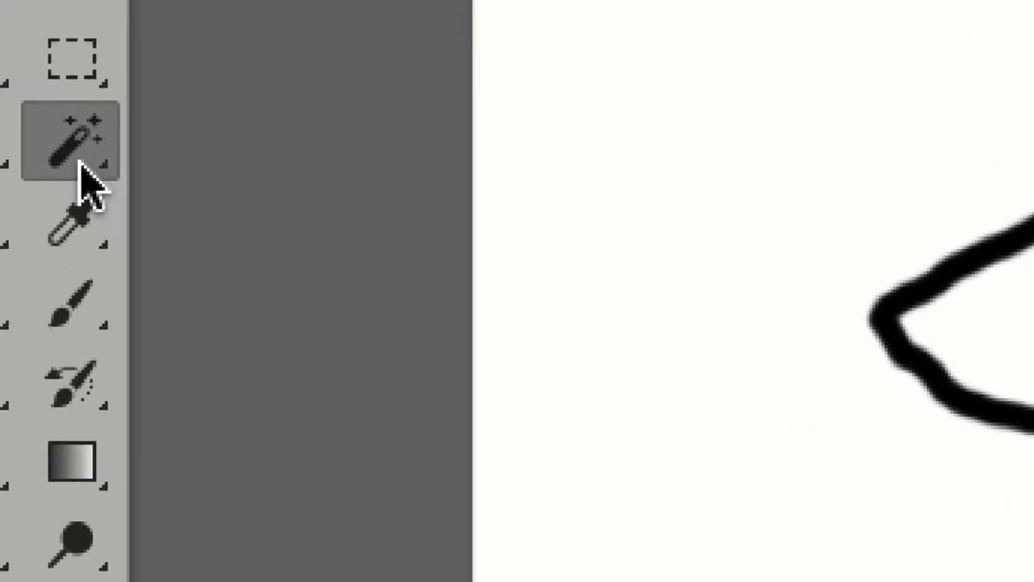
pyautogui.rightClick(87, 183)
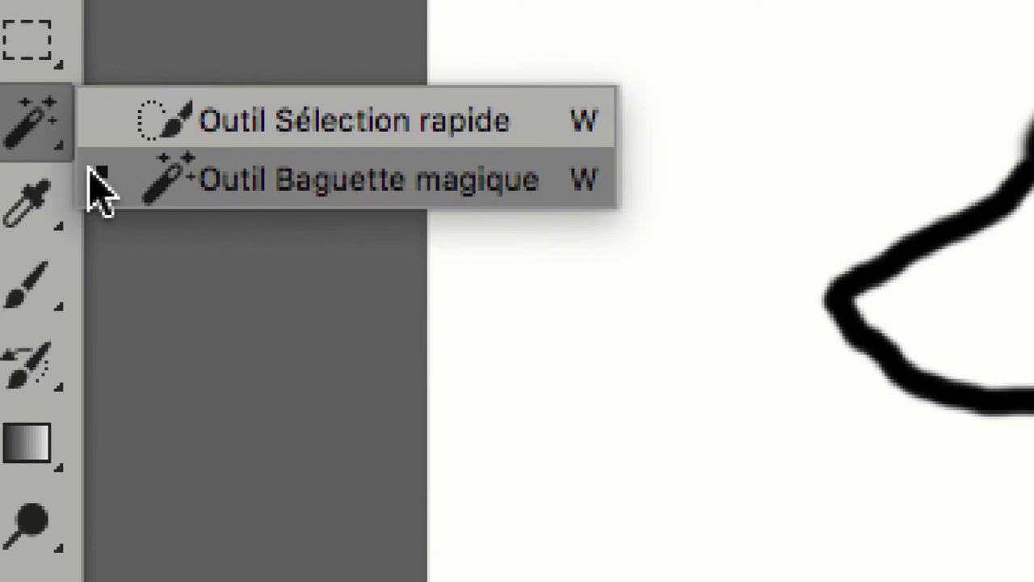
pyautogui.click(91, 171)
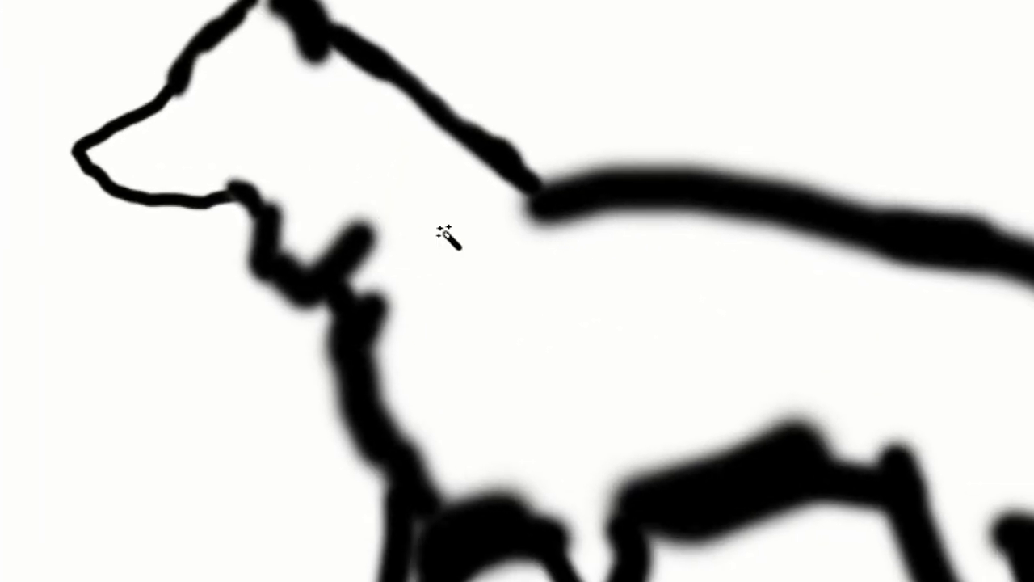
pyautogui.click(429, 217)
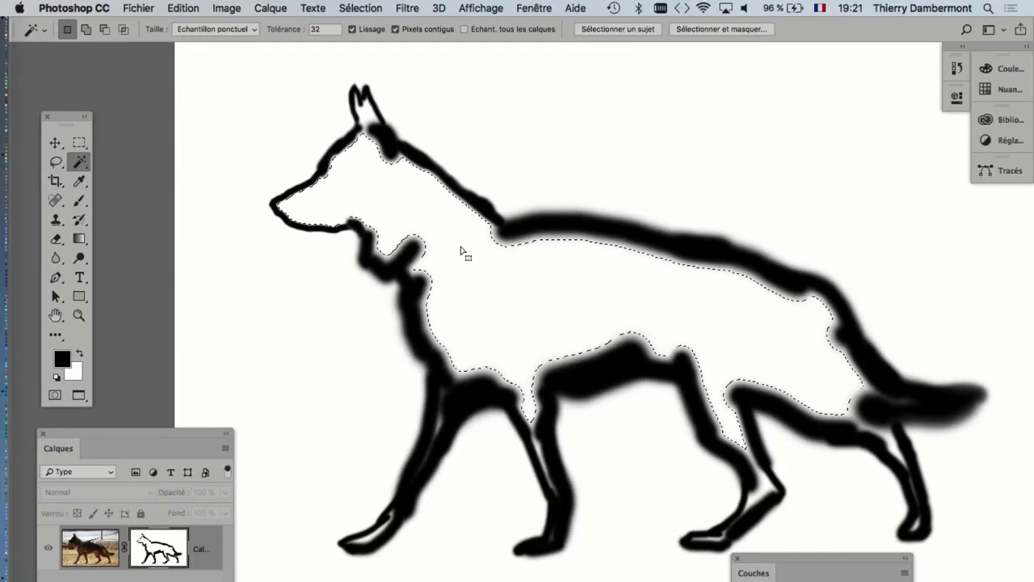
# Fill the selected dog interior with black using Edit > Fill set to Noir
pyautogui.click(183, 8)
pyautogui.click(241, 243)
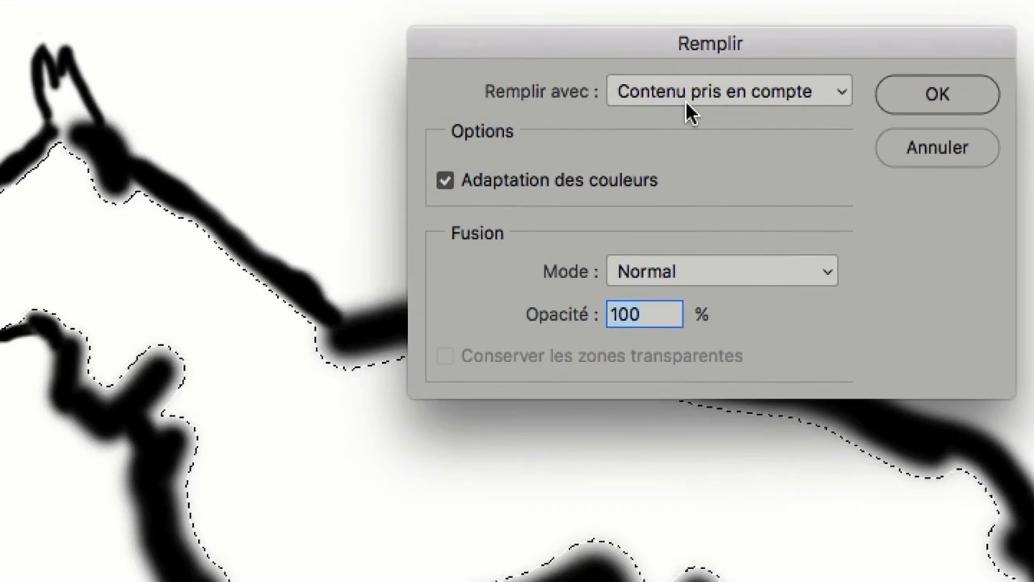
pyautogui.click(686, 100)
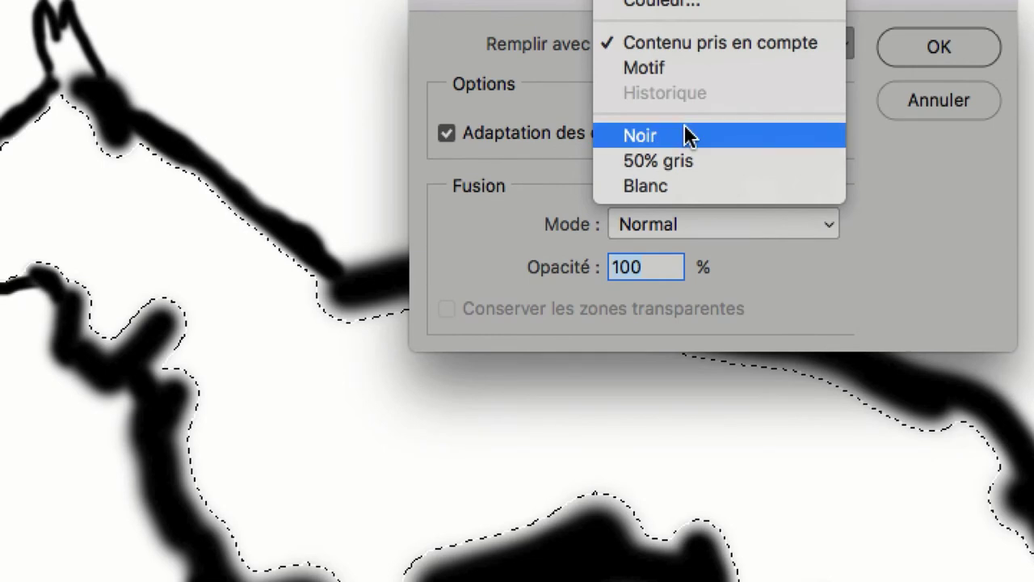
pyautogui.click(687, 135)
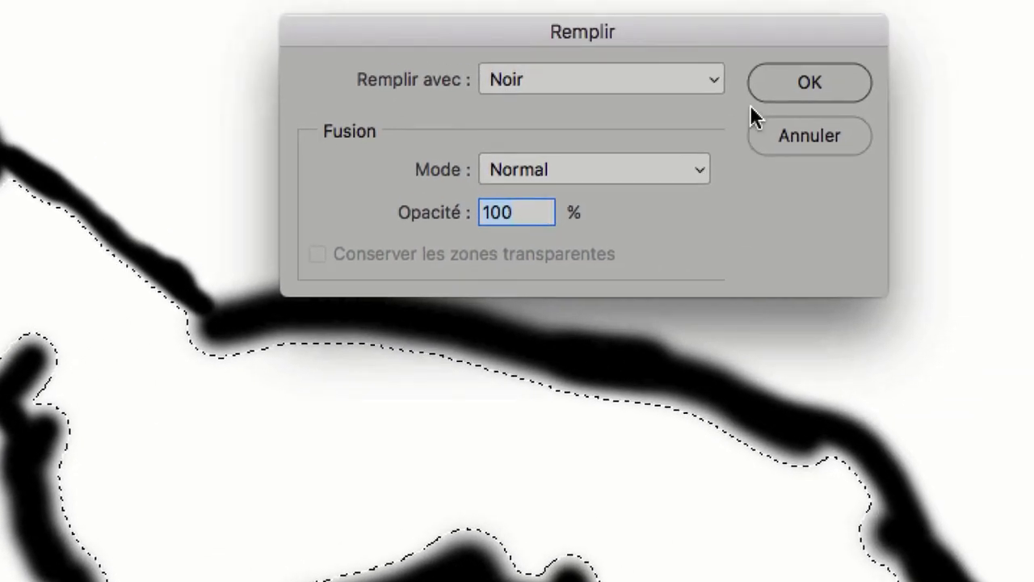
pyautogui.click(969, 8)
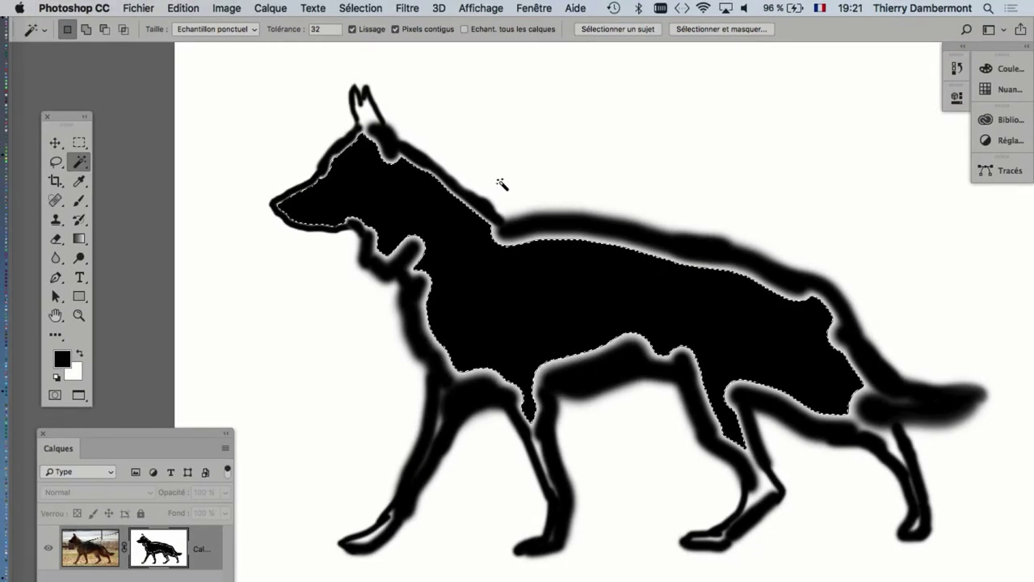
# Compare the mask before and after the black fill with undo/redo, then fill the selection white
pyautogui.press('BackSpace')
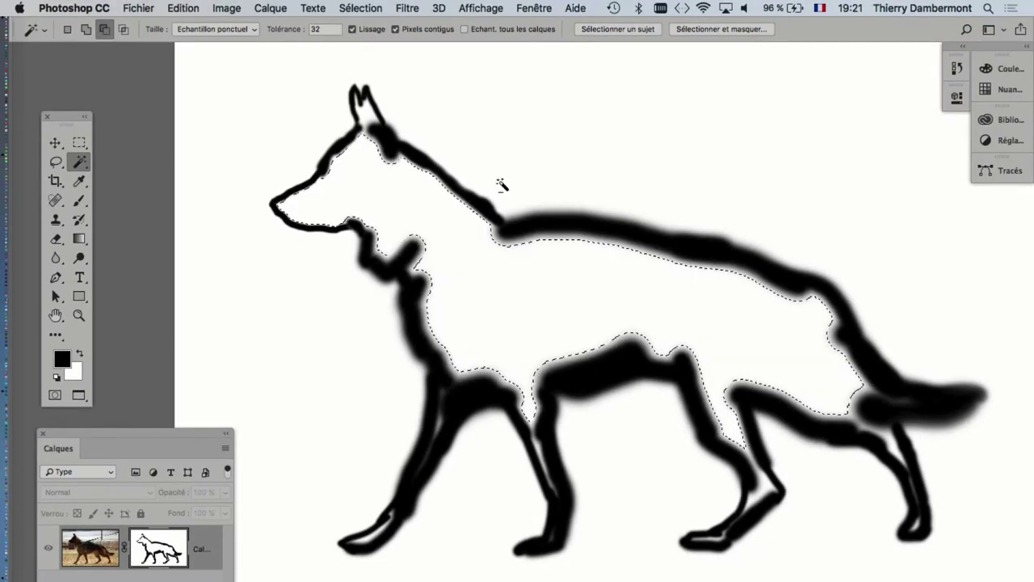
pyautogui.hotkey('alt', 'BackSpace')
pyautogui.press('BackSpace')
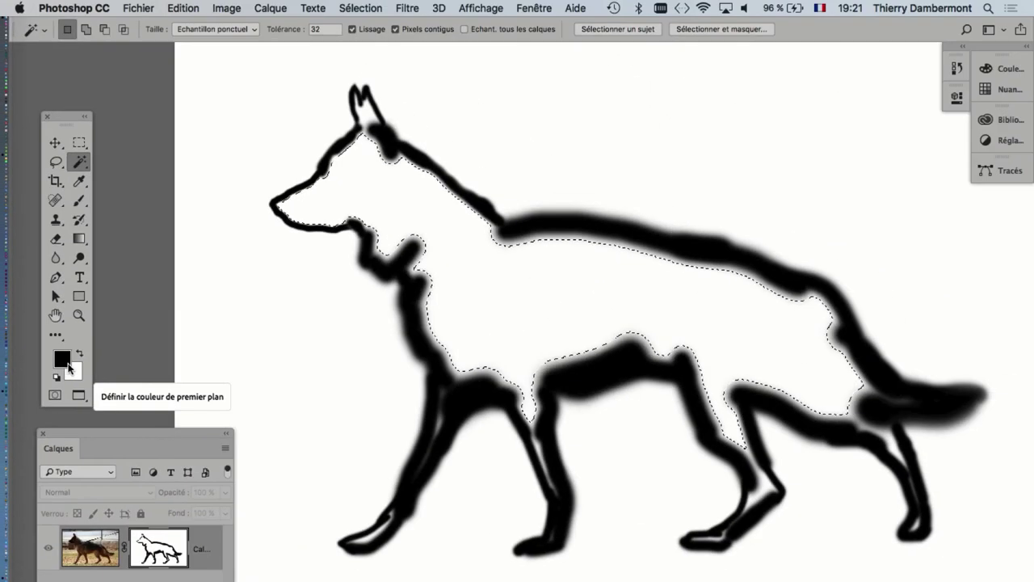
pyautogui.hotkey('alt', 'BackSpace')
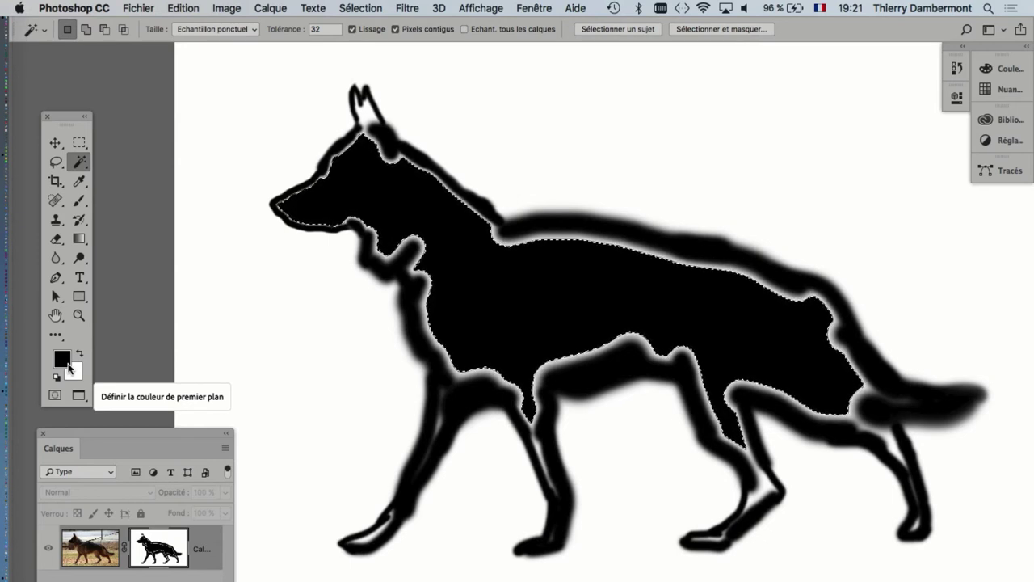
pyautogui.hotkey('ctrl', 'BackSpace')
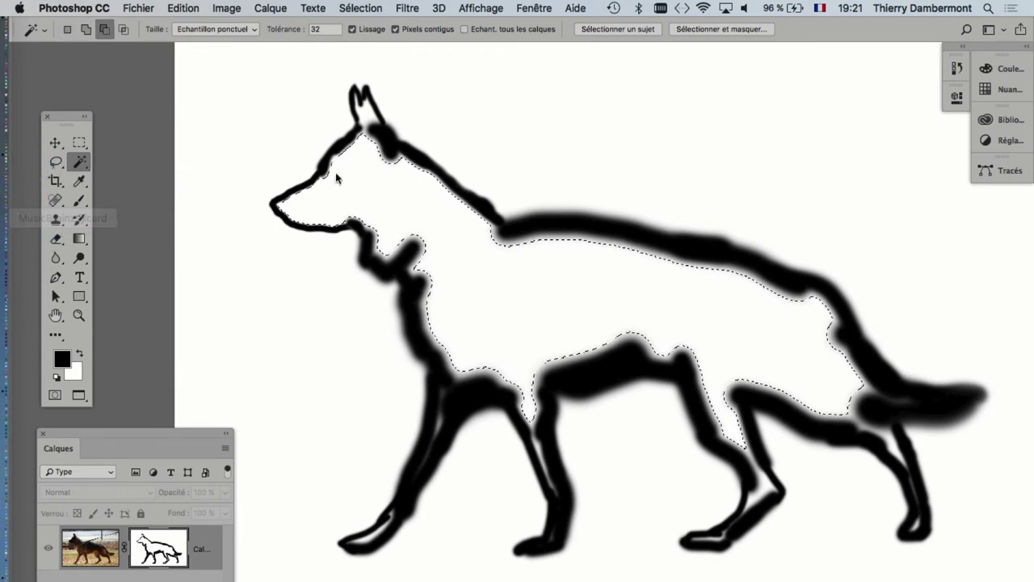
# Zoom in on the dog's head and ear, then open the Sélection menu
pyautogui.scroll(3, 342, 172)
pyautogui.scroll(3, 346, 178)
pyautogui.scroll(2, 370, 221)
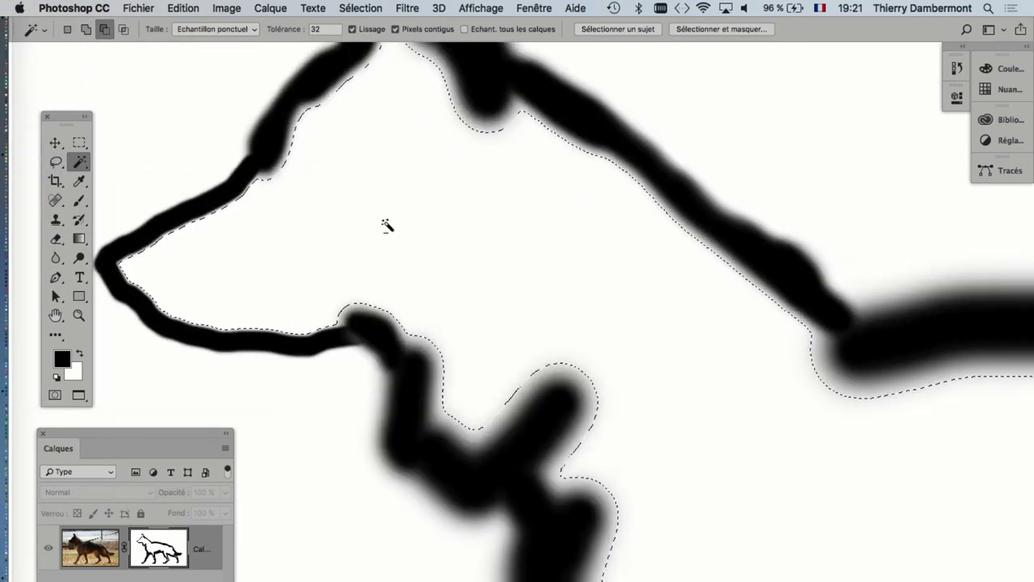
pyautogui.moveTo(370, 219); pyautogui.dragTo(411, 261)
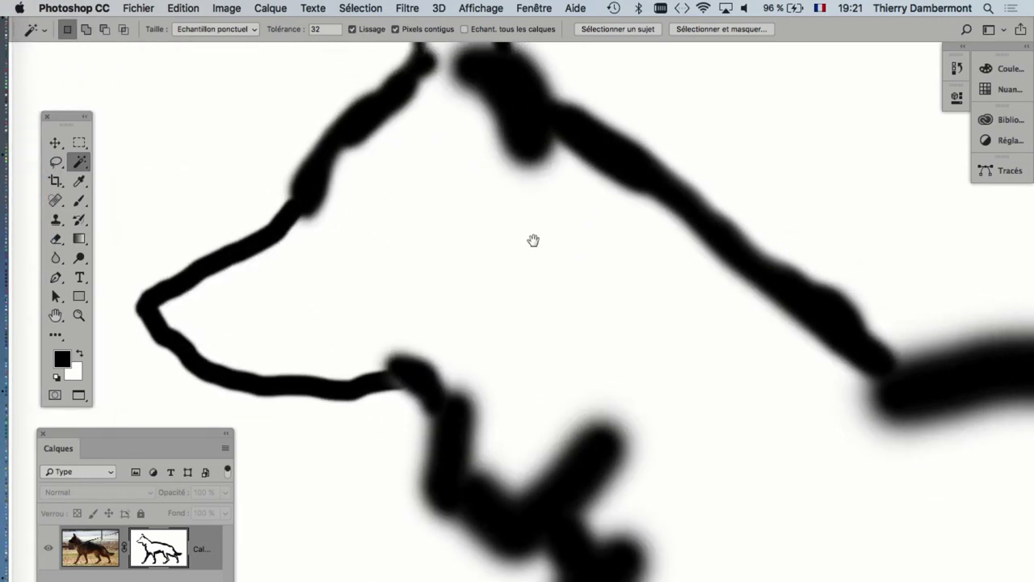
pyautogui.moveTo(533, 238); pyautogui.dragTo(515, 280)
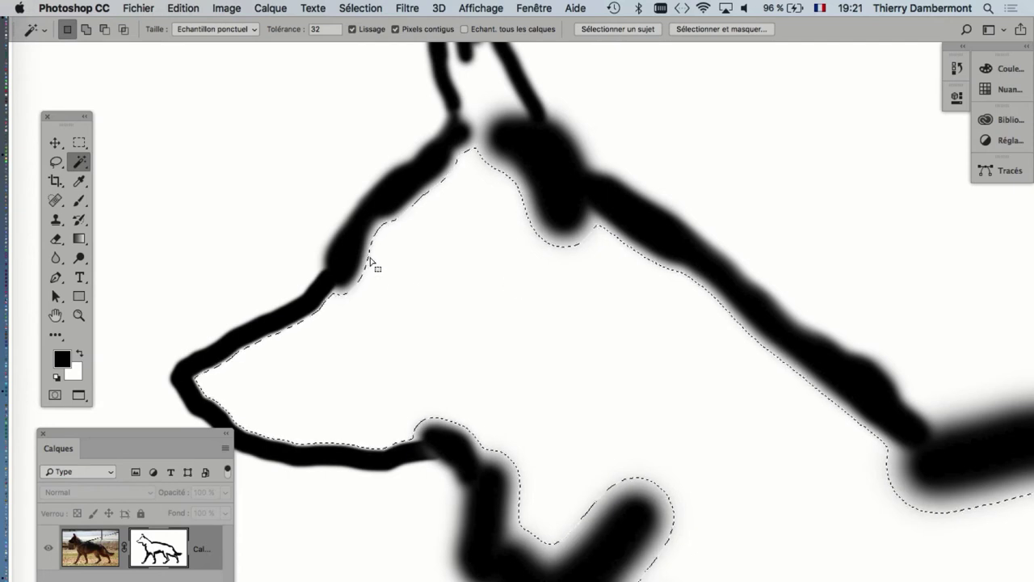
pyautogui.click(361, 8)
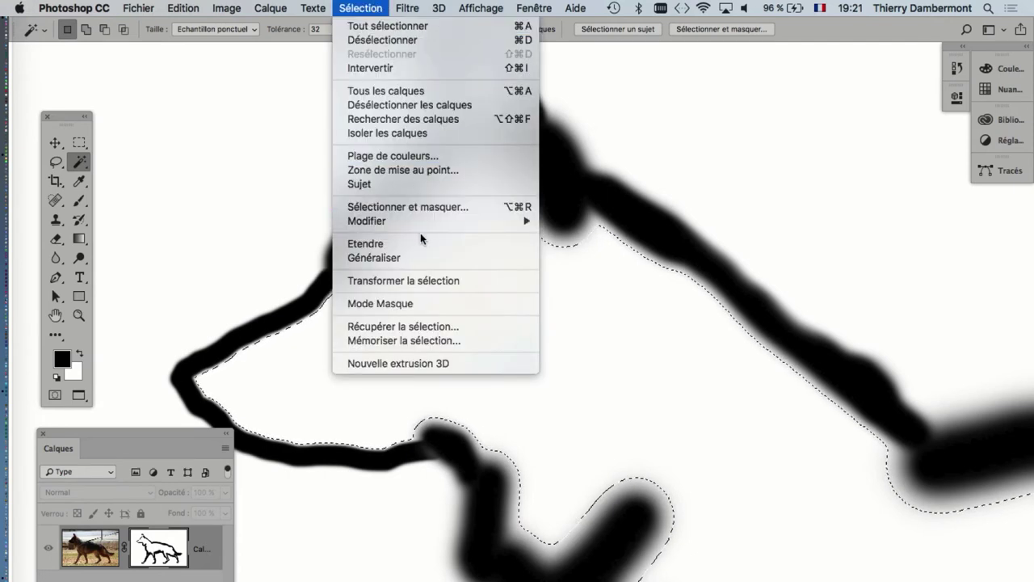
pyautogui.moveTo(242, 193)
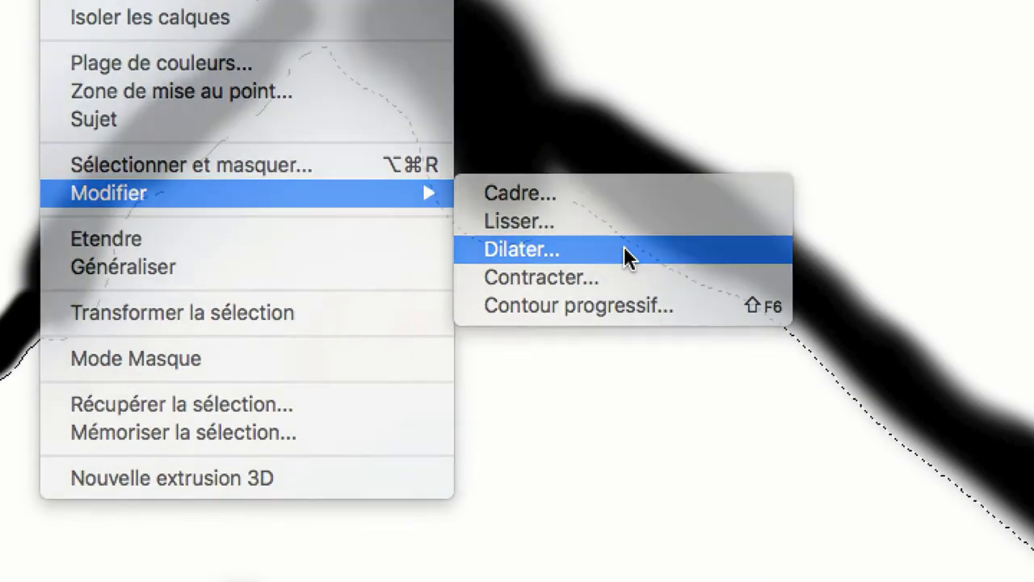
# Expand the dog's interior selection by 8 pixels with Dilater, then check the head outline
pyautogui.click(624, 245)
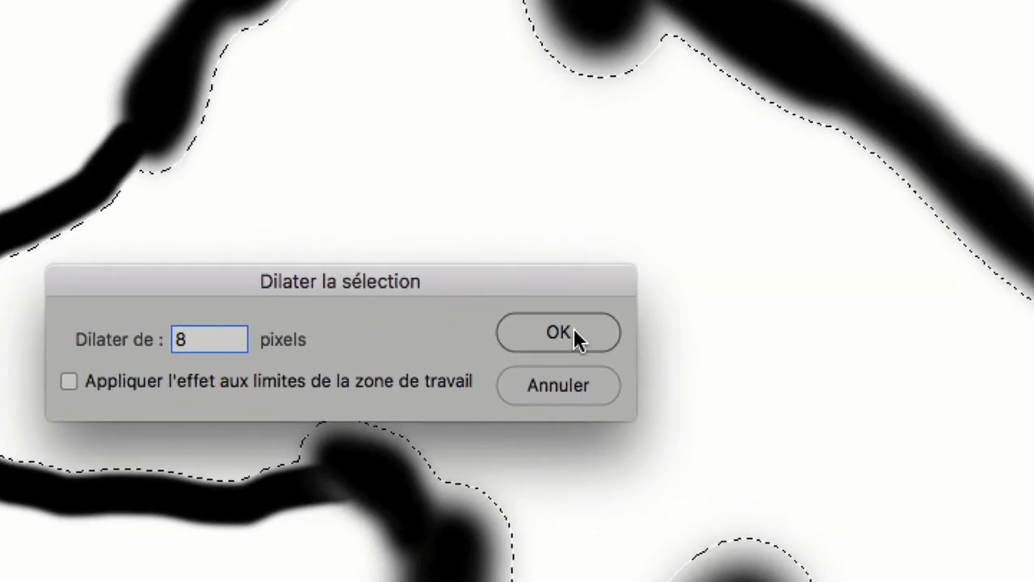
pyautogui.click(574, 331)
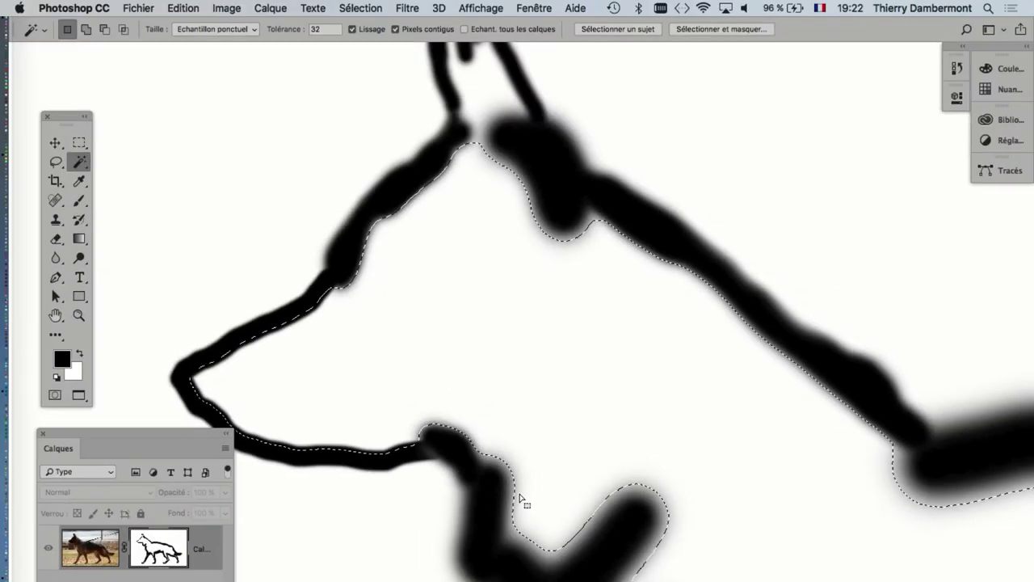
pyautogui.scroll(2, 283, 315)
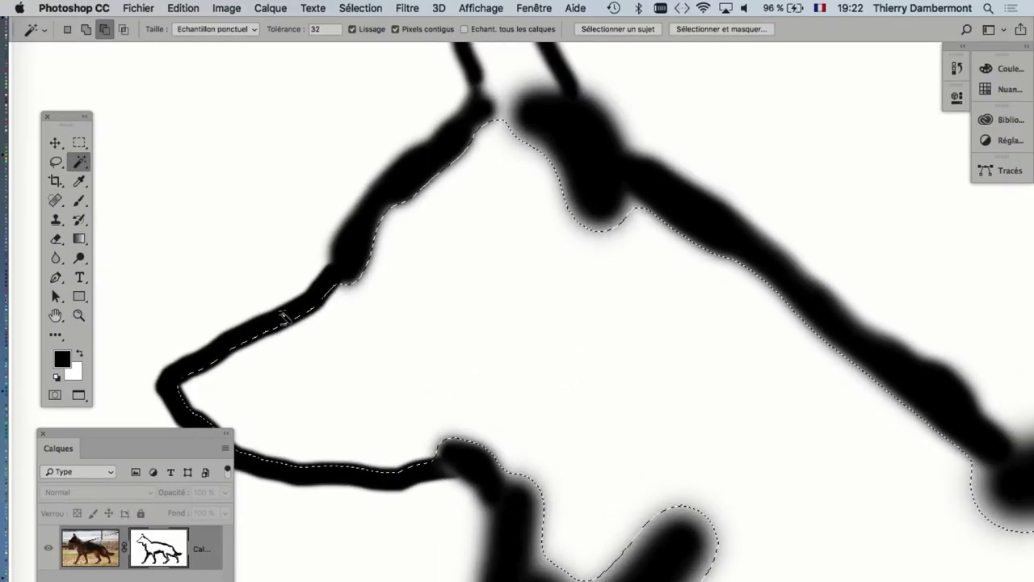
pyautogui.moveTo(359, 312); pyautogui.dragTo(423, 284)
pyautogui.scroll(2, 380, 307)
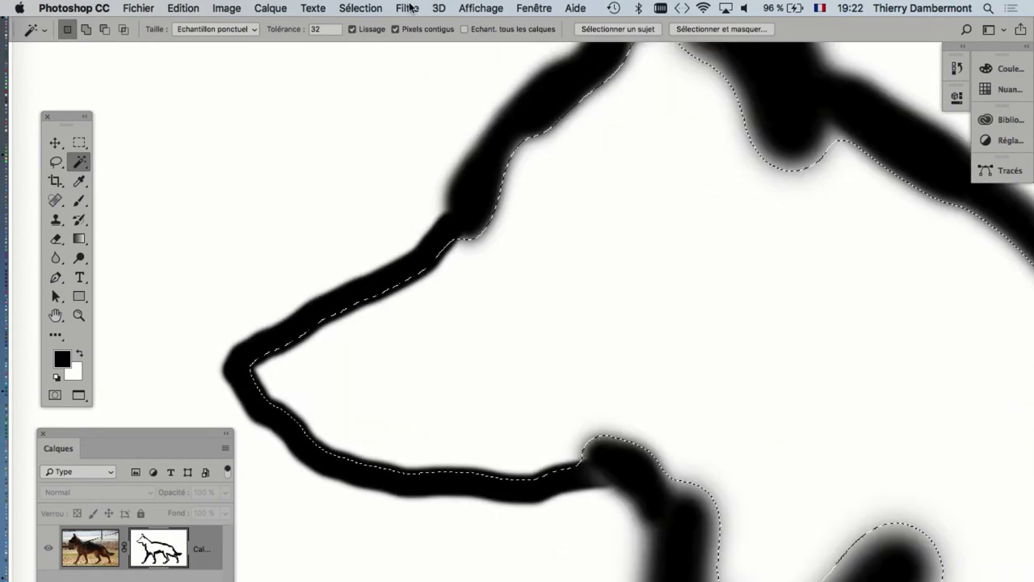
# Expand the selection by another 8 pixels and inspect the ears and outline
pyautogui.click(355, 8)
pyautogui.moveTo(367, 221)
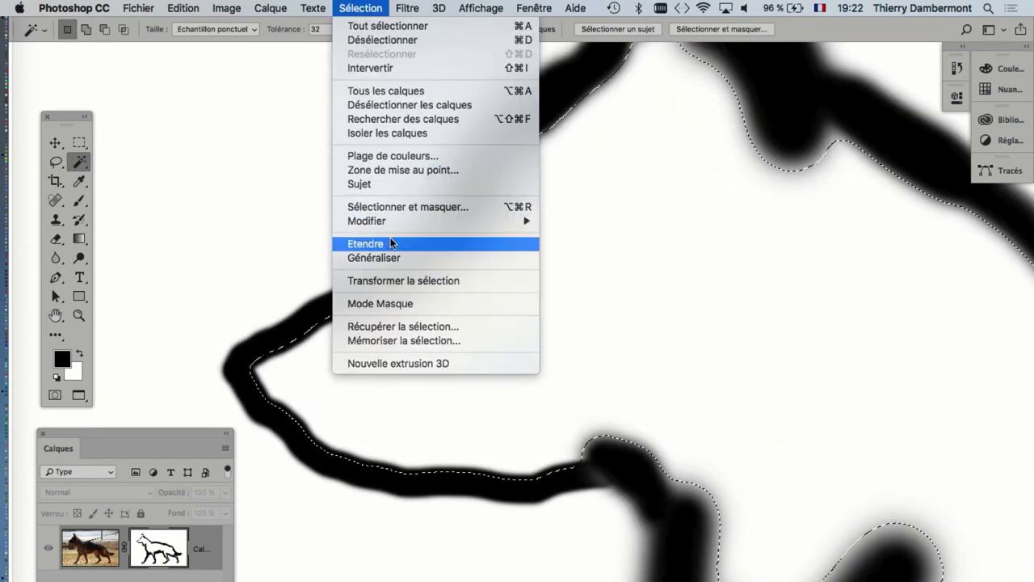
pyautogui.click(626, 249)
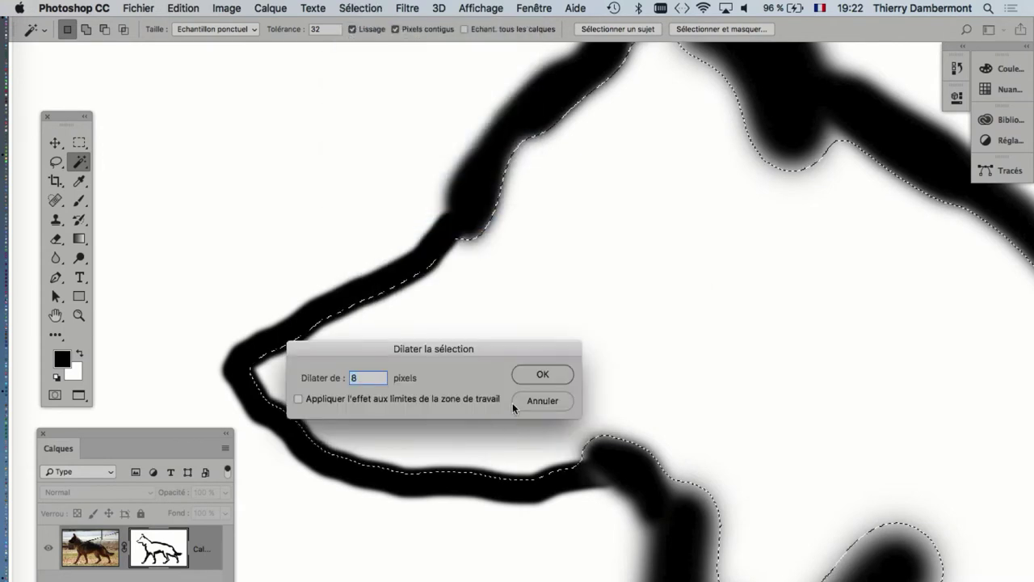
pyautogui.click(535, 375)
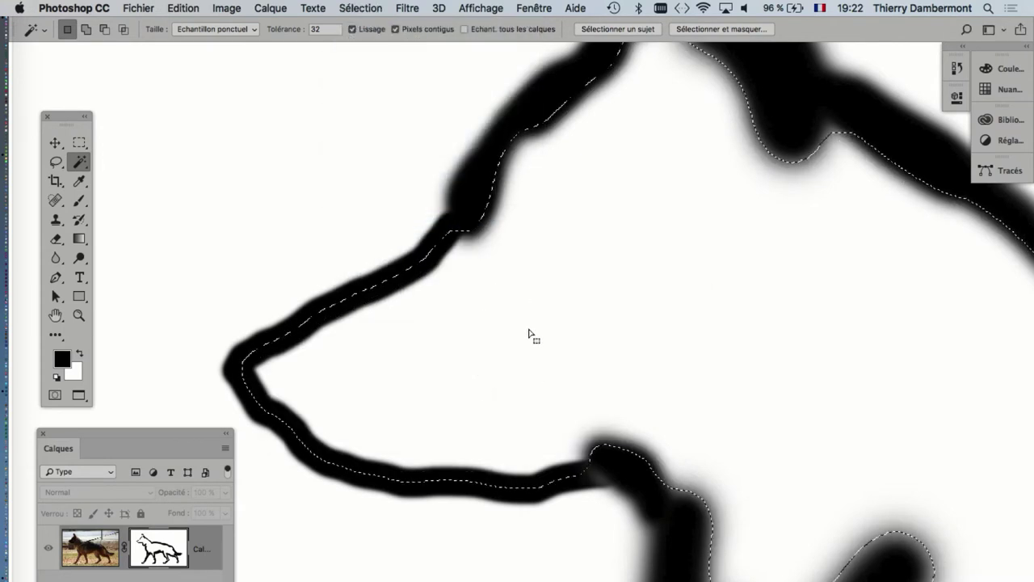
pyautogui.moveTo(531, 253); pyautogui.dragTo(446, 472)
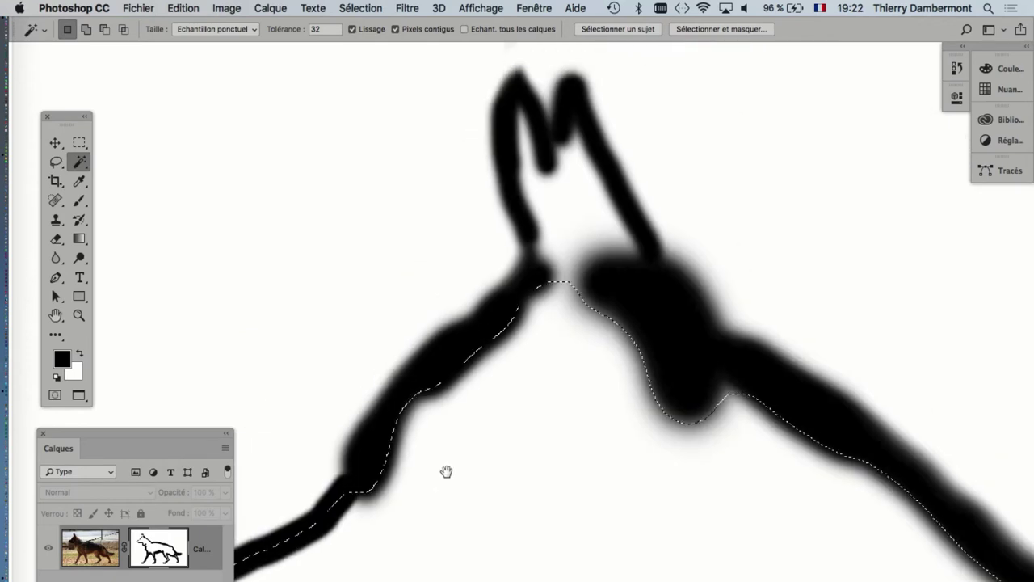
pyautogui.moveTo(536, 462)
pyautogui.mouseDown()
pyautogui.moveTo(593, 283)
pyautogui.moveTo(496, 318)
pyautogui.moveTo(533, 265)
pyautogui.mouseUp()
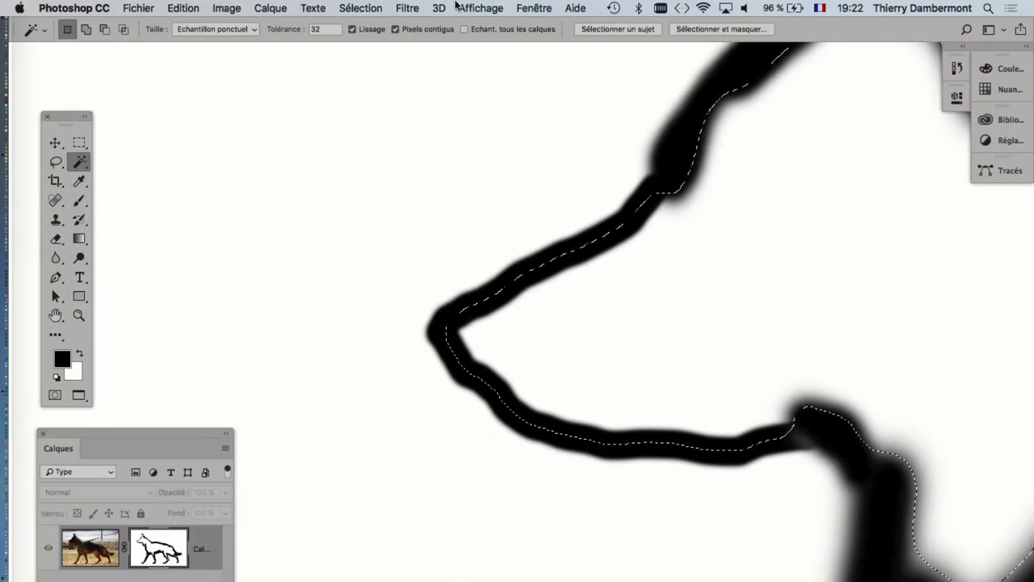
pyautogui.click(360, 8)
pyautogui.moveTo(420, 220)
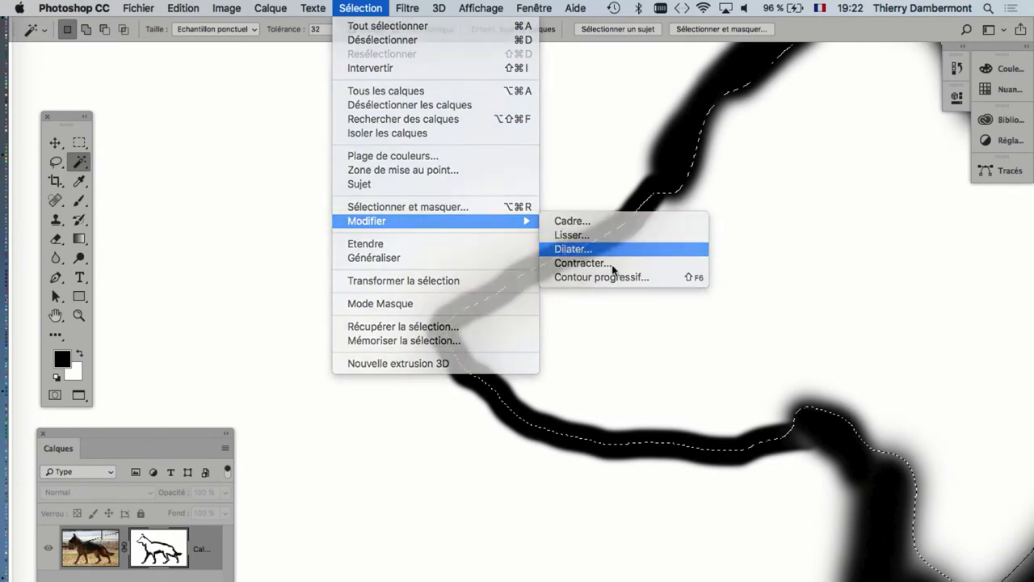
# Dilate the selection by a further 4 pixels and zoom in to check its edge
pyautogui.click(567, 249)
pyautogui.write('4')
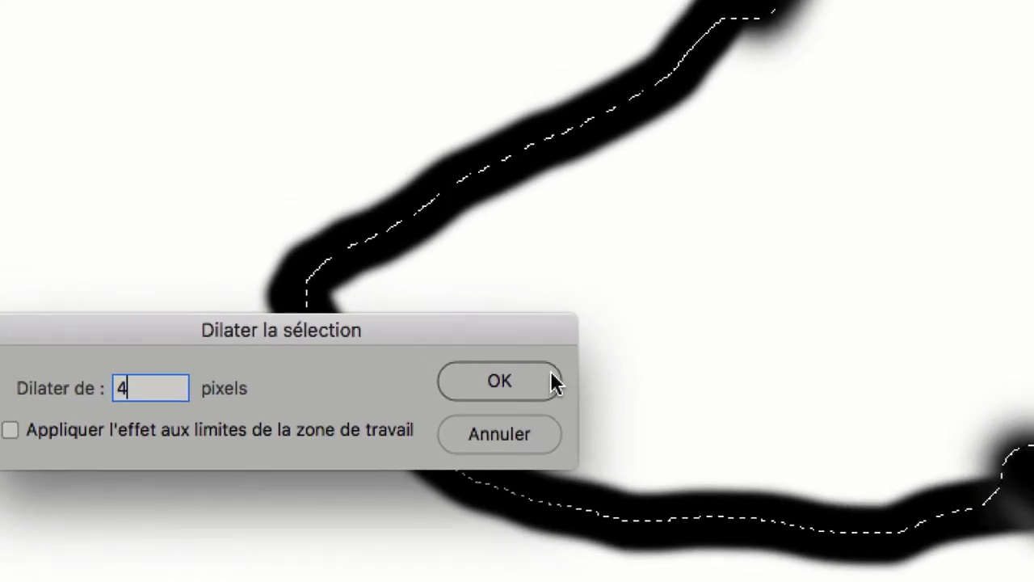
pyautogui.click(570, 372)
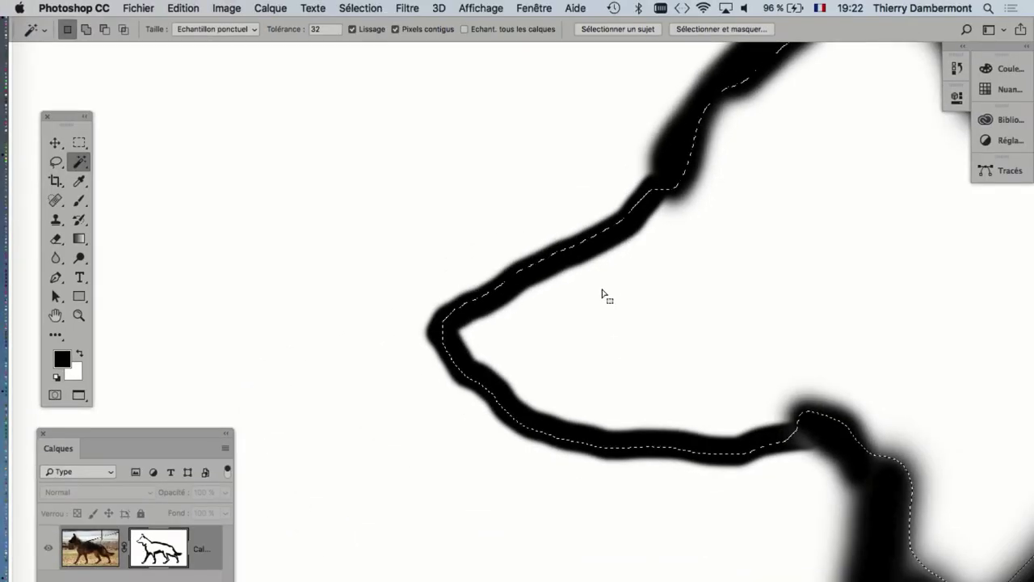
pyautogui.scroll(5, 766, 381)
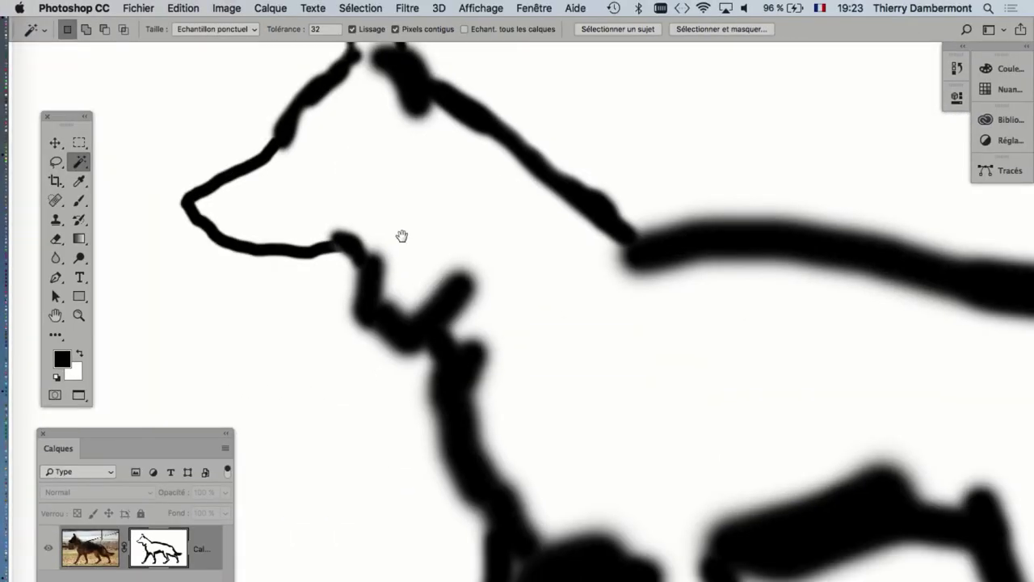
pyautogui.scroll(5, 461, 286)
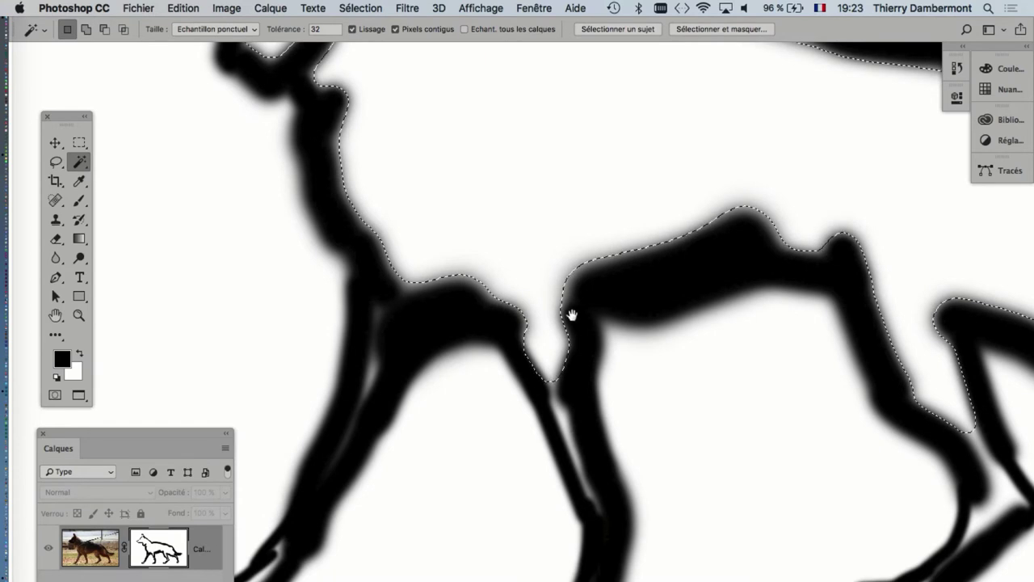
pyautogui.scroll(2, 549, 303)
pyautogui.scroll(3, 538, 300)
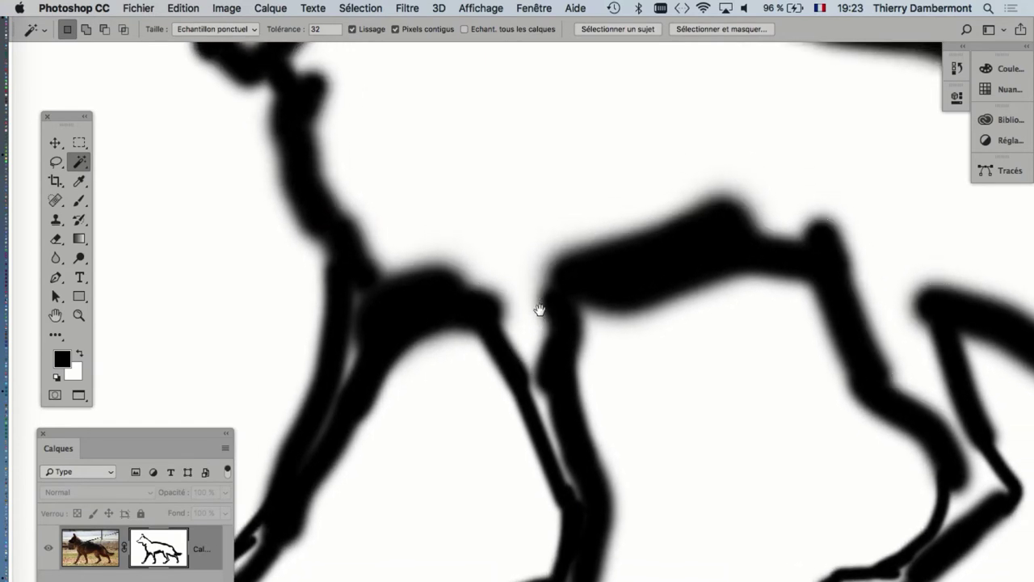
pyautogui.scroll(5, 637, 407)
pyautogui.scroll(-5, 566, 336)
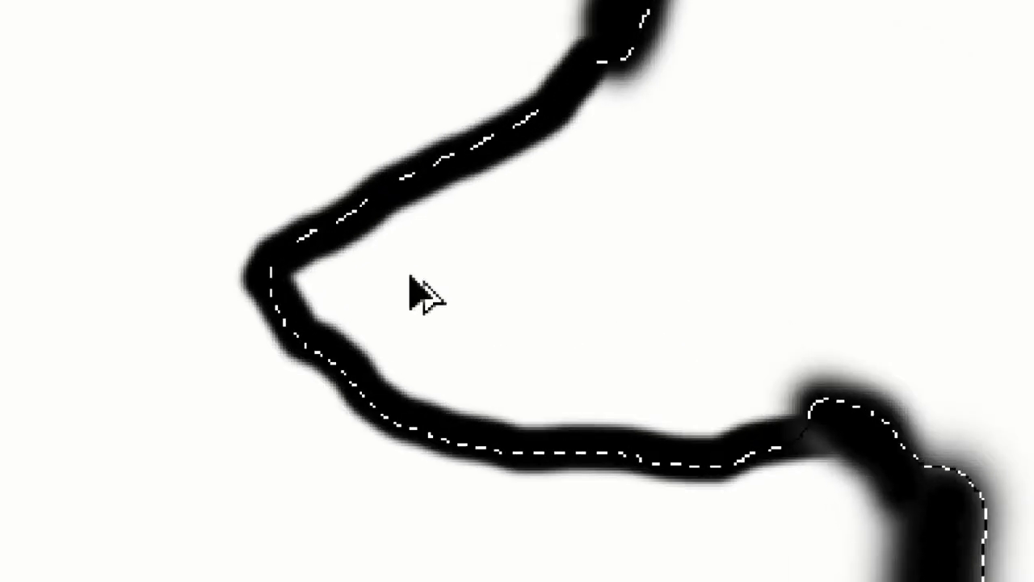
# Fill the selected dog interior on the mask with black, then zoom out to the legs
pyautogui.press('w')
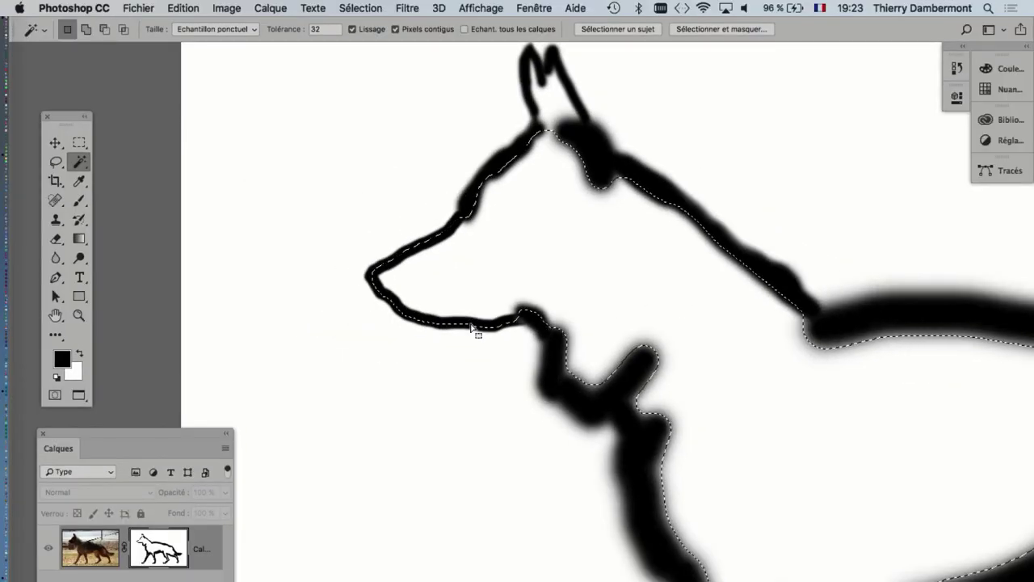
pyautogui.hotkey('alt', 'BackSpace')
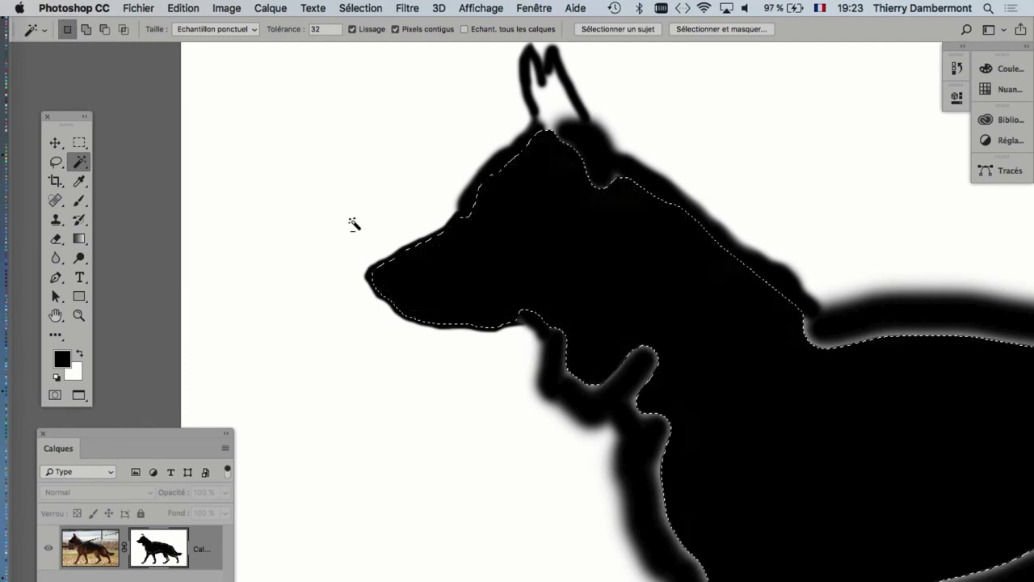
pyautogui.scroll(-2, 431, 321)
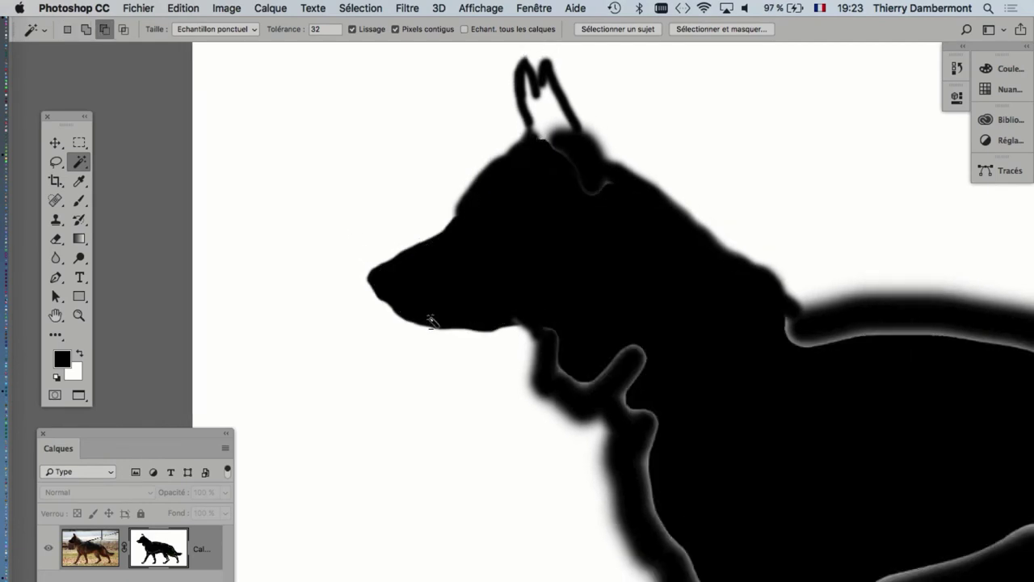
pyautogui.scroll(-2, 430, 323)
pyautogui.scroll(-1, 431, 325)
pyautogui.scroll(-2, 431, 330)
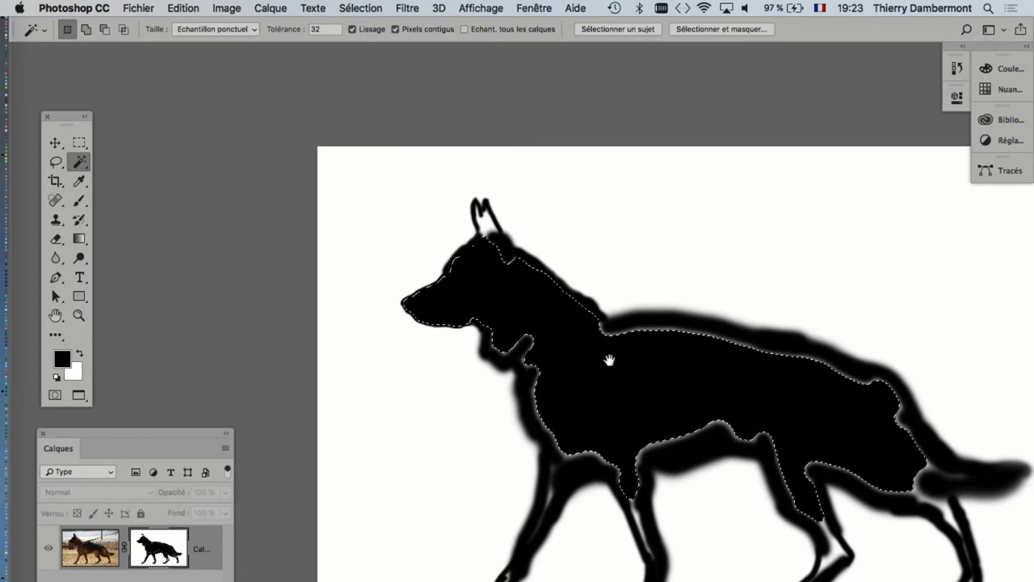
pyautogui.moveTo(609, 360); pyautogui.dragTo(496, 304)
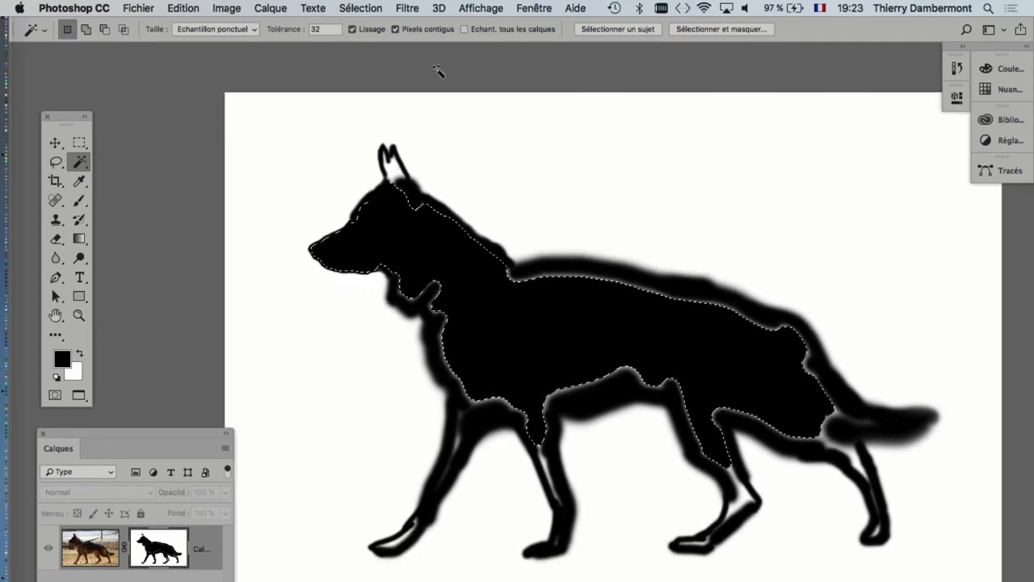
pyautogui.click(349, 8)
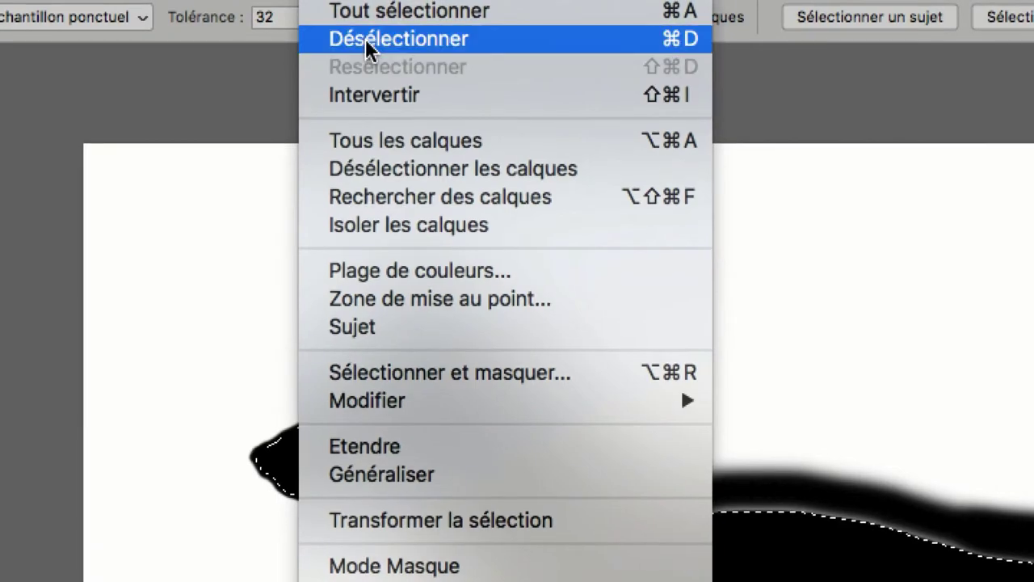
# Deselect, then brush black over the grey edges of the leg and chest
pyautogui.click(368, 38)
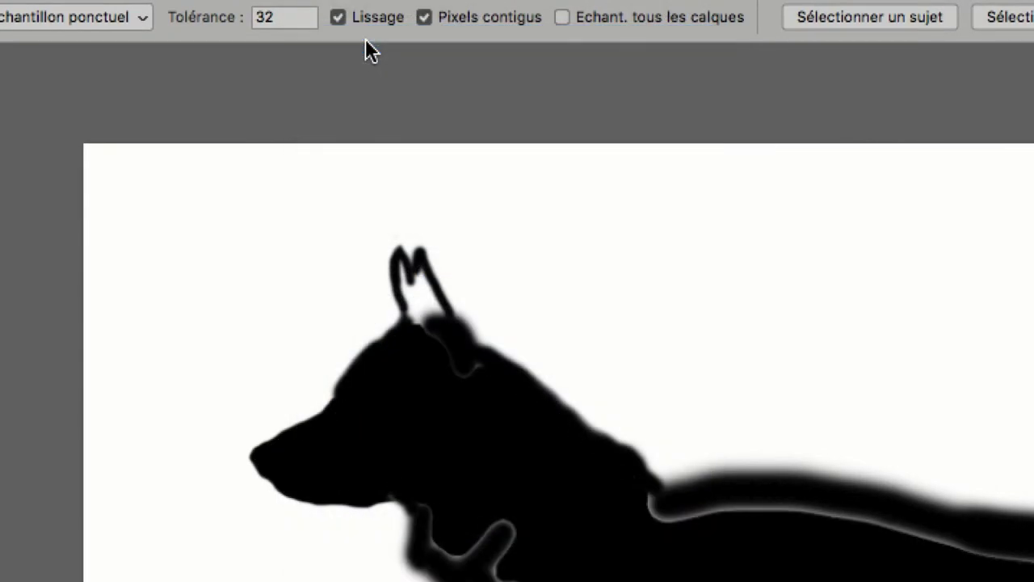
pyautogui.press('b')
pyautogui.scroll(2, 499, 302)
pyautogui.scroll(2, 434, 238)
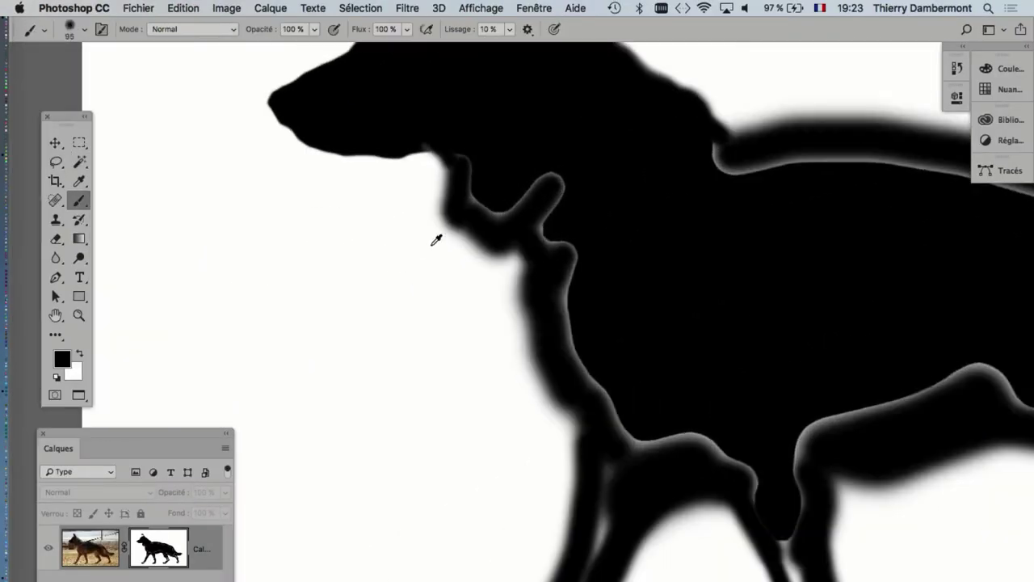
pyautogui.scroll(2, 490, 173)
pyautogui.scroll(2, 376, 271)
pyautogui.moveTo(307, 188); pyautogui.dragTo(342, 258)
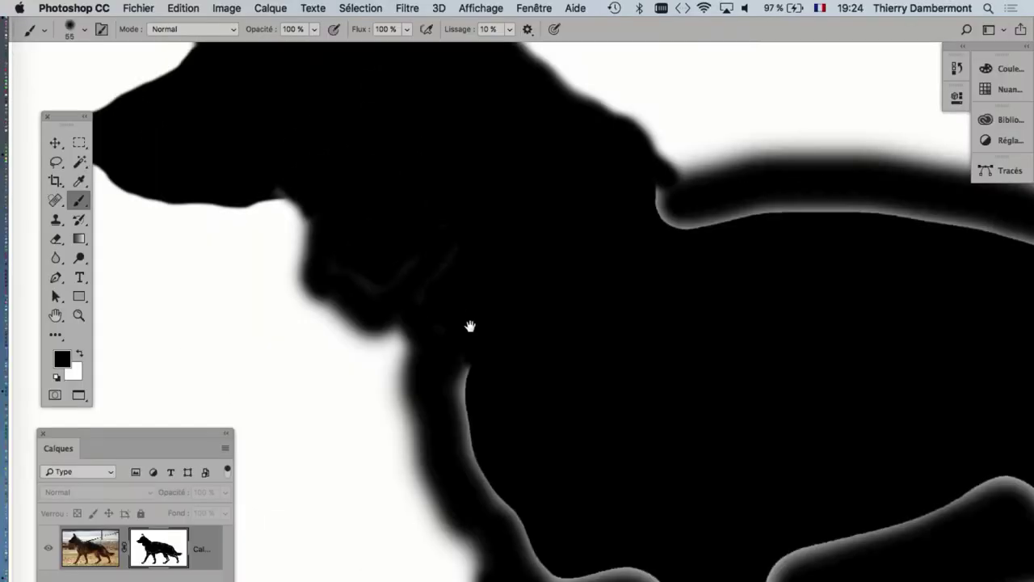
pyautogui.moveTo(469, 323); pyautogui.dragTo(408, 148)
pyautogui.moveTo(393, 206); pyautogui.dragTo(640, 425)
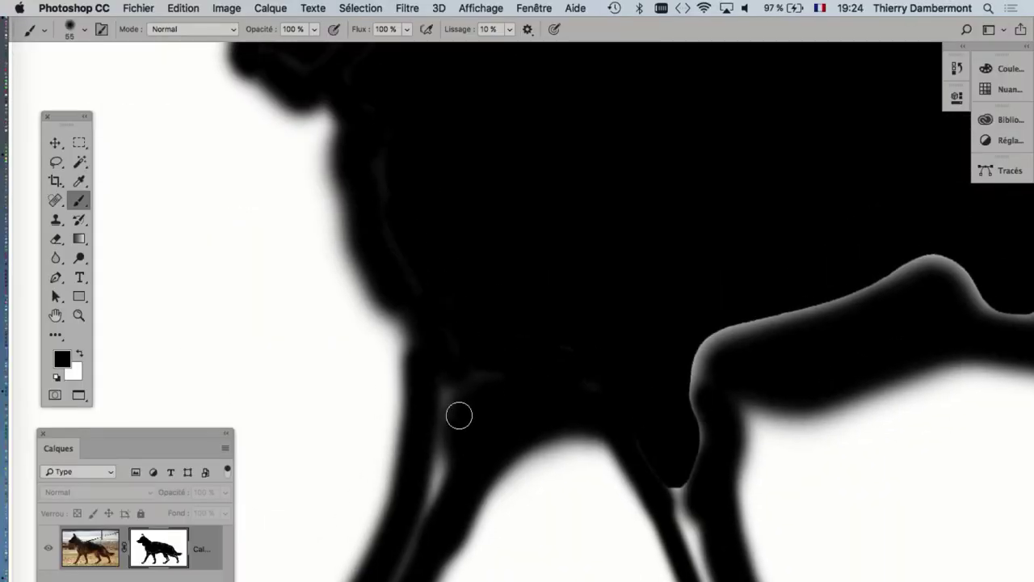
pyautogui.moveTo(459, 416)
pyautogui.mouseDown()
pyautogui.moveTo(466, 453)
pyautogui.moveTo(600, 345)
pyautogui.mouseUp()
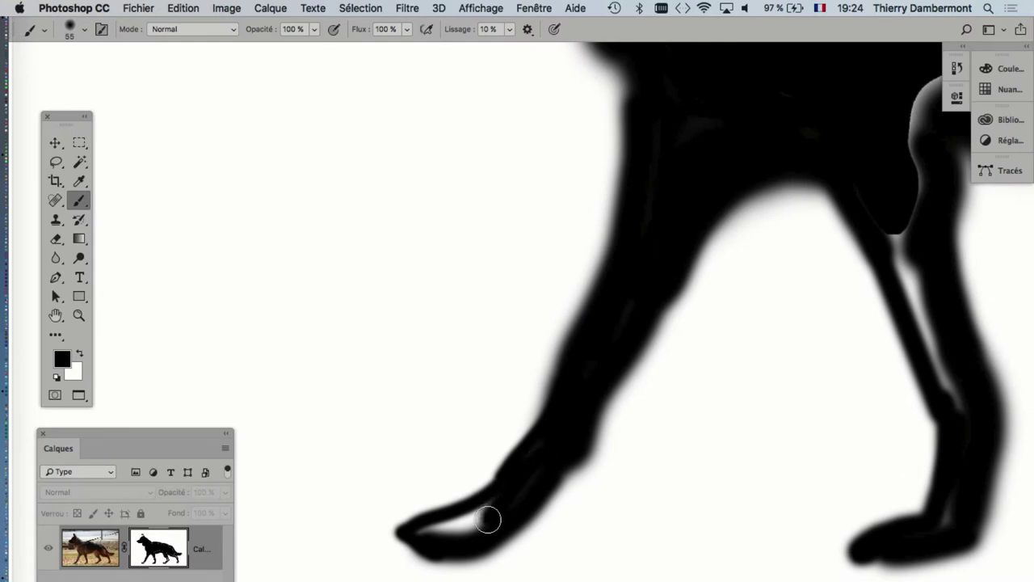
# With a larger brush, blacken the grey body patch, the leg line and the chest
pyautogui.hscroll(5, 694, 237)
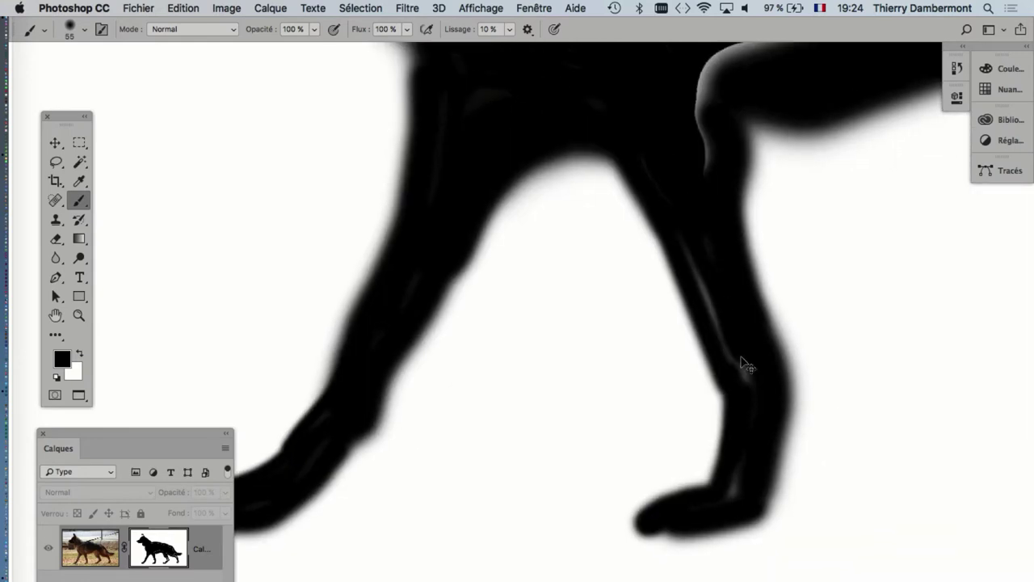
pyautogui.scroll(5, 741, 334)
pyautogui.moveTo(619, 339); pyautogui.dragTo(647, 339)
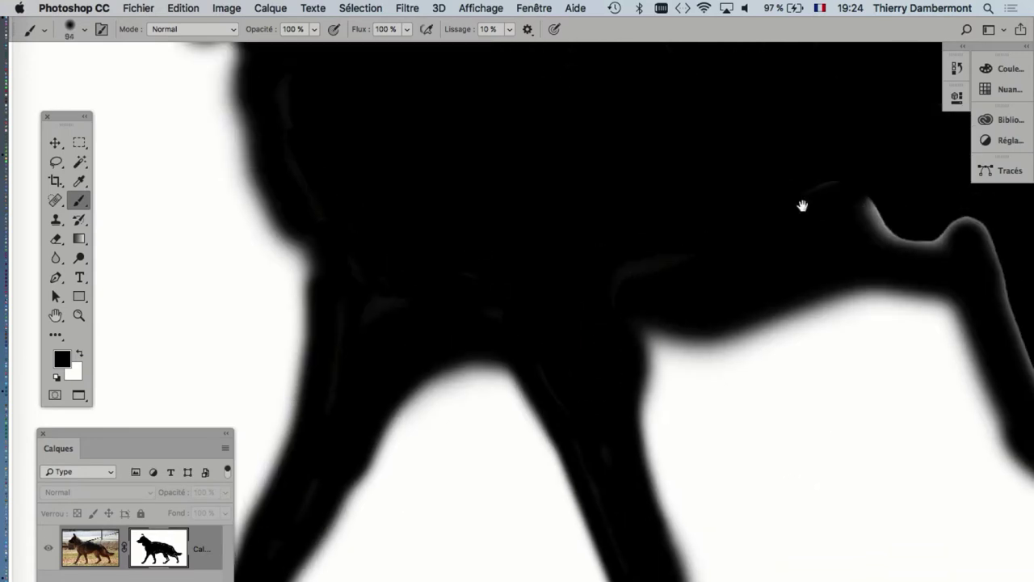
pyautogui.hscroll(5, 803, 206)
pyautogui.moveTo(503, 283); pyautogui.dragTo(638, 393)
pyautogui.scroll(-5, 638, 393)
pyautogui.moveTo(549, 224)
pyautogui.mouseDown()
pyautogui.moveTo(517, 224)
pyautogui.moveTo(654, 401)
pyautogui.moveTo(591, 420)
pyautogui.mouseUp()
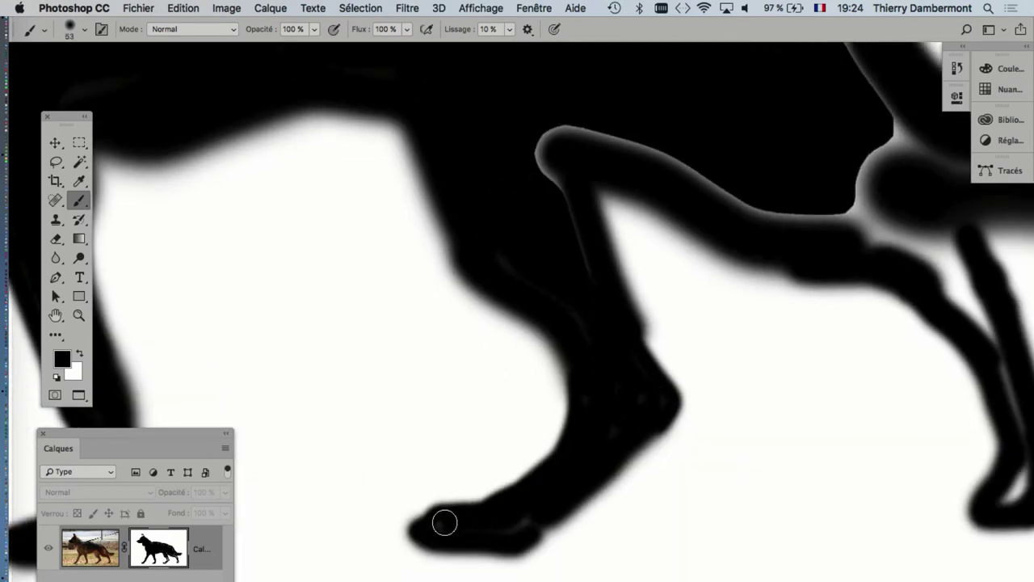
pyautogui.moveTo(639, 184); pyautogui.dragTo(508, 377)
pyautogui.moveTo(665, 295)
pyautogui.mouseDown()
pyautogui.moveTo(418, 240)
pyautogui.moveTo(535, 294)
pyautogui.moveTo(605, 384)
pyautogui.mouseUp()
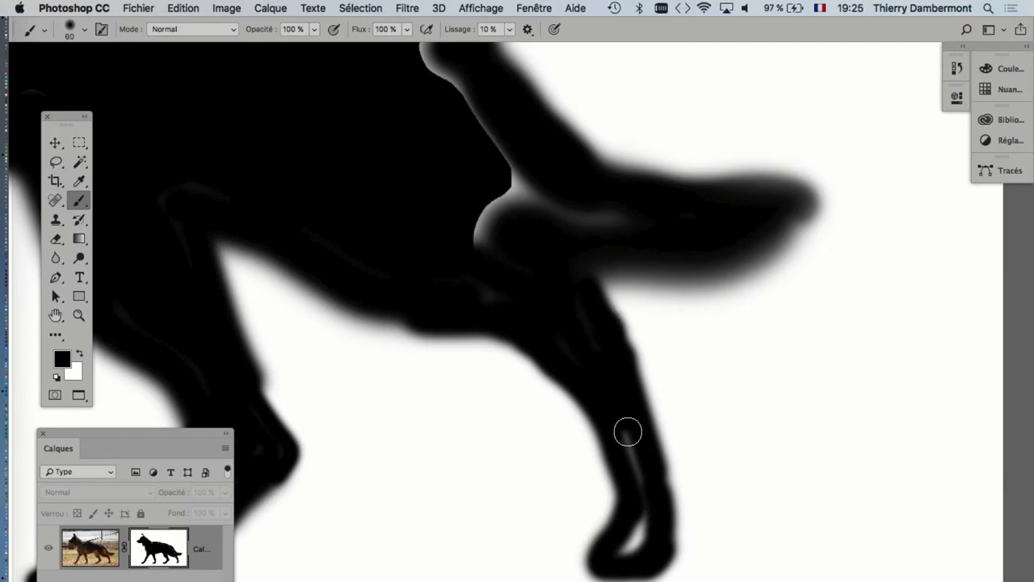
pyautogui.moveTo(500, 204)
pyautogui.mouseDown()
pyautogui.moveTo(595, 418)
pyautogui.moveTo(532, 261)
pyautogui.mouseUp()
# Paint the back edge black, then fill both ears with a smaller brush
pyautogui.moveTo(414, 162)
pyautogui.mouseDown()
pyautogui.moveTo(781, 298)
pyautogui.moveTo(594, 224)
pyautogui.moveTo(833, 341)
pyautogui.moveTo(743, 271)
pyautogui.moveTo(392, 224)
pyautogui.mouseUp()
pyautogui.scroll(-3, 450, 295)
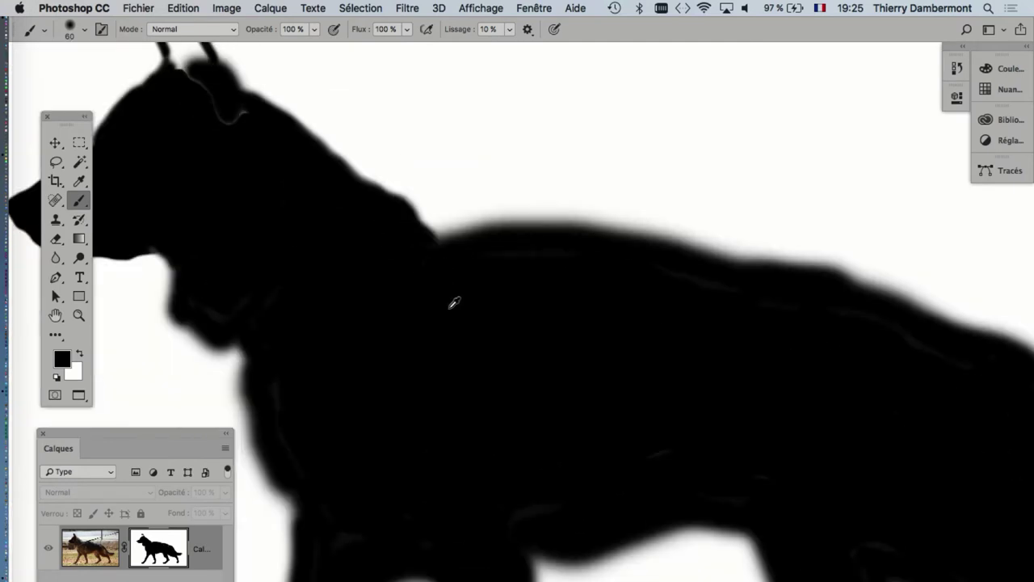
pyautogui.scroll(3, 261, 146)
pyautogui.moveTo(261, 146); pyautogui.dragTo(420, 318)
pyautogui.press('[')
pyautogui.press('[')
pyautogui.press('[')
pyautogui.moveTo(363, 242); pyautogui.dragTo(428, 404)
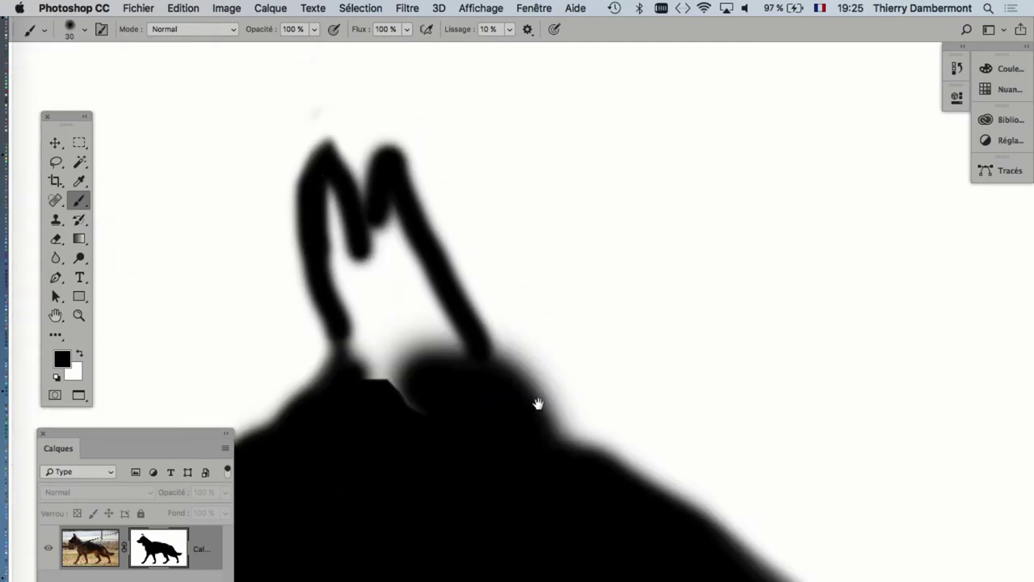
pyautogui.moveTo(332, 182)
pyautogui.mouseDown()
pyautogui.moveTo(340, 286)
pyautogui.moveTo(413, 395)
pyautogui.moveTo(395, 215)
pyautogui.moveTo(416, 346)
pyautogui.moveTo(390, 374)
pyautogui.mouseUp()
pyautogui.scroll(-5, 421, 362)
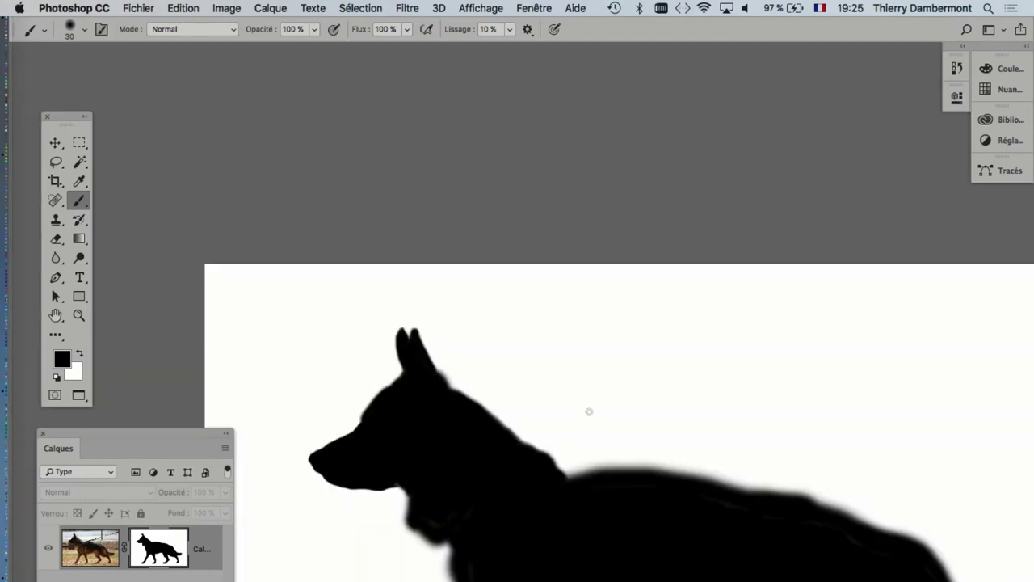
pyautogui.moveTo(589, 411)
pyautogui.mouseDown()
pyautogui.moveTo(506, 211)
pyautogui.moveTo(593, 302)
pyautogui.mouseUp()
pyautogui.scroll(-2, 567, 298)
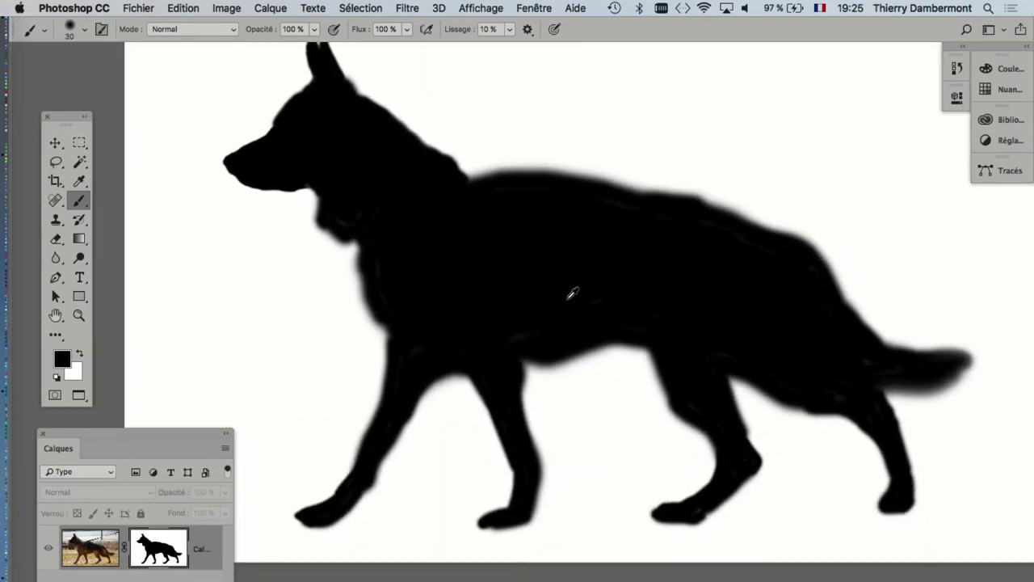
# Save the document as german-shepherd-03.psd in Photoshop format
pyautogui.click(138, 8)
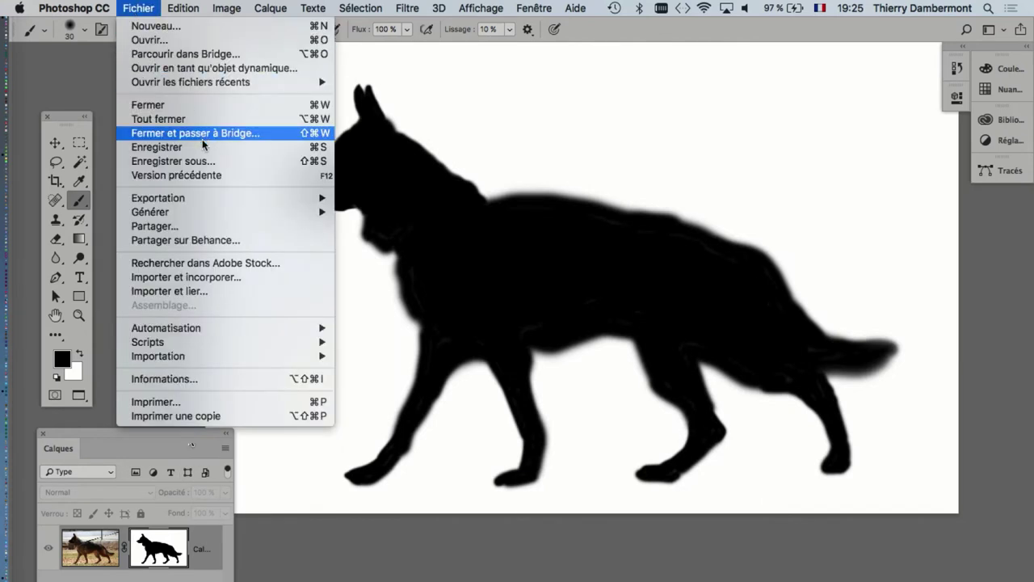
pyautogui.click(211, 161)
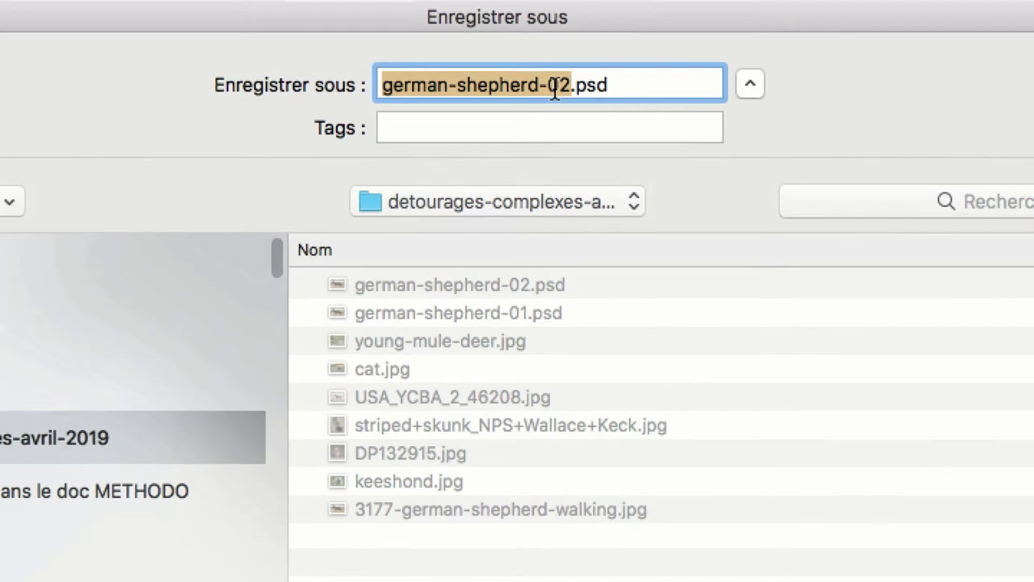
pyautogui.click(554, 87)
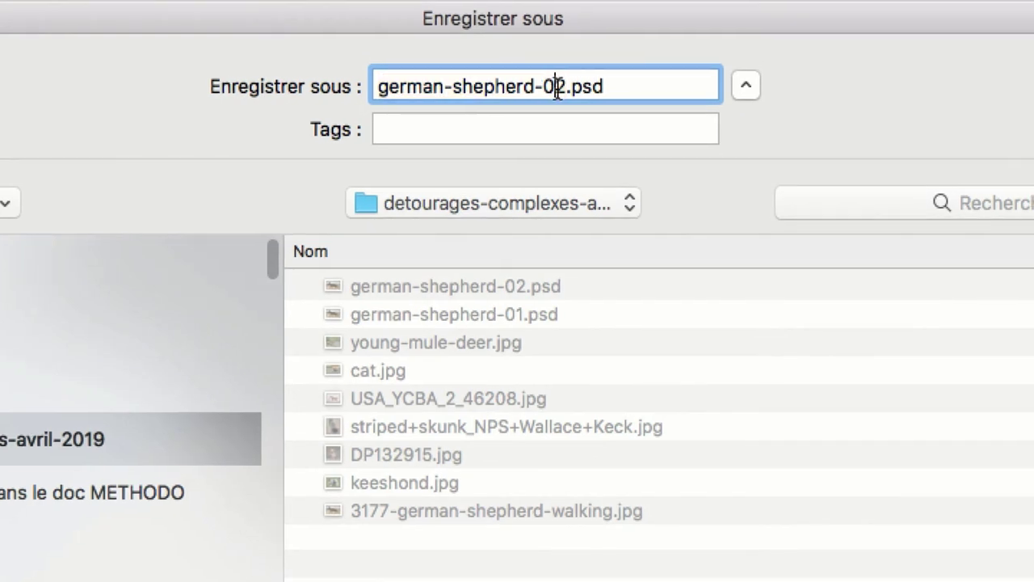
pyautogui.moveTo(557, 89); pyautogui.dragTo(560, 91)
pyautogui.write('3')
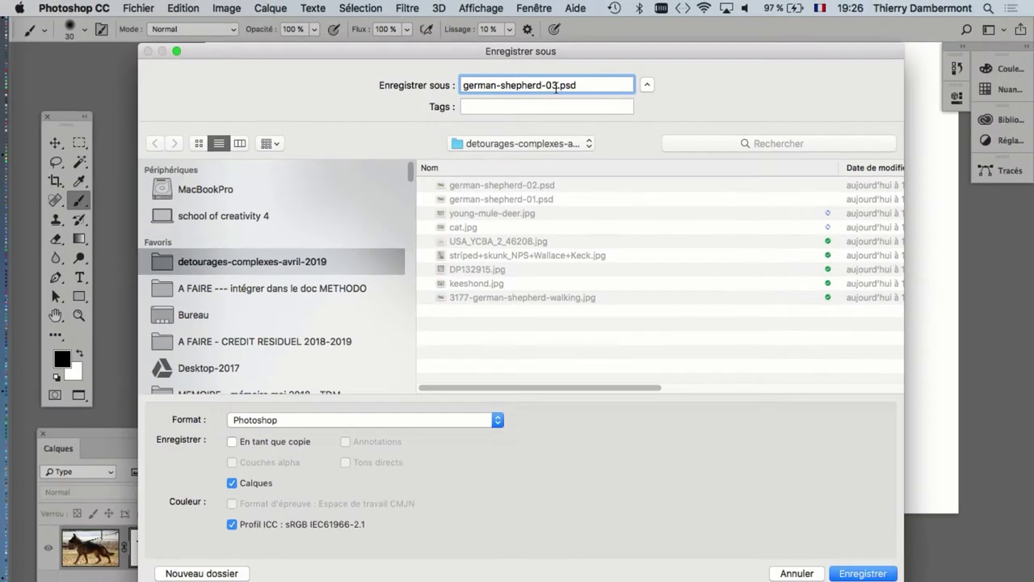
pyautogui.press('Return')
pyautogui.press('Return')
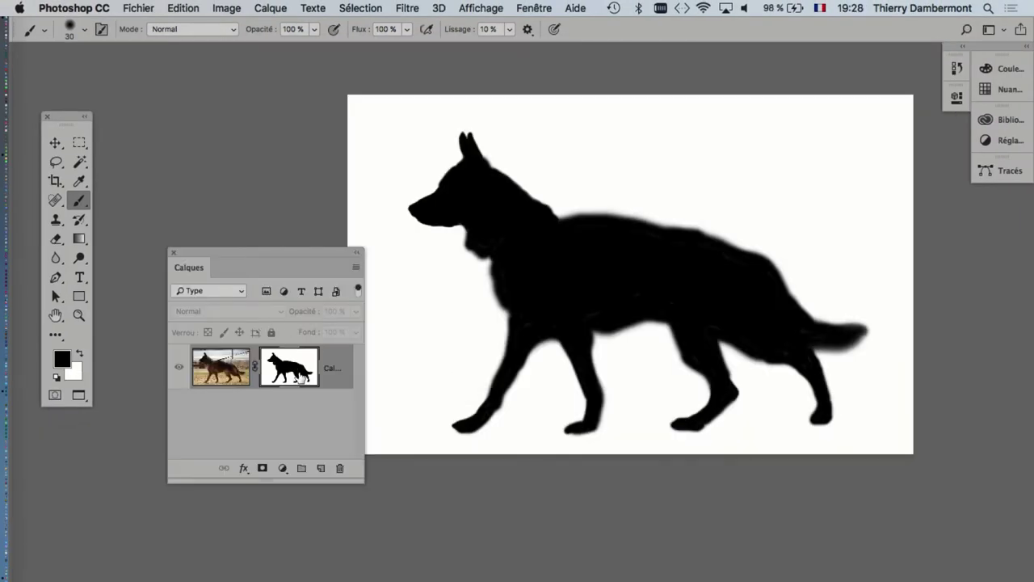
# Switch from the mask-only view back to the photo, showing the dog as transparent
pyautogui.moveTo(292, 250); pyautogui.dragTo(240, 211)
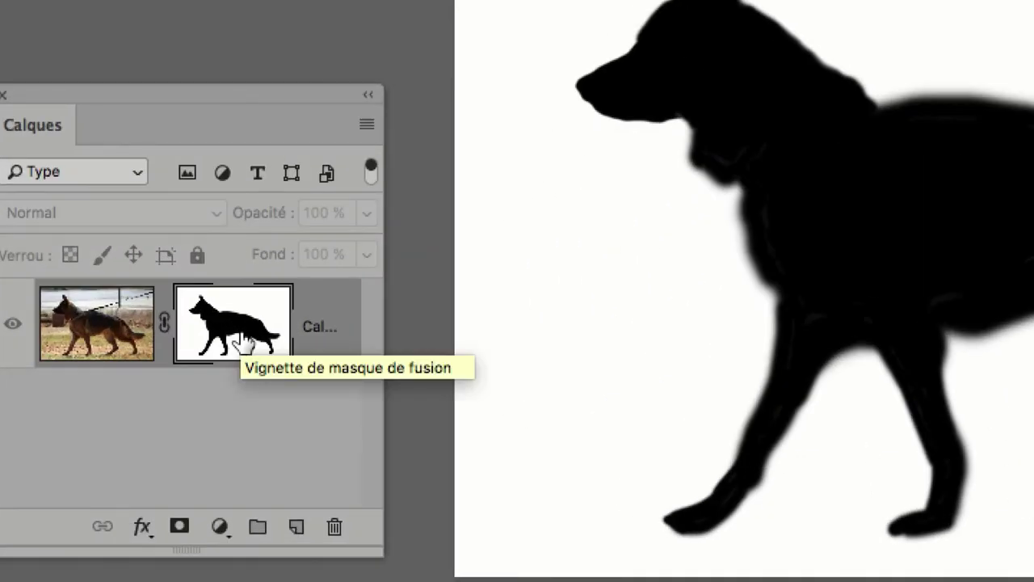
pyautogui.click(243, 343)
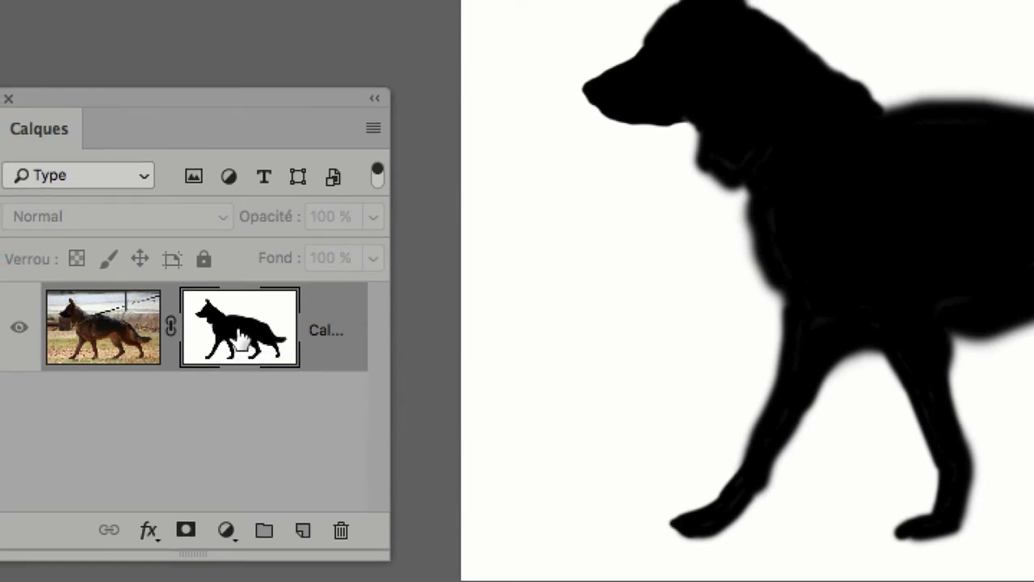
pyautogui.keyDown('alt'); pyautogui.click(241, 339); pyautogui.keyUp('alt')
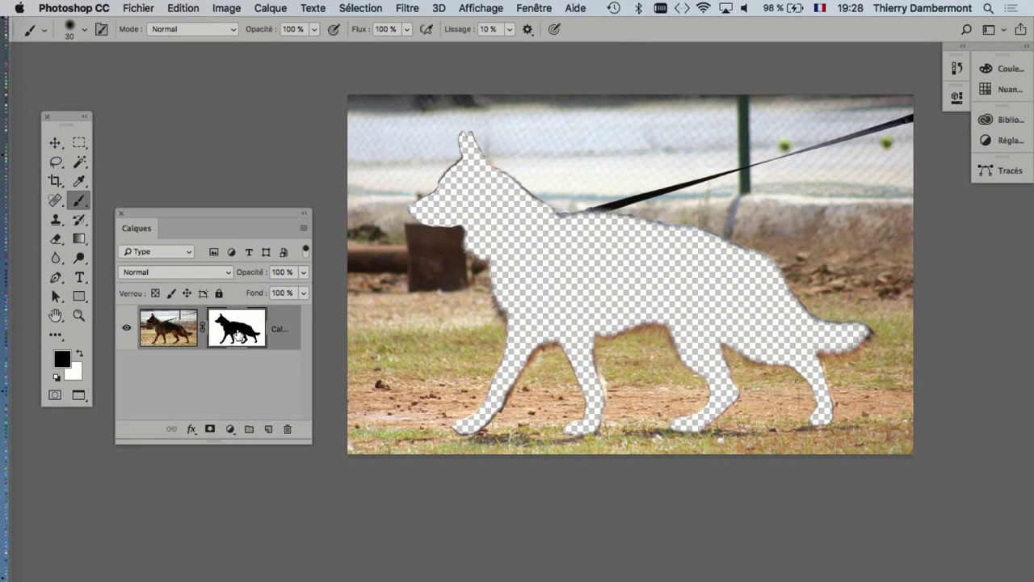
pyautogui.moveTo(269, 206); pyautogui.dragTo(284, 205)
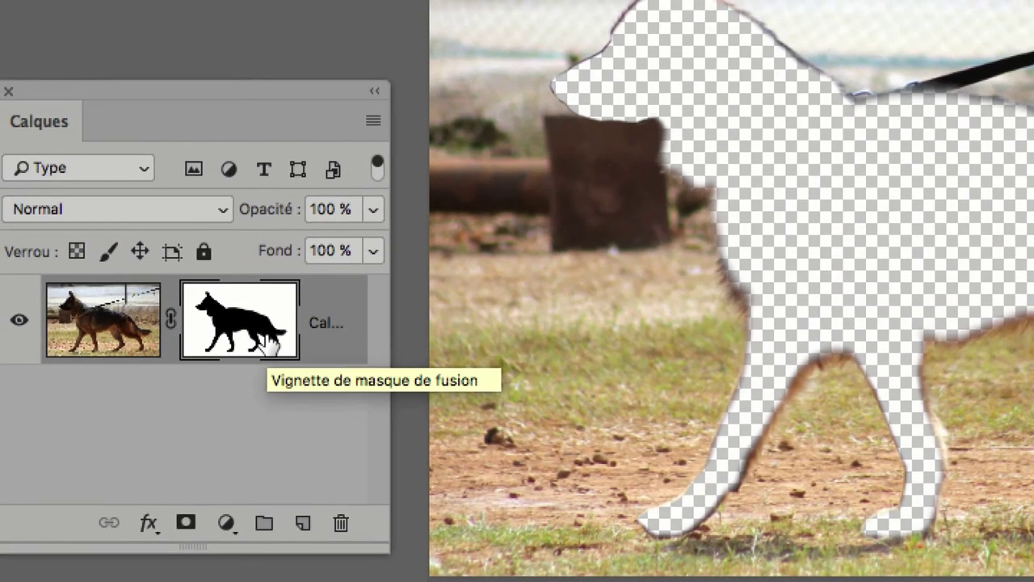
# Show the Couches panel and the mask's Propriétés with 100 % density and 0,0 px feather
pyautogui.doubleClick(267, 341)
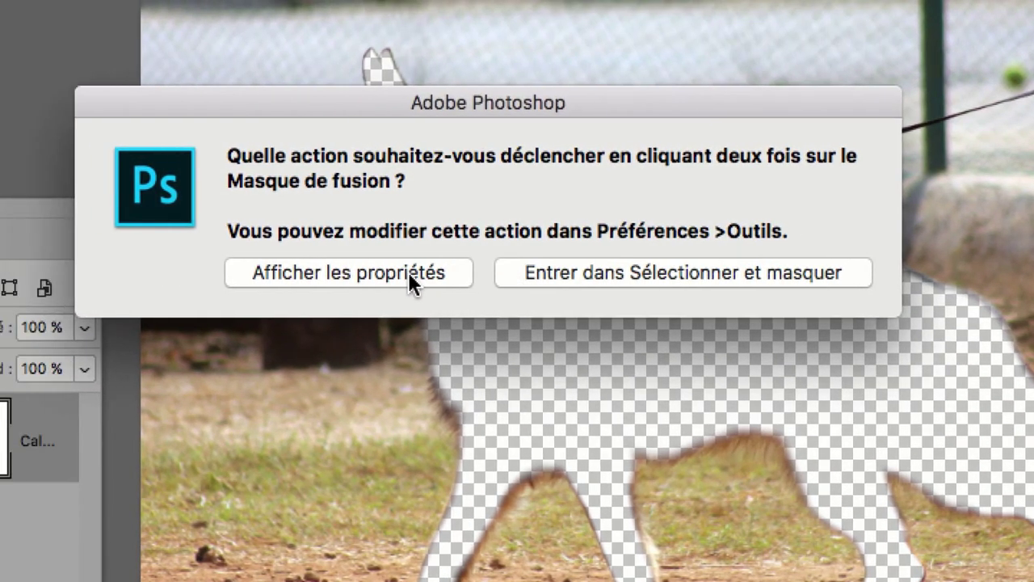
pyautogui.click(344, 277)
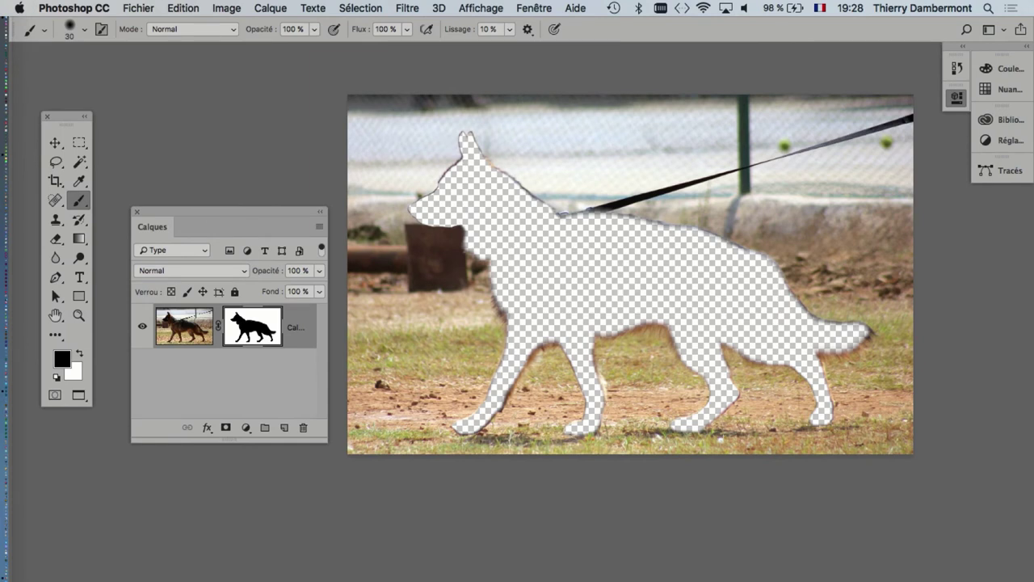
pyautogui.moveTo(957, 69); pyautogui.dragTo(778, 192)
pyautogui.click(684, 202)
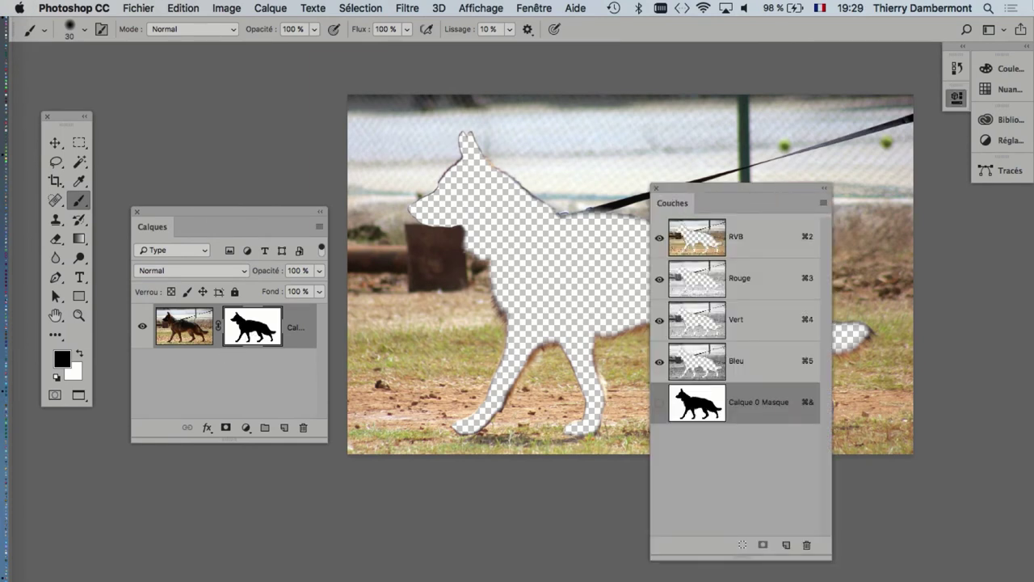
pyautogui.moveTo(623, 95); pyautogui.dragTo(616, 89)
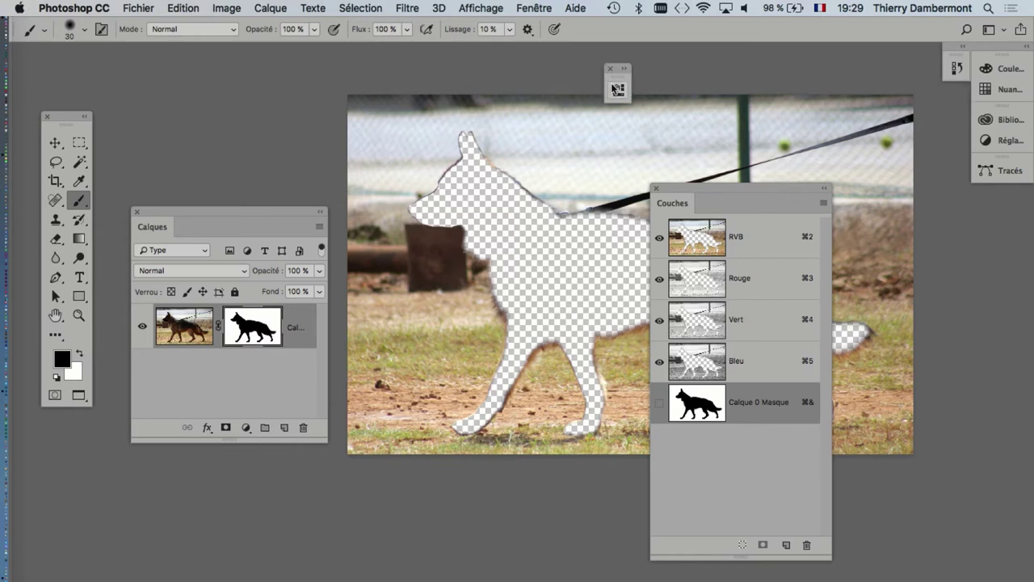
pyautogui.click(624, 71)
pyautogui.moveTo(650, 72); pyautogui.dragTo(513, 53)
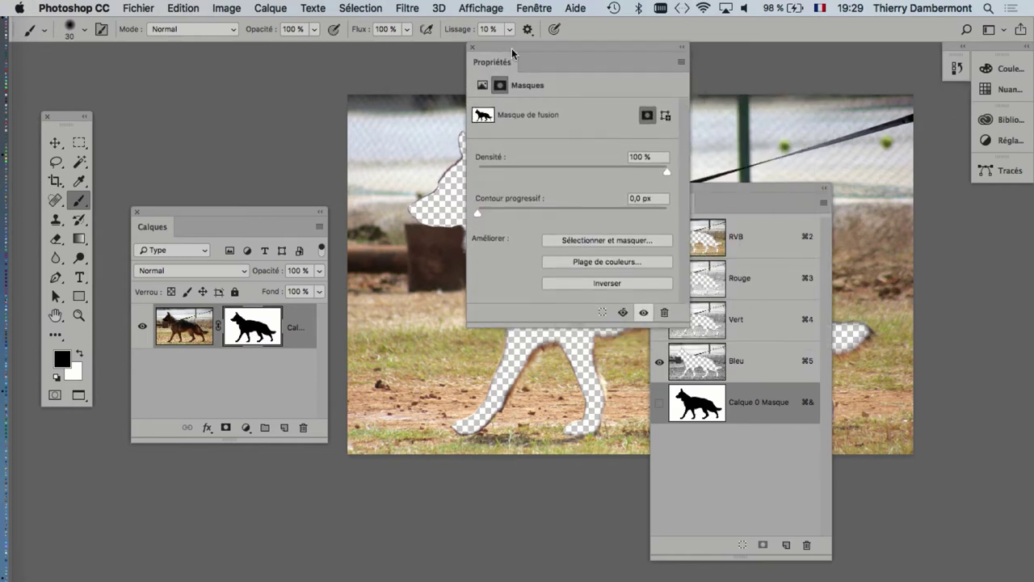
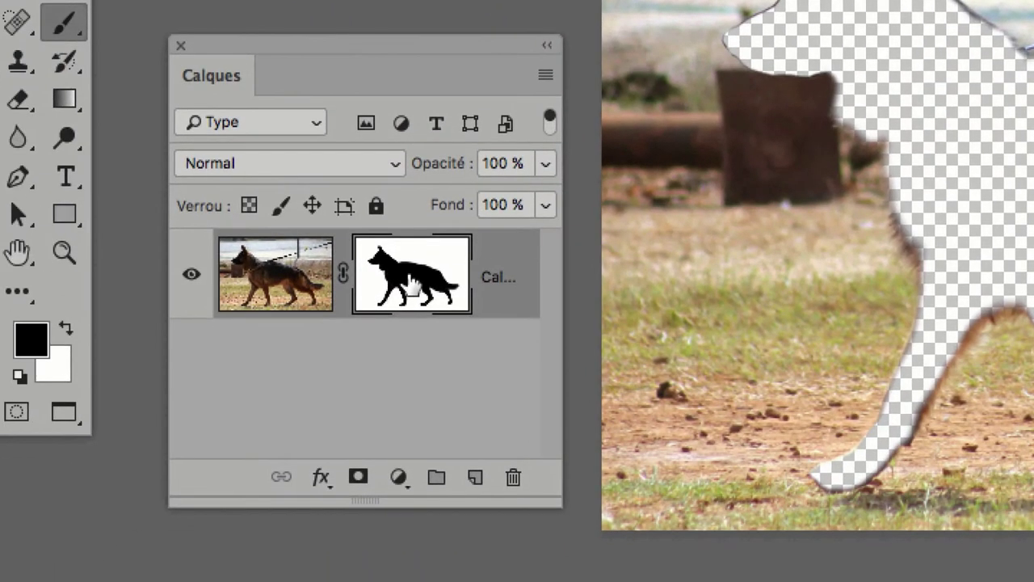
# View the dog's mask alone, invert it with Cmd+I, and return to the composite
pyautogui.keyDown('alt'); pyautogui.click(409, 289); pyautogui.keyUp('alt')
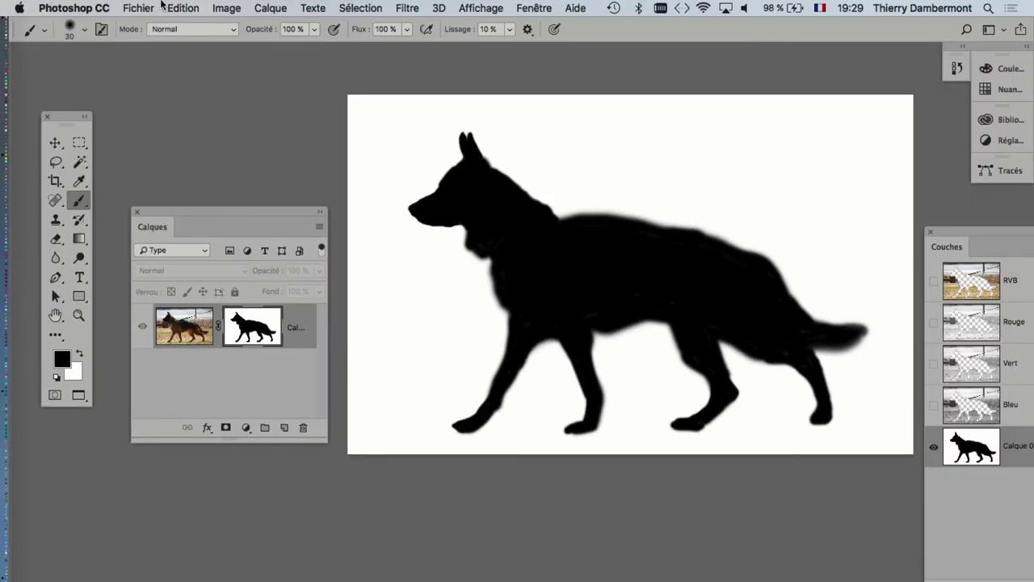
pyautogui.click(227, 8)
pyautogui.moveTo(242, 49)
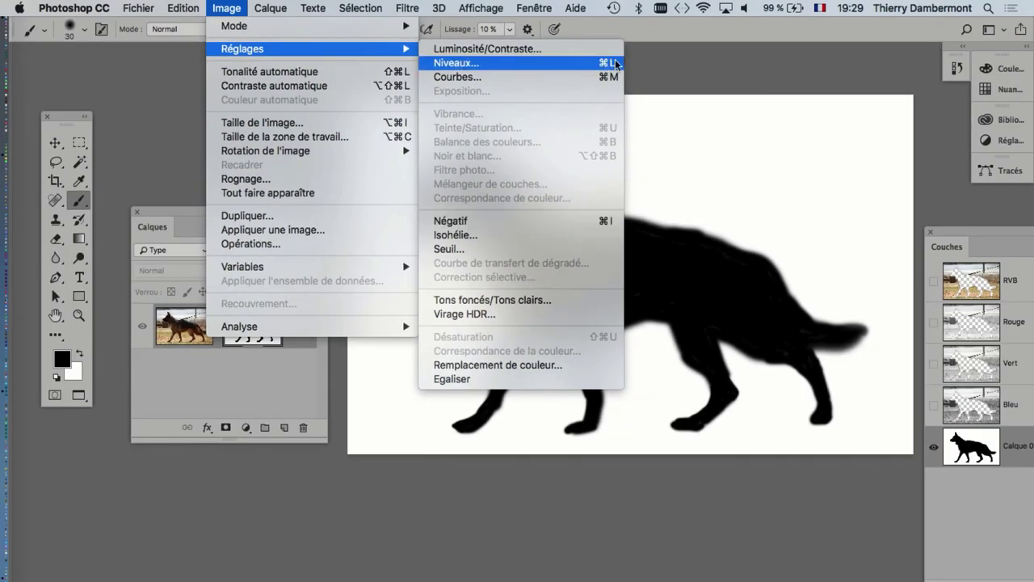
pyautogui.click(666, 74)
pyautogui.press('super+i')
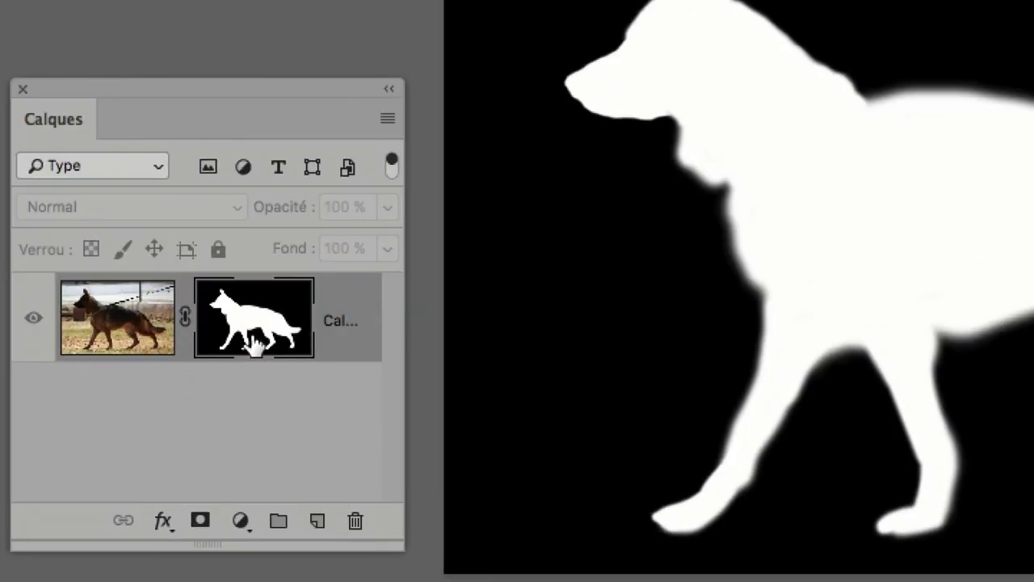
pyautogui.keyDown('alt'); pyautogui.click(253, 340); pyautogui.keyUp('alt')
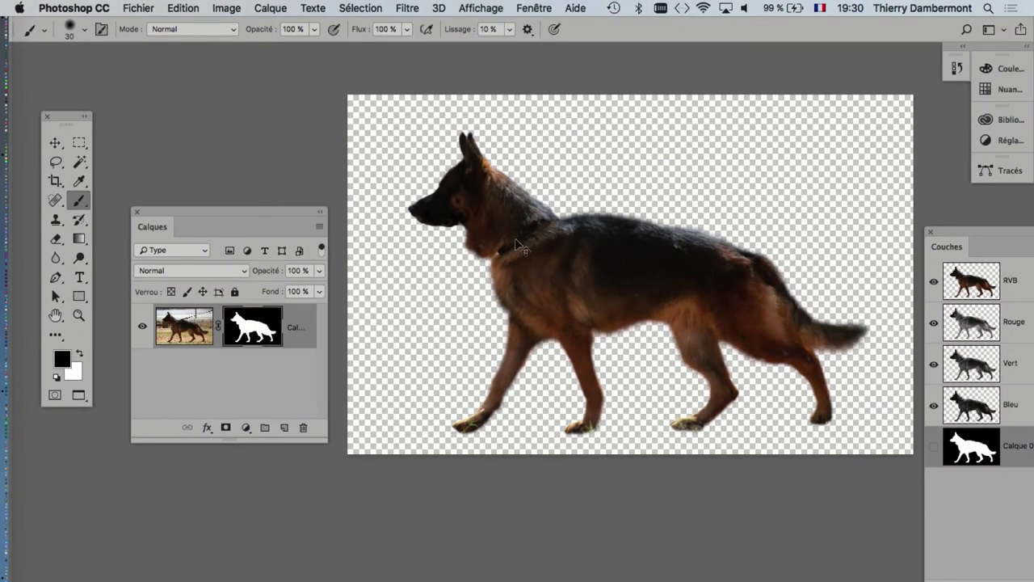
# Pan and zoom along the dog's head, neck, back, tail and legs to inspect the cut-out edges
pyautogui.scroll(4, 538, 283)
pyautogui.moveTo(485, 254); pyautogui.dragTo(466, 350)
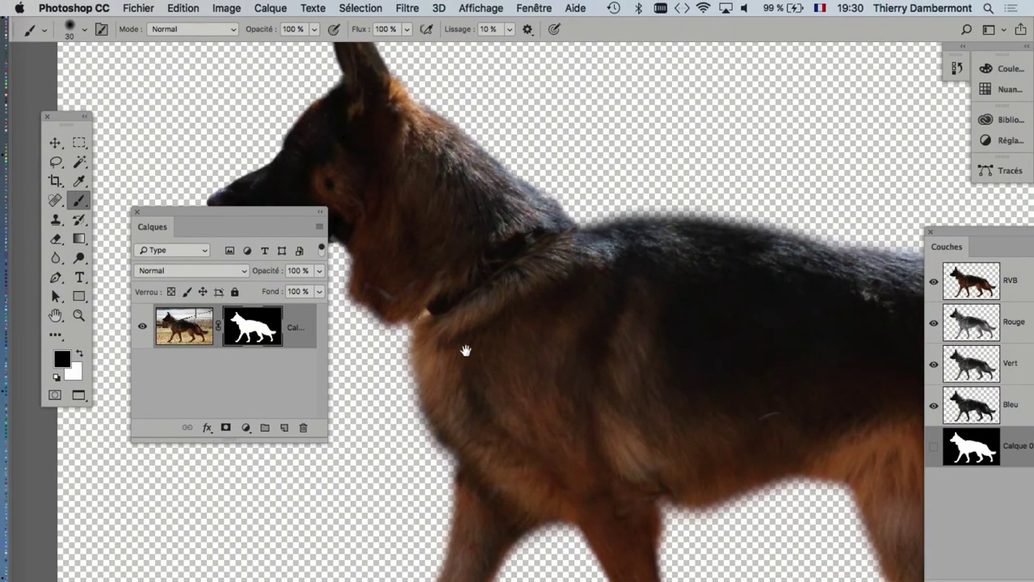
pyautogui.scroll(5, 530, 188)
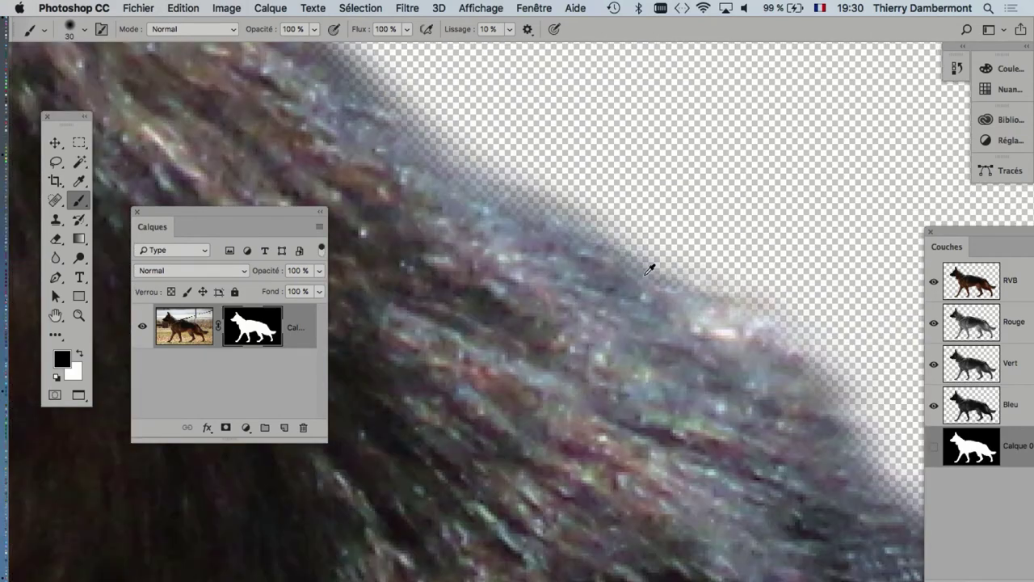
pyautogui.moveTo(665, 307)
pyautogui.mouseDown()
pyautogui.moveTo(445, 192)
pyautogui.moveTo(752, 258)
pyautogui.mouseUp()
pyautogui.scroll(-2, 752, 259)
pyautogui.scroll(-2, 681, 259)
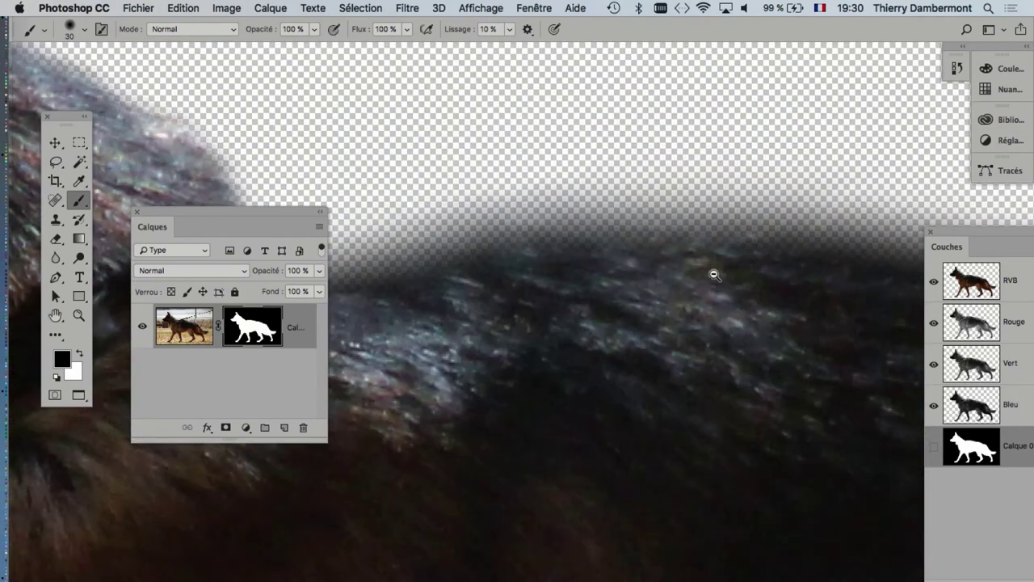
pyautogui.scroll(-2, 711, 274)
pyautogui.scroll(-2, 741, 286)
pyautogui.moveTo(800, 314); pyautogui.dragTo(589, 248)
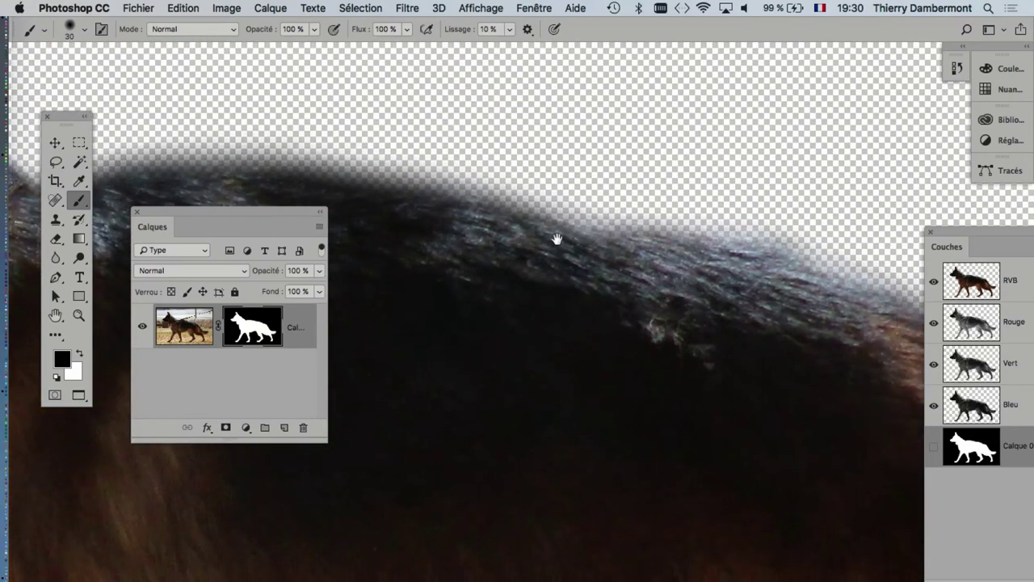
pyautogui.scroll(2, 545, 203)
pyautogui.scroll(2, 612, 257)
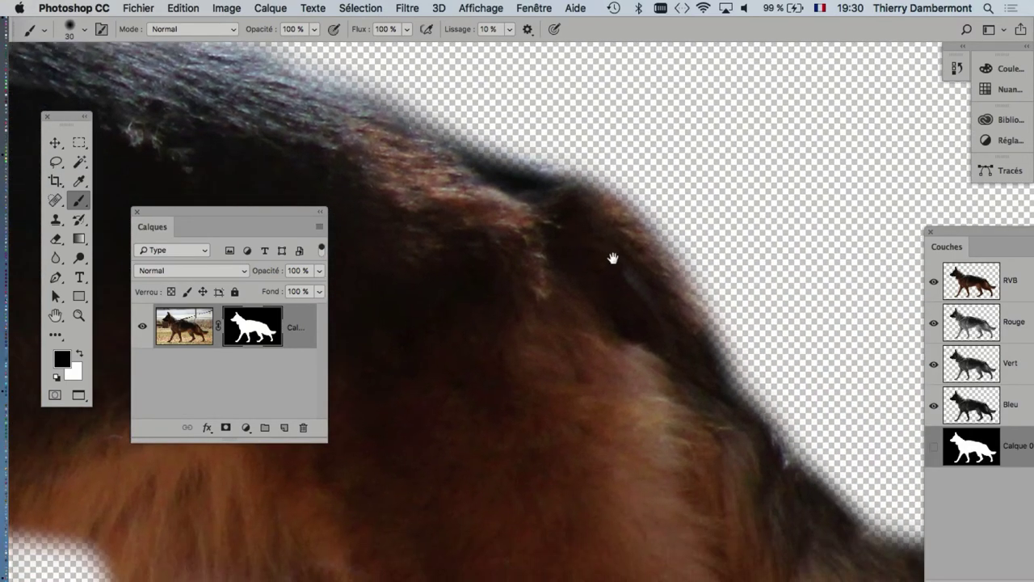
pyautogui.scroll(-2, 615, 245)
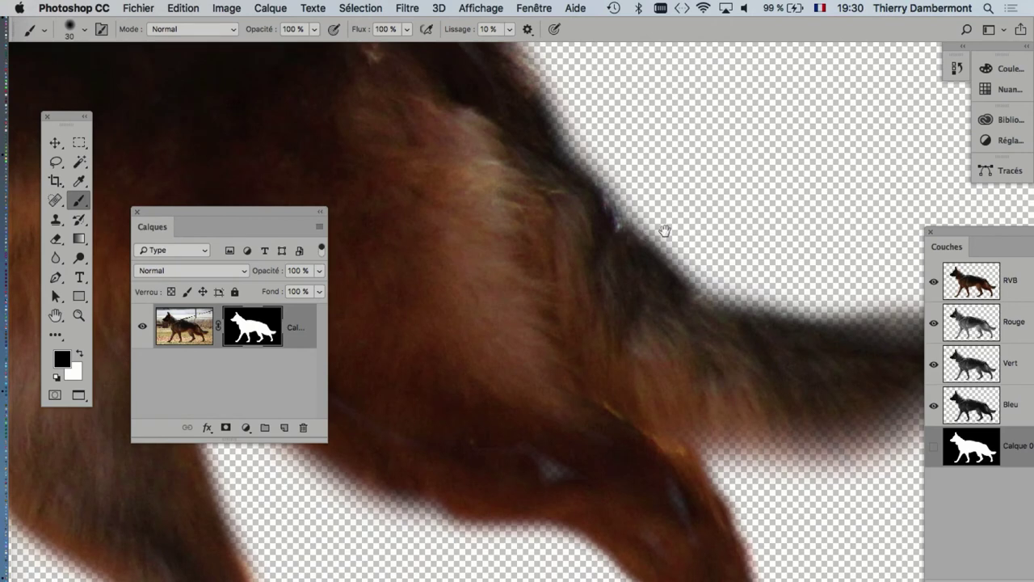
pyautogui.moveTo(759, 314); pyautogui.dragTo(605, 231)
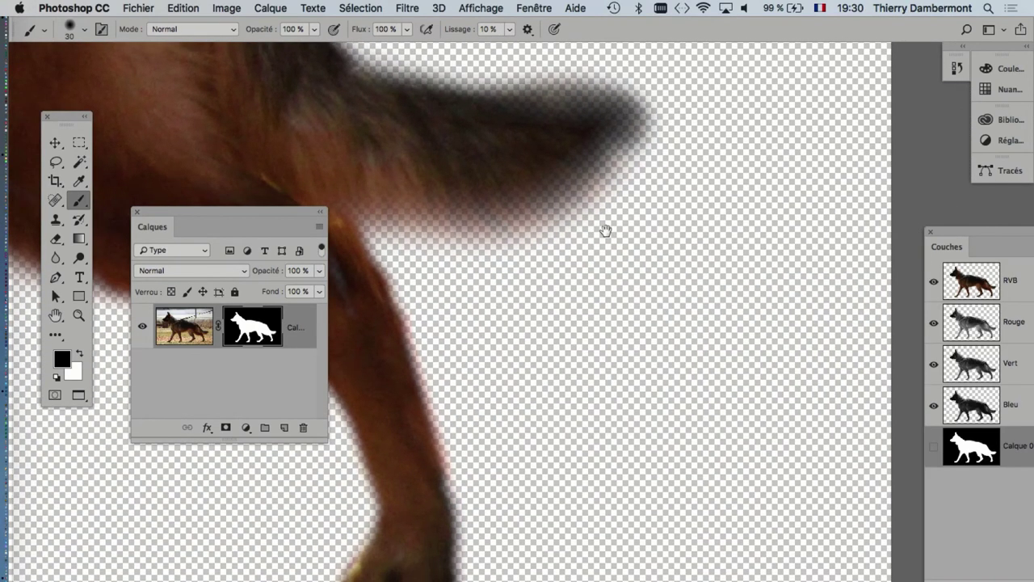
pyautogui.moveTo(537, 254)
pyautogui.mouseDown()
pyautogui.moveTo(716, 261)
pyautogui.moveTo(561, 270)
pyautogui.moveTo(769, 316)
pyautogui.moveTo(642, 288)
pyautogui.moveTo(679, 286)
pyautogui.moveTo(558, 296)
pyautogui.moveTo(588, 314)
pyautogui.moveTo(667, 307)
pyautogui.moveTo(614, 346)
pyautogui.moveTo(669, 282)
pyautogui.mouseUp()
# Zoom in on the chest fur, zoom back out to the whole dog, then open Preferences
pyautogui.click(676, 272)
pyautogui.click(728, 298)
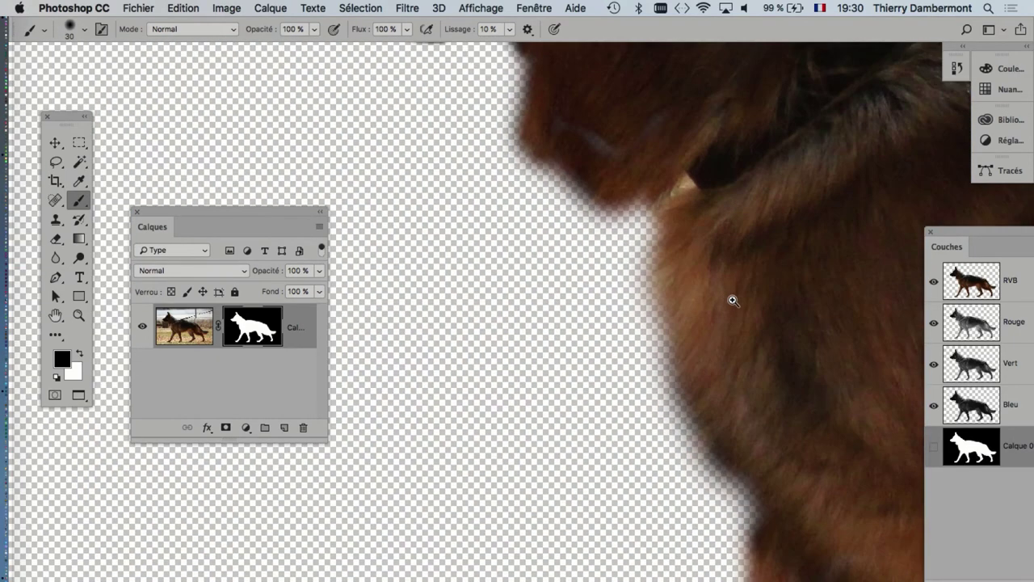
pyautogui.keyDown('alt'); pyautogui.click(657, 224); pyautogui.keyUp('alt')
pyautogui.keyDown('alt'); pyautogui.click(627, 184); pyautogui.keyUp('alt')
pyautogui.keyDown('alt'); pyautogui.click(589, 278); pyautogui.keyUp('alt')
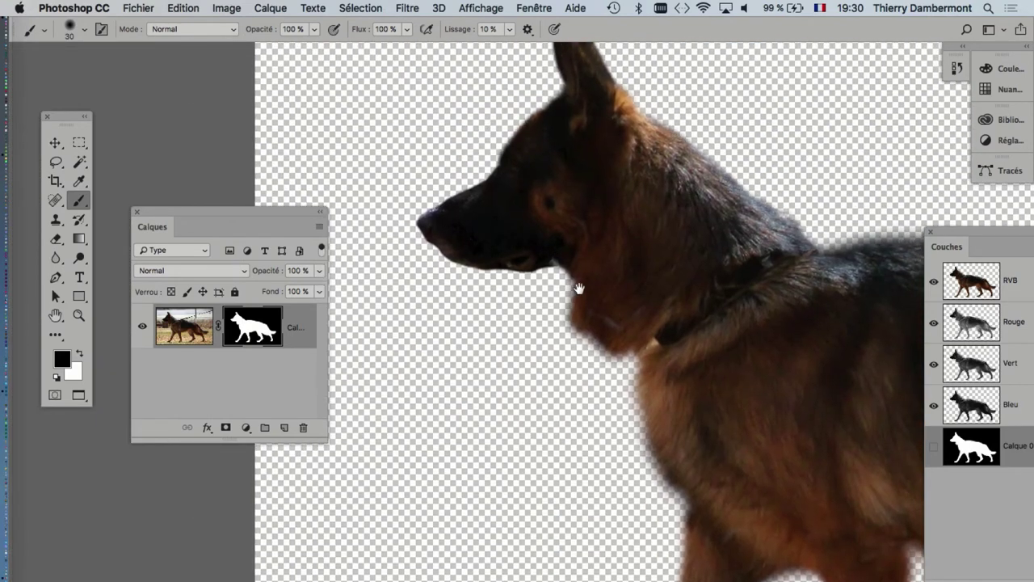
pyautogui.keyDown('alt'); pyautogui.click(639, 250); pyautogui.keyUp('alt')
pyautogui.click(468, 262)
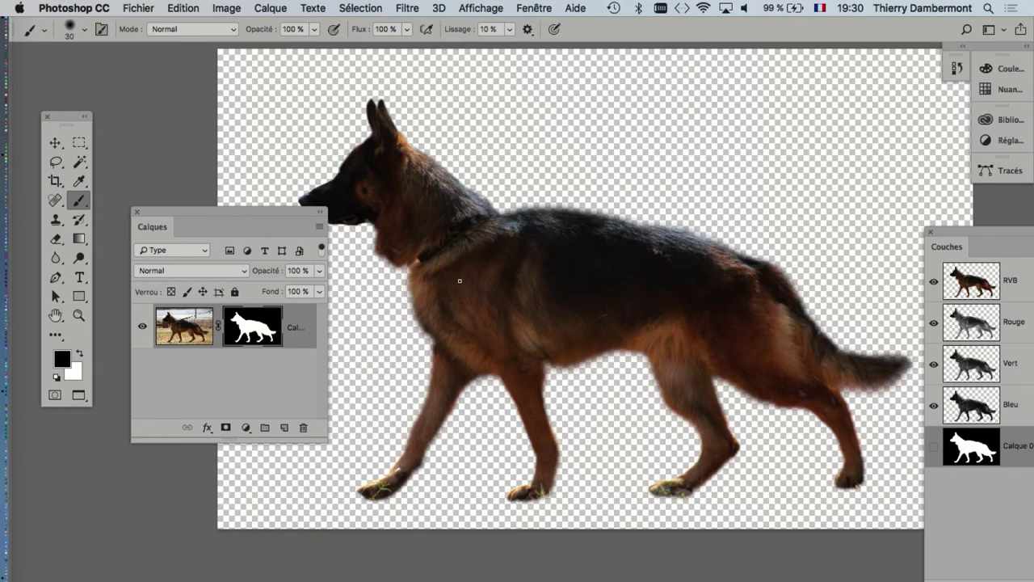
pyautogui.click(73, 9)
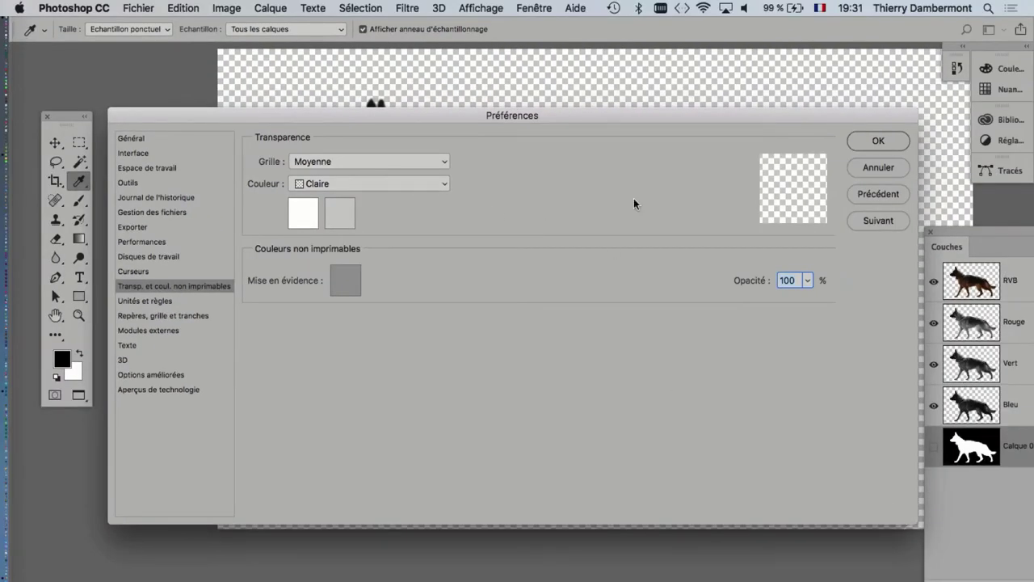
# Set the transparency grid to Espacée and the grid colour to Moyenne
pyautogui.moveTo(572, 111)
pyautogui.mouseDown()
pyautogui.moveTo(676, 259)
pyautogui.moveTo(688, 240)
pyautogui.mouseUp()
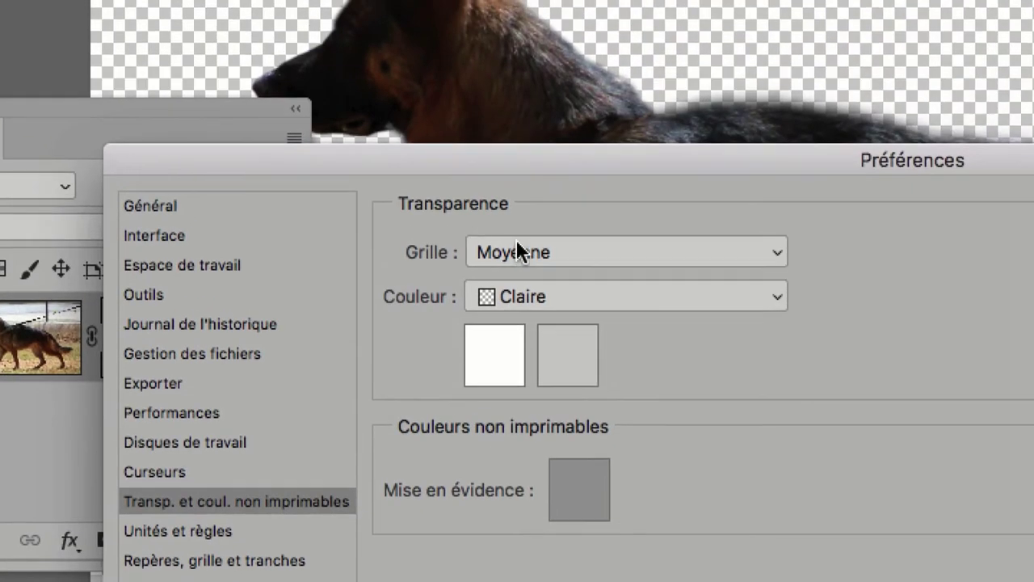
pyautogui.click(521, 249)
pyautogui.click(526, 260)
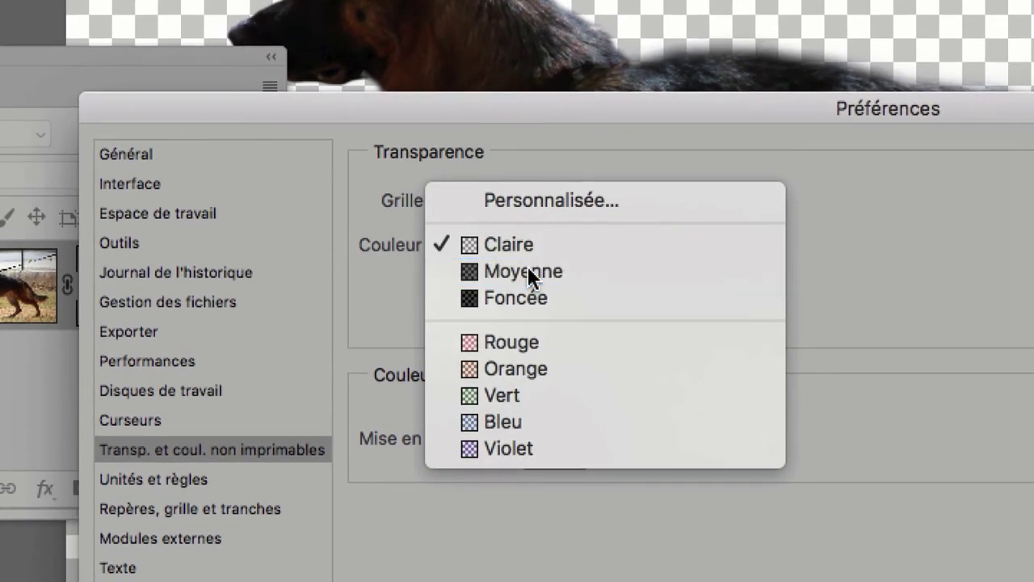
pyautogui.click(527, 272)
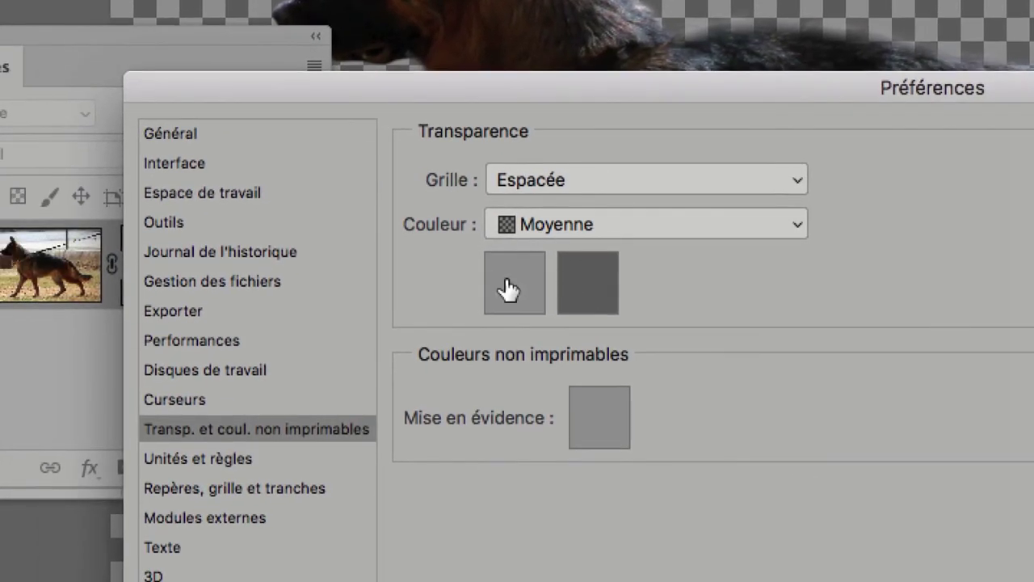
# Give the checkerboard's light squares a custom darker grey #707070 and apply the preferences
pyautogui.click(508, 288)
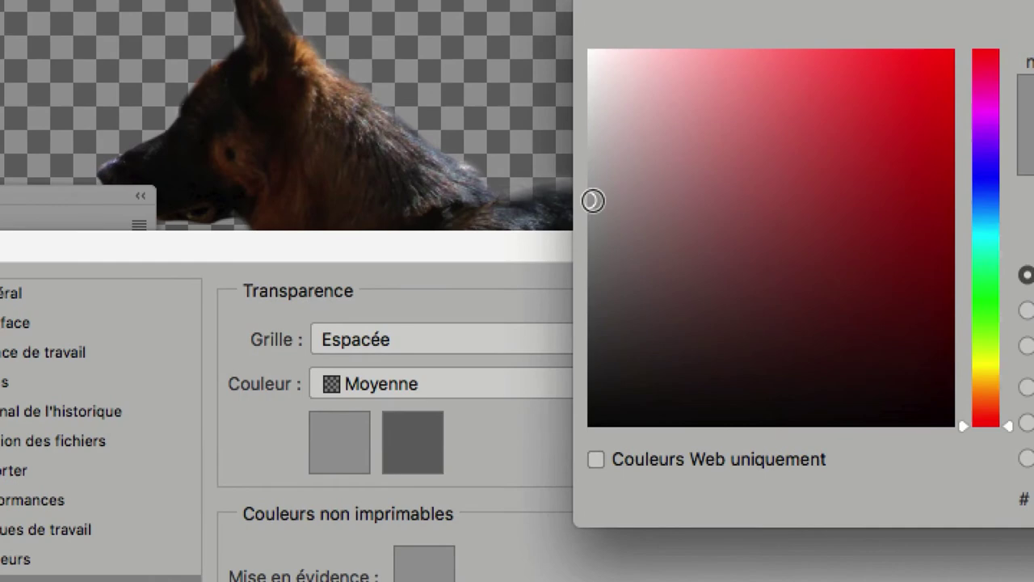
pyautogui.click(591, 204)
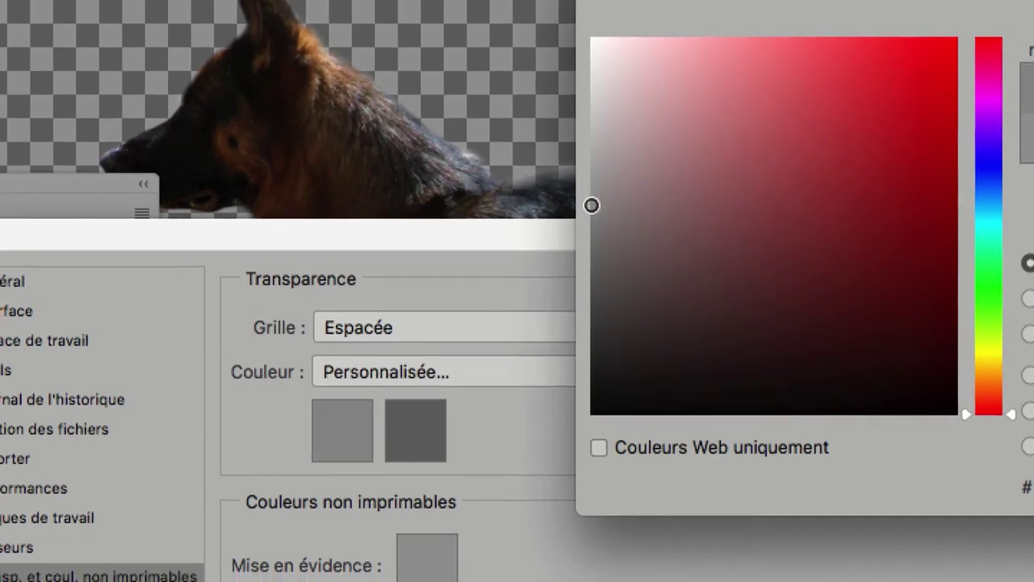
pyautogui.moveTo(591, 207); pyautogui.dragTo(589, 218)
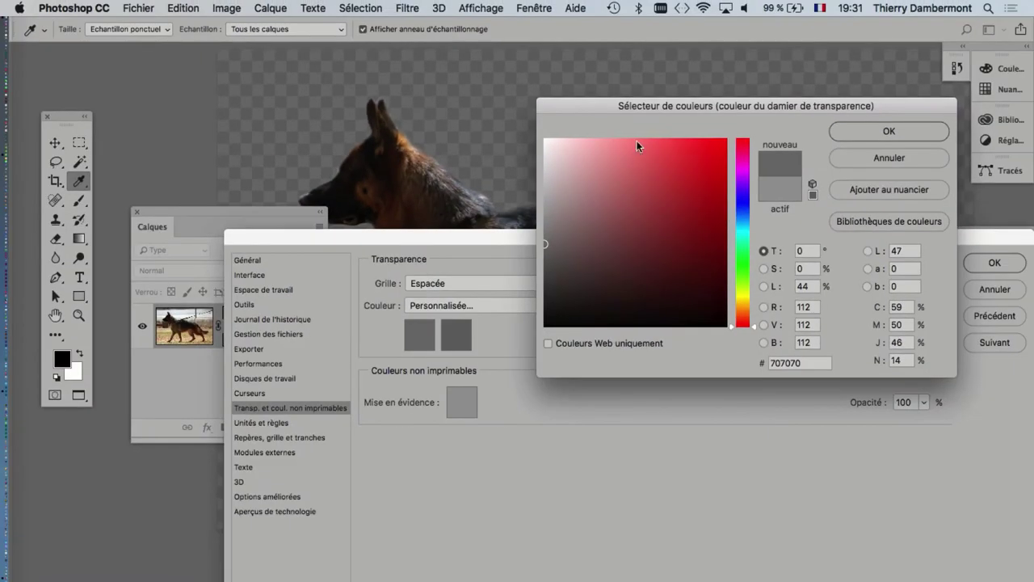
pyautogui.click(889, 133)
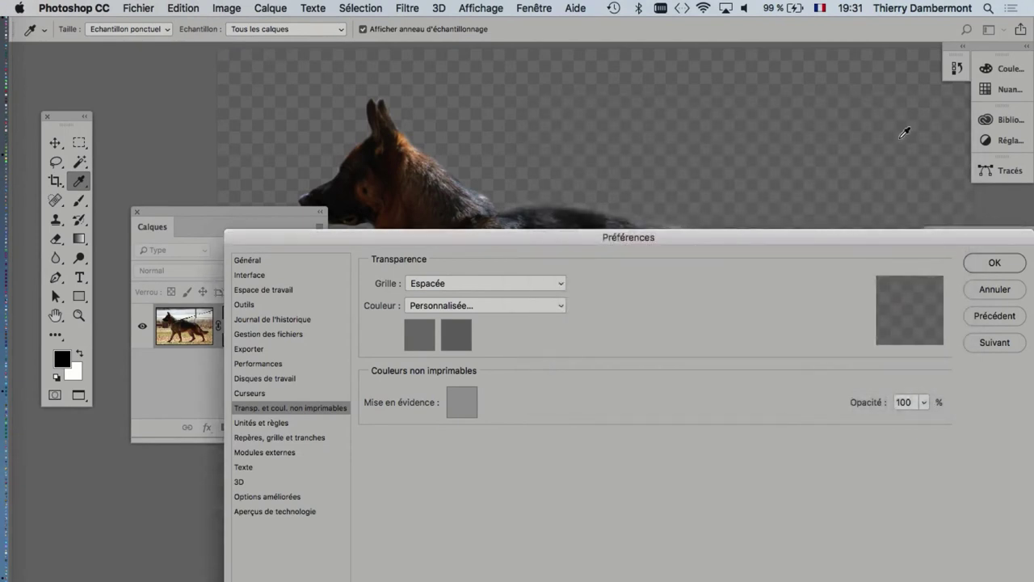
pyautogui.click(996, 266)
pyautogui.scroll(-1, 645, 264)
# Move the Layers panel away from the dog and centre the dog on the canvas
pyautogui.scroll(-1, 645, 265)
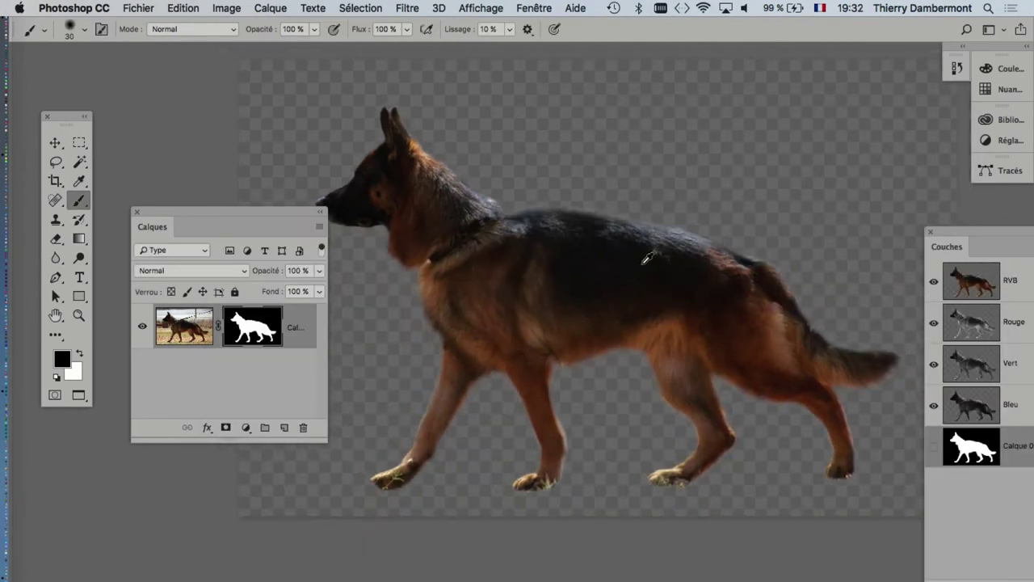
pyautogui.scroll(-1, 645, 264)
pyautogui.moveTo(318, 219); pyautogui.dragTo(222, 438)
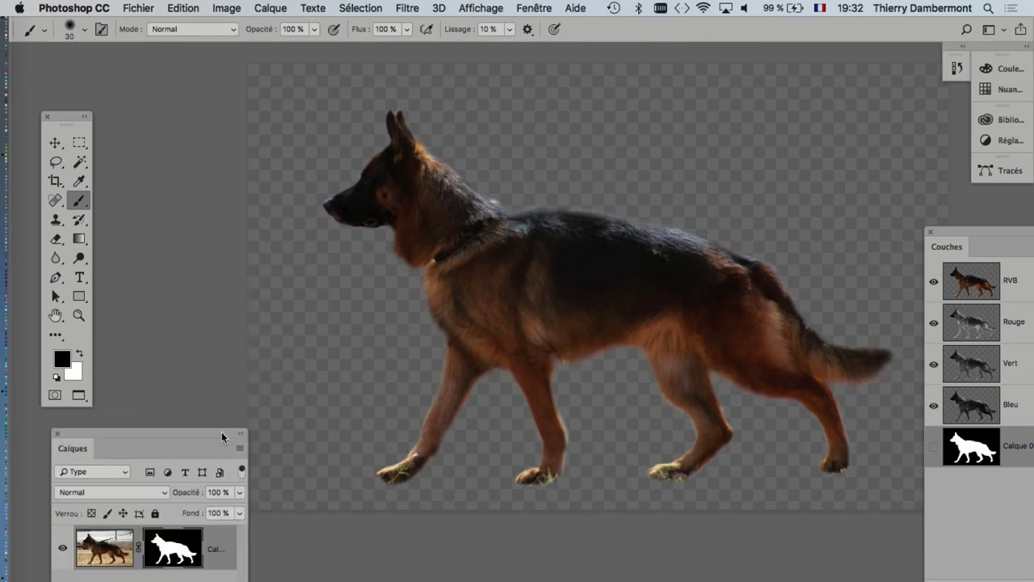
pyautogui.moveTo(495, 234); pyautogui.dragTo(418, 240)
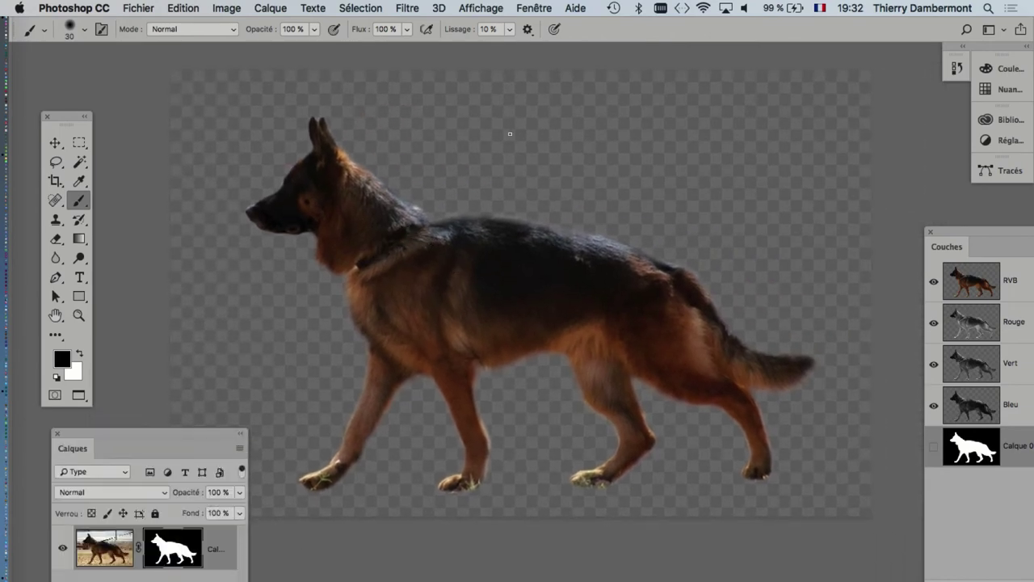
# Save the document as a layered PSD with an updated version number and maximum compatibility
pyautogui.click(138, 8)
pyautogui.click(217, 164)
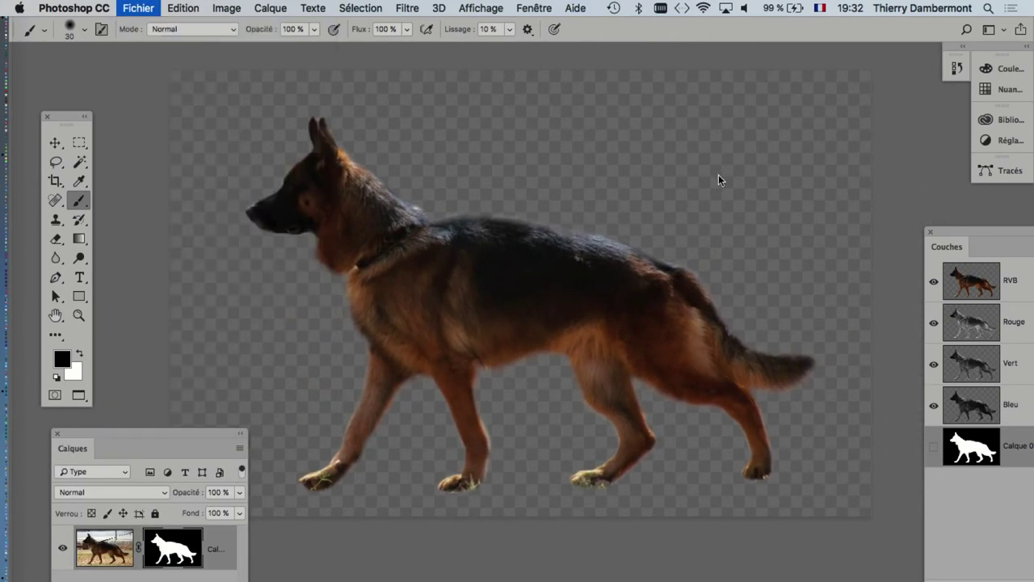
pyautogui.click(552, 85)
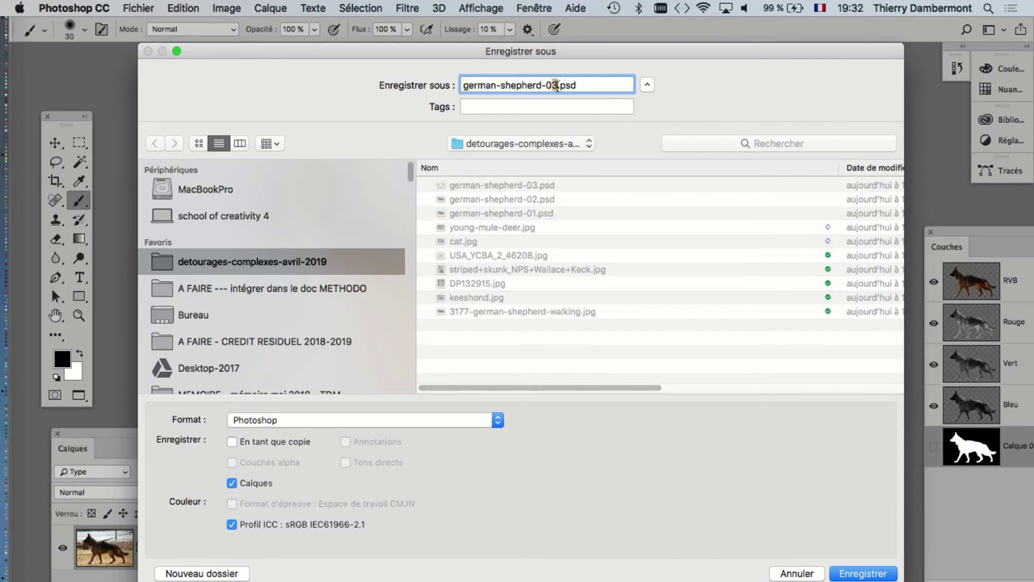
pyautogui.click(871, 575)
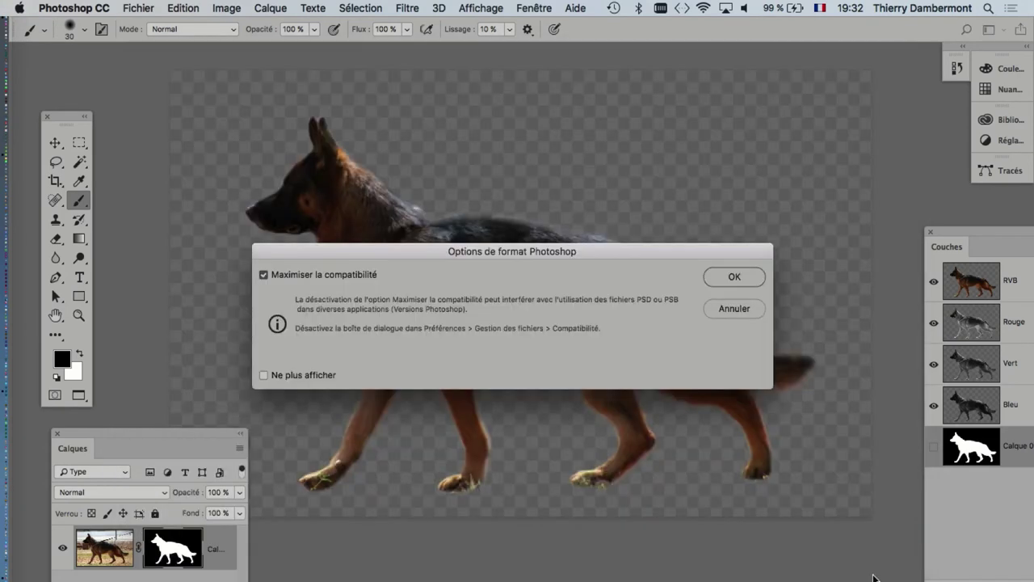
pyautogui.click(727, 276)
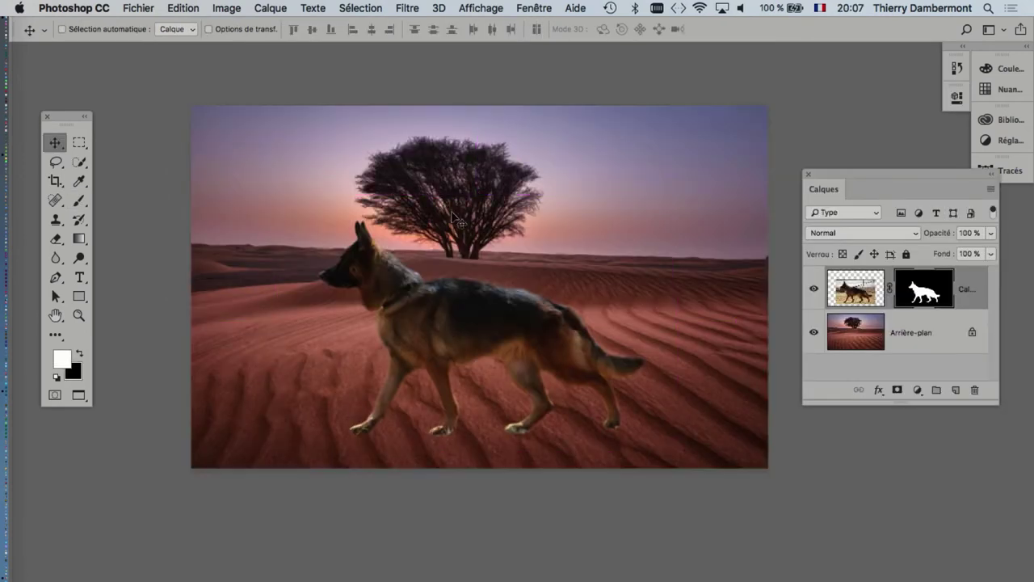
# Open 3177-german-shepherd-walking.jpg from the detourages-complexes-avril-2019 folder
pyautogui.press('super+Tab')
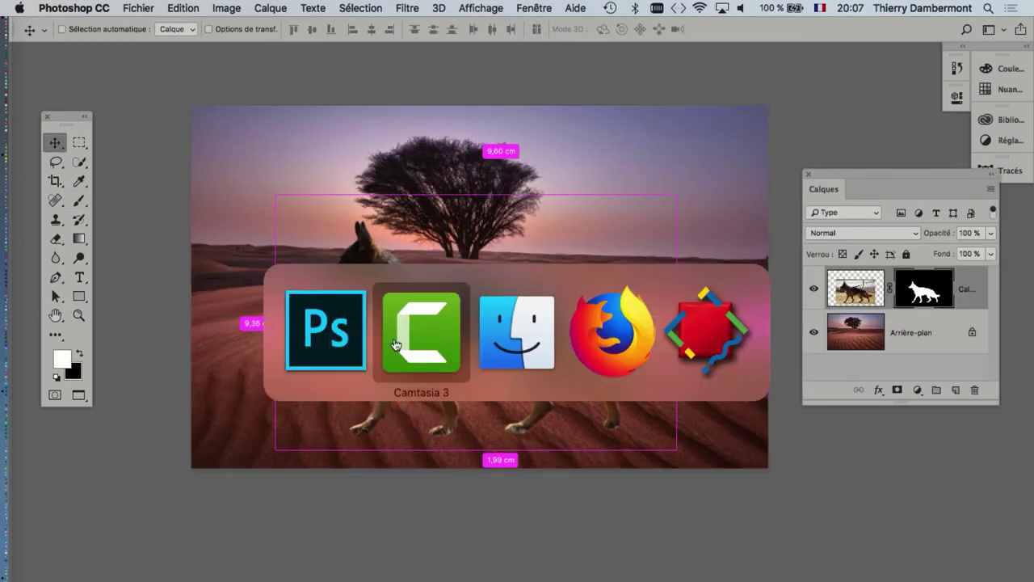
pyautogui.click(121, 8)
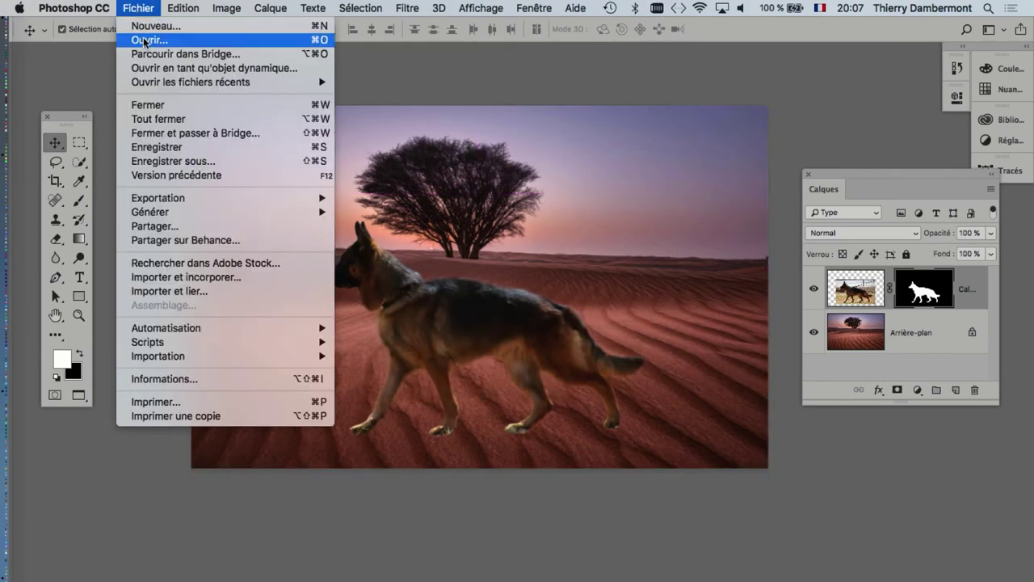
pyautogui.click(887, 285)
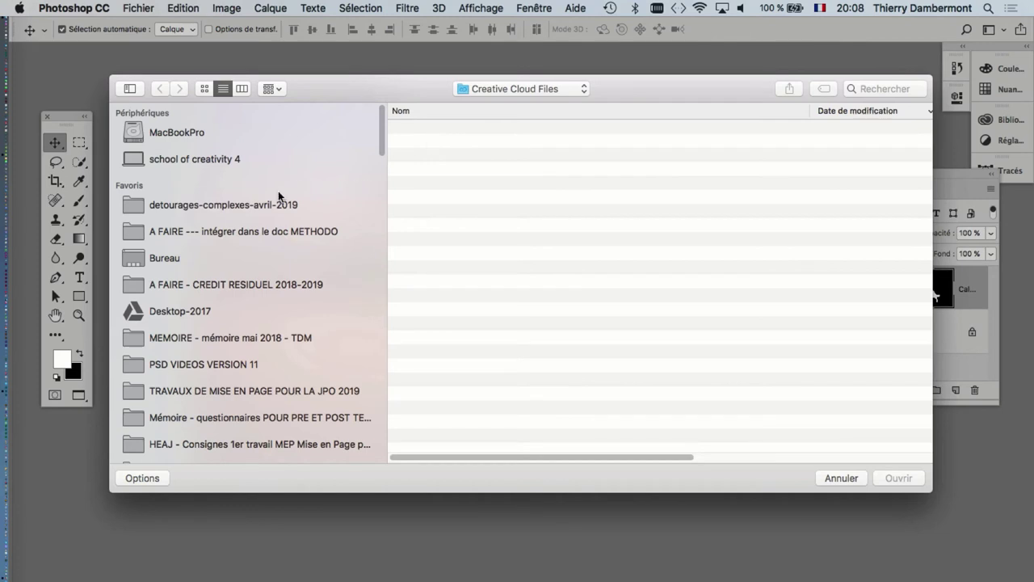
pyautogui.click(236, 205)
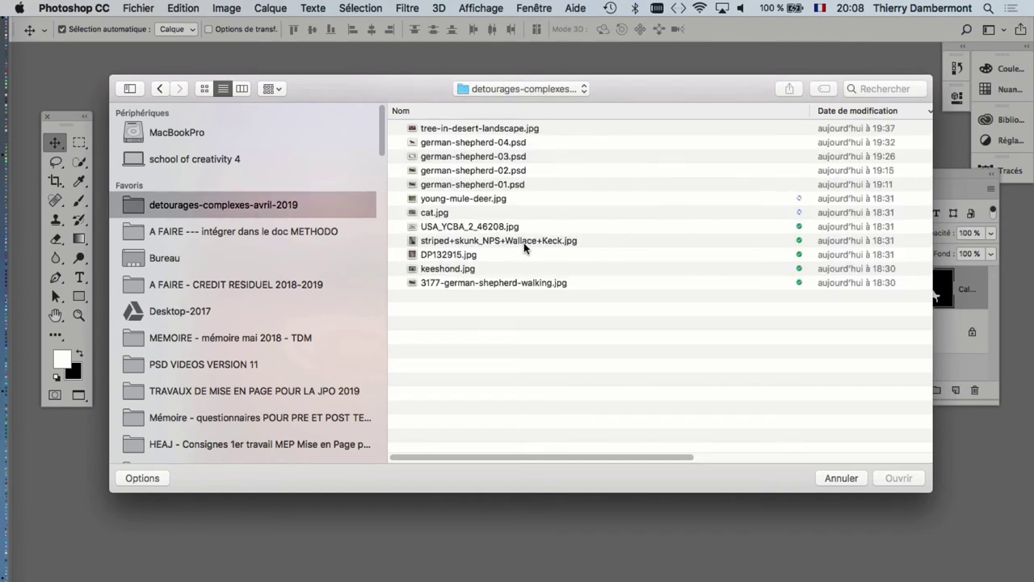
pyautogui.click(535, 198)
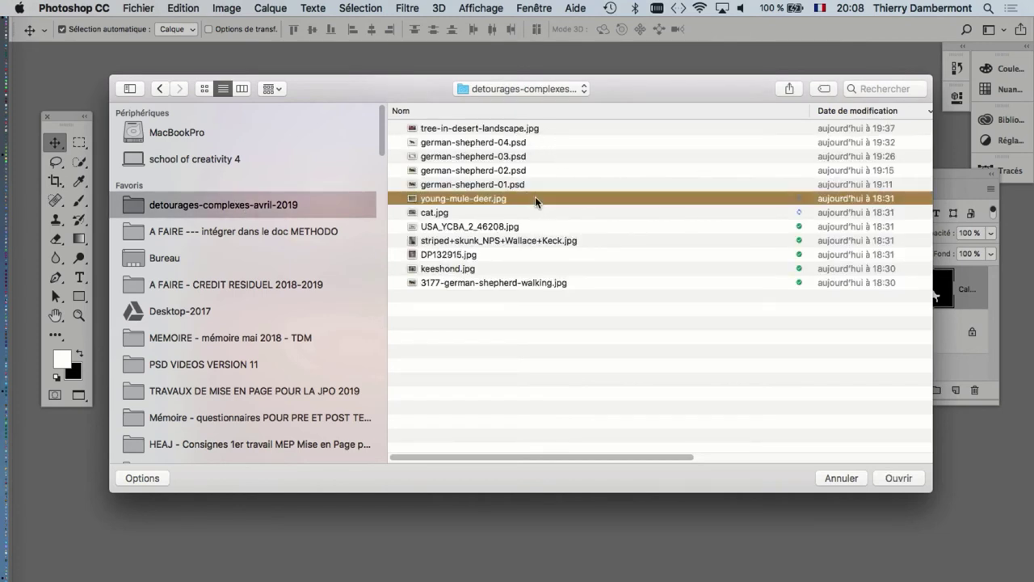
pyautogui.click(592, 282)
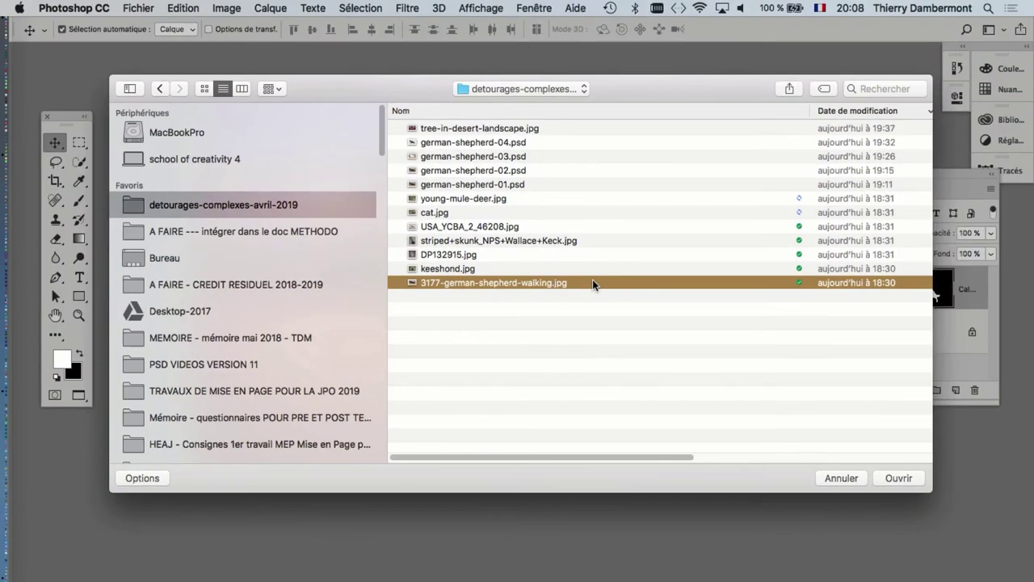
pyautogui.click(896, 479)
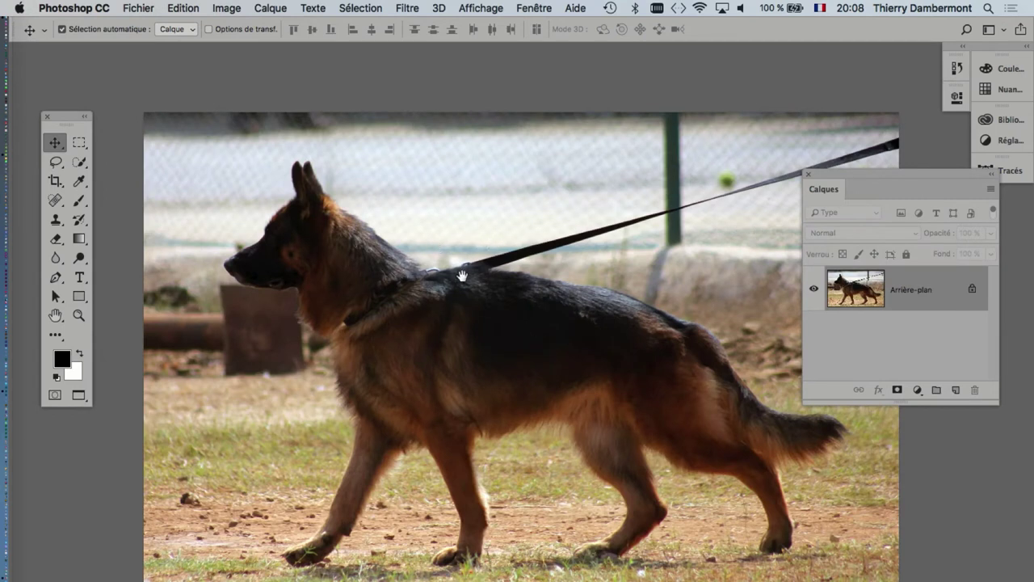
# Pan the photo slightly and move the Layers panel lower and to the right
pyautogui.moveTo(462, 275); pyautogui.dragTo(433, 255)
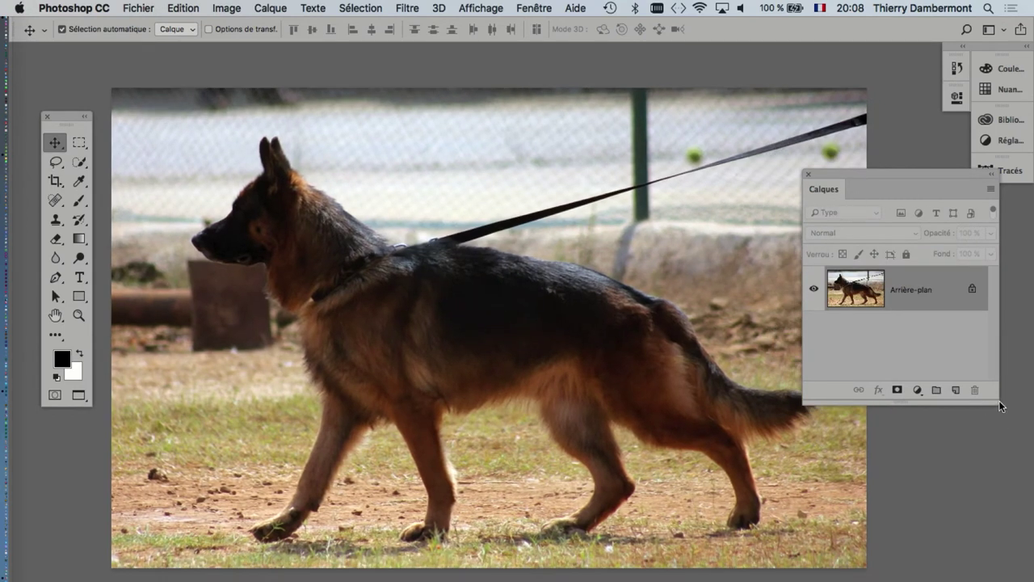
pyautogui.moveTo(997, 399); pyautogui.dragTo(998, 428)
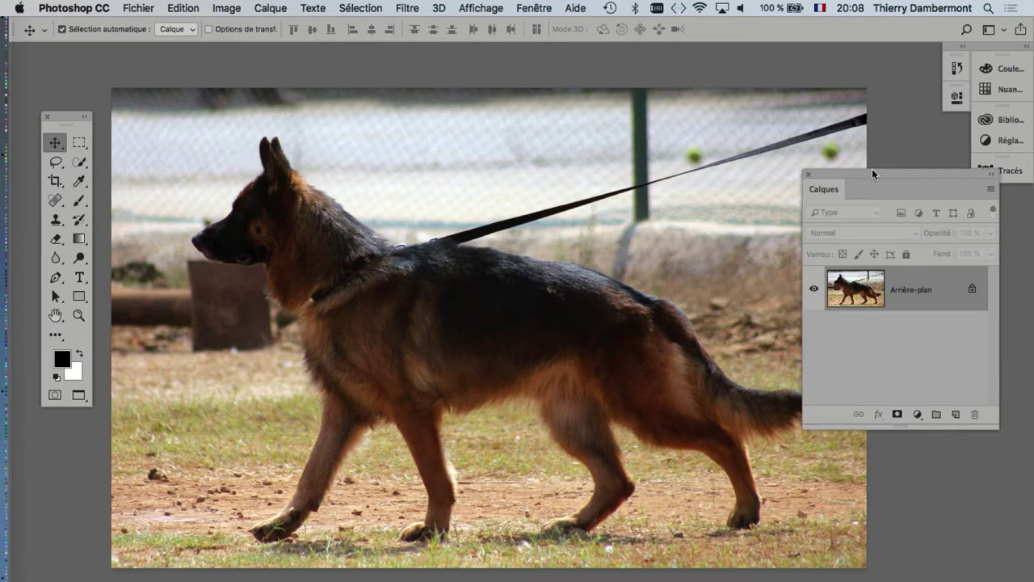
pyautogui.moveTo(872, 168); pyautogui.dragTo(892, 240)
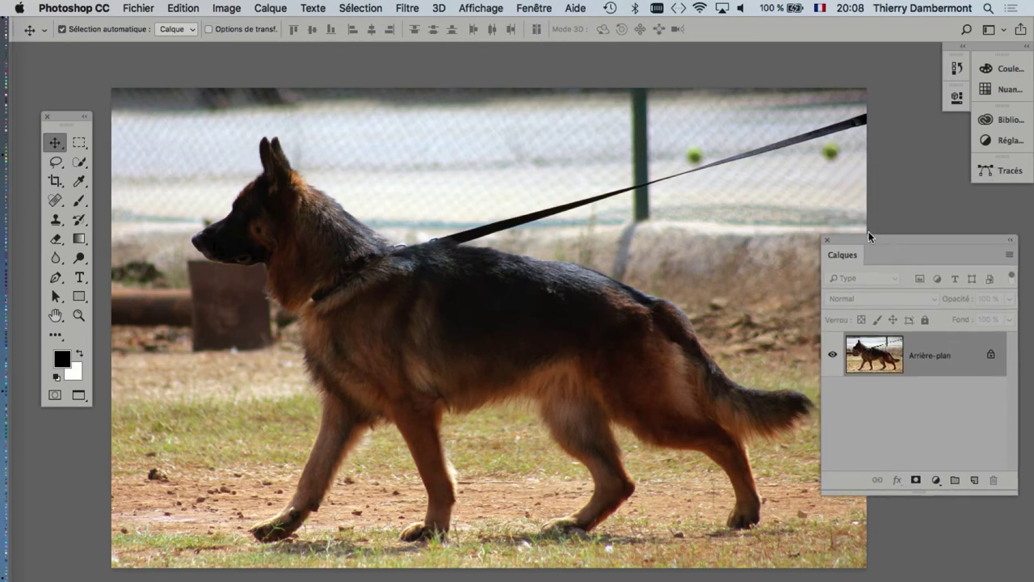
# Select the dog with Sélection > Sujet, then check the Photoshop version in About
pyautogui.click(404, 9)
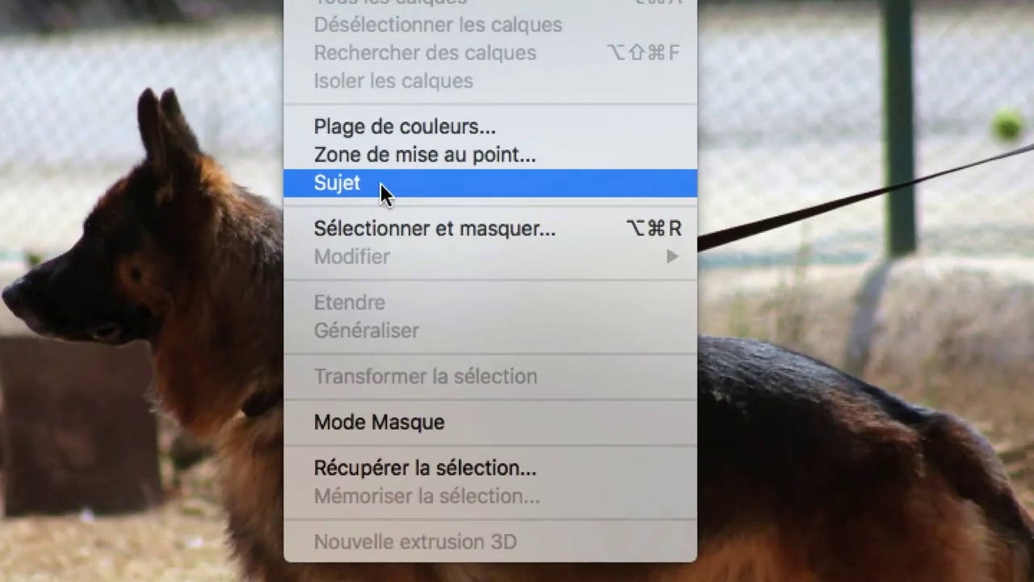
pyautogui.click(381, 184)
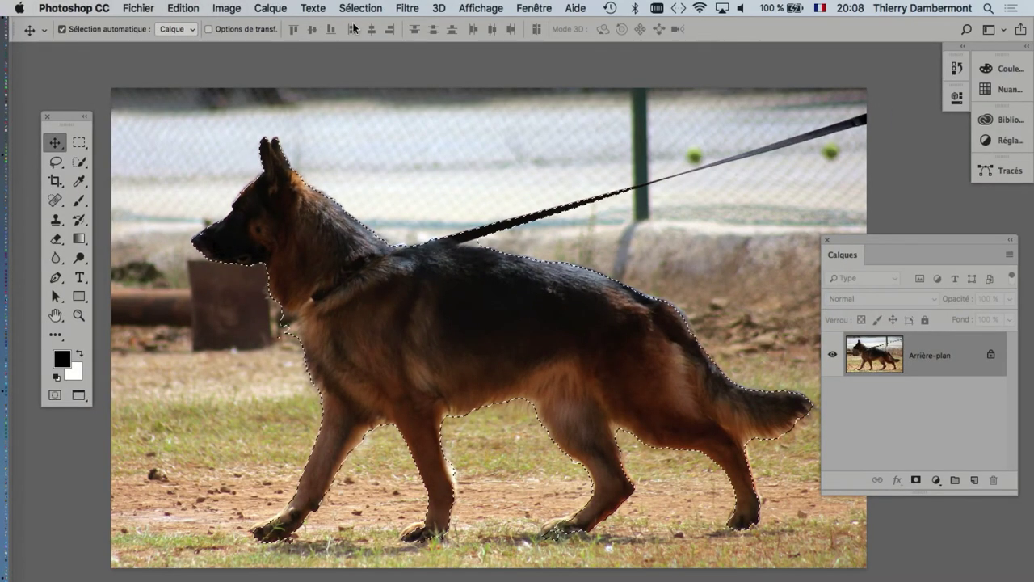
pyautogui.click(374, 7)
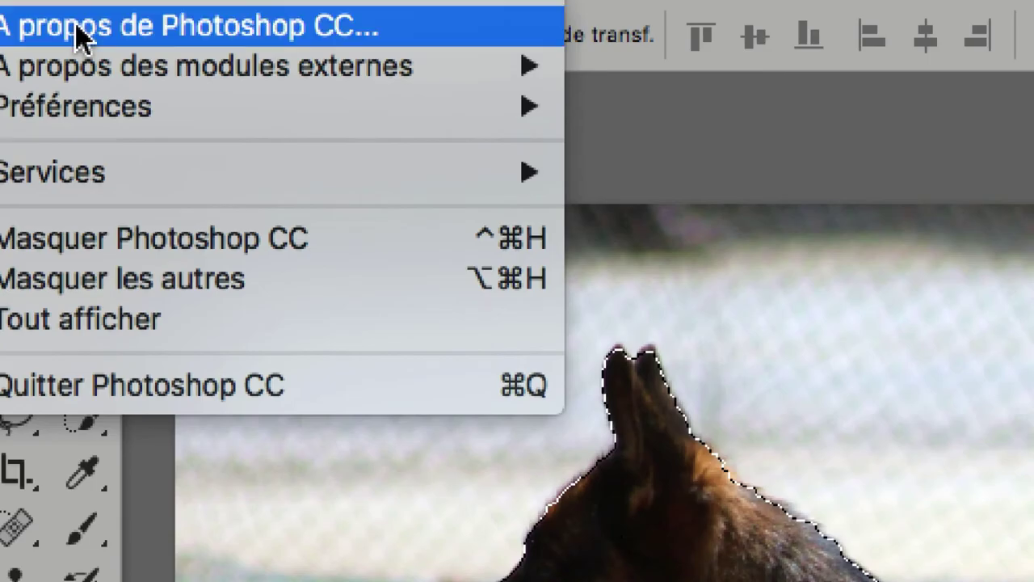
pyautogui.click(77, 26)
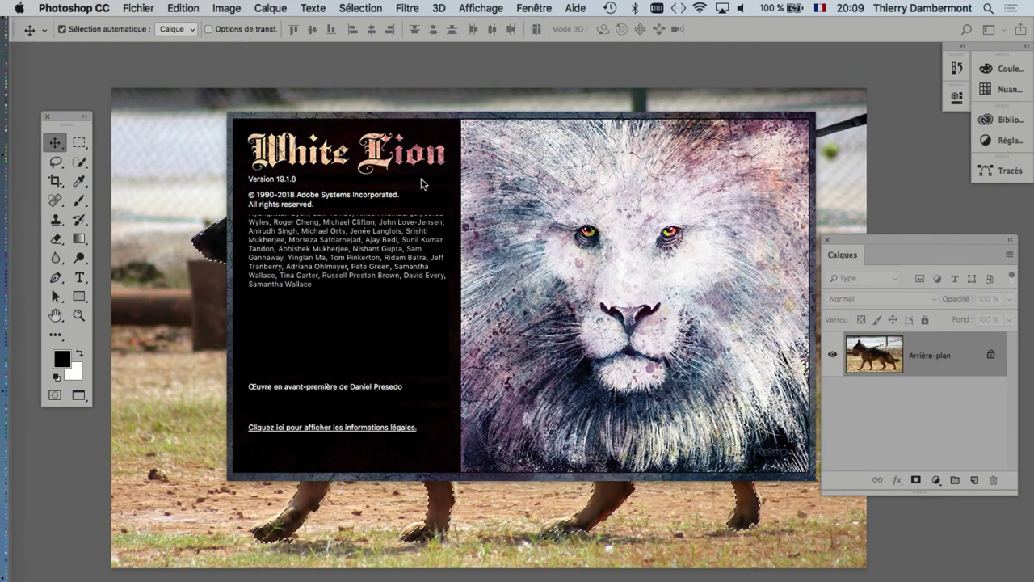
pyautogui.click(436, 198)
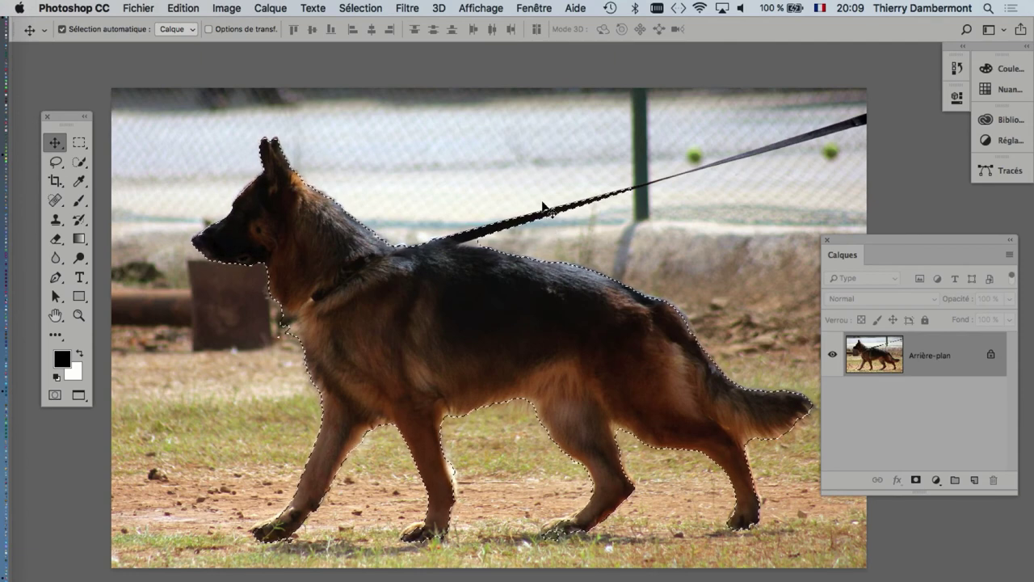
# Move the Layers panel up beside the photo, zoom out and pan up-left
pyautogui.moveTo(857, 244); pyautogui.dragTo(768, 97)
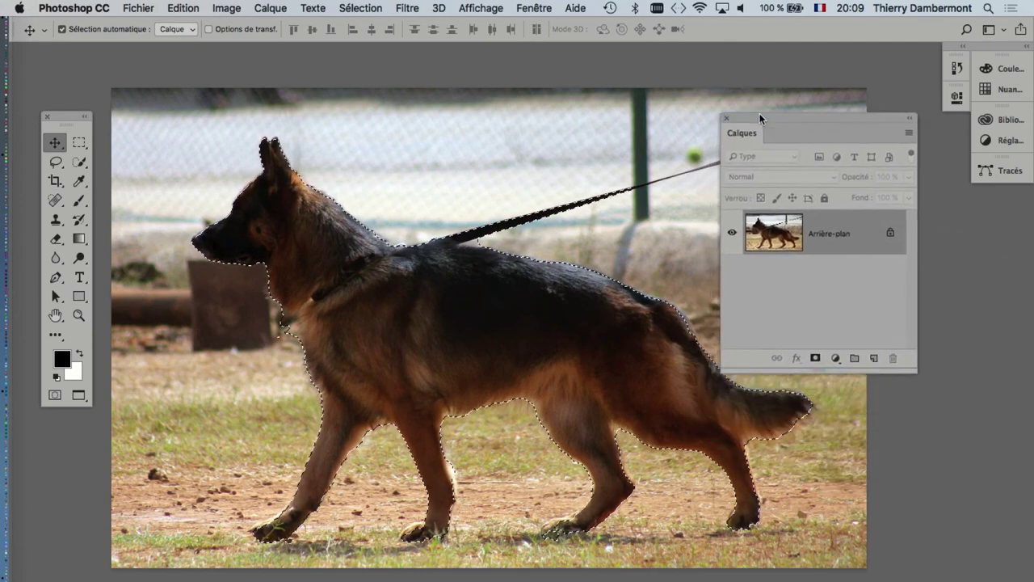
pyautogui.scroll(-2, 437, 313)
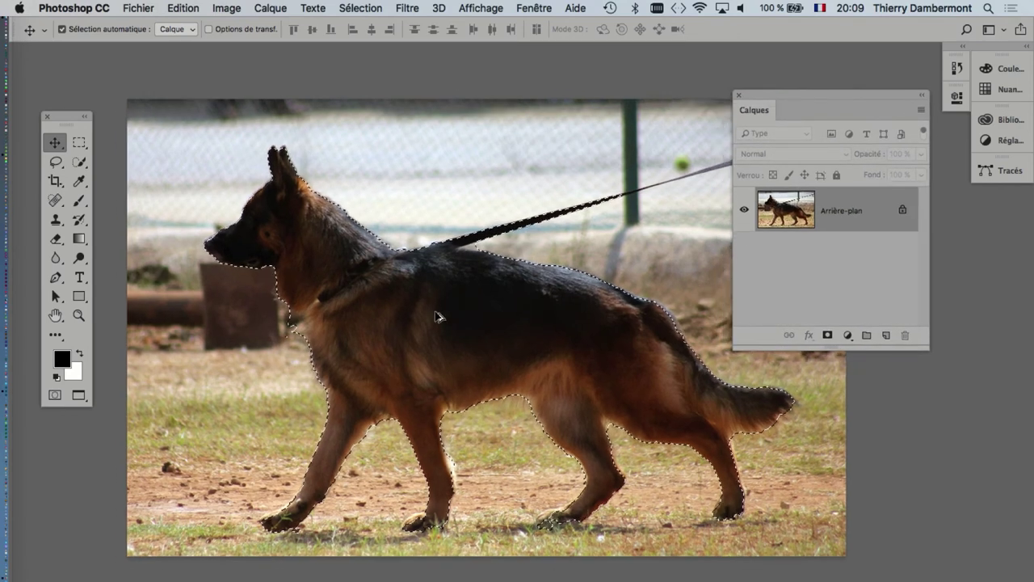
pyautogui.scroll(-1, 437, 313)
pyautogui.scroll(-2, 435, 311)
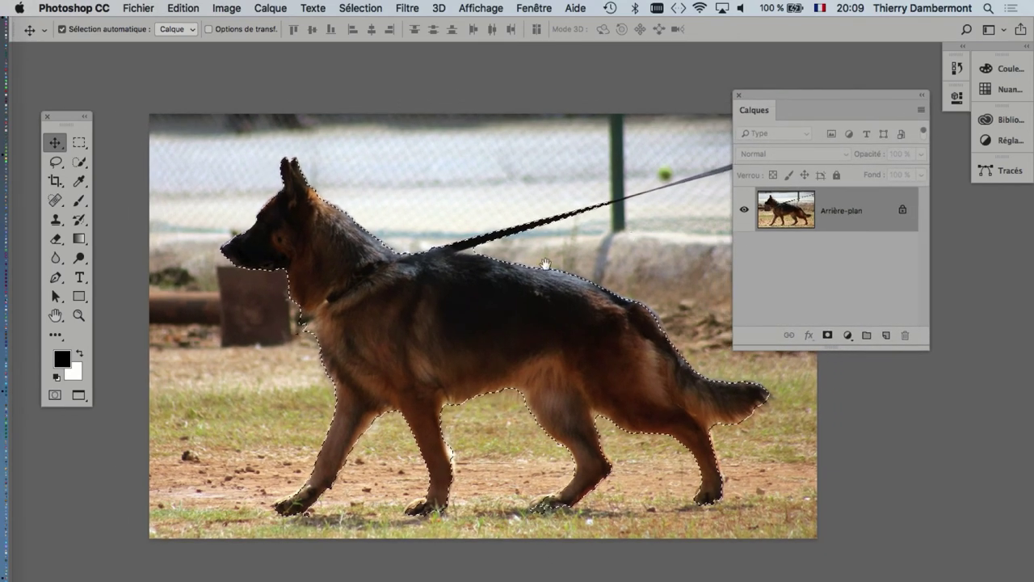
pyautogui.moveTo(546, 263); pyautogui.dragTo(512, 218)
# Add a Faire apparaître la sélection layer mask to isolate the dog and part of its leash
pyautogui.click(271, 8)
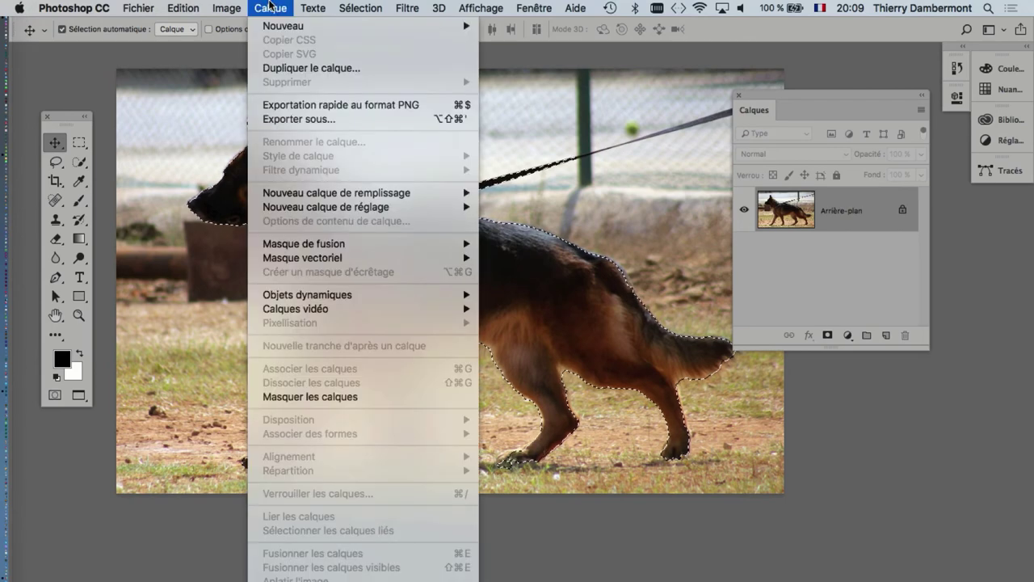
pyautogui.click(271, 8)
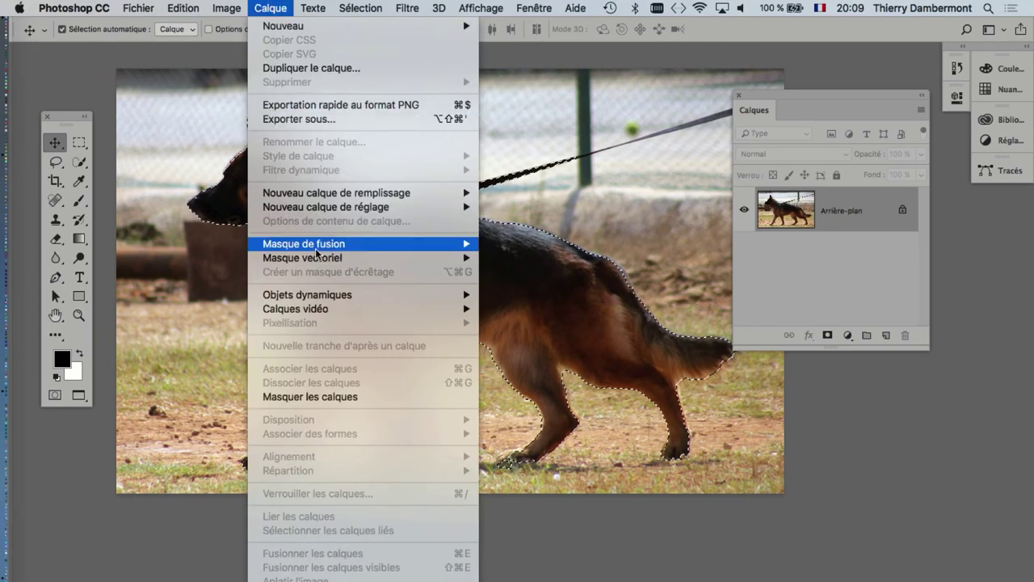
pyautogui.moveTo(304, 243)
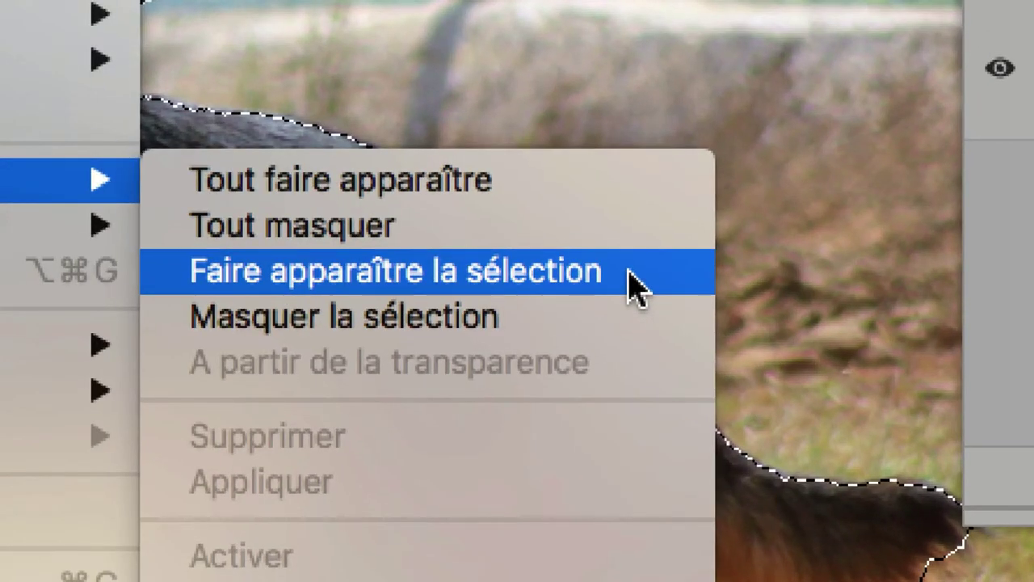
pyautogui.click(630, 272)
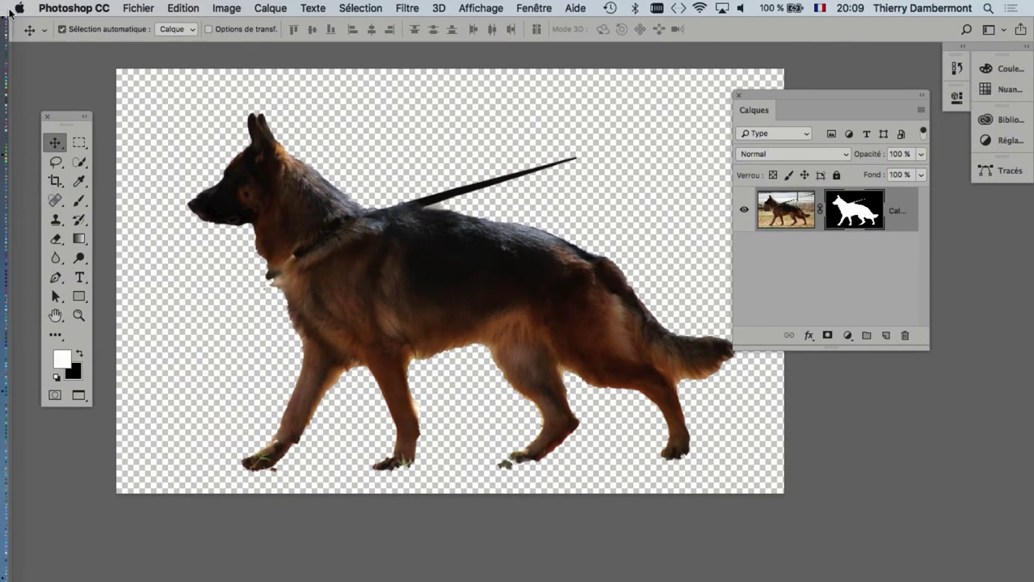
pyautogui.click(73, 8)
pyautogui.moveTo(75, 54)
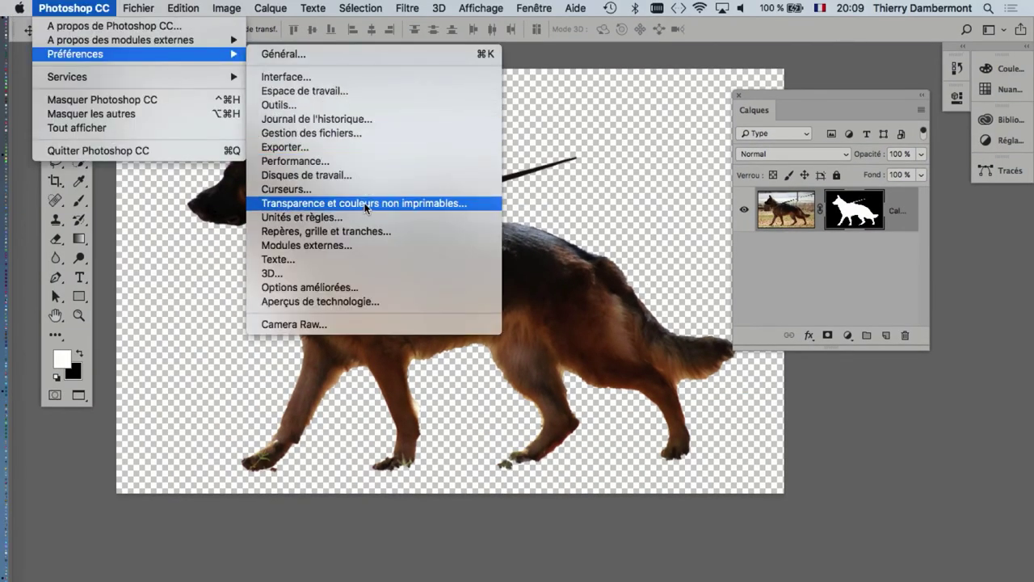
# Set the transparency checkerboard to Medium with custom darker grey 717070 and save preferences
pyautogui.click(476, 203)
pyautogui.click(363, 184)
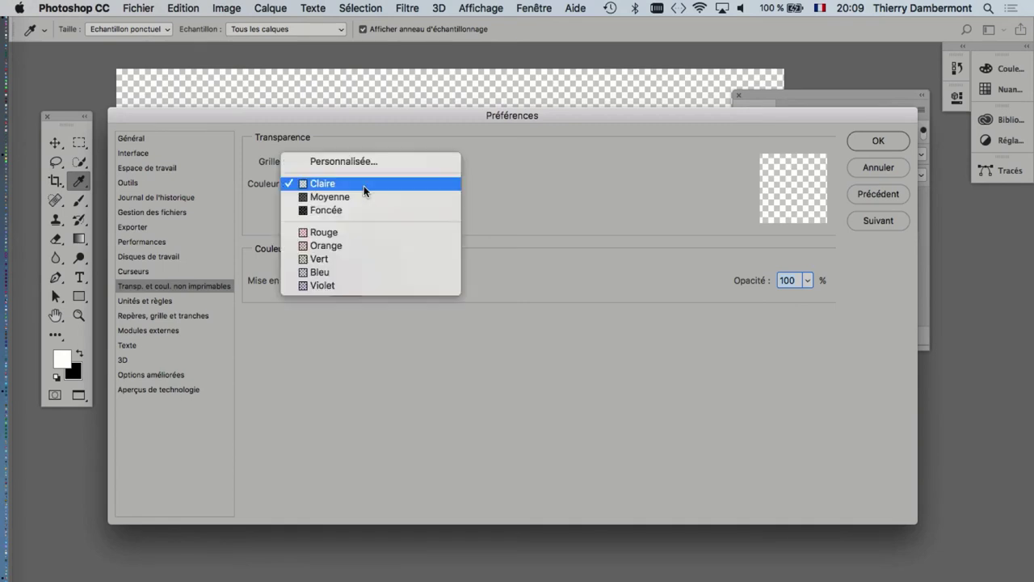
pyautogui.click(358, 199)
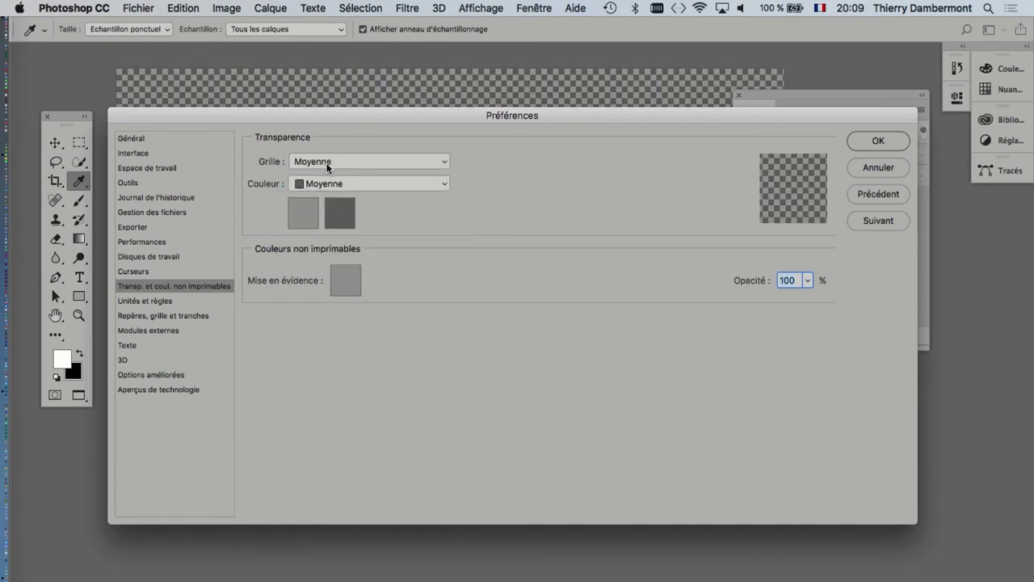
pyautogui.click(303, 213)
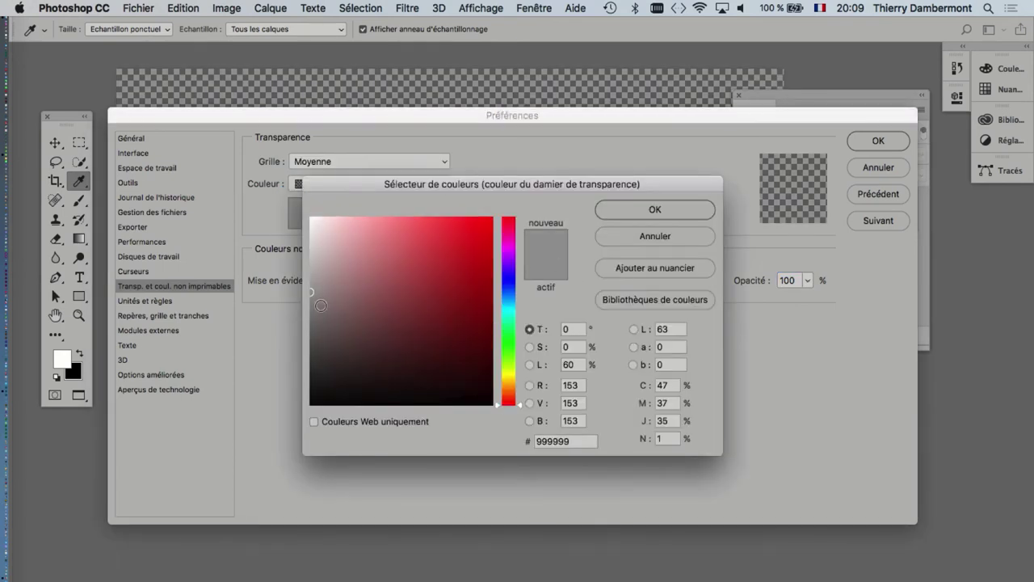
pyautogui.click(311, 321)
pyautogui.click(702, 210)
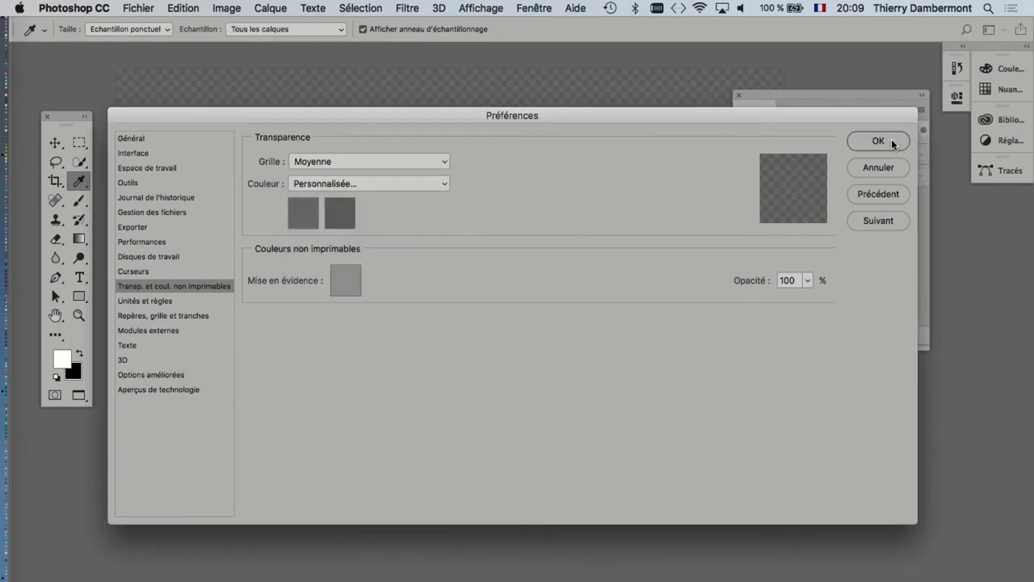
pyautogui.click(879, 141)
pyautogui.scroll(2, 269, 194)
pyautogui.scroll(1, 269, 194)
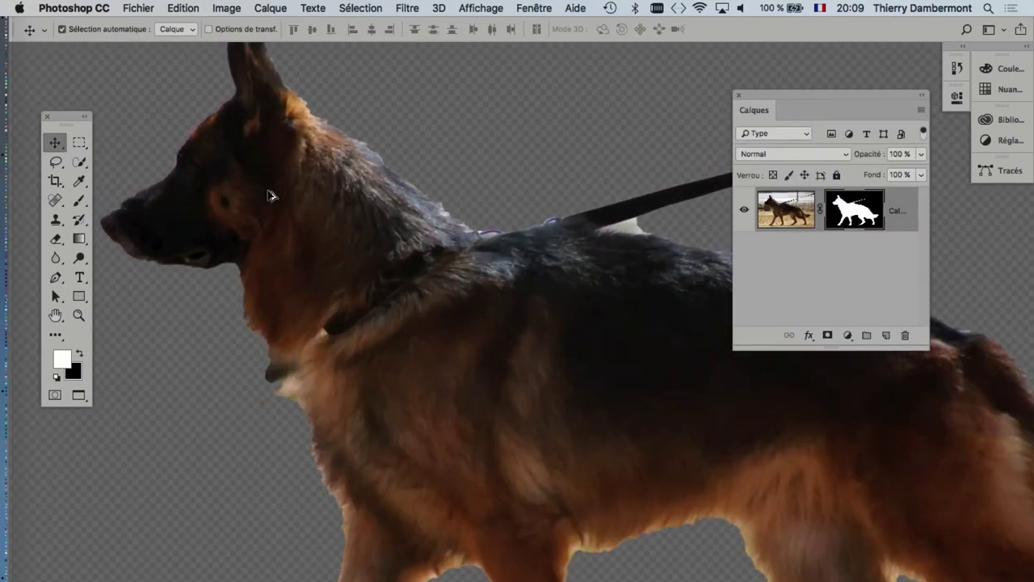
pyautogui.scroll(1, 269, 193)
pyautogui.scroll(1, 269, 194)
pyautogui.scroll(-3, 430, 275)
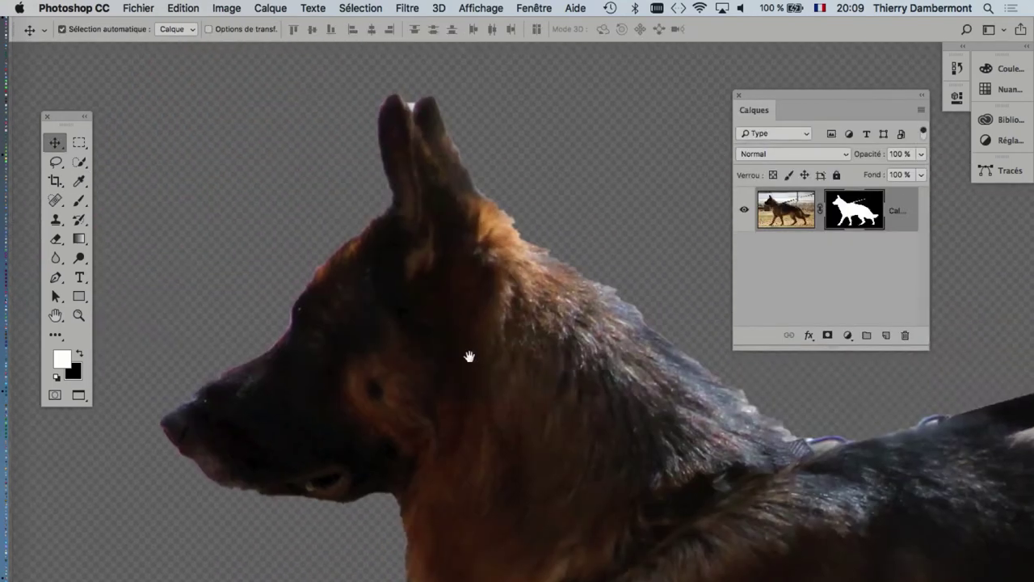
pyautogui.scroll(1, 288, 342)
pyautogui.scroll(1, 287, 343)
pyautogui.scroll(1, 287, 345)
pyautogui.scroll(1, 312, 347)
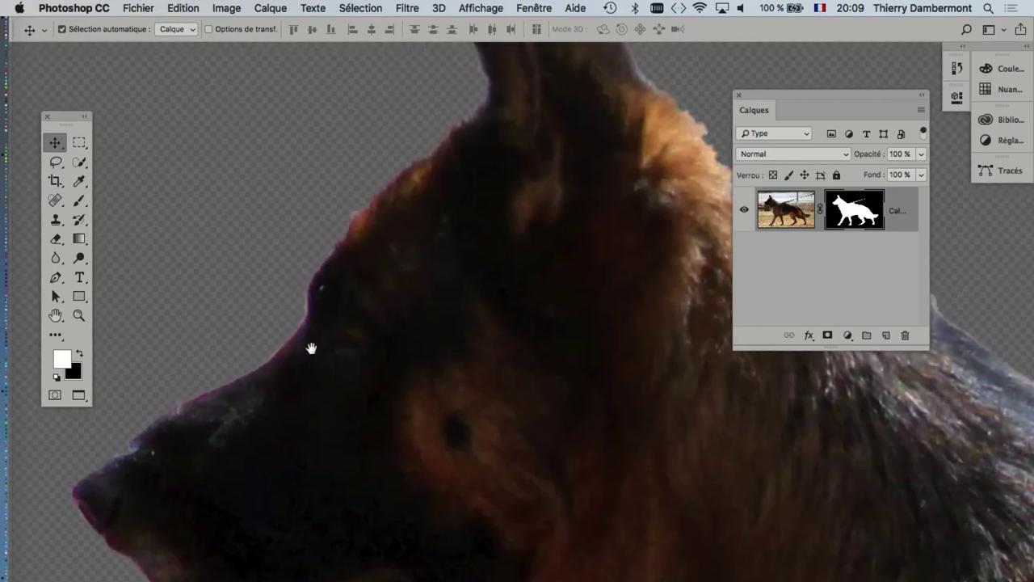
pyautogui.scroll(1, 339, 367)
pyautogui.scroll(1, 334, 380)
pyautogui.moveTo(491, 393); pyautogui.dragTo(264, 304)
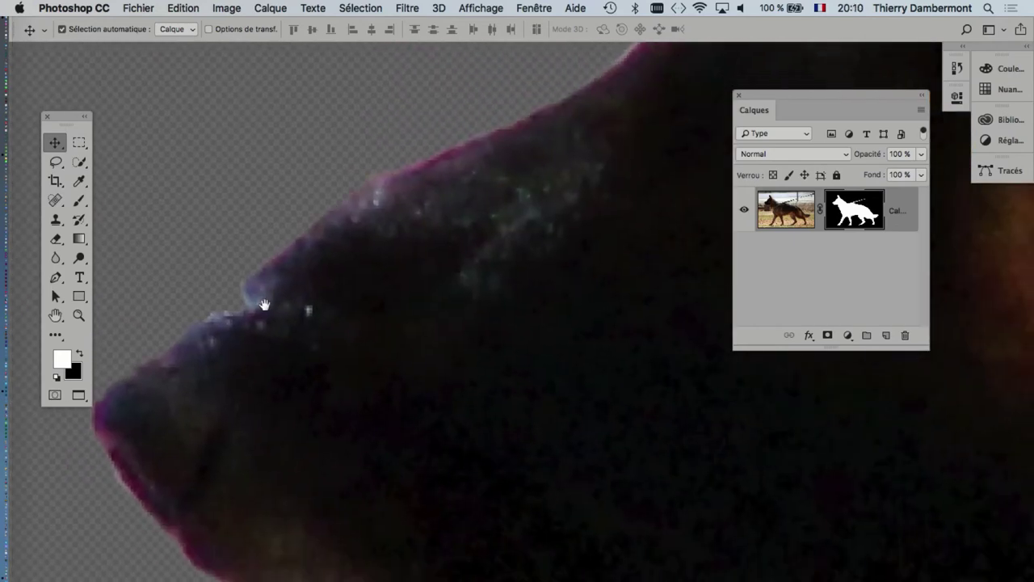
pyautogui.scroll(-1, 287, 301)
pyautogui.scroll(-1, 288, 307)
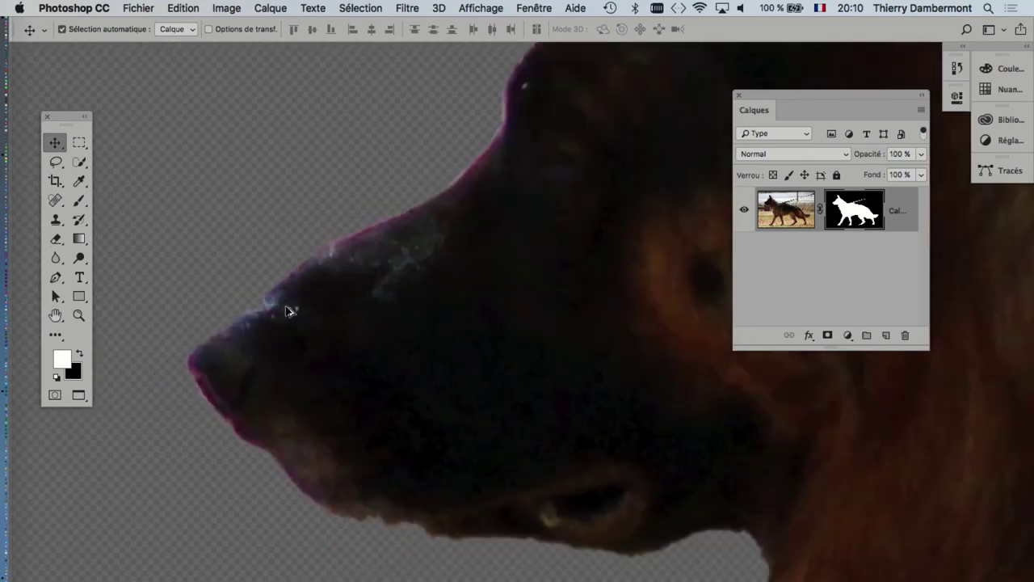
pyautogui.scroll(-1, 295, 307)
pyautogui.moveTo(404, 278); pyautogui.dragTo(375, 289)
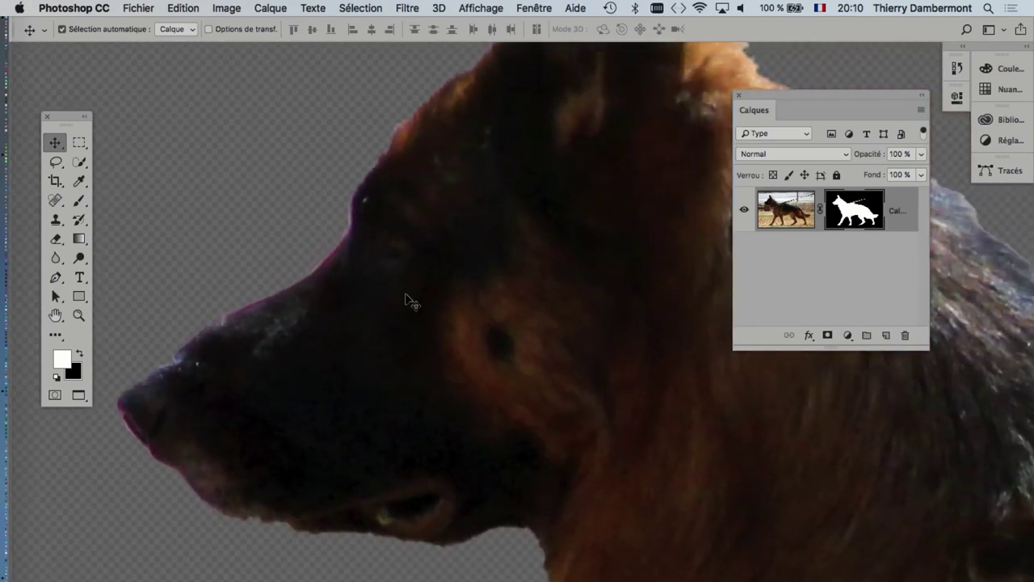
pyautogui.moveTo(439, 250); pyautogui.dragTo(343, 313)
pyautogui.scroll(-1, 343, 313)
pyautogui.scroll(1, 411, 337)
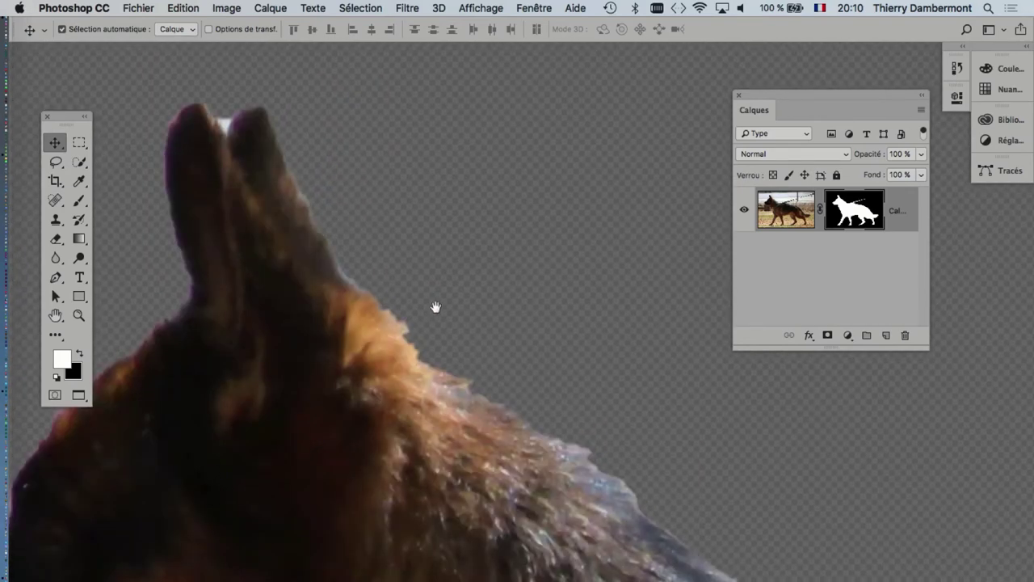
pyautogui.scroll(1, 452, 323)
pyautogui.scroll(-5, 507, 360)
pyautogui.hscroll(5, 458, 411)
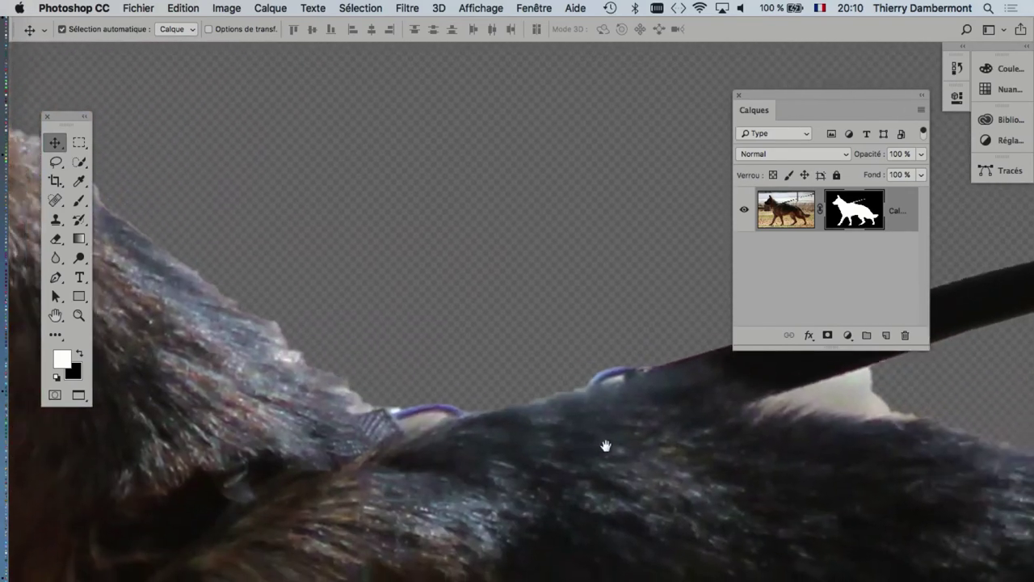
pyautogui.hscroll(10, 533, 441)
pyautogui.hscroll(2, 582, 467)
pyautogui.hscroll(2, 596, 473)
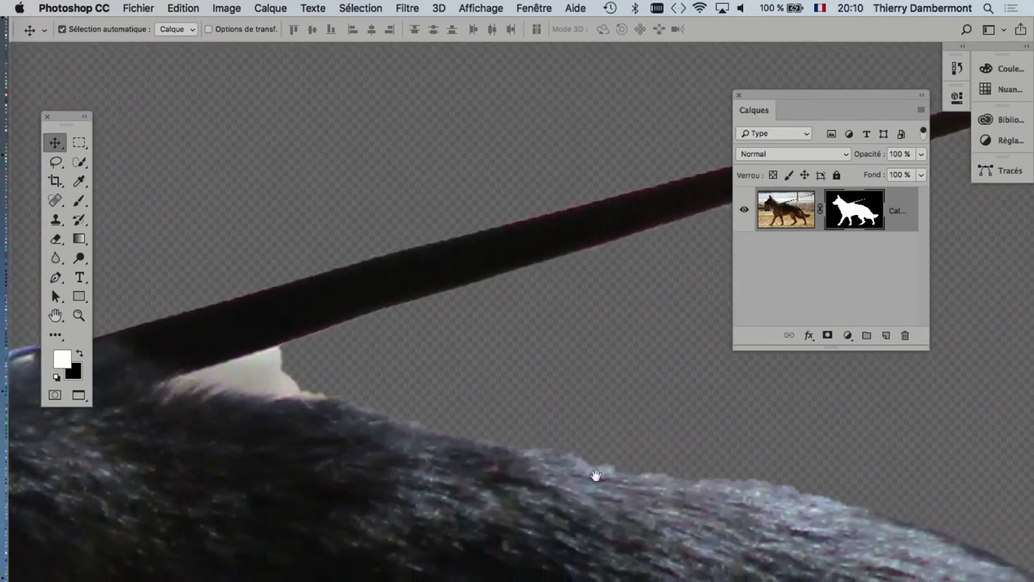
pyautogui.hscroll(6, 353, 383)
pyautogui.scroll(-2, 353, 383)
pyautogui.hscroll(5, 353, 383)
pyautogui.scroll(-3, 489, 411)
pyautogui.scroll(-3, 547, 450)
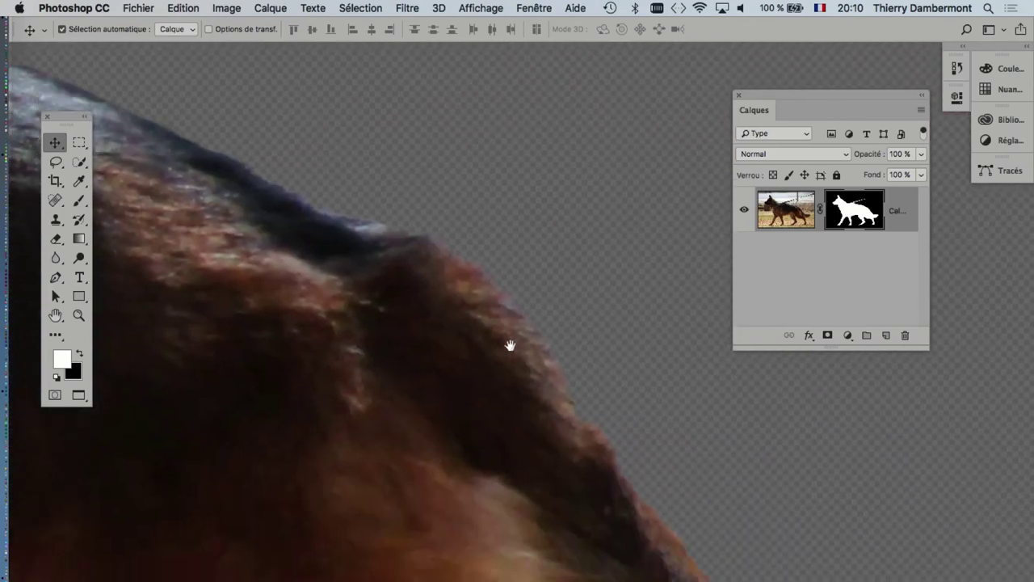
pyautogui.scroll(-1, 547, 363)
pyautogui.hscroll(5, 527, 353)
pyautogui.scroll(-3, 526, 353)
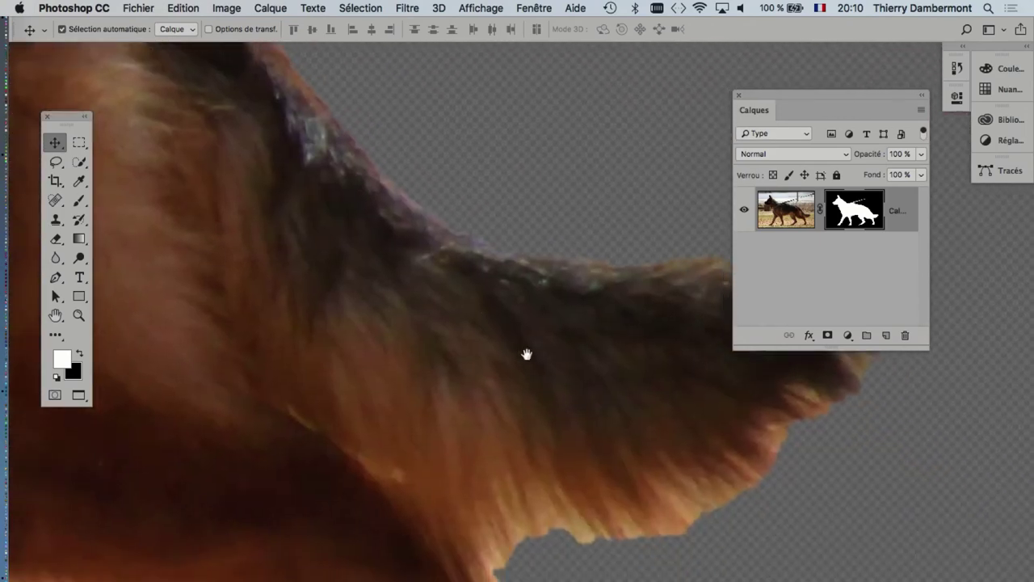
pyautogui.hscroll(3, 521, 356)
pyautogui.hscroll(3, 520, 356)
pyautogui.scroll(-2, 369, 328)
pyautogui.scroll(-2, 504, 453)
pyautogui.scroll(3, 480, 448)
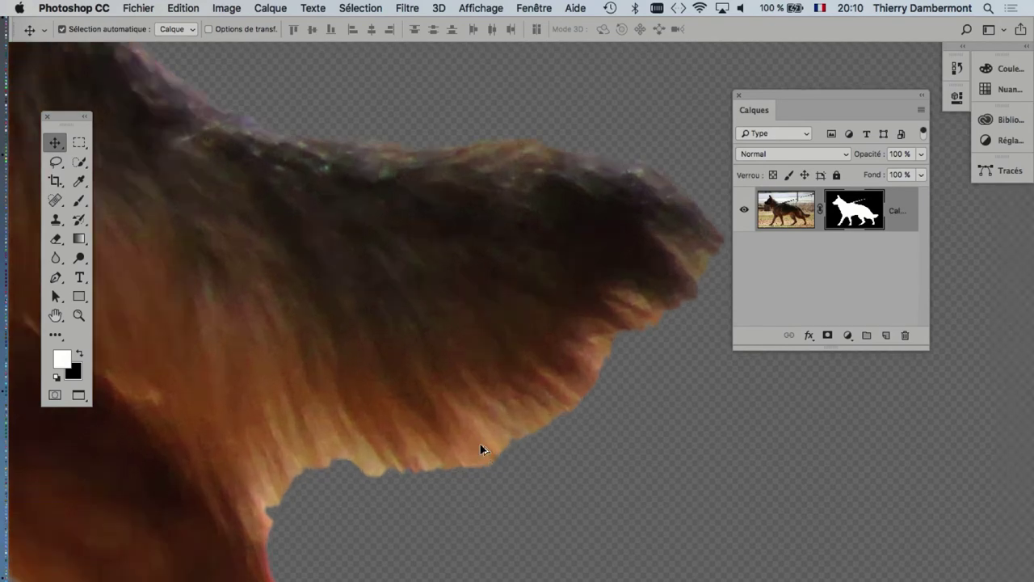
pyautogui.scroll(5, 539, 413)
pyautogui.scroll(-5, 540, 413)
pyautogui.scroll(-2, 476, 416)
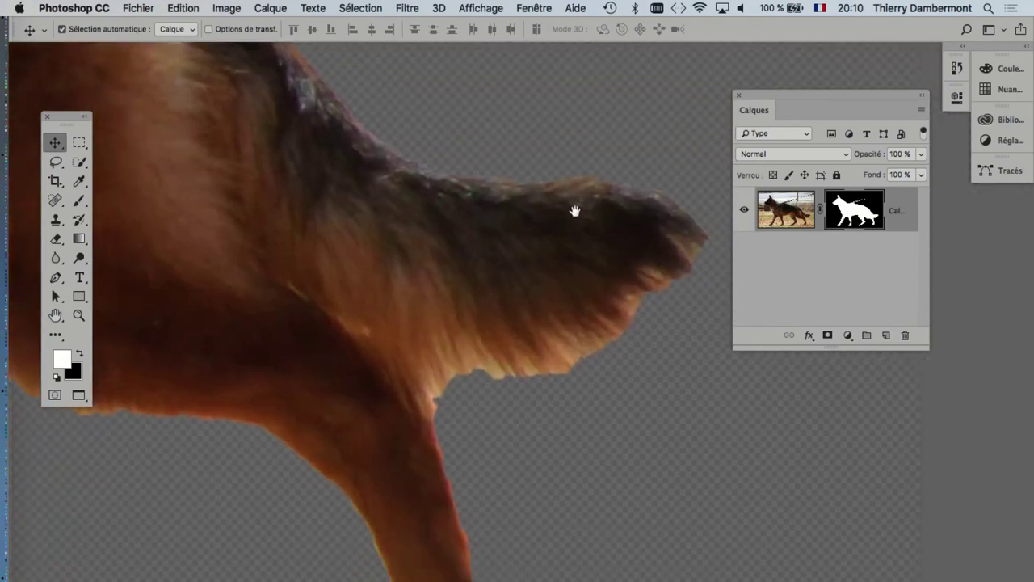
pyautogui.scroll(-3, 537, 289)
pyautogui.hscroll(-2, 537, 288)
pyautogui.hscroll(-3, 550, 342)
pyautogui.scroll(2, 549, 342)
pyautogui.scroll(1, 528, 261)
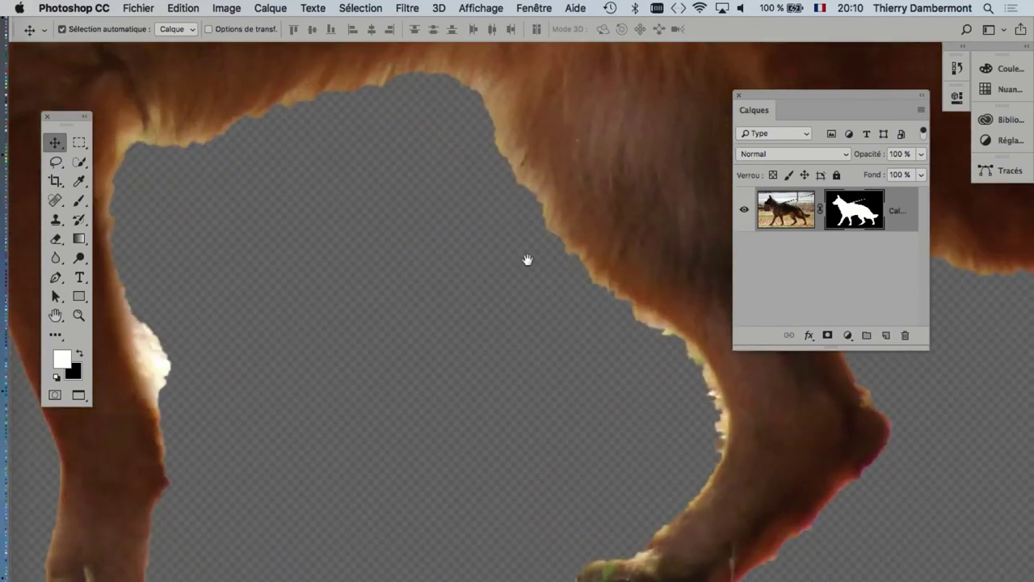
pyautogui.hscroll(-2, 605, 279)
pyautogui.hscroll(-5, 590, 286)
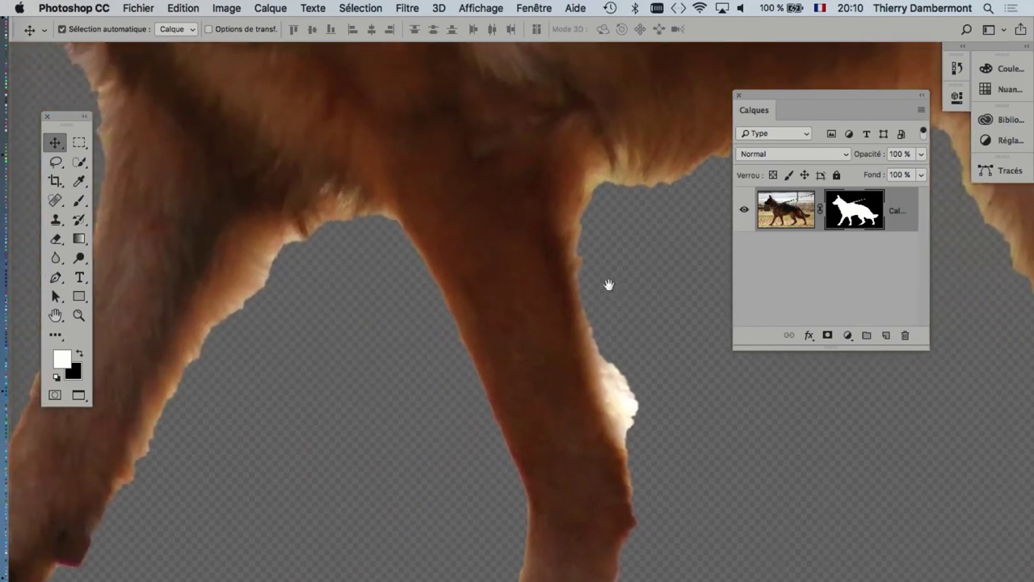
pyautogui.hscroll(-2, 607, 284)
pyautogui.scroll(1, 607, 283)
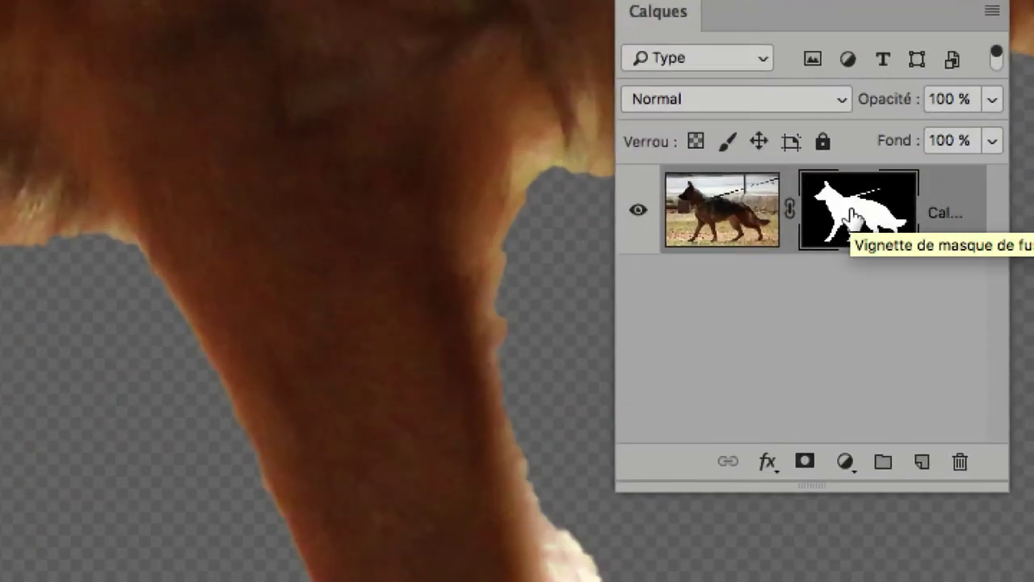
# Disable the mask, show the Channels panel, and display the mask as a red overlay
pyautogui.keyDown('shift'); pyautogui.click(853, 213); pyautogui.keyUp('shift')
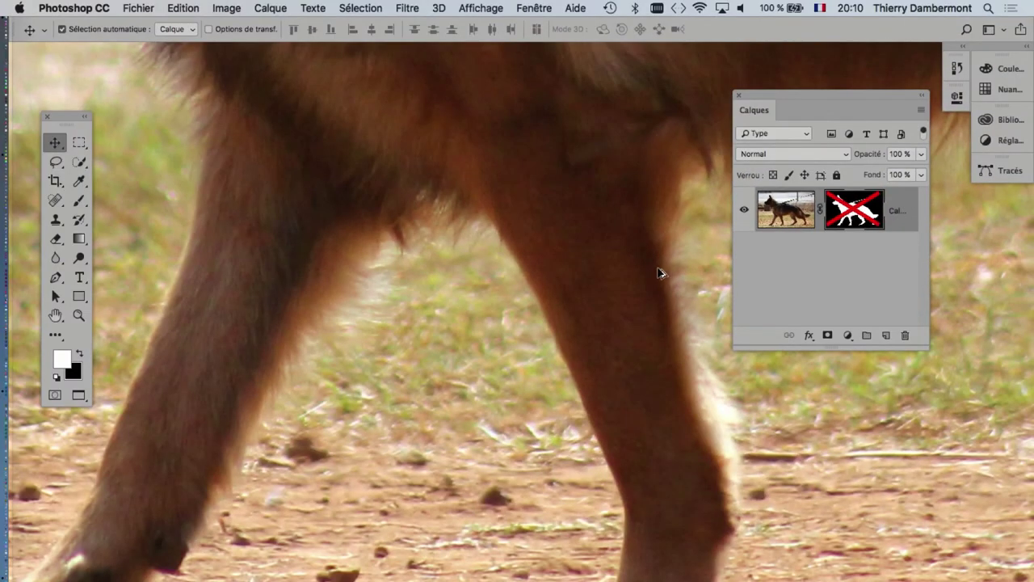
pyautogui.scroll(-3, 658, 273)
pyautogui.moveTo(513, 239); pyautogui.dragTo(345, 265)
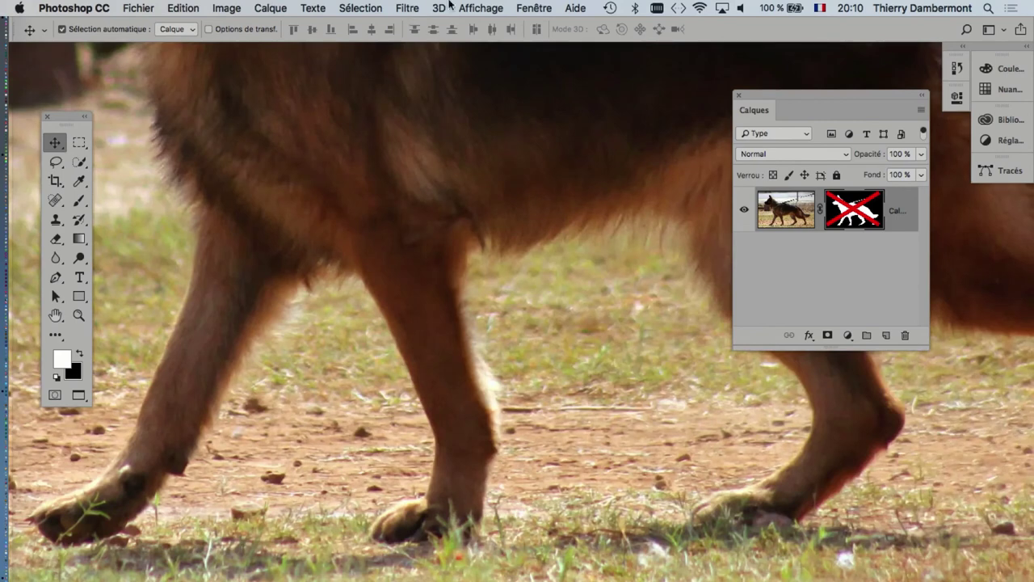
pyautogui.click(533, 8)
pyautogui.click(554, 202)
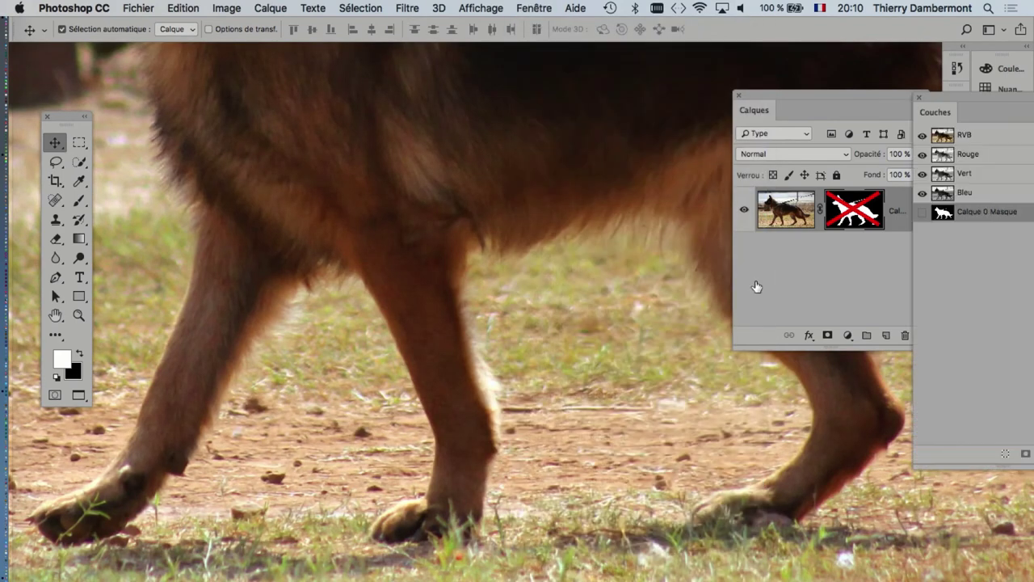
pyautogui.moveTo(944, 101); pyautogui.dragTo(467, 101)
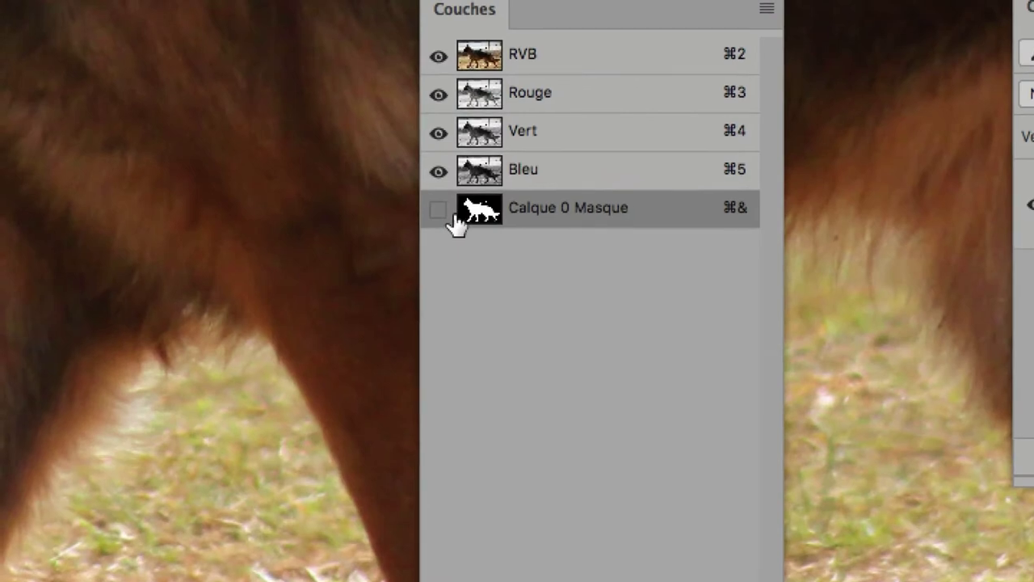
pyautogui.click(445, 214)
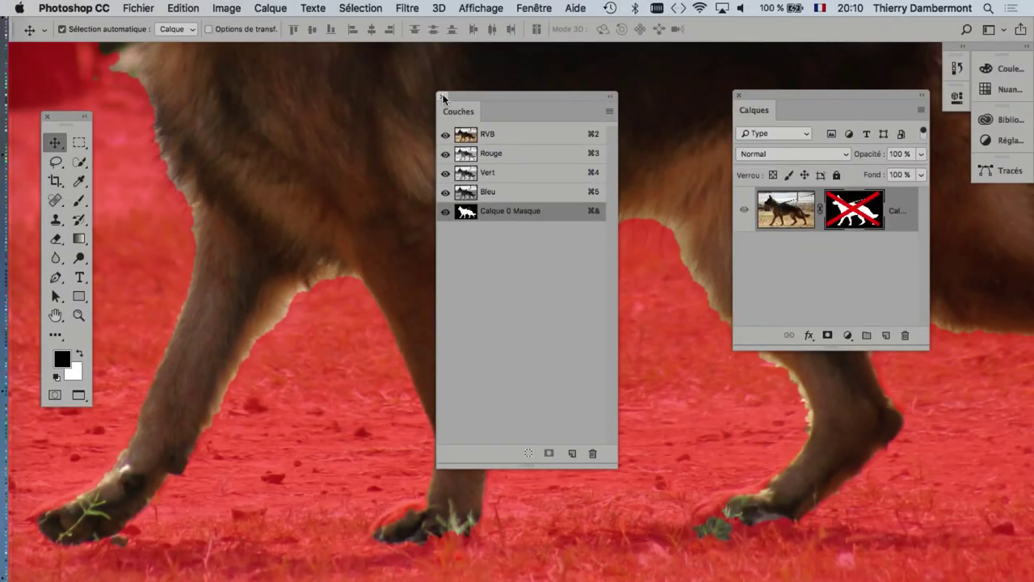
# Hide the panels and revert the image to its last saved version
pyautogui.press('F7')
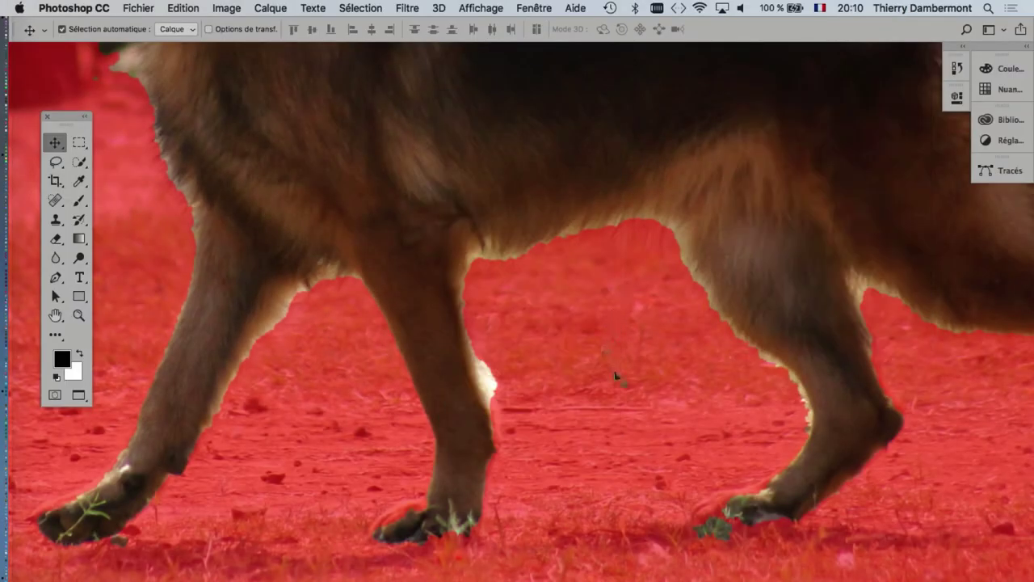
pyautogui.scroll(-3, 611, 365)
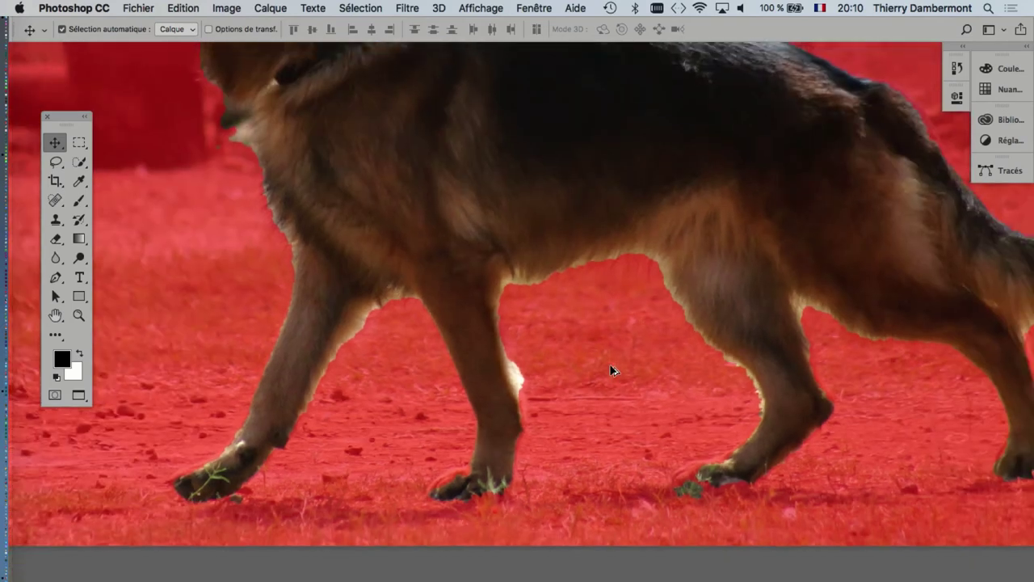
pyautogui.scroll(2, 612, 363)
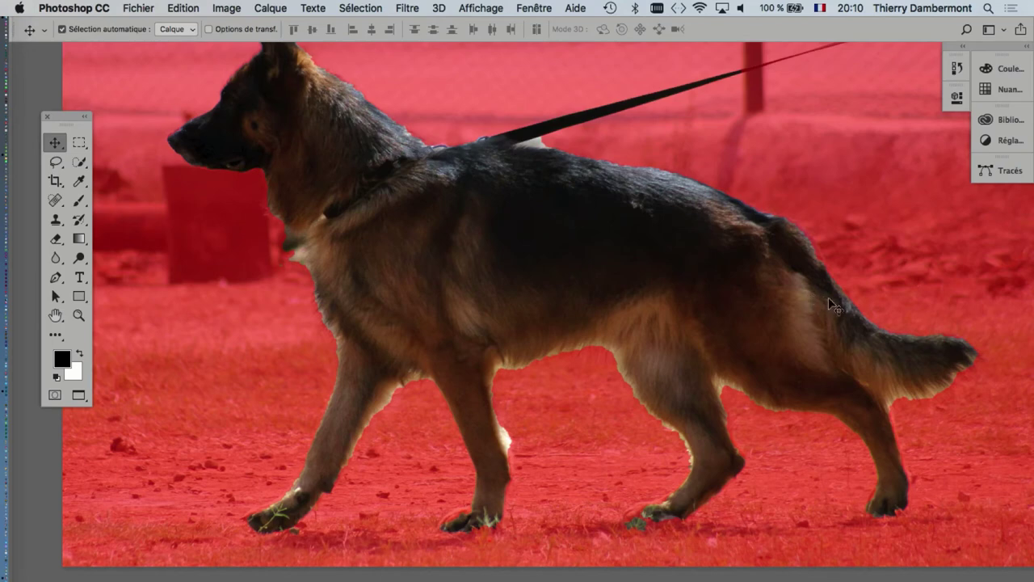
pyautogui.click(133, 9)
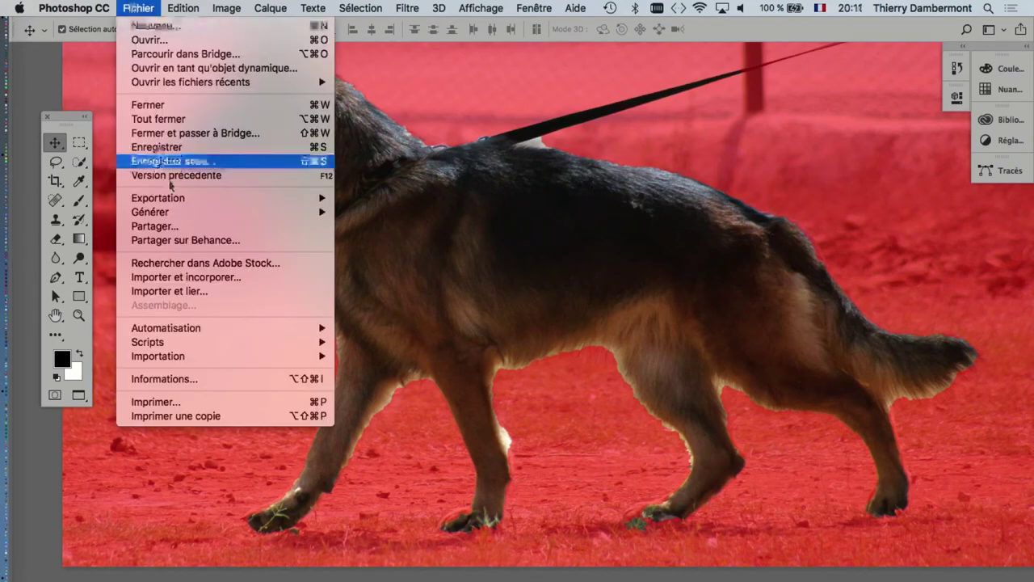
pyautogui.click(178, 174)
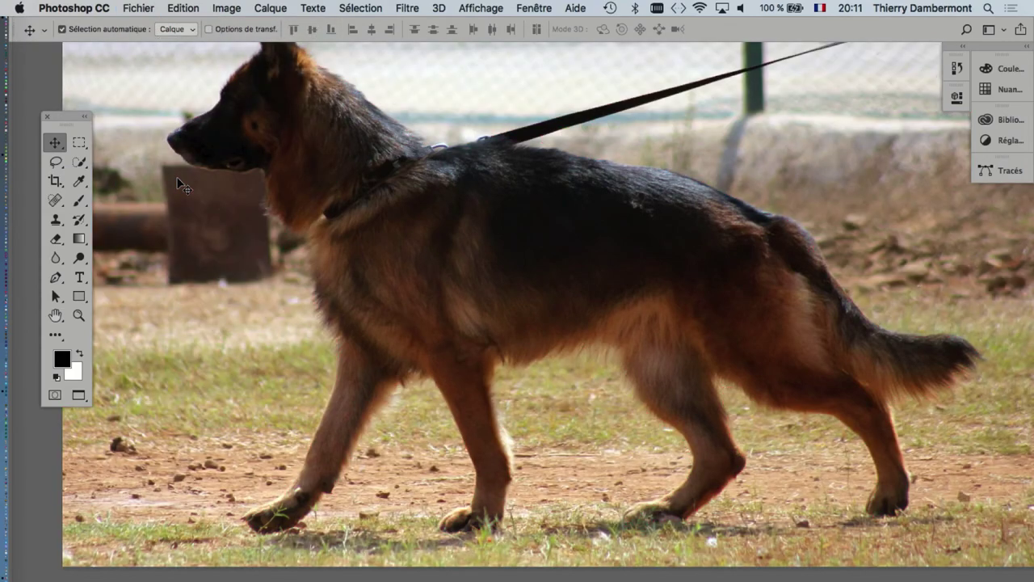
# Open Select and Mask and centre the view on the dog's head and ears
pyautogui.click(359, 8)
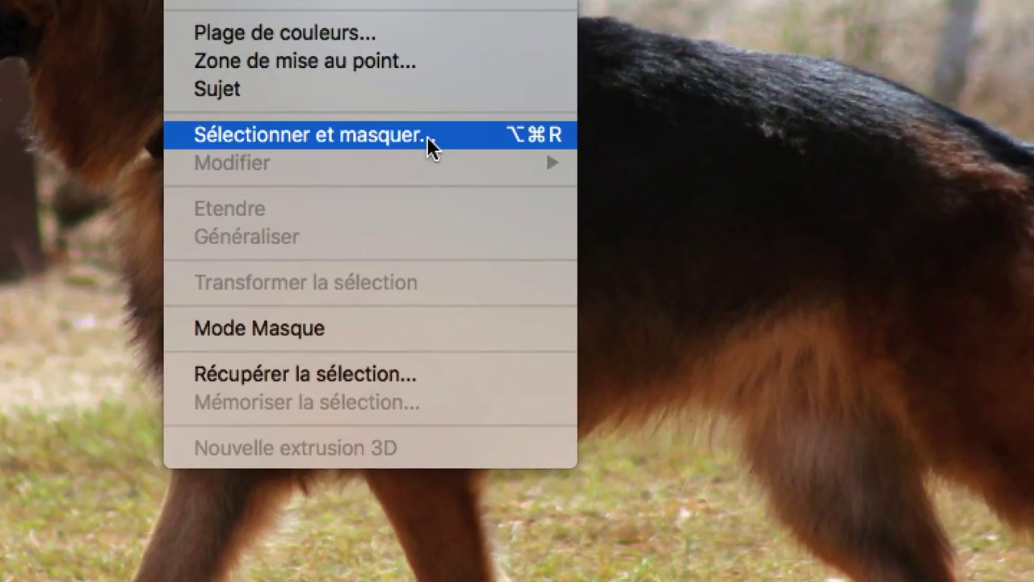
pyautogui.click(426, 135)
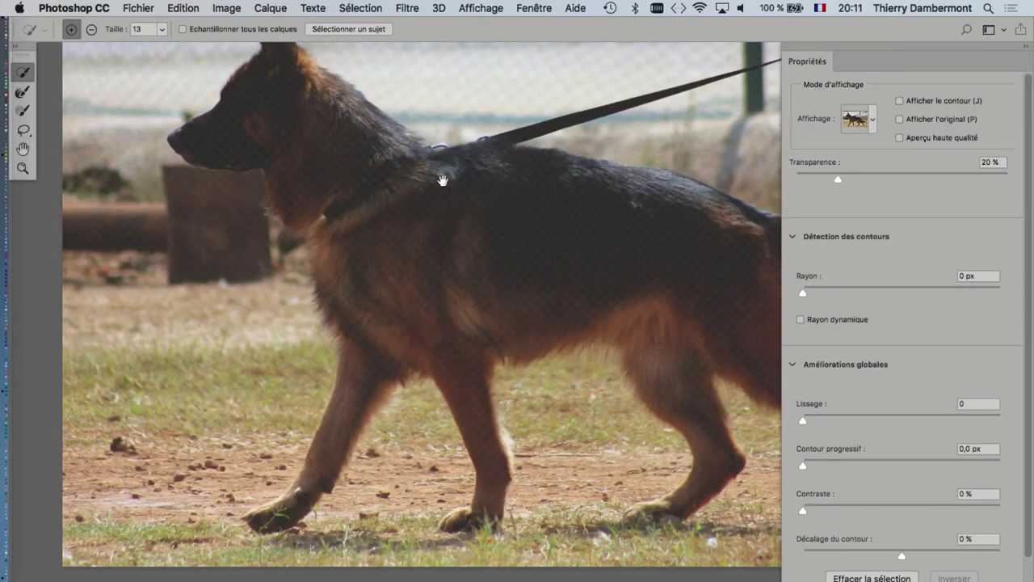
pyautogui.moveTo(443, 179); pyautogui.dragTo(295, 242)
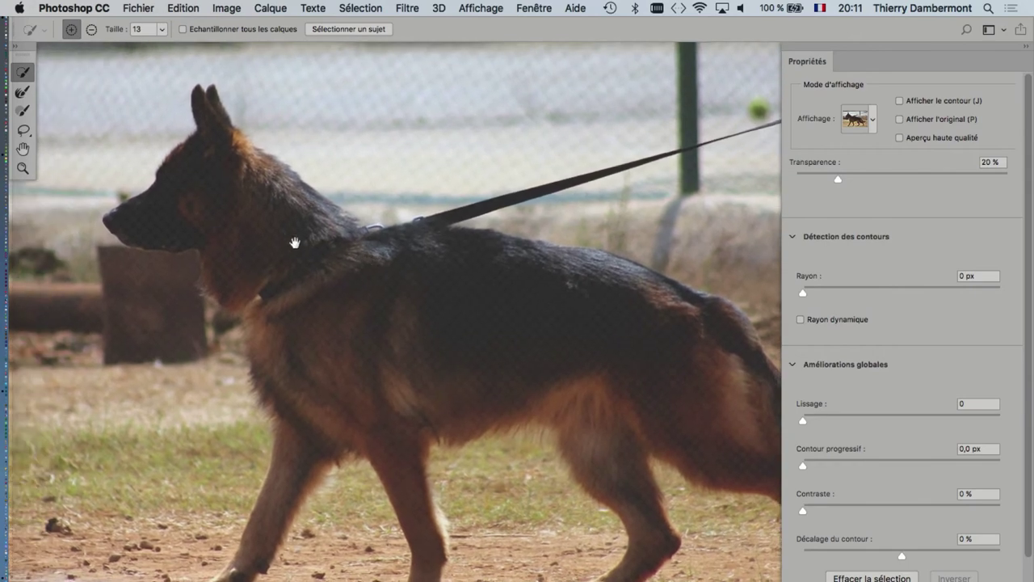
pyautogui.scroll(3, 176, 208)
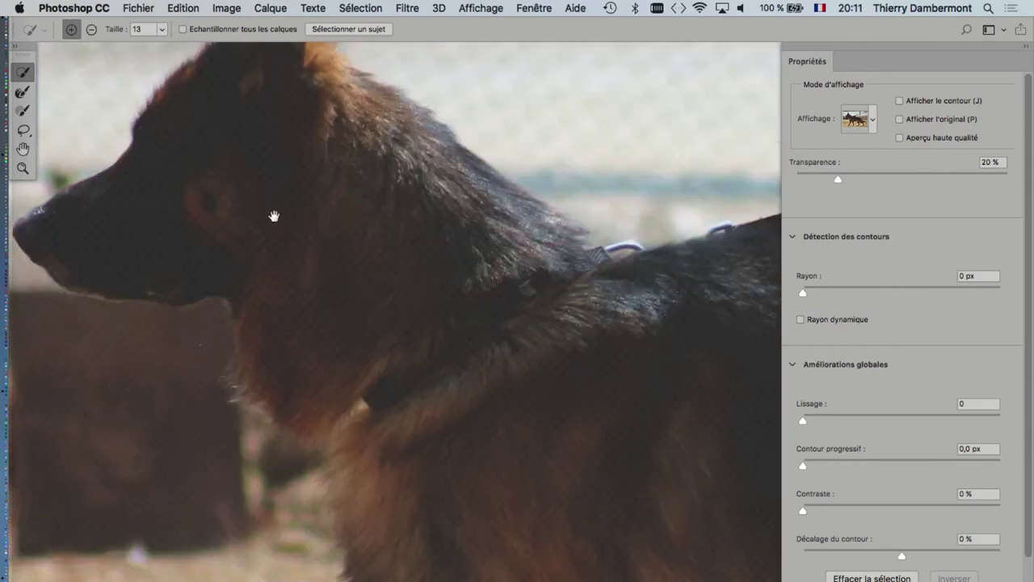
pyautogui.moveTo(274, 216); pyautogui.dragTo(326, 251)
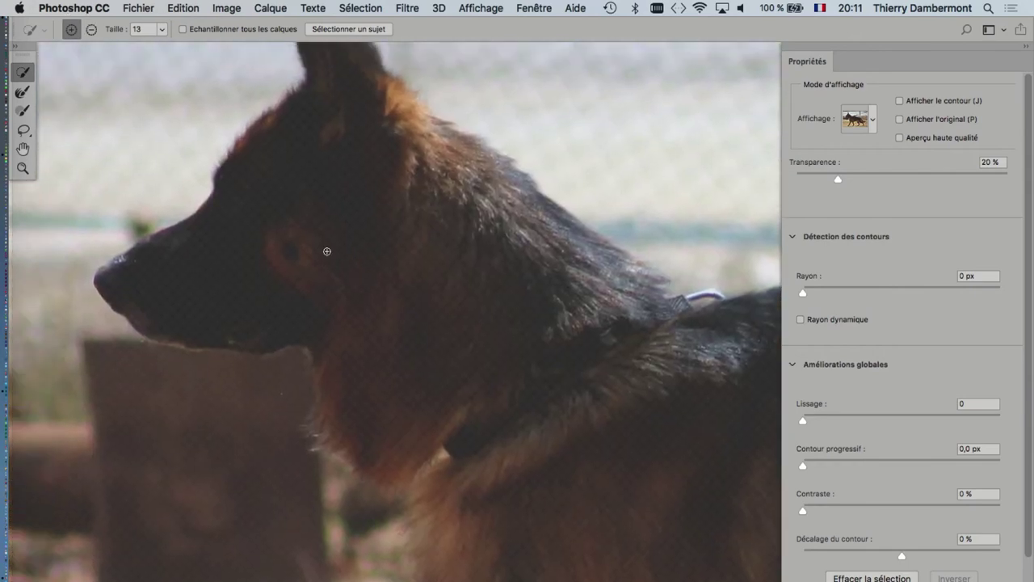
pyautogui.moveTo(446, 212); pyautogui.dragTo(483, 302)
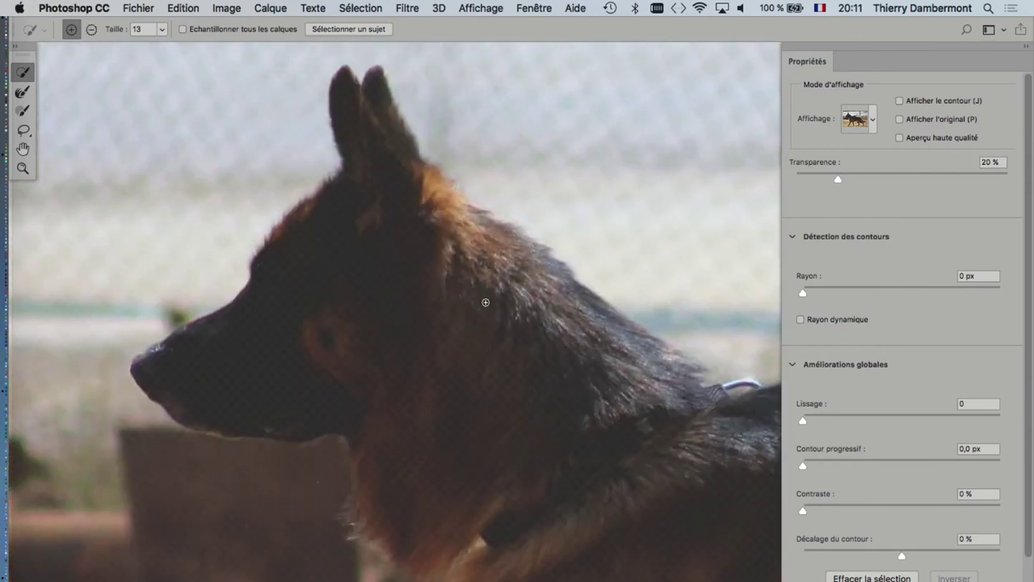
# Paint the face, neck and chest into the selection, and raise overlay transparency to 59%
pyautogui.moveTo(324, 310); pyautogui.dragTo(346, 315)
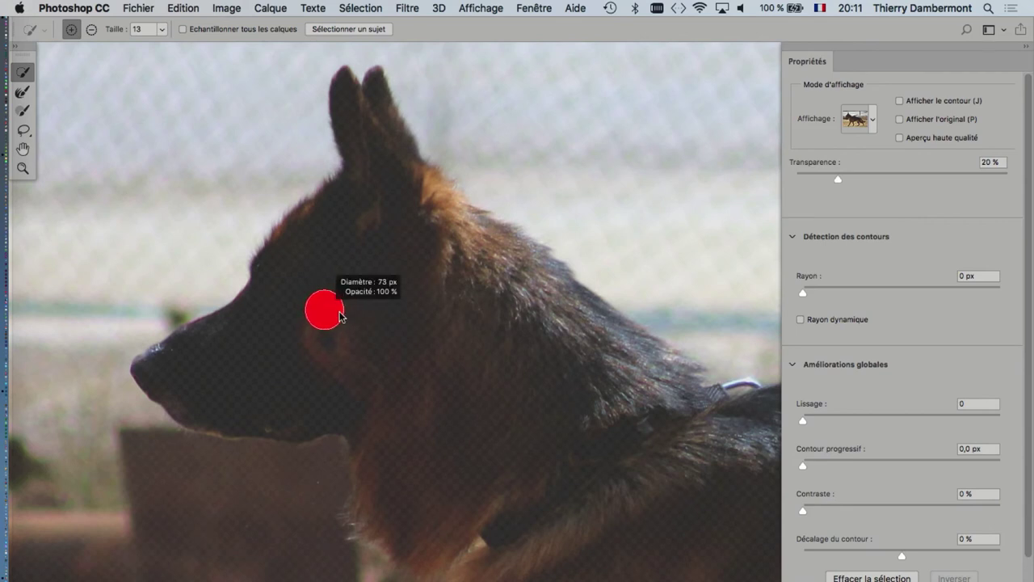
pyautogui.moveTo(280, 292)
pyautogui.mouseDown()
pyautogui.moveTo(340, 212)
pyautogui.moveTo(372, 200)
pyautogui.moveTo(549, 307)
pyautogui.mouseUp()
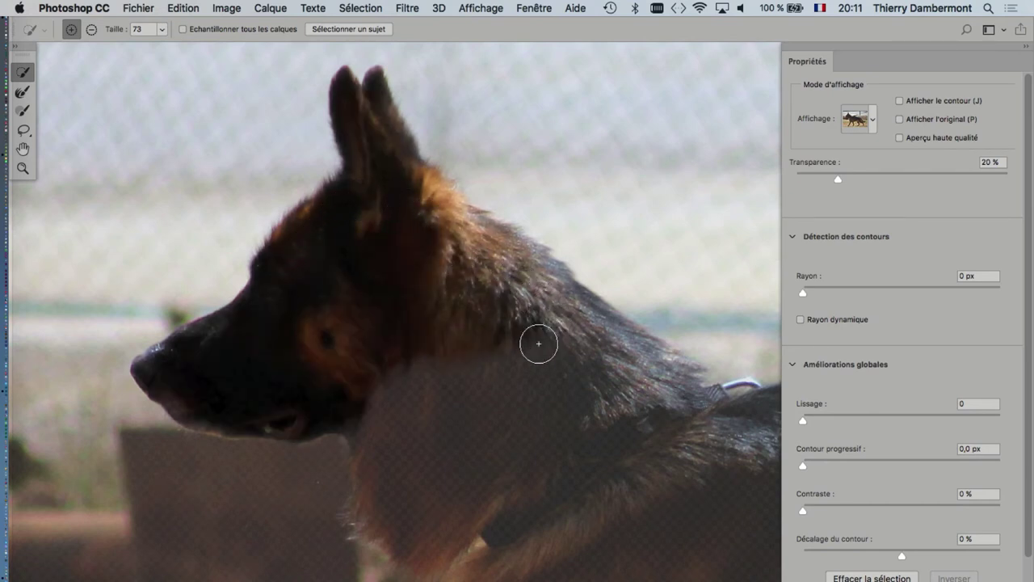
pyautogui.moveTo(539, 344)
pyautogui.mouseDown()
pyautogui.moveTo(390, 377)
pyautogui.moveTo(286, 371)
pyautogui.mouseUp()
pyautogui.moveTo(499, 442); pyautogui.dragTo(243, 253)
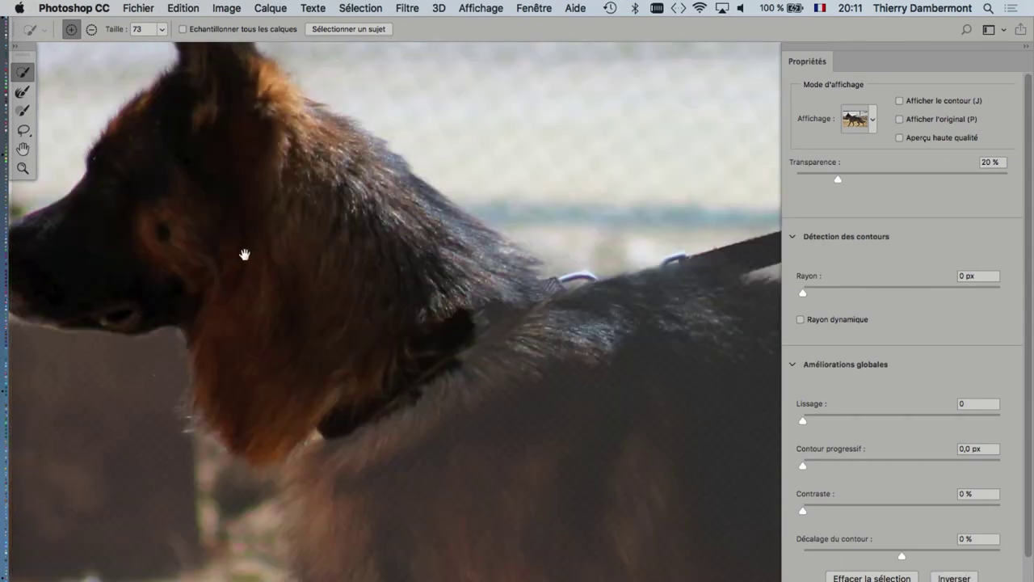
pyautogui.scroll(-3, 278, 302)
pyautogui.scroll(1, 286, 316)
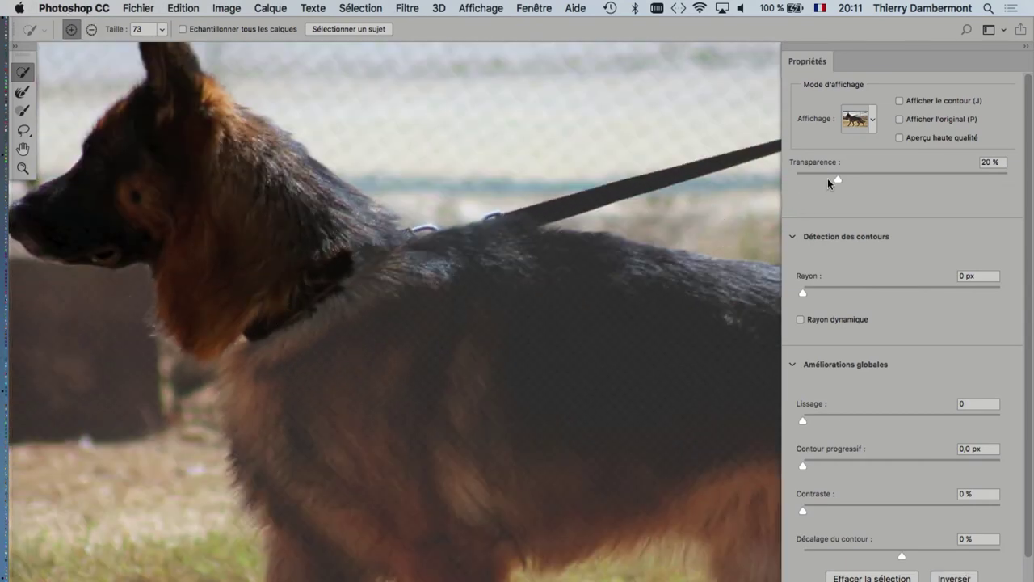
pyautogui.moveTo(828, 183)
pyautogui.mouseDown()
pyautogui.moveTo(815, 181)
pyautogui.moveTo(935, 179)
pyautogui.mouseUp()
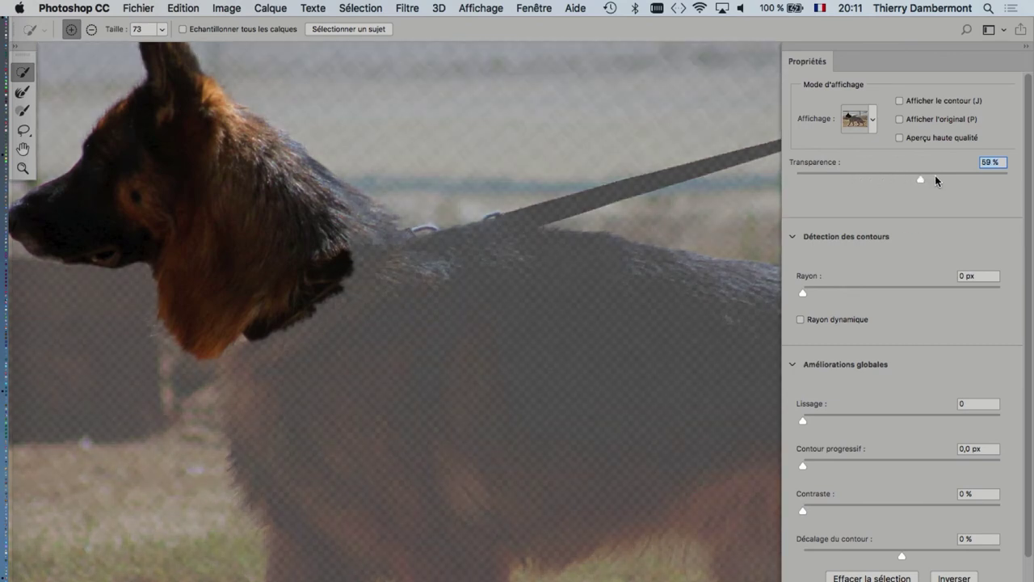
# Add the fur below the chest and the front leg back into the selection
pyautogui.moveTo(222, 348)
pyautogui.mouseDown()
pyautogui.moveTo(279, 501)
pyautogui.moveTo(309, 520)
pyautogui.moveTo(300, 335)
pyautogui.moveTo(346, 254)
pyautogui.moveTo(342, 226)
pyautogui.moveTo(697, 300)
pyautogui.mouseUp()
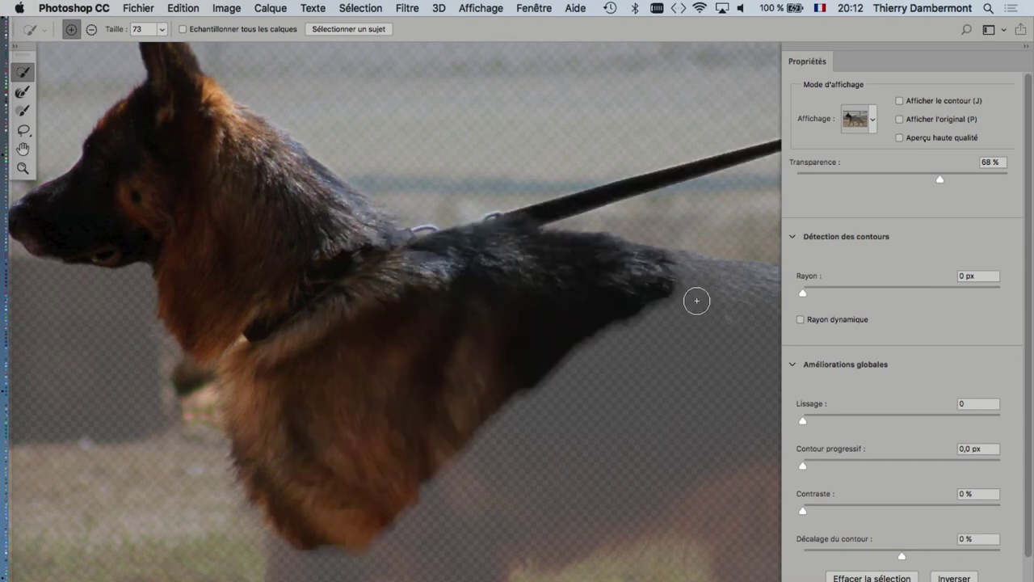
pyautogui.scroll(-5, 333, 260)
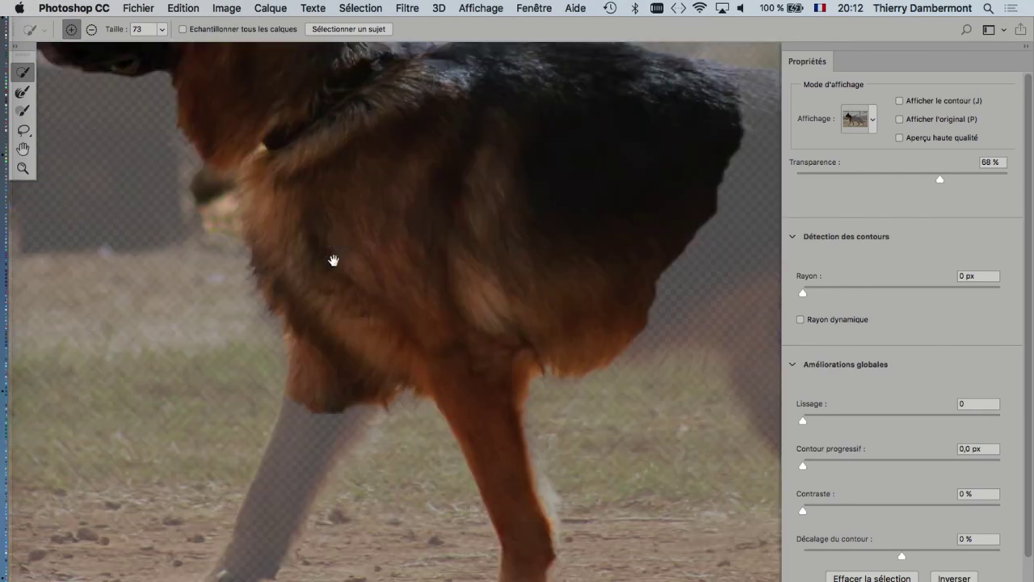
pyautogui.scroll(-1, 311, 443)
pyautogui.keyDown('ctrl'); pyautogui.keyDown('alt'); pyautogui.click(308, 431); pyautogui.keyUp('alt'); pyautogui.keyUp('ctrl')
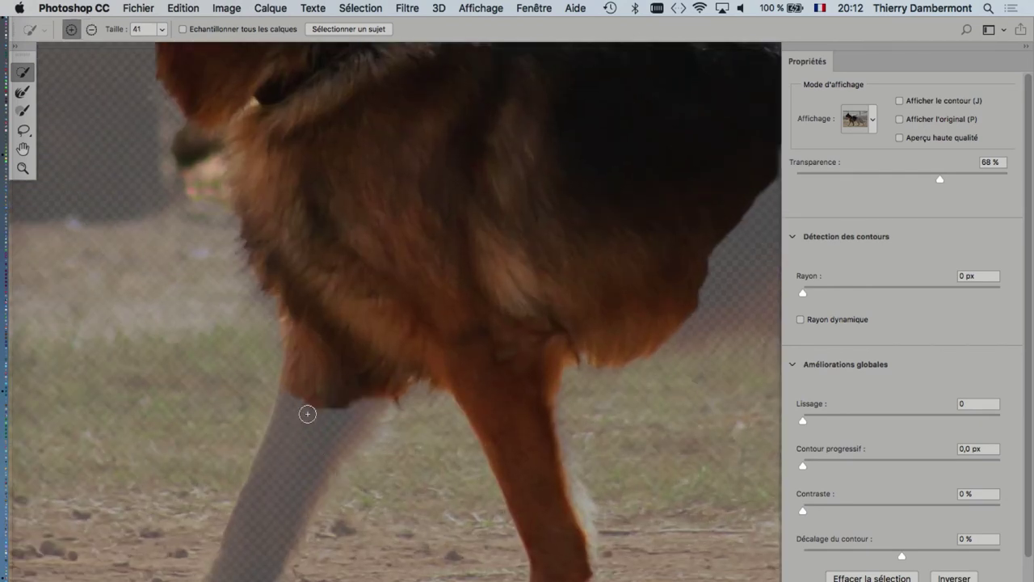
pyautogui.moveTo(307, 411); pyautogui.dragTo(278, 489)
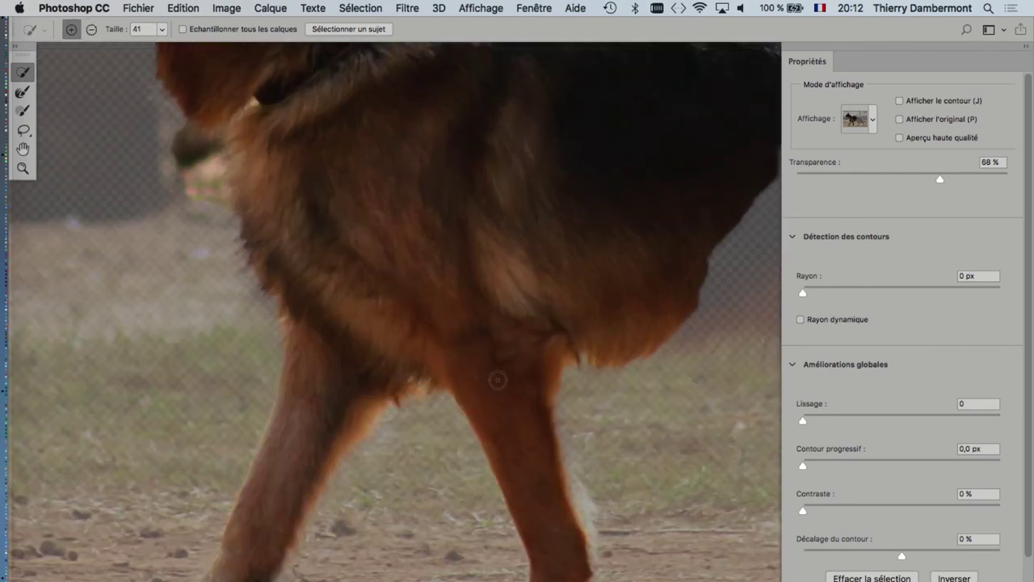
pyautogui.scroll(-5, 498, 379)
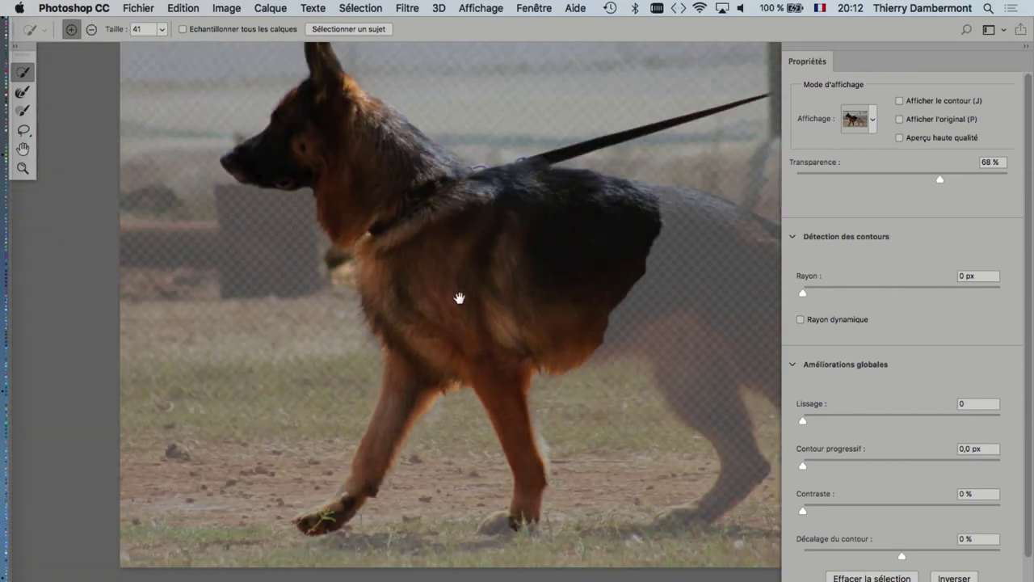
# Paint the back, hindquarters and hind legs into the selection with a 114 px brush, previewing at 100% transparency
pyautogui.moveTo(460, 299); pyautogui.dragTo(324, 307)
pyautogui.keyDown('ctrl'); pyautogui.keyDown('alt'); pyautogui.click(517, 256); pyautogui.keyUp('alt'); pyautogui.keyUp('ctrl')
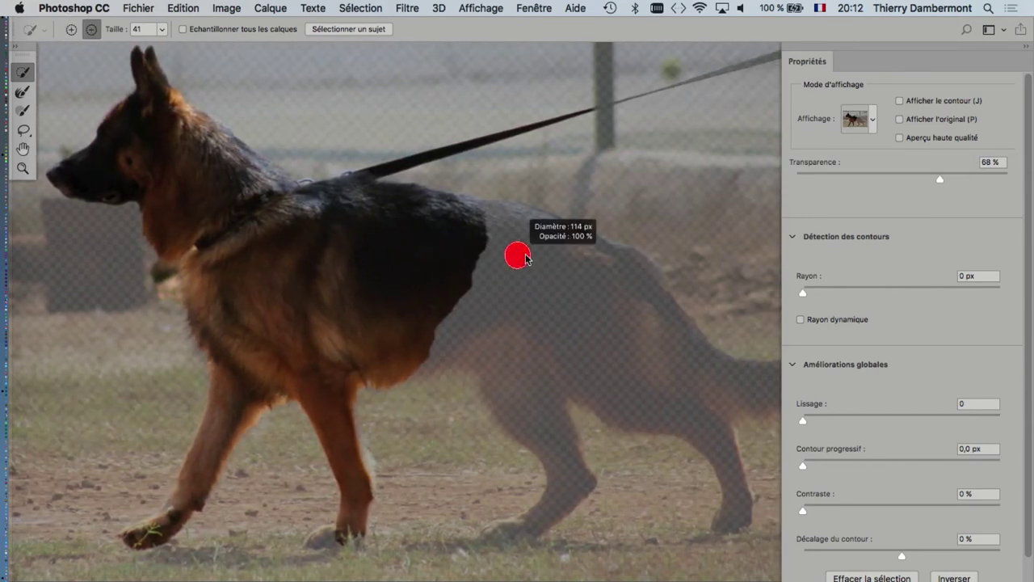
pyautogui.moveTo(473, 224); pyautogui.dragTo(637, 326)
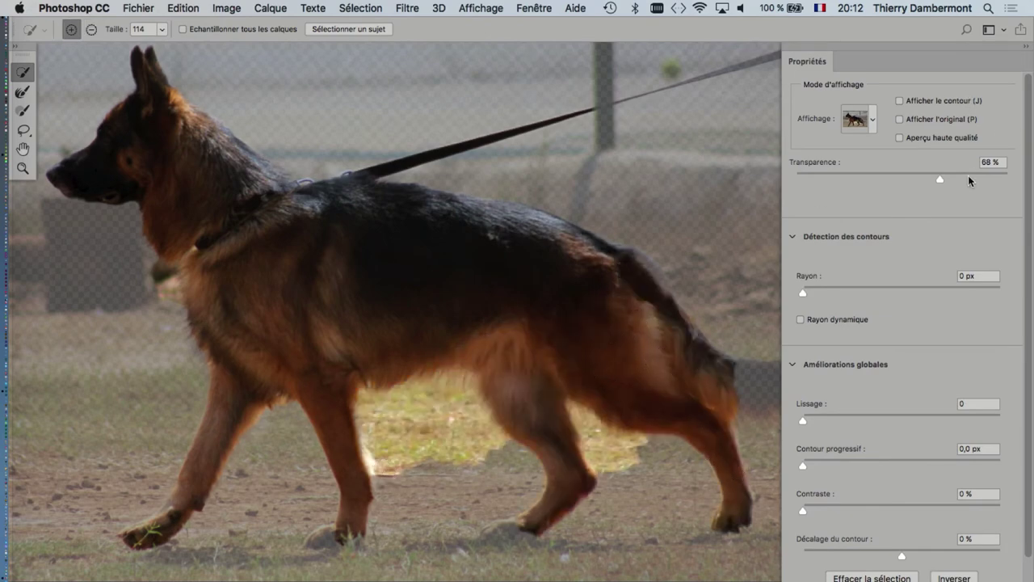
pyautogui.moveTo(968, 176)
pyautogui.mouseDown()
pyautogui.moveTo(957, 175)
pyautogui.moveTo(1033, 178)
pyautogui.moveTo(914, 180)
pyautogui.moveTo(1033, 182)
pyautogui.mouseUp()
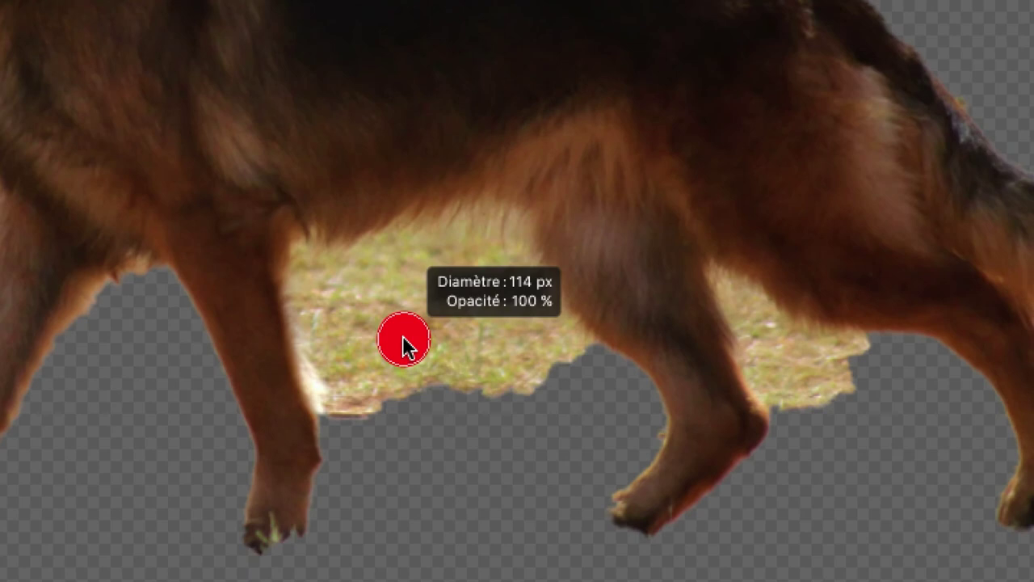
# With a 55 px brush, subtract the grass strand, yellow belly patches and chest-edge light patch
pyautogui.moveTo(404, 346)
pyautogui.mouseDown()
pyautogui.moveTo(355, 346)
pyautogui.moveTo(385, 316)
pyautogui.moveTo(460, 342)
pyautogui.mouseUp()
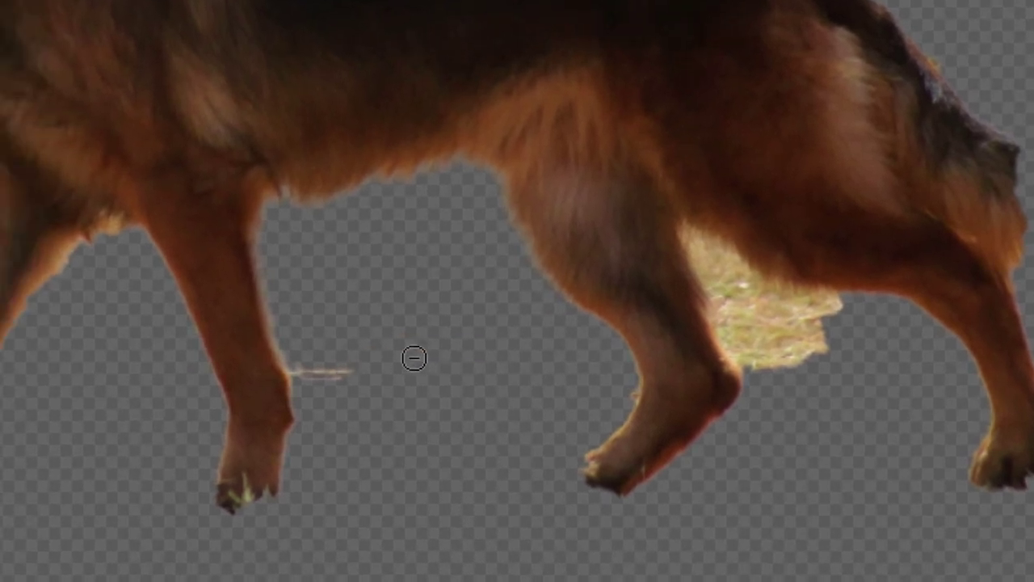
pyautogui.moveTo(399, 358); pyautogui.dragTo(384, 363)
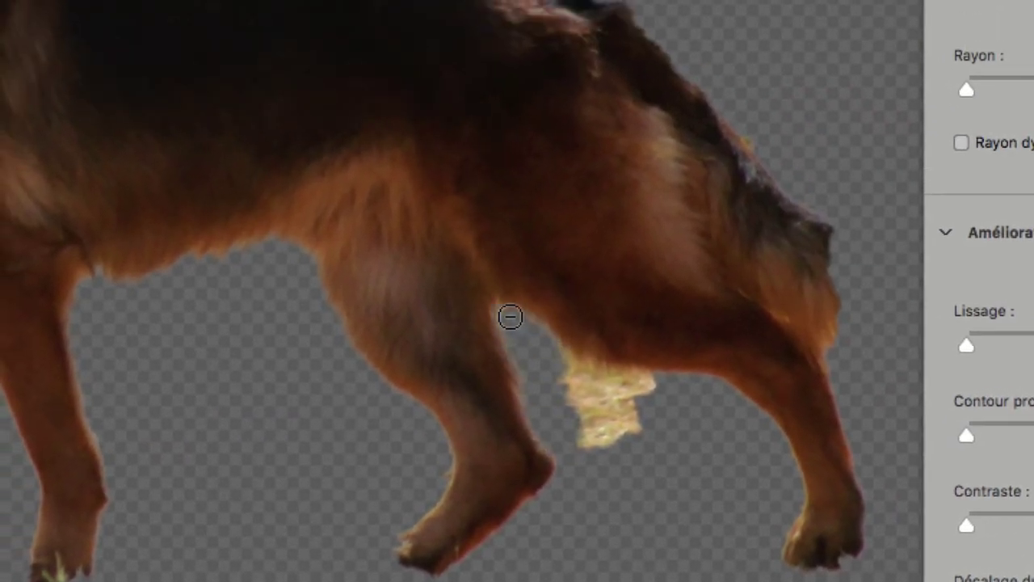
pyautogui.moveTo(516, 330); pyautogui.dragTo(614, 396)
pyautogui.moveTo(552, 356); pyautogui.dragTo(497, 374)
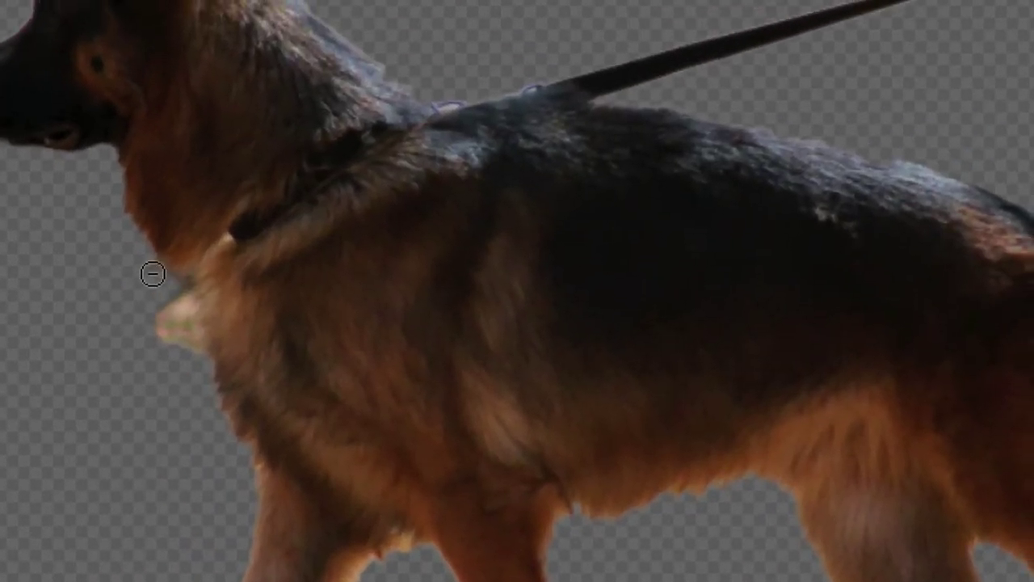
pyautogui.moveTo(154, 277); pyautogui.dragTo(164, 299)
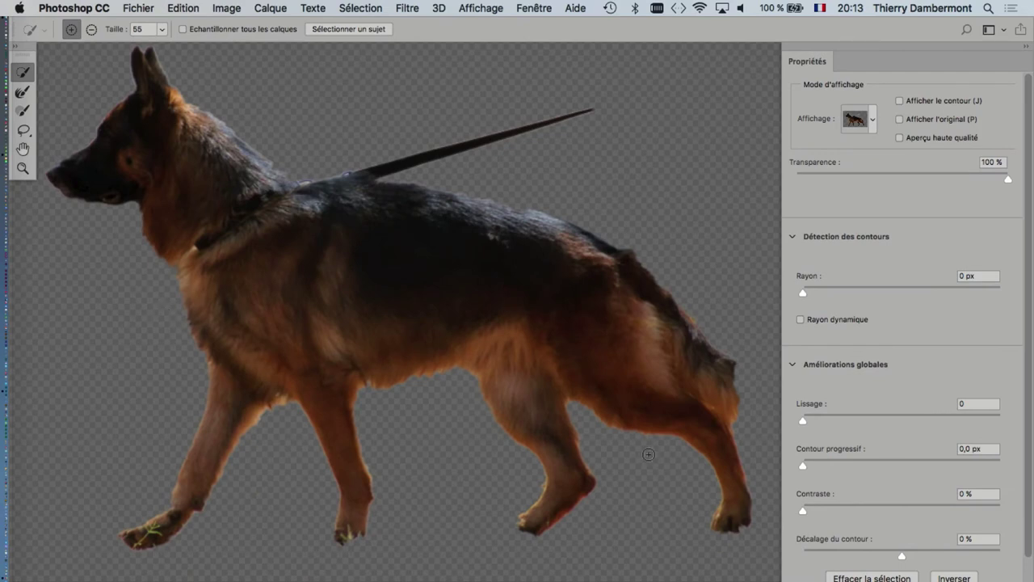
# Output the refined selection as a layer mask and show the Calques panel
pyautogui.press('Return')
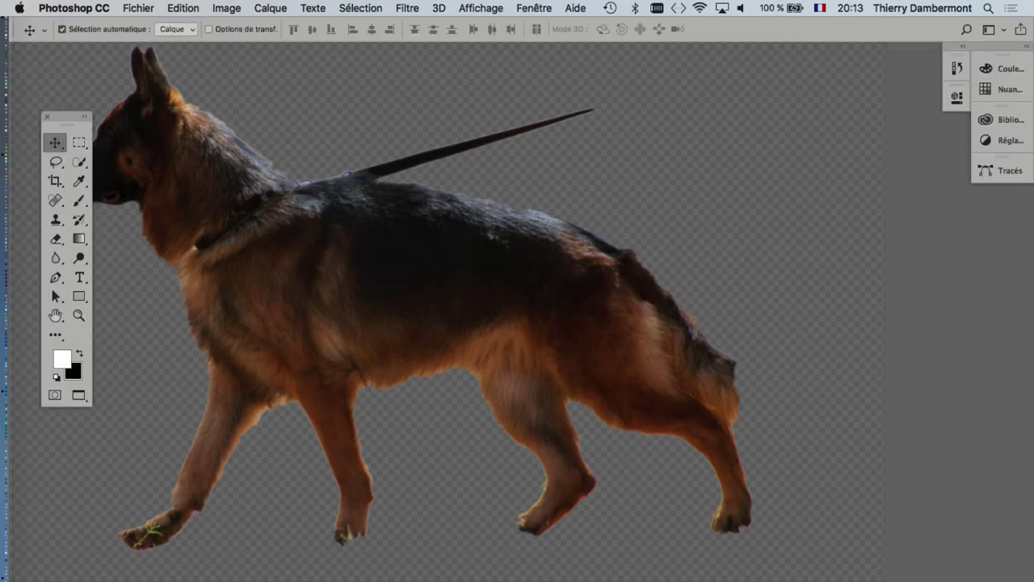
pyautogui.press('x')
pyautogui.click(569, 8)
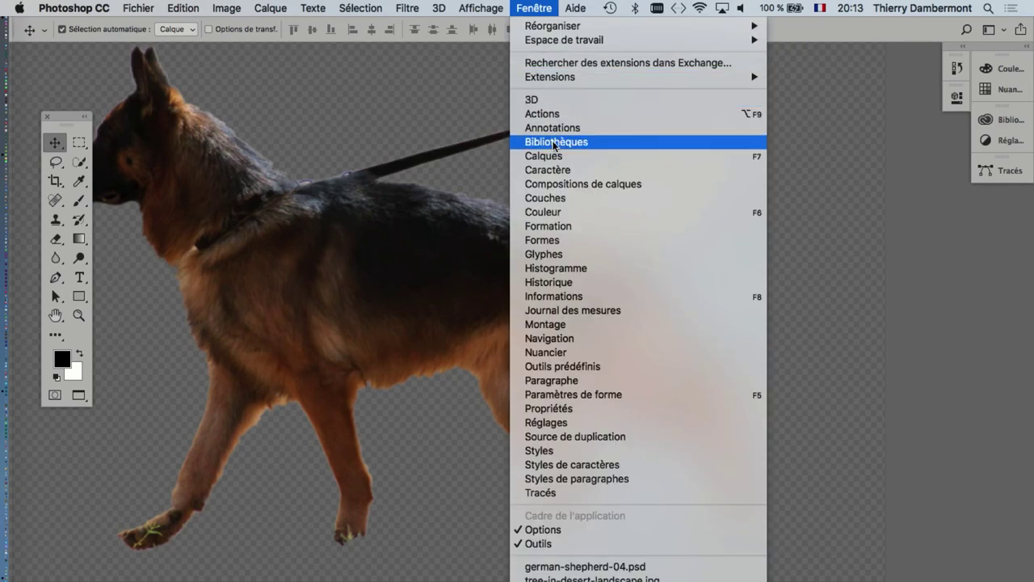
pyautogui.click(544, 157)
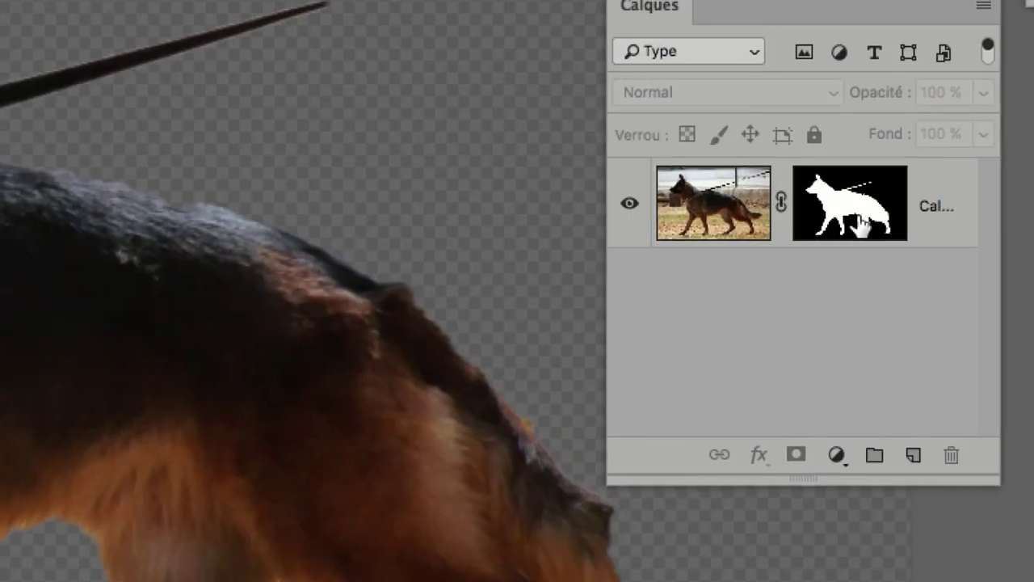
# Toggle the mask to compare the cutout with the original photo, then show the Couches panel
pyautogui.keyDown('shift'); pyautogui.click(861, 225); pyautogui.keyUp('shift')
pyautogui.keyDown('shift'); pyautogui.click(861, 224); pyautogui.keyUp('shift')
pyautogui.keyDown('shift'); pyautogui.click(860, 224); pyautogui.keyUp('shift')
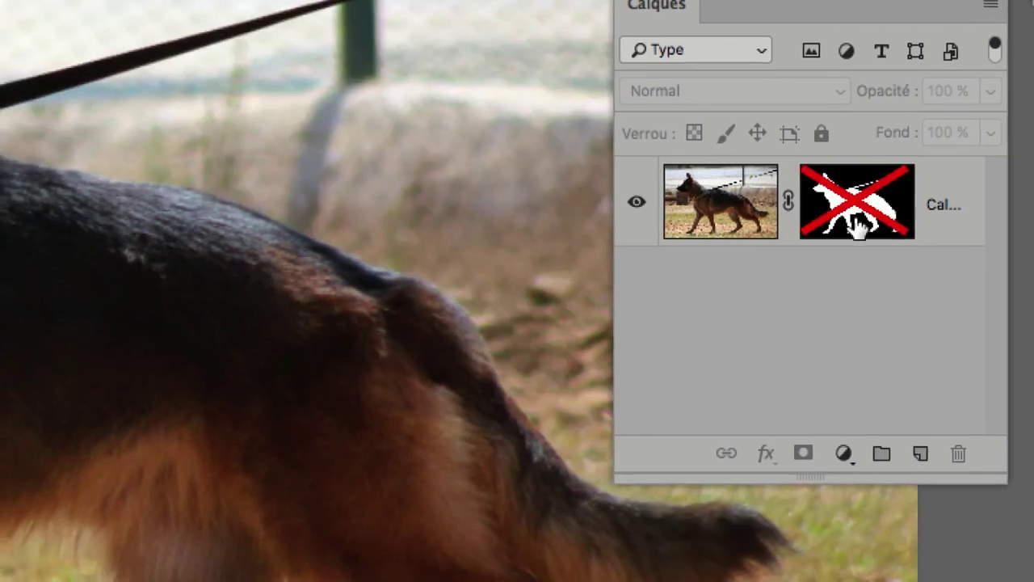
pyautogui.keyDown('shift'); pyautogui.click(860, 225); pyautogui.keyUp('shift')
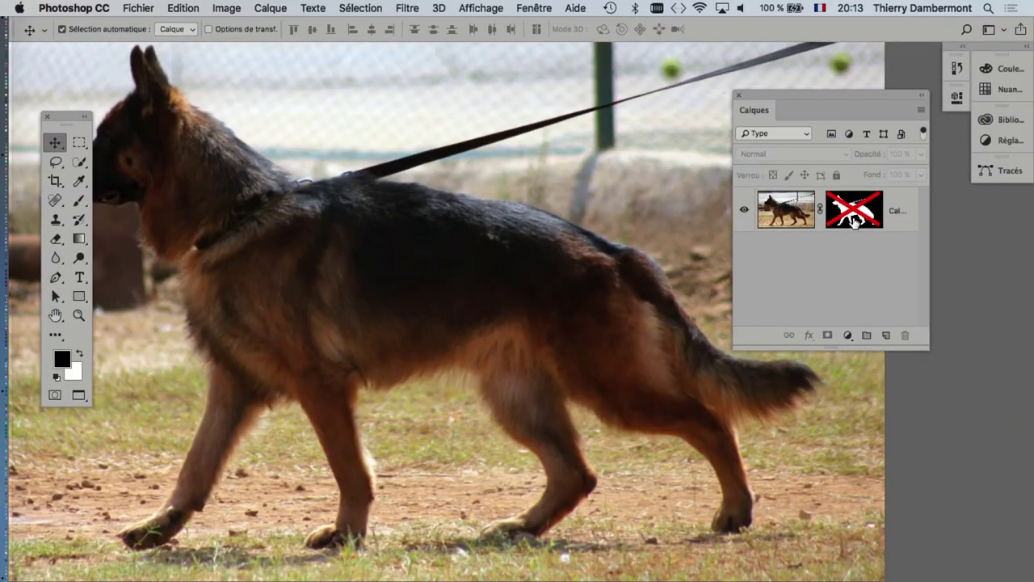
pyautogui.click(537, 7)
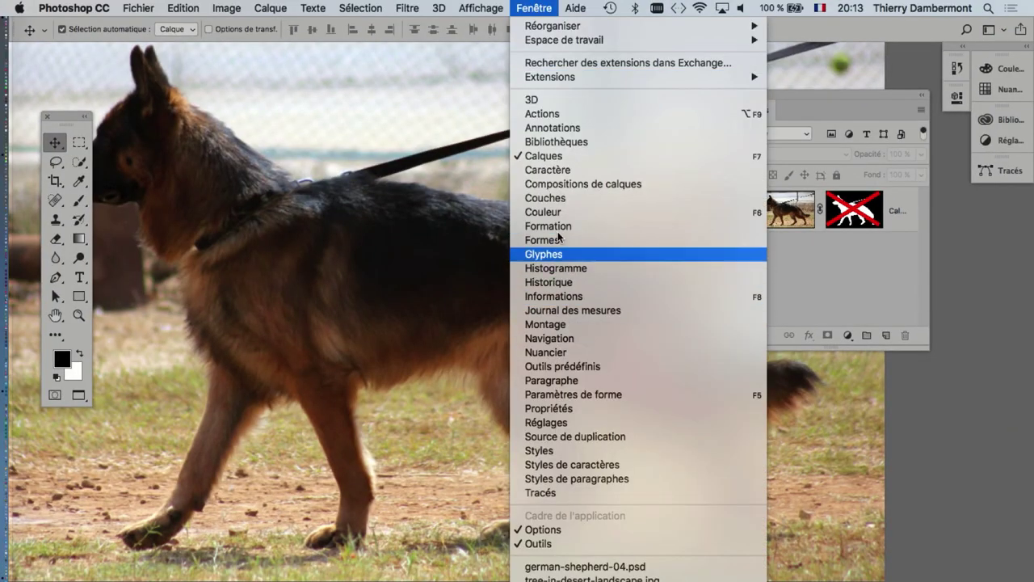
pyautogui.click(536, 198)
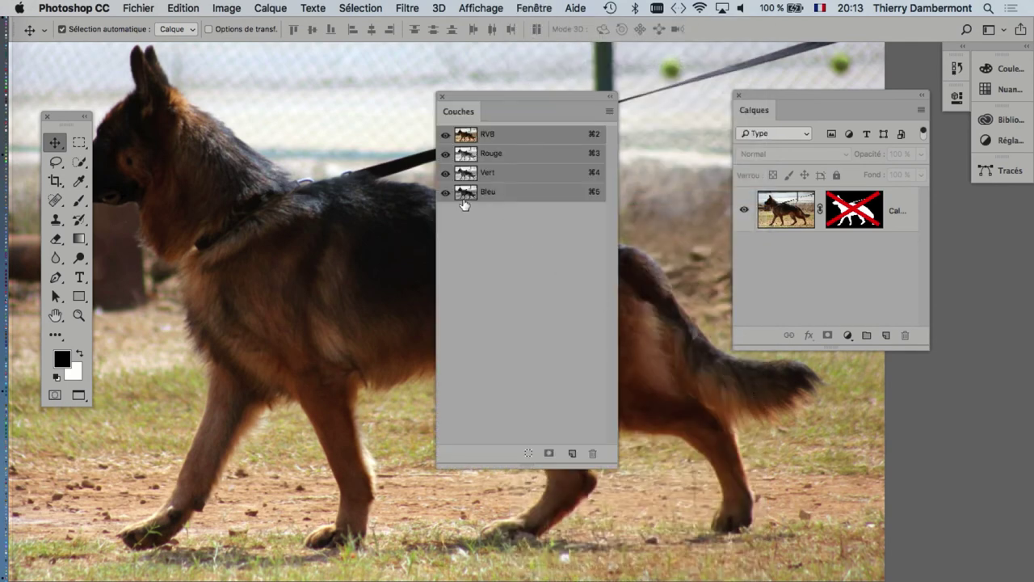
# Show the Calque 0 Masque channel as an overlay coloured green (0ddf3a) instead of red
pyautogui.keyDown('shift'); pyautogui.click(856, 212); pyautogui.keyUp('shift')
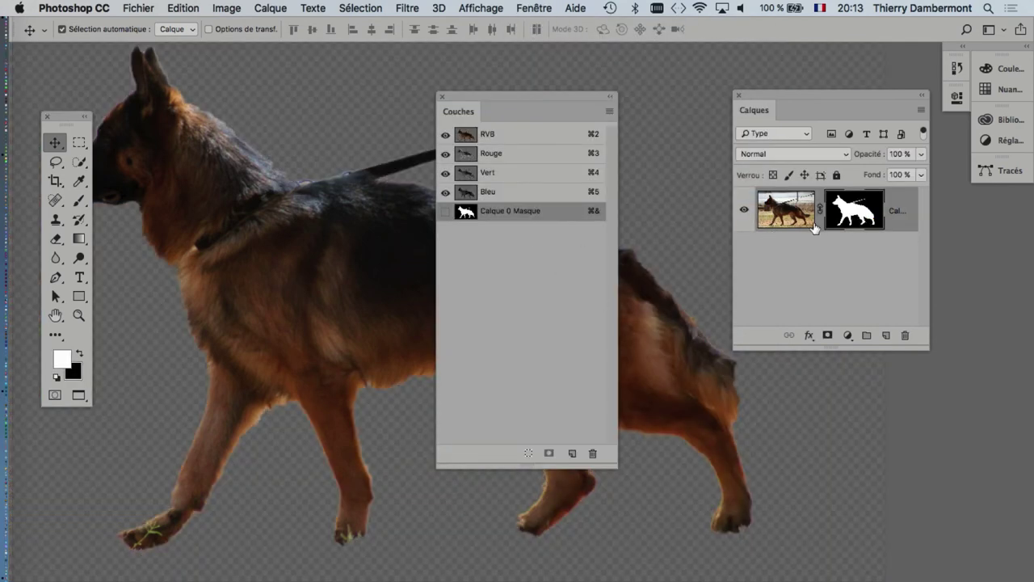
pyautogui.keyDown('shift'); pyautogui.click(857, 214); pyautogui.keyUp('shift')
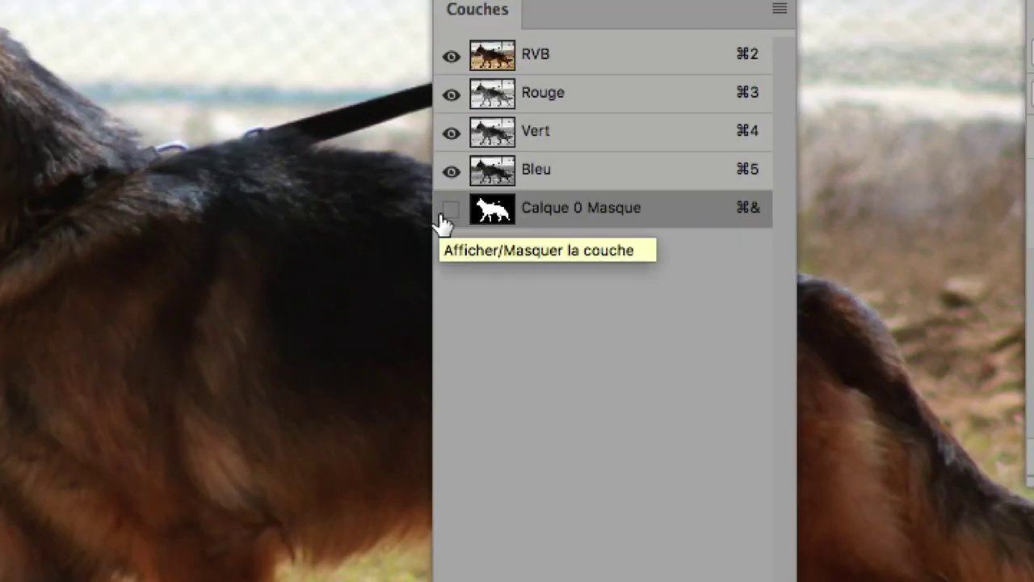
pyautogui.click(445, 213)
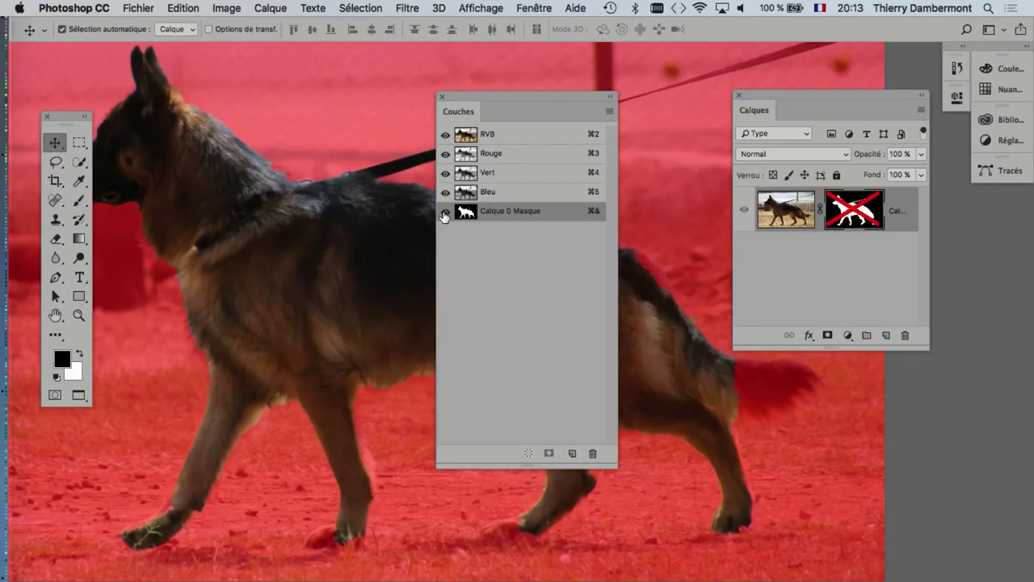
pyautogui.doubleClick(466, 214)
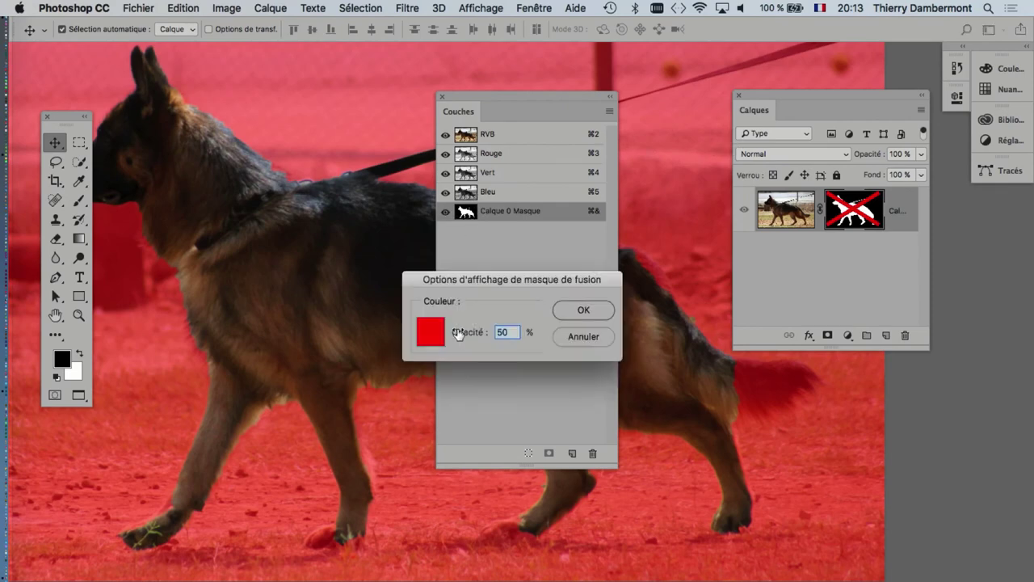
pyautogui.click(440, 338)
pyautogui.moveTo(509, 304); pyautogui.dragTo(507, 329)
pyautogui.click(482, 235)
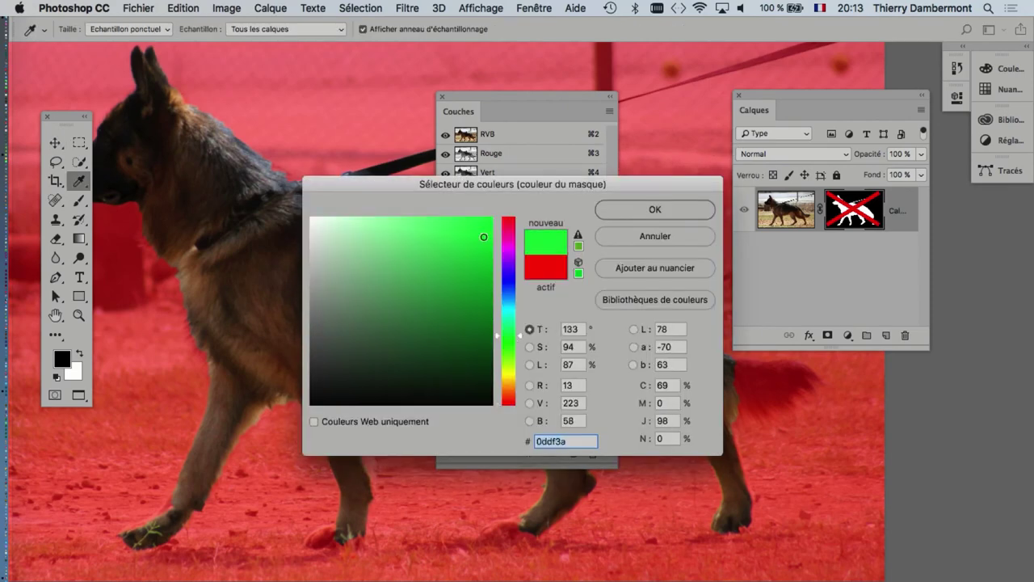
pyautogui.click(618, 210)
pyautogui.click(580, 310)
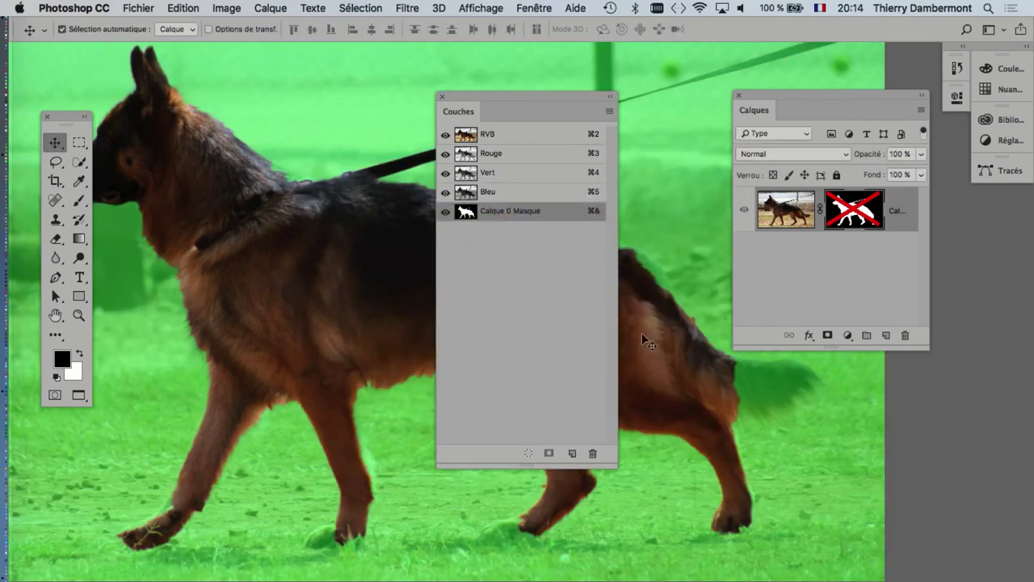
# Move the Channels panel off the dog, bring the tail into view and pick the Brush tool
pyautogui.moveTo(518, 96); pyautogui.dragTo(934, 398)
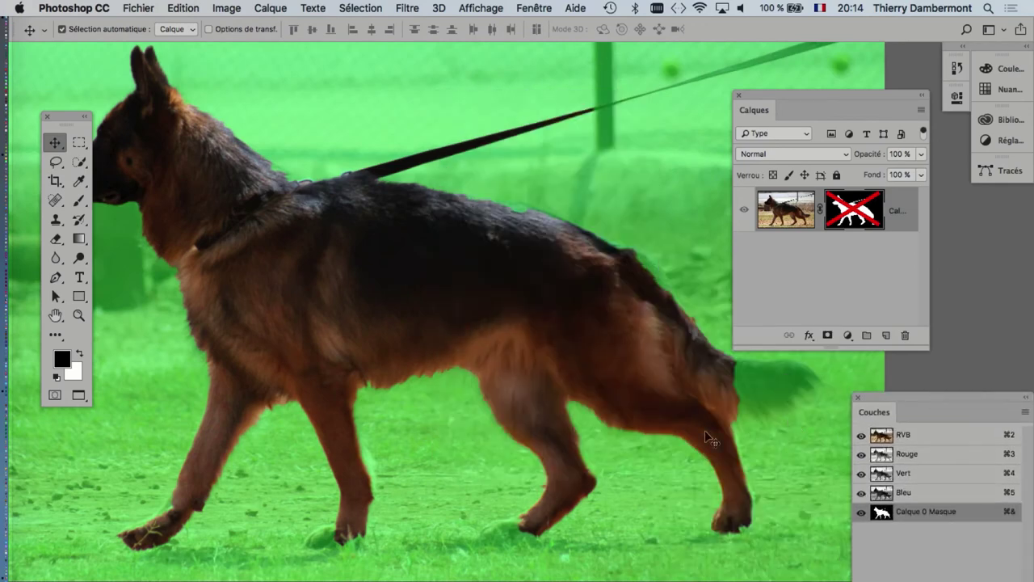
pyautogui.scroll(1, 776, 394)
pyautogui.scroll(2, 776, 395)
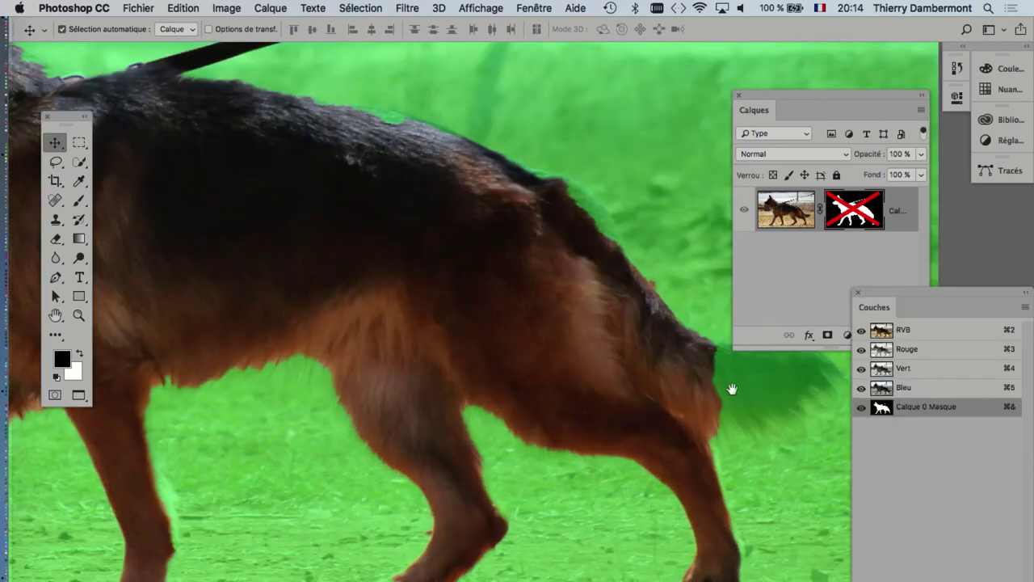
pyautogui.moveTo(731, 390); pyautogui.dragTo(605, 408)
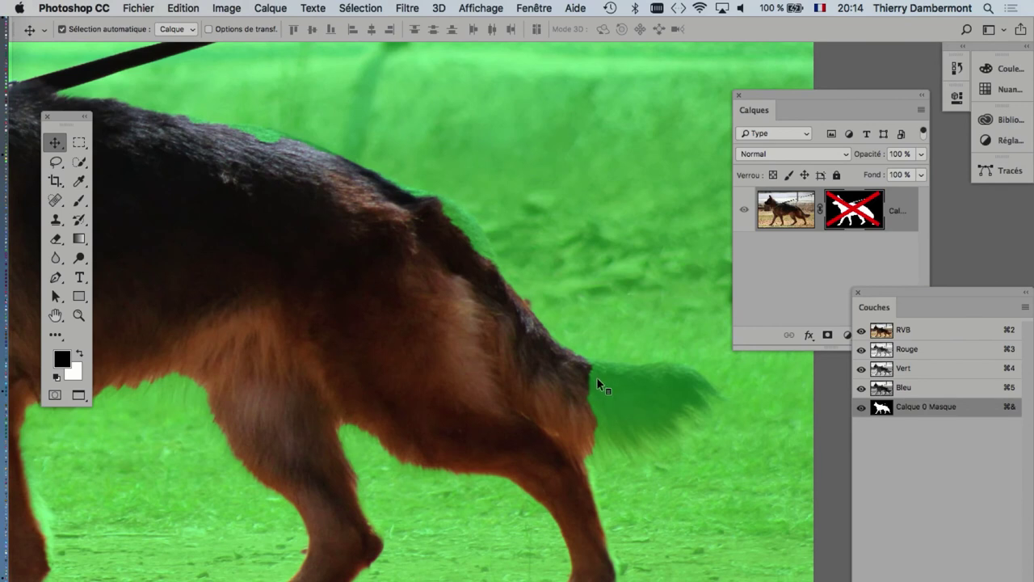
pyautogui.click(79, 199)
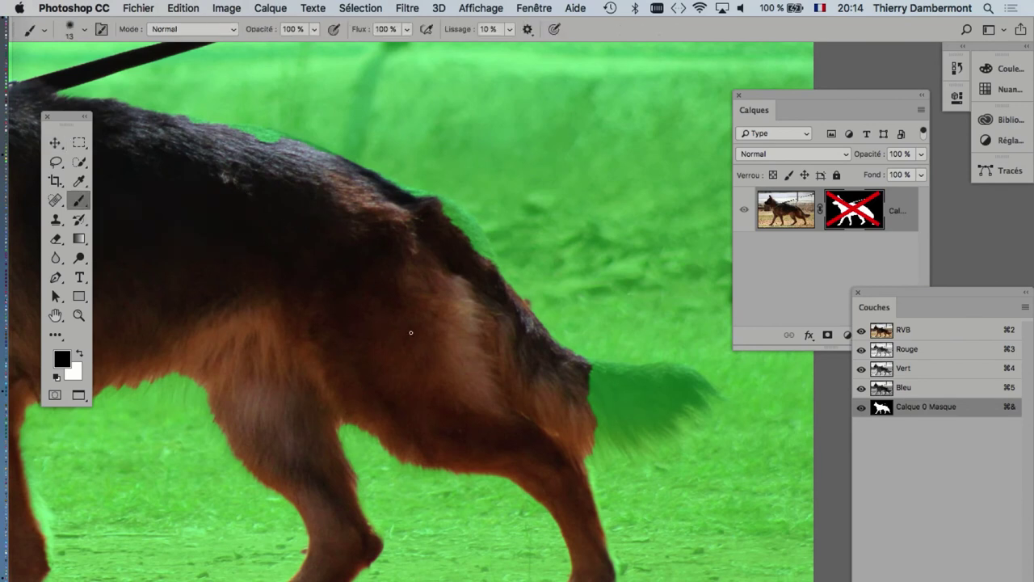
# Paint the tail back into the mask with a roughly 127 px brush
pyautogui.moveTo(430, 336); pyautogui.dragTo(434, 307)
pyautogui.moveTo(568, 372)
pyautogui.mouseDown()
pyautogui.moveTo(606, 385)
pyautogui.moveTo(568, 385)
pyautogui.moveTo(610, 387)
pyautogui.moveTo(582, 393)
pyautogui.moveTo(686, 380)
pyautogui.moveTo(663, 407)
pyautogui.moveTo(629, 410)
pyautogui.moveTo(655, 410)
pyautogui.moveTo(658, 397)
pyautogui.moveTo(575, 412)
pyautogui.moveTo(590, 432)
pyautogui.mouseUp()
pyautogui.press('x')
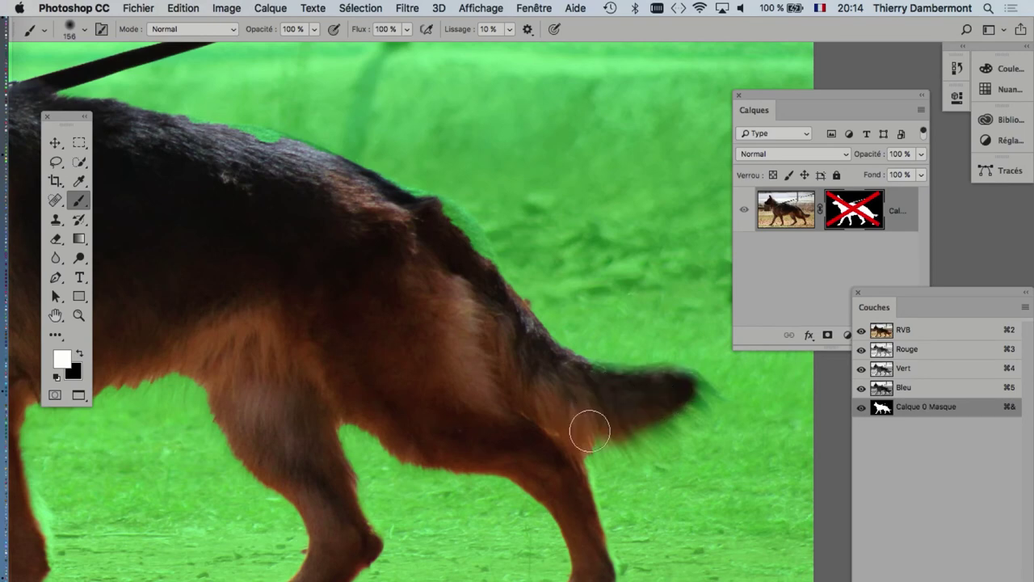
# Zoom out, re-enable the layer mask and hide the mask overlay to show transparency
pyautogui.hotkey('ctrl', '-')
pyautogui.moveTo(363, 405)
pyautogui.mouseDown()
pyautogui.moveTo(290, 431)
pyautogui.moveTo(429, 432)
pyautogui.mouseUp()
pyautogui.scroll(5, 335, 420)
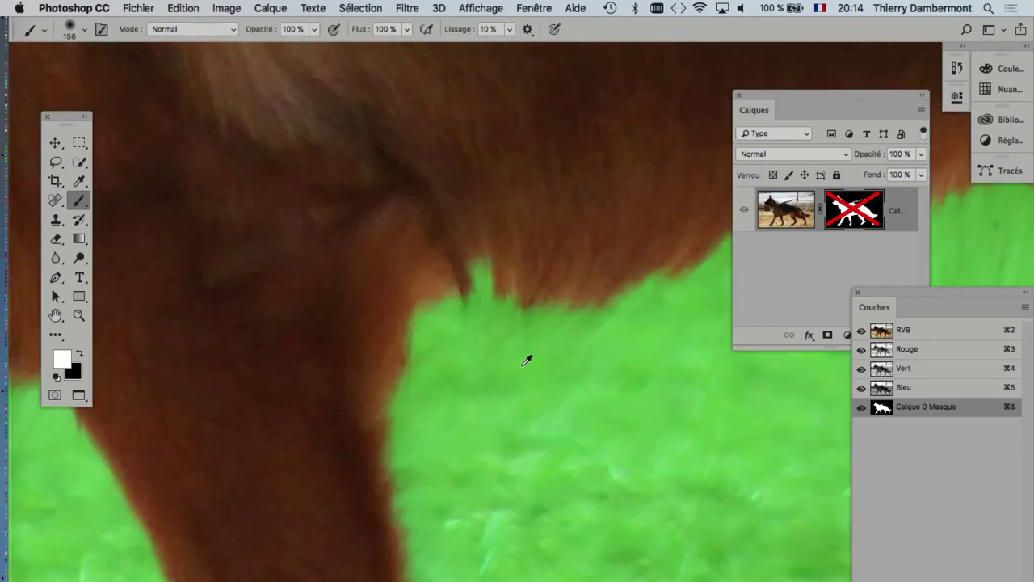
pyautogui.scroll(-2, 527, 361)
pyautogui.scroll(-3, 522, 363)
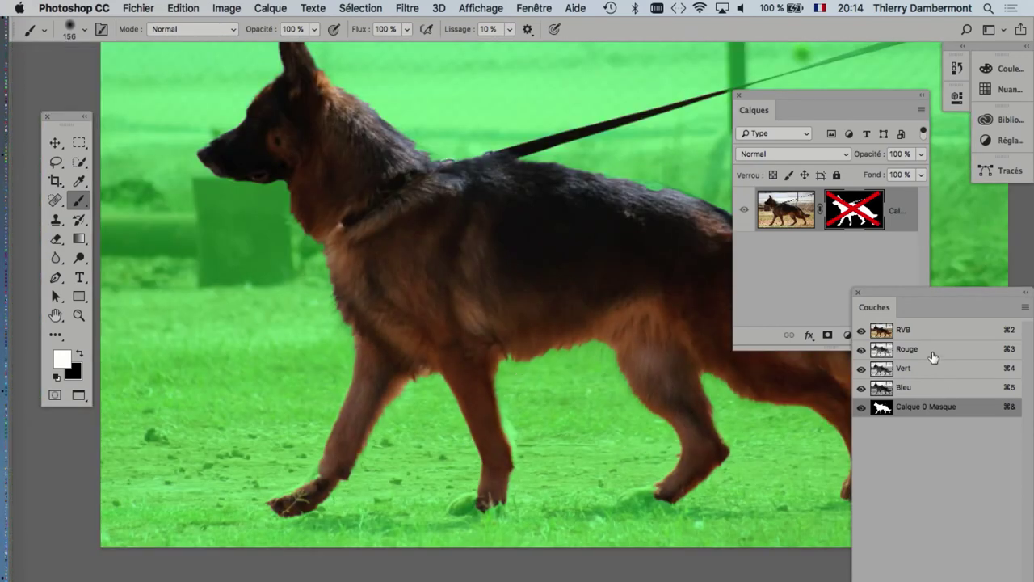
pyautogui.keyDown('shift'); pyautogui.click(869, 214); pyautogui.keyUp('shift')
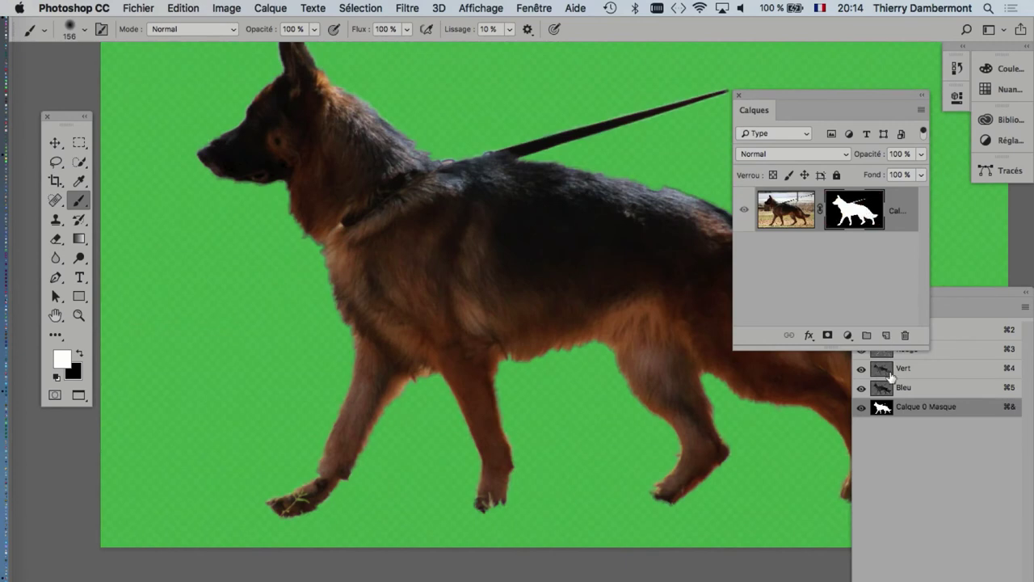
pyautogui.click(862, 411)
pyautogui.scroll(-1, 566, 376)
pyautogui.scroll(-2, 567, 376)
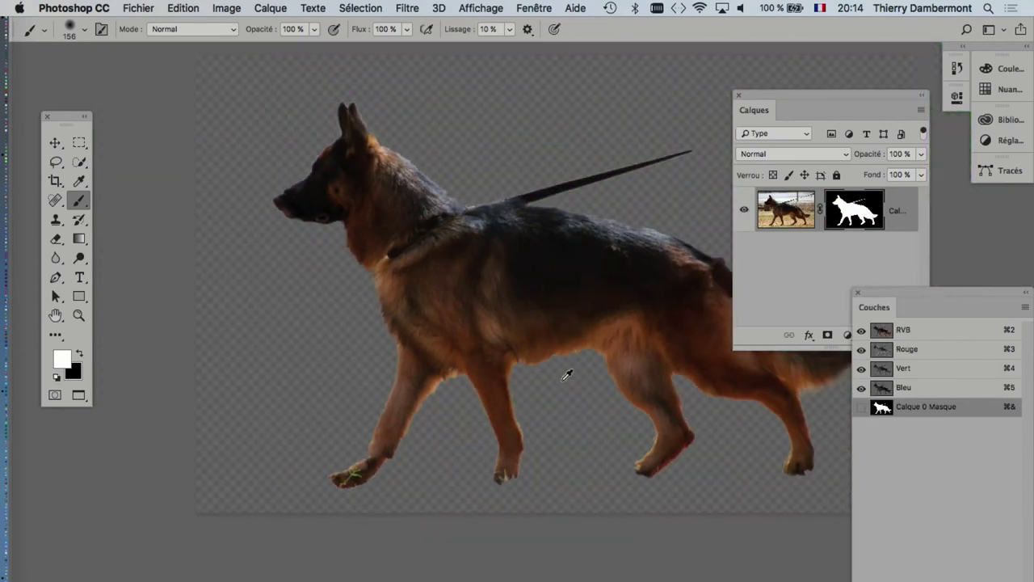
# Copy the dog layer into the desert landscape document and hide the copy
pyautogui.press('f')
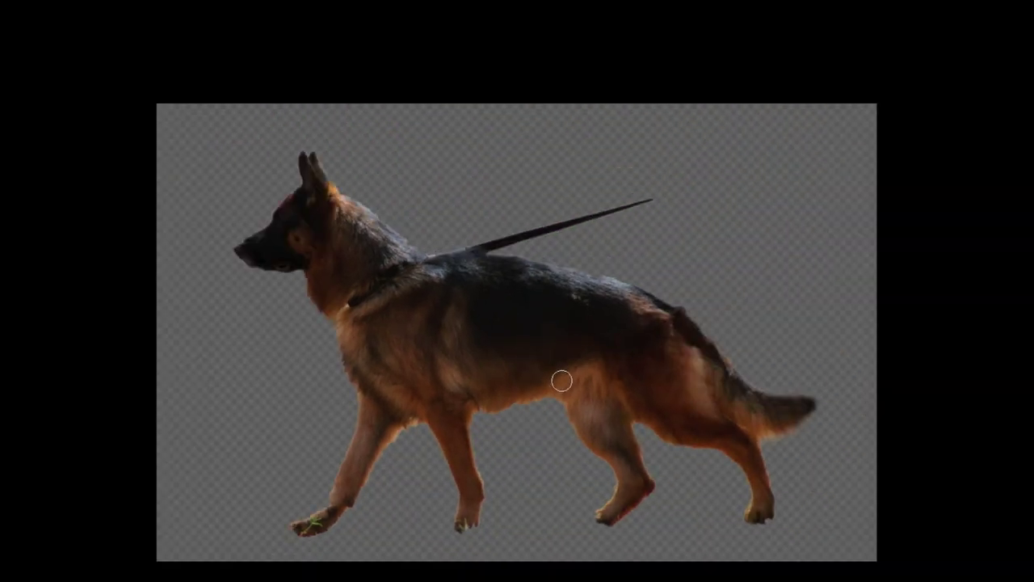
pyautogui.press('f')
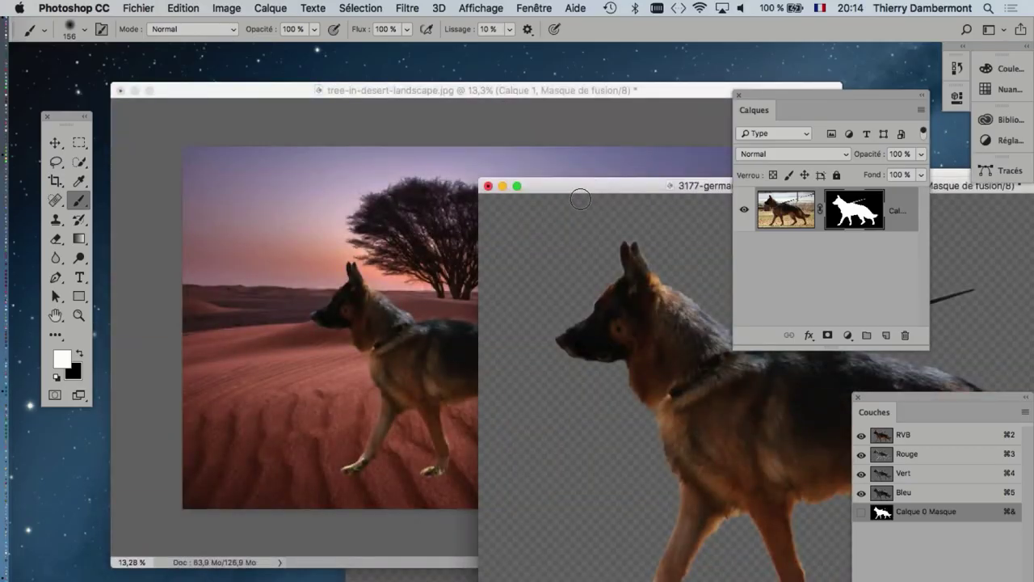
pyautogui.moveTo(585, 202); pyautogui.dragTo(398, 100)
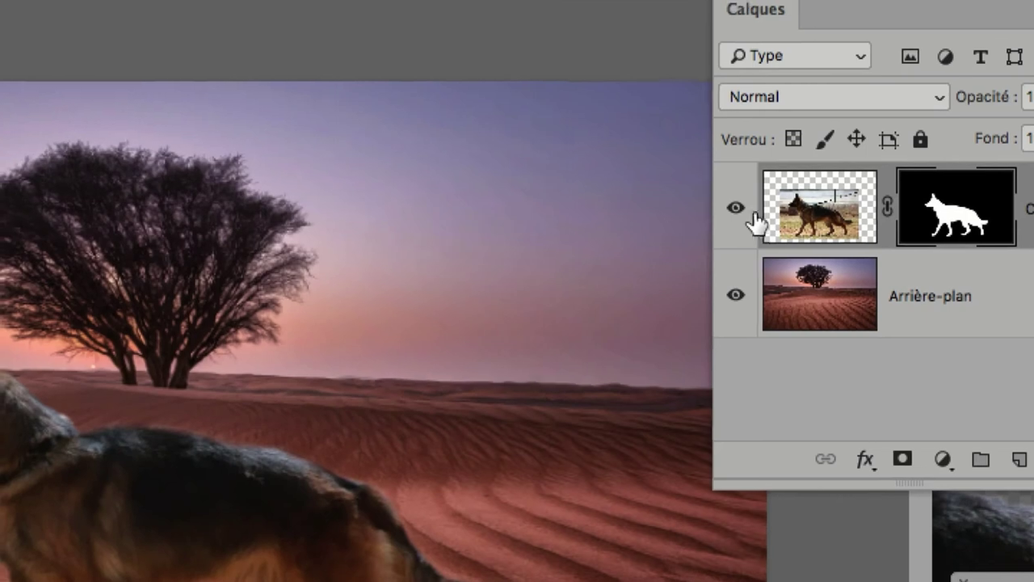
pyautogui.click(744, 210)
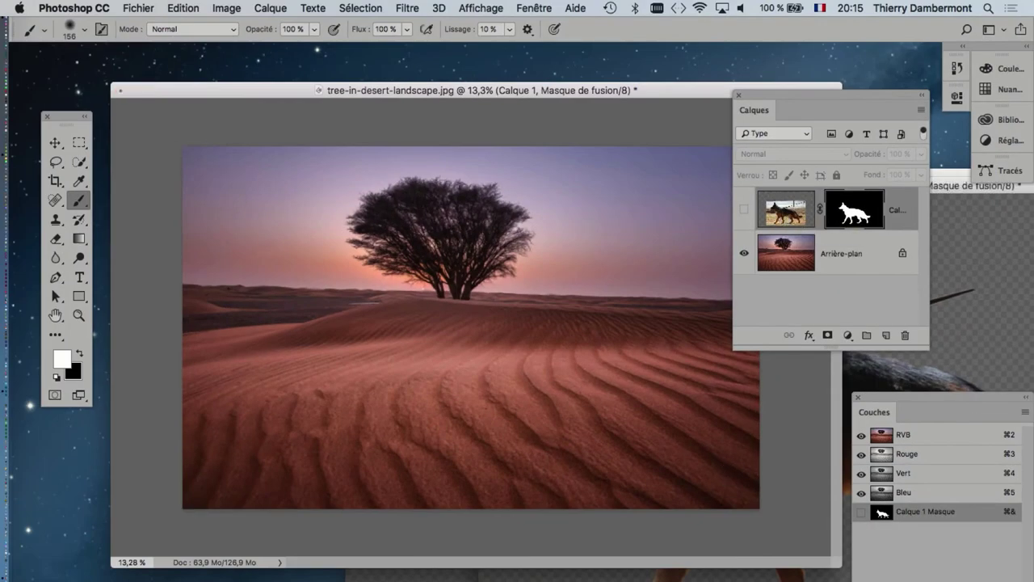
# Drag the dog across into the desert image with the Move tool
pyautogui.hotkey('ctrl', 'Tab')
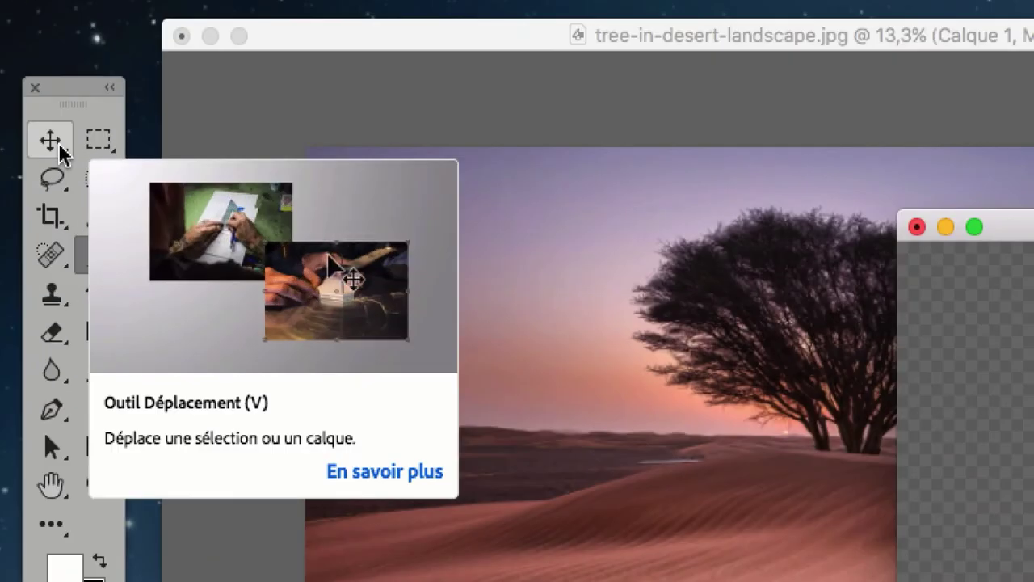
pyautogui.click(60, 148)
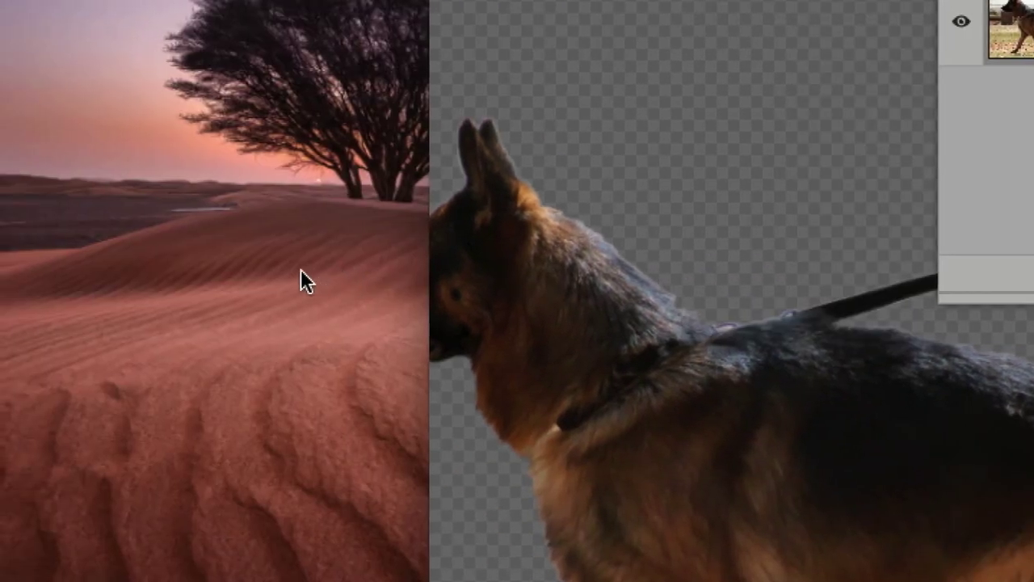
pyautogui.moveTo(459, 260); pyautogui.dragTo(300, 275)
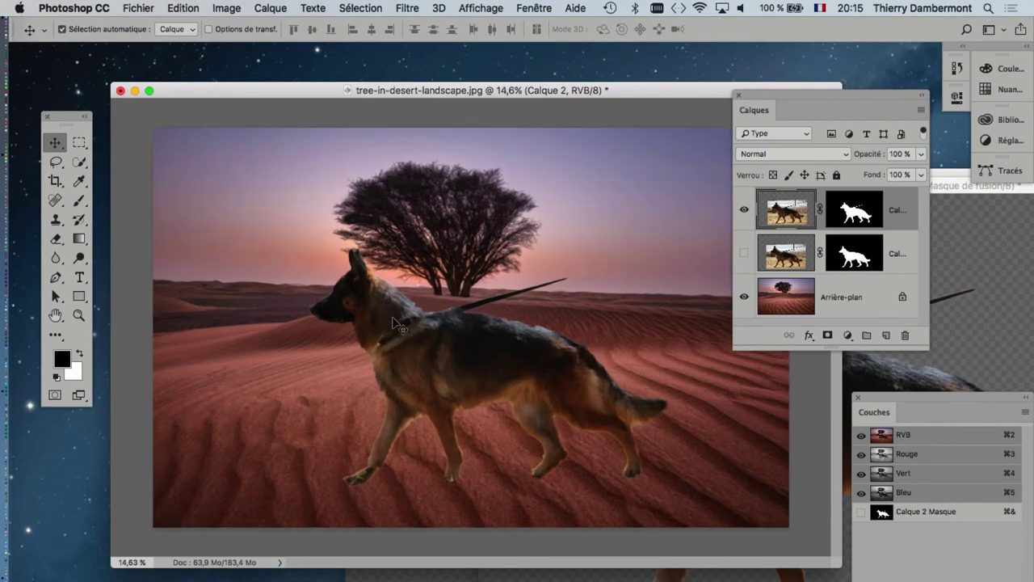
pyautogui.press('f')
pyautogui.press('super+1')
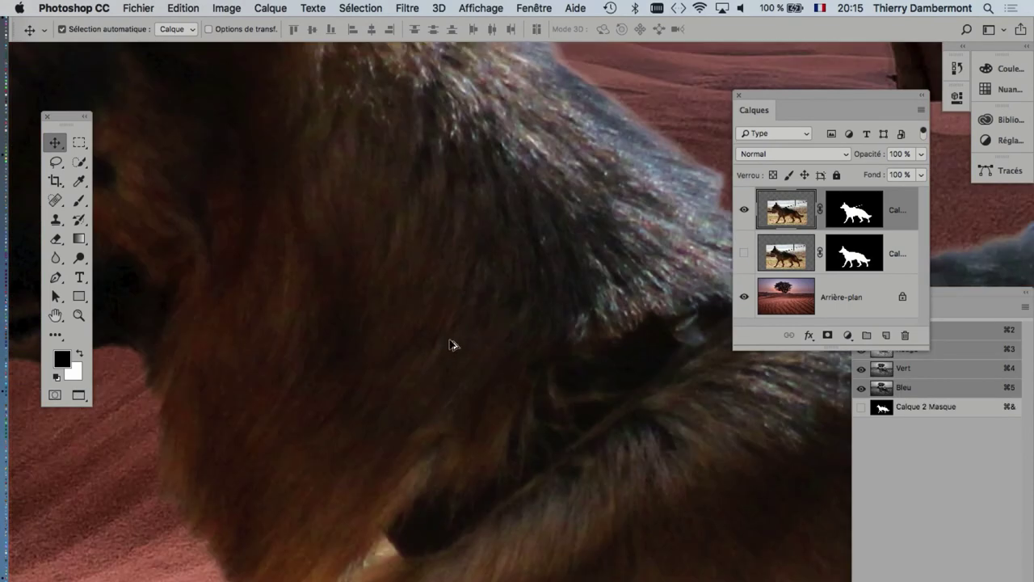
pyautogui.press('super+minus')
pyautogui.moveTo(453, 348); pyautogui.dragTo(357, 427)
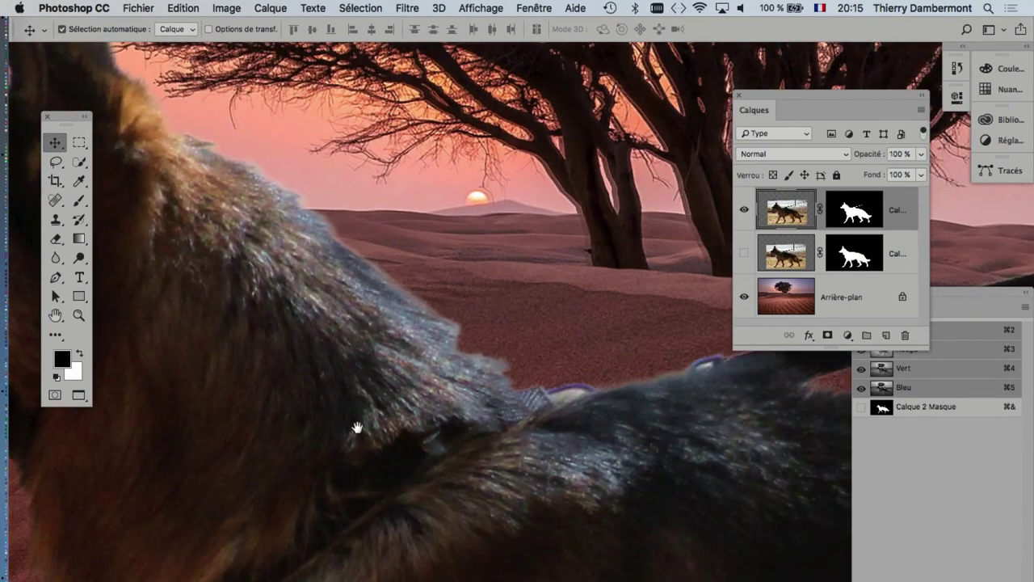
pyautogui.moveTo(548, 422); pyautogui.dragTo(261, 358)
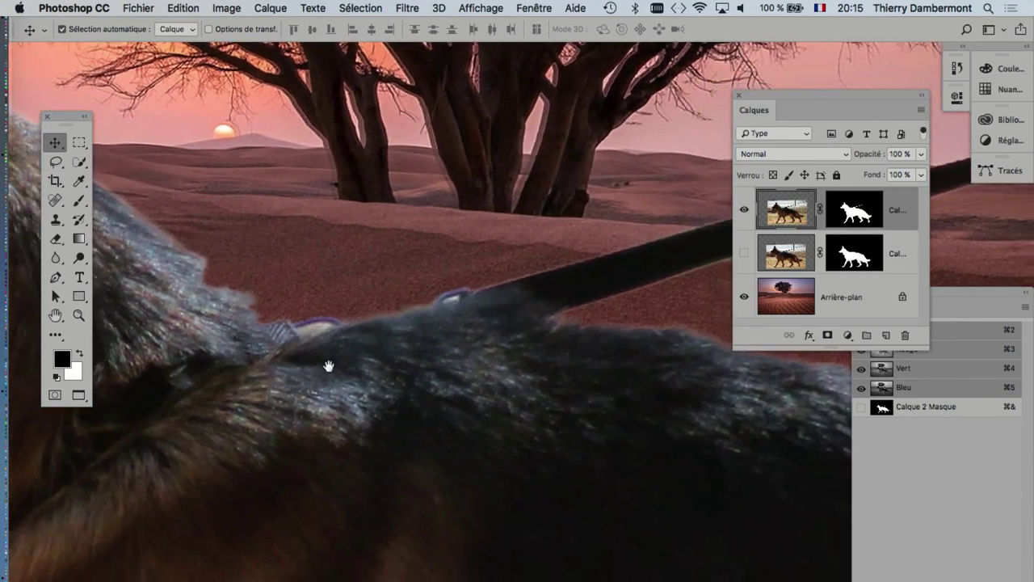
pyautogui.moveTo(330, 363); pyautogui.dragTo(553, 404)
pyautogui.press('super+minus')
pyautogui.press('super+minus')
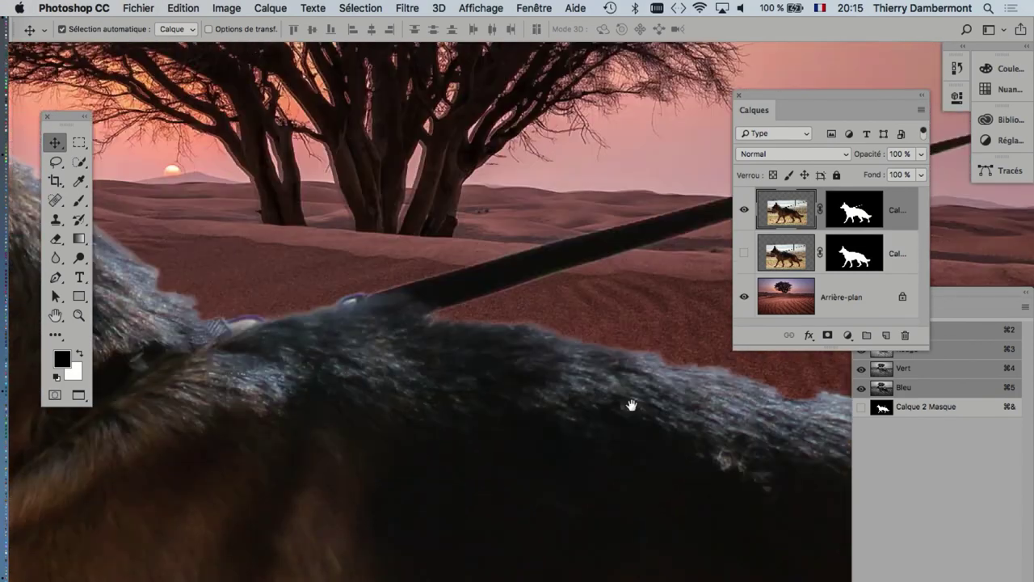
pyautogui.press('super+minus')
pyautogui.moveTo(480, 415)
pyautogui.mouseDown()
pyautogui.moveTo(526, 385)
pyautogui.moveTo(461, 250)
pyautogui.moveTo(474, 235)
pyautogui.moveTo(492, 334)
pyautogui.moveTo(331, 388)
pyautogui.moveTo(374, 374)
pyautogui.moveTo(548, 376)
pyautogui.mouseUp()
pyautogui.scroll(-3, 548, 376)
pyautogui.scroll(3, 525, 388)
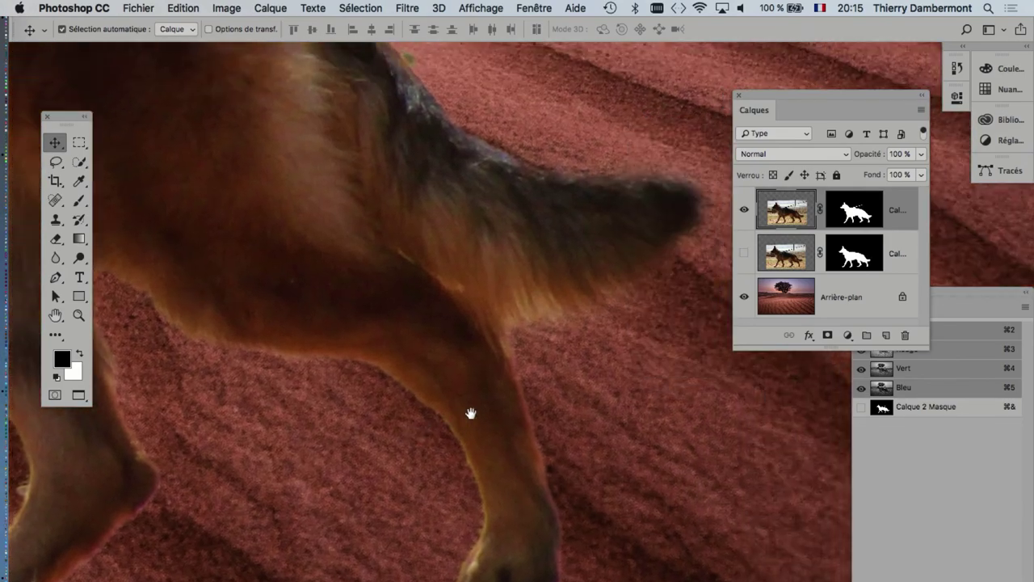
pyautogui.scroll(3, 534, 393)
pyautogui.scroll(-1, 504, 366)
pyautogui.scroll(-2, 504, 366)
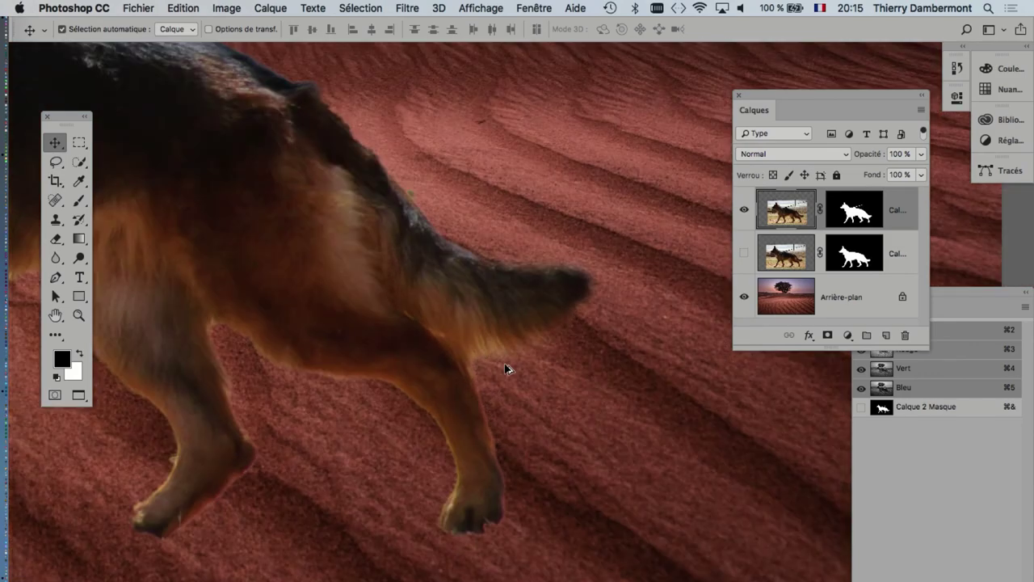
pyautogui.click(745, 211)
pyautogui.click(743, 255)
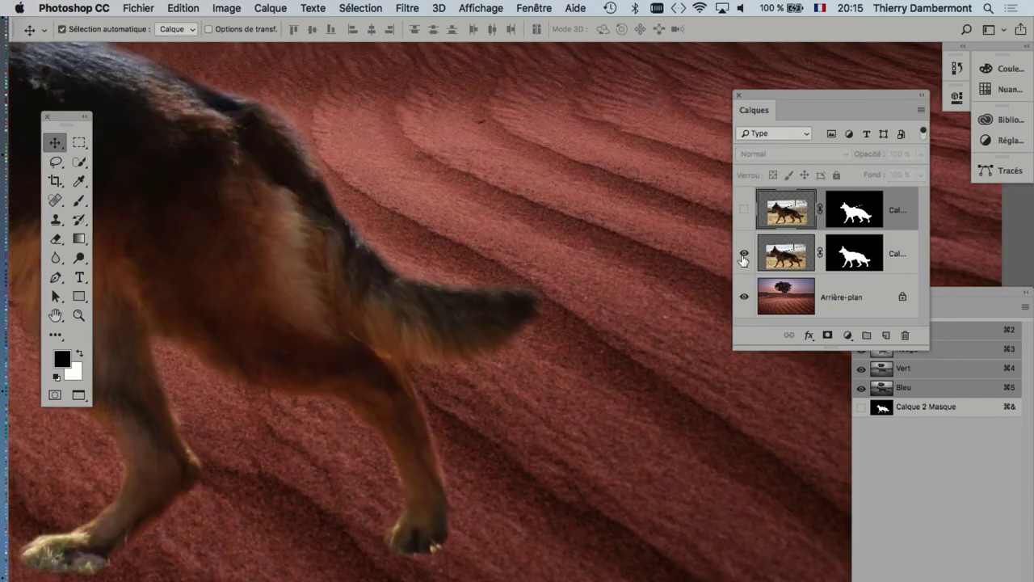
pyautogui.moveTo(465, 275); pyautogui.dragTo(679, 331)
pyautogui.moveTo(328, 300)
pyautogui.mouseDown()
pyautogui.moveTo(644, 323)
pyautogui.moveTo(450, 390)
pyautogui.moveTo(518, 434)
pyautogui.mouseUp()
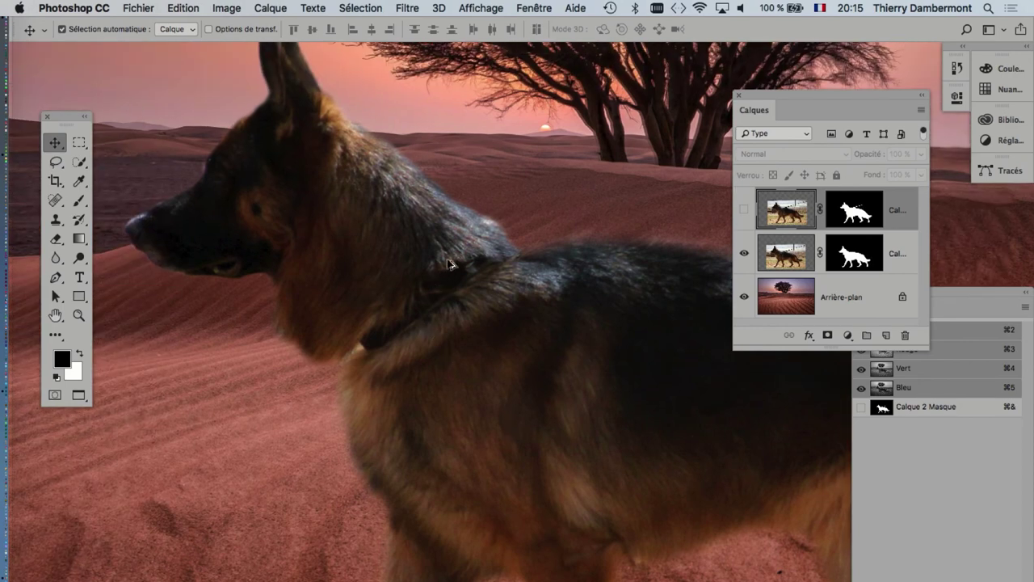
pyautogui.scroll(3, 452, 265)
pyautogui.scroll(-3, 323, 258)
pyautogui.moveTo(665, 388); pyautogui.dragTo(529, 407)
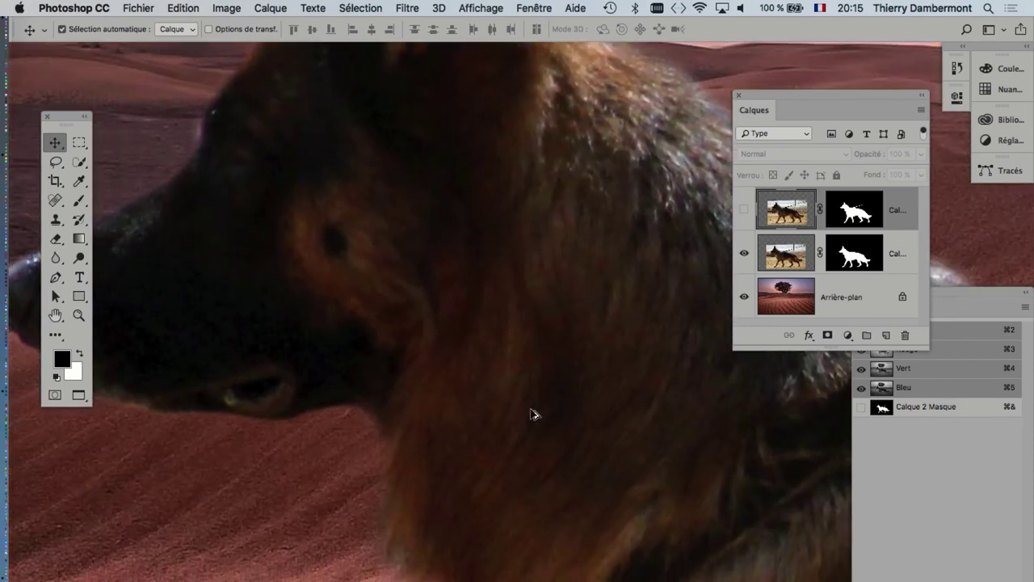
pyautogui.scroll(-2, 532, 414)
# Show the top dog layer and move it further left and down
pyautogui.click(745, 256)
pyautogui.click(744, 210)
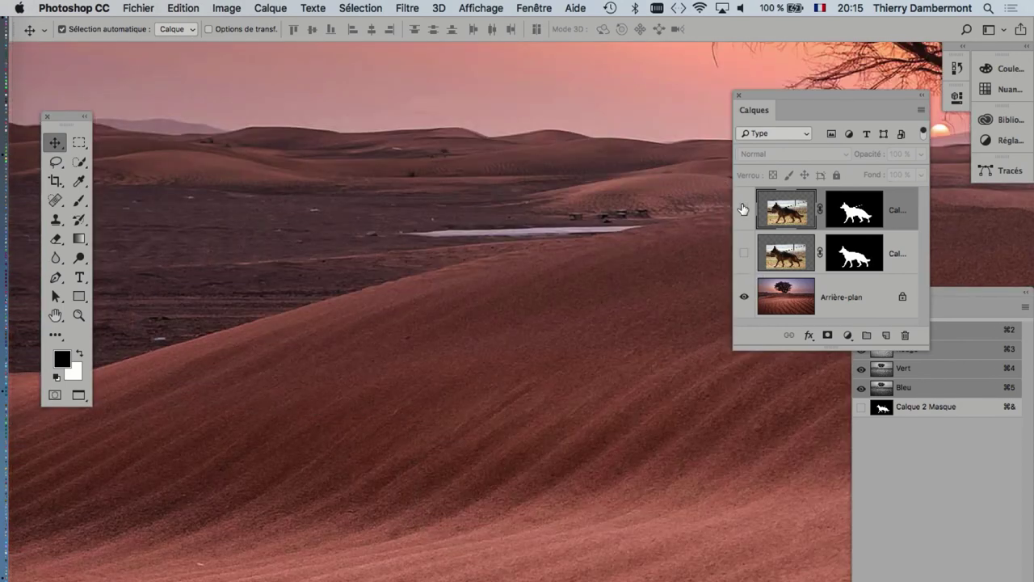
pyautogui.moveTo(616, 319); pyautogui.dragTo(519, 340)
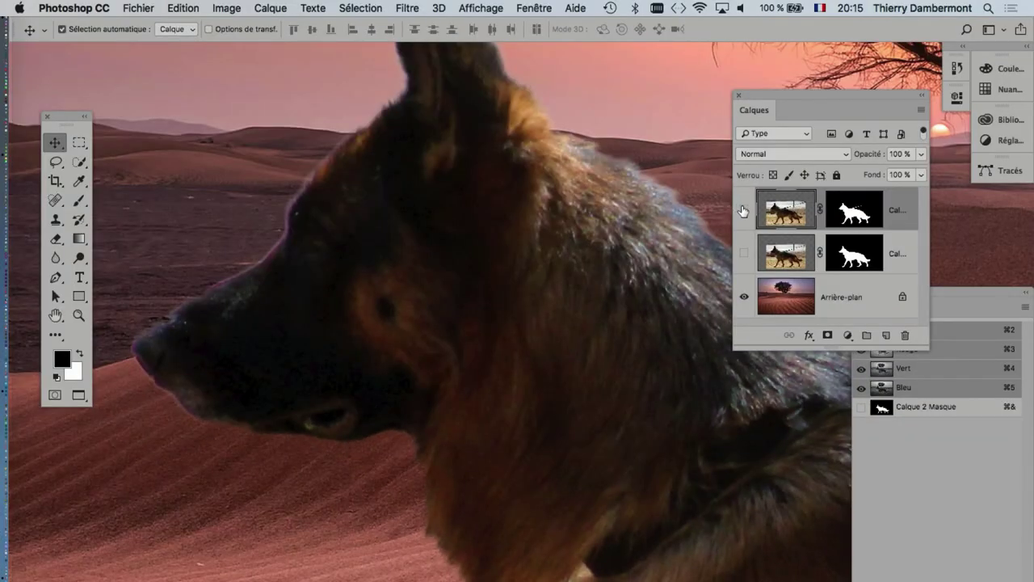
# Compare the two dog layers' visibility, then delete the top dog layer
pyautogui.click(742, 211)
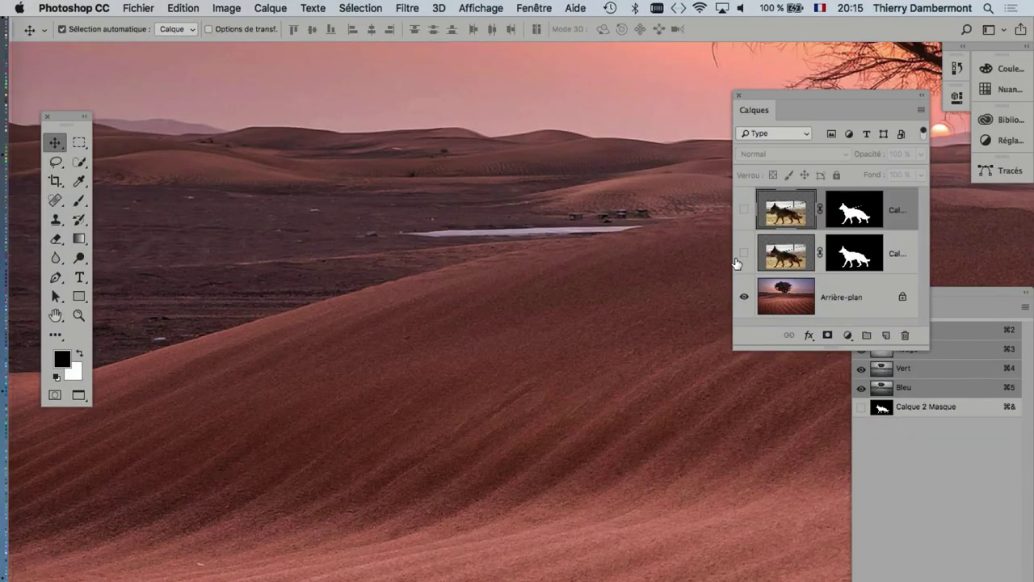
pyautogui.click(744, 253)
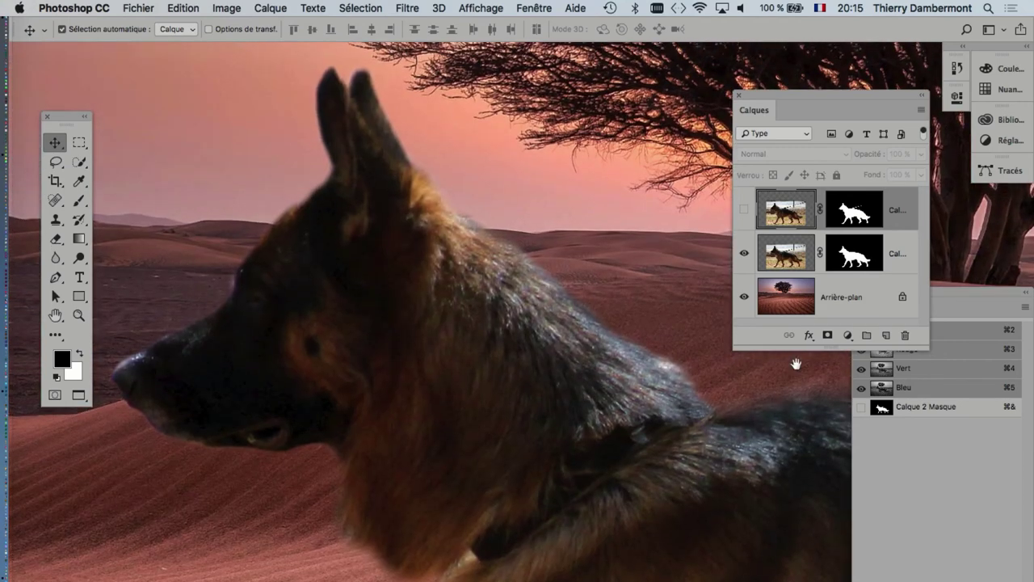
pyautogui.click(743, 209)
pyautogui.click(745, 253)
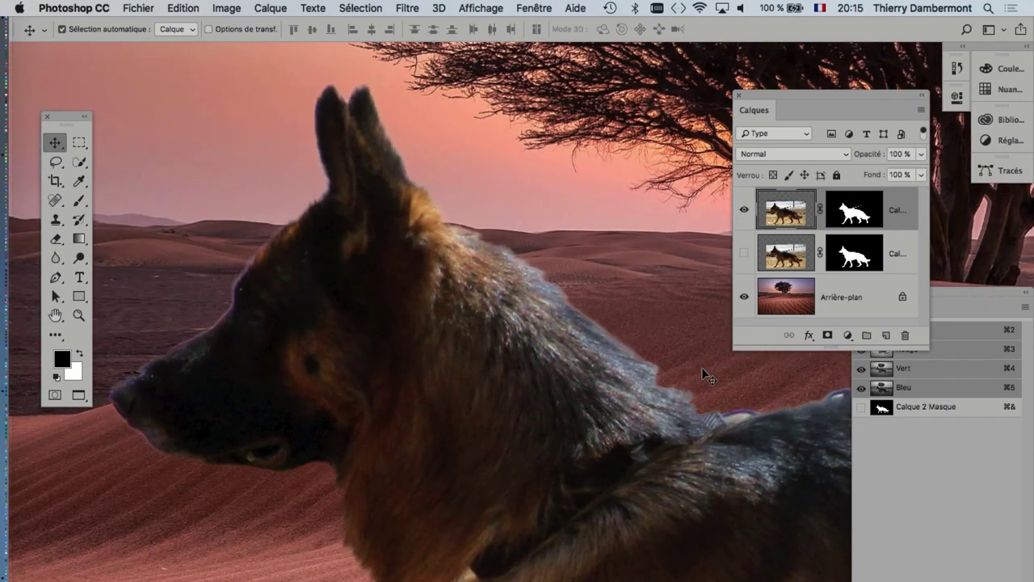
pyautogui.click(744, 209)
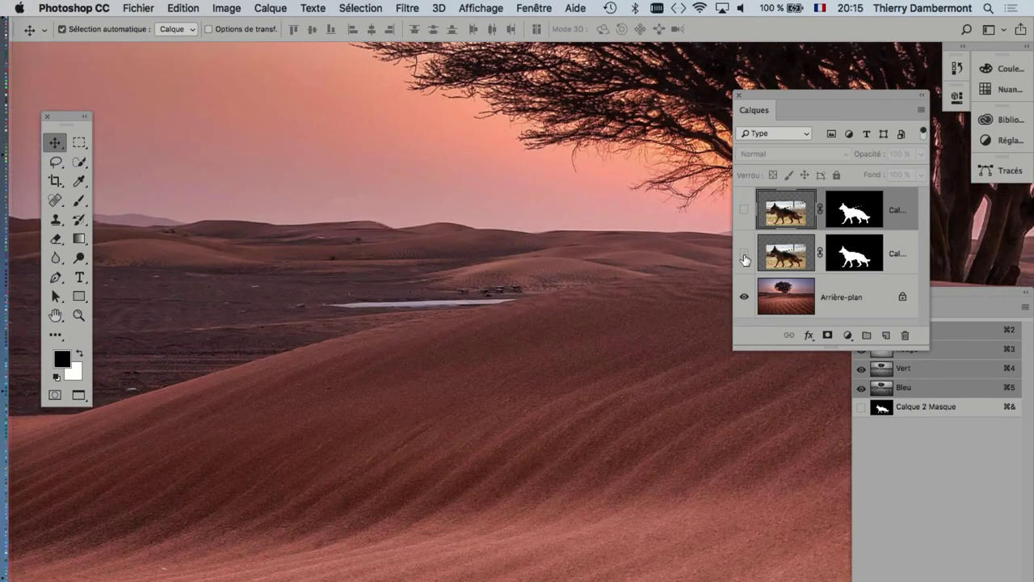
pyautogui.click(745, 254)
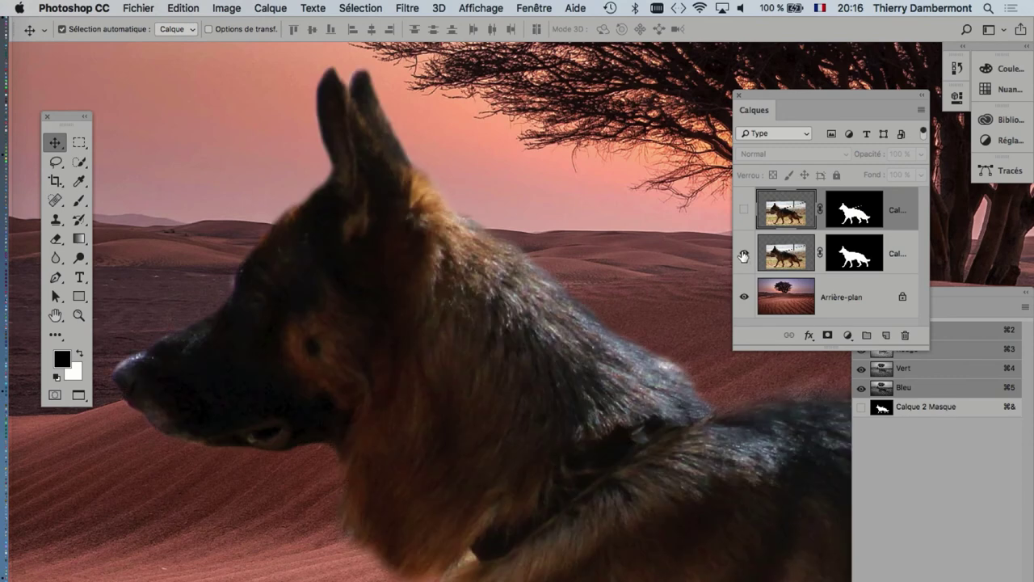
pyautogui.click(744, 253)
pyautogui.click(744, 209)
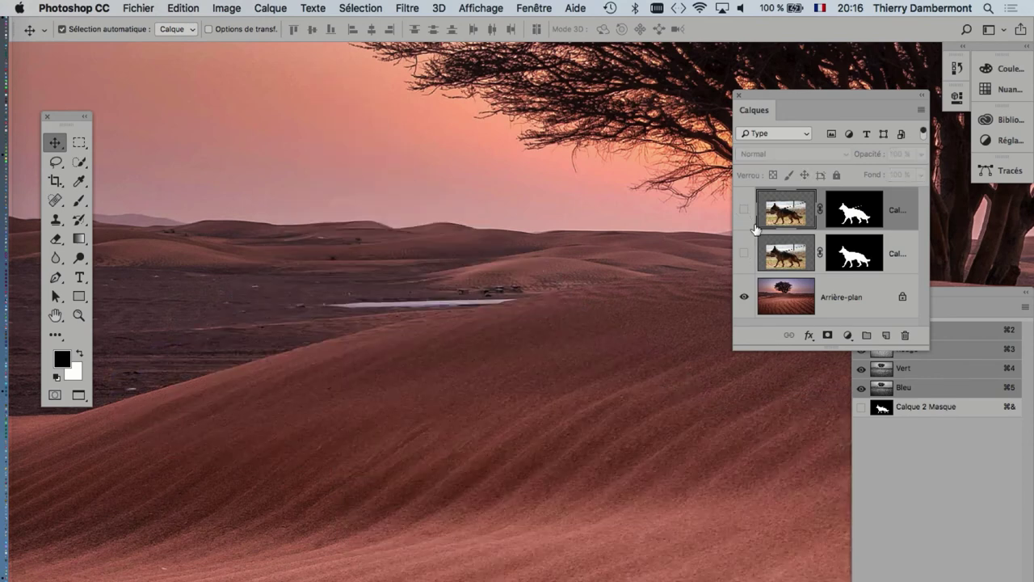
pyautogui.moveTo(783, 218)
pyautogui.mouseDown()
pyautogui.moveTo(873, 281)
pyautogui.moveTo(905, 334)
pyautogui.mouseUp()
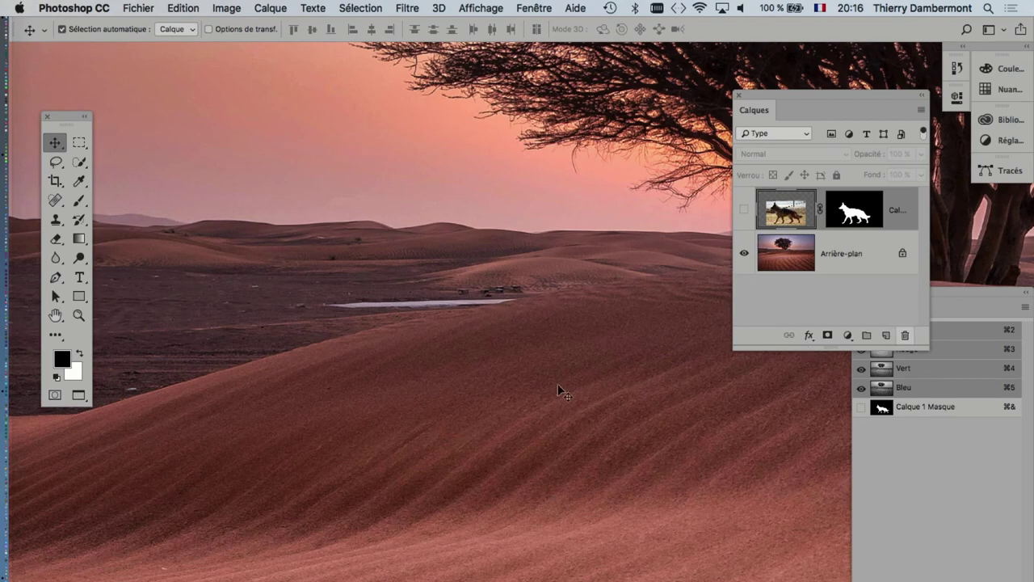
# Show the remaining dog layer and pan to frame the dog and tree together
pyautogui.click(745, 210)
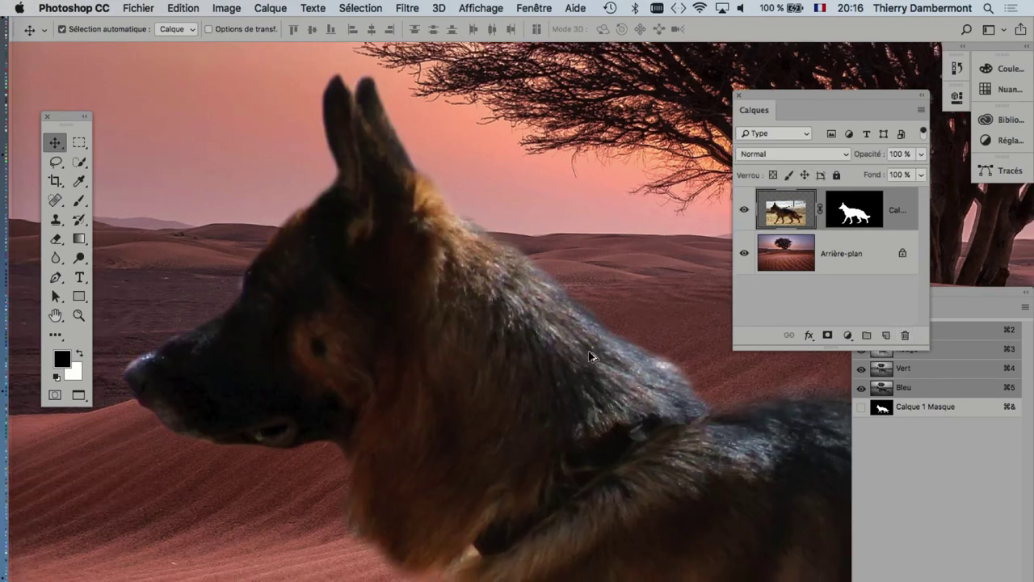
pyautogui.scroll(-2, 590, 357)
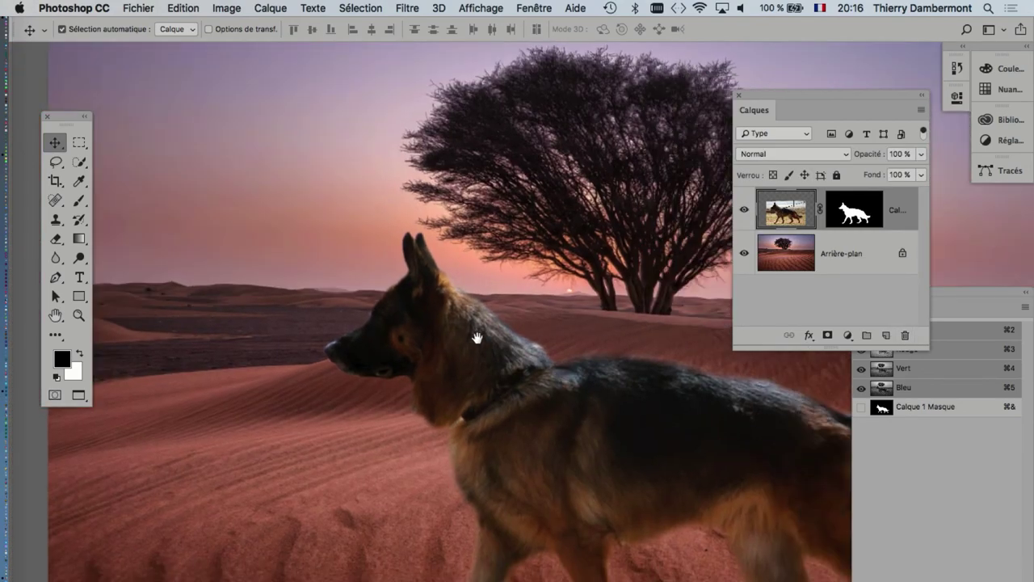
pyautogui.scroll(-2, 527, 377)
pyautogui.hscroll(3, 527, 377)
pyautogui.scroll(-2, 496, 308)
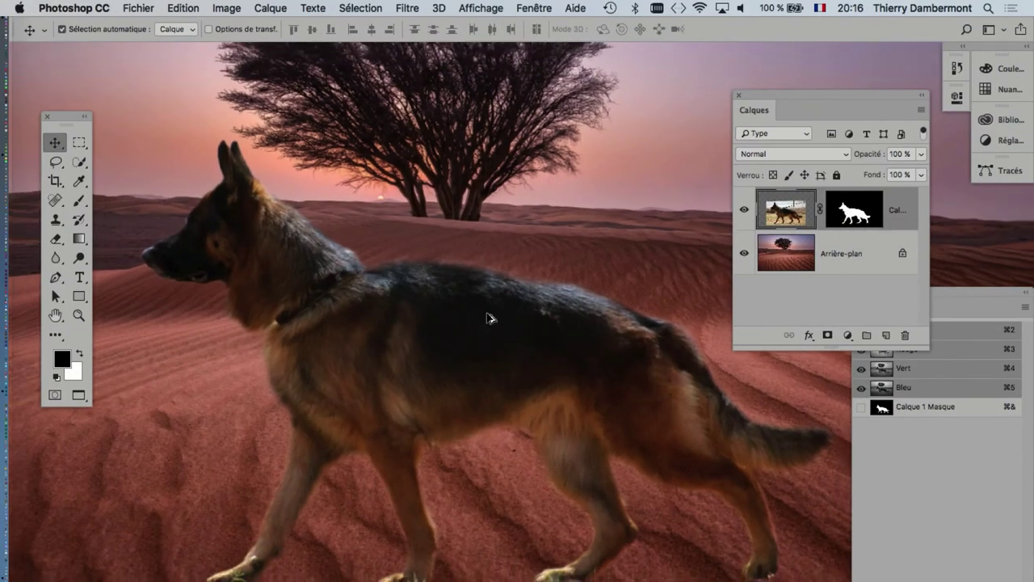
pyautogui.scroll(-3, 489, 319)
pyautogui.moveTo(393, 354); pyautogui.dragTo(315, 315)
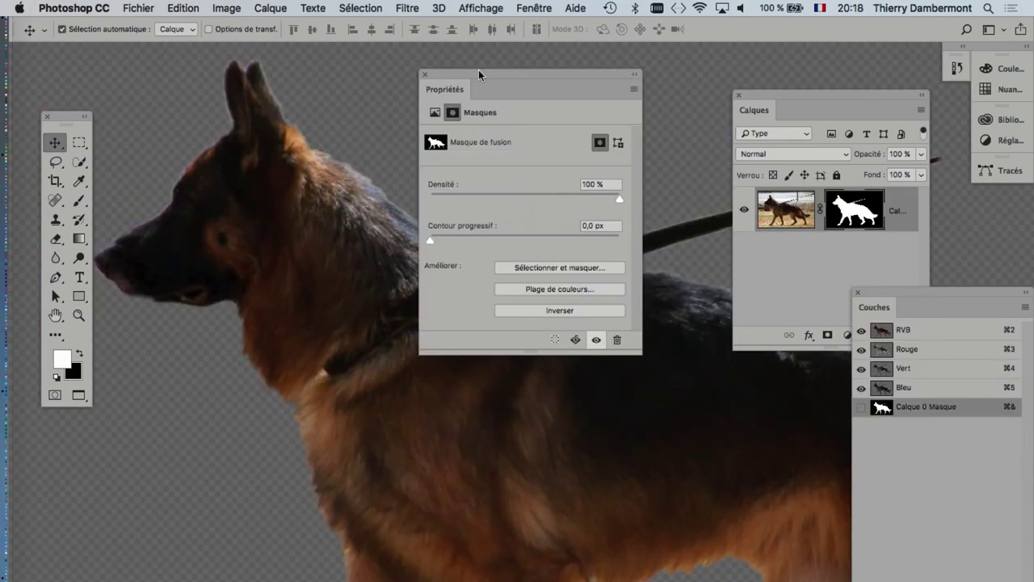
# Close the mask properties, pan to view the whole cut-out dog, and open the Sélection menu
pyautogui.click(425, 74)
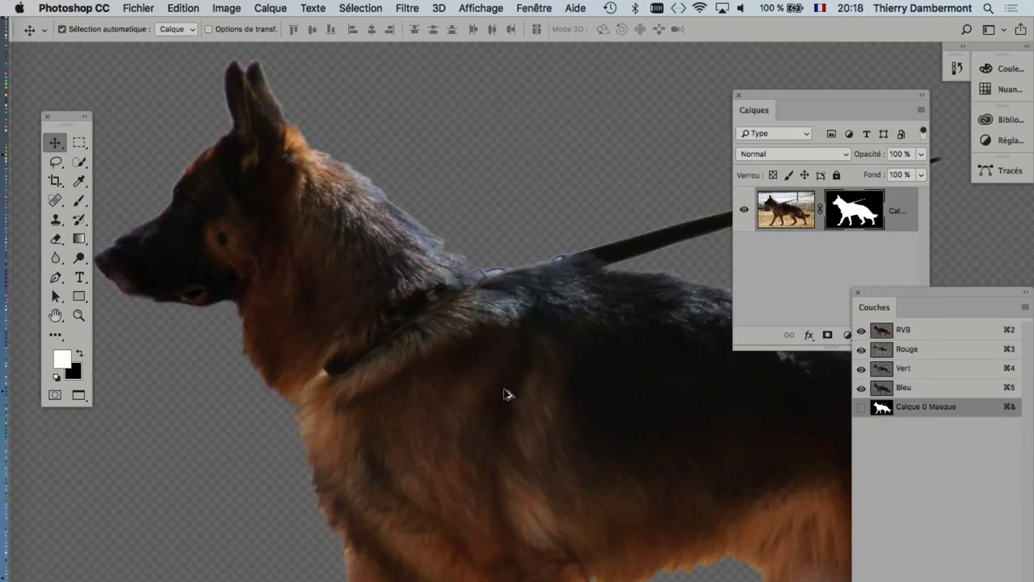
pyautogui.scroll(-3, 508, 396)
pyautogui.moveTo(510, 395); pyautogui.dragTo(392, 260)
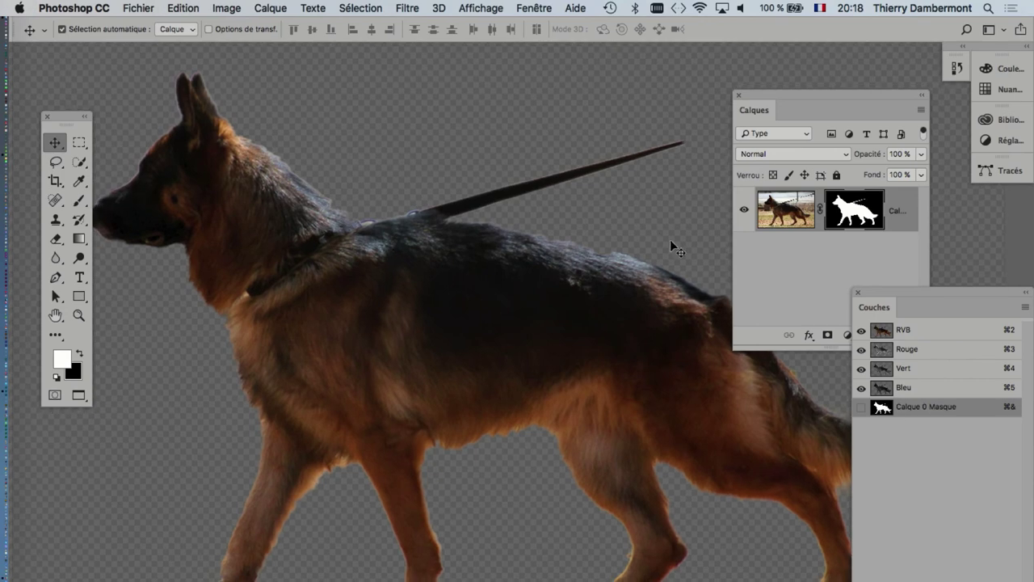
pyautogui.click(355, 7)
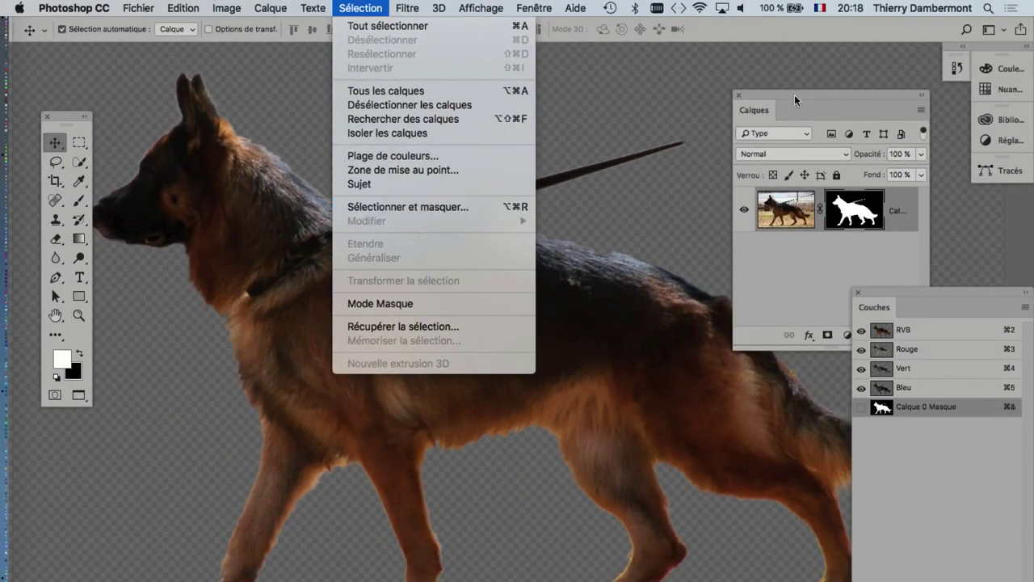
pyautogui.click(794, 95)
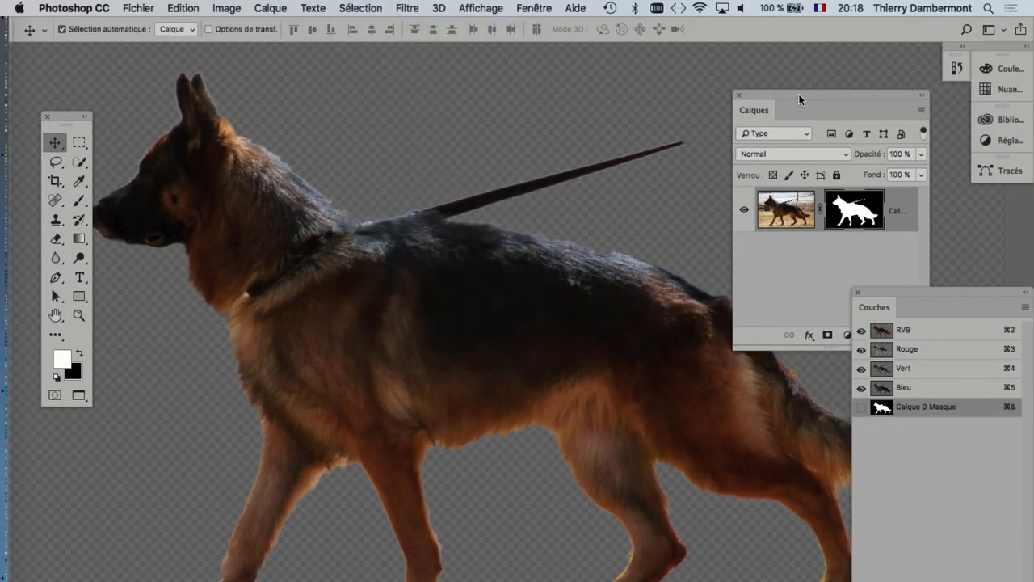
pyautogui.moveTo(798, 93); pyautogui.dragTo(684, 87)
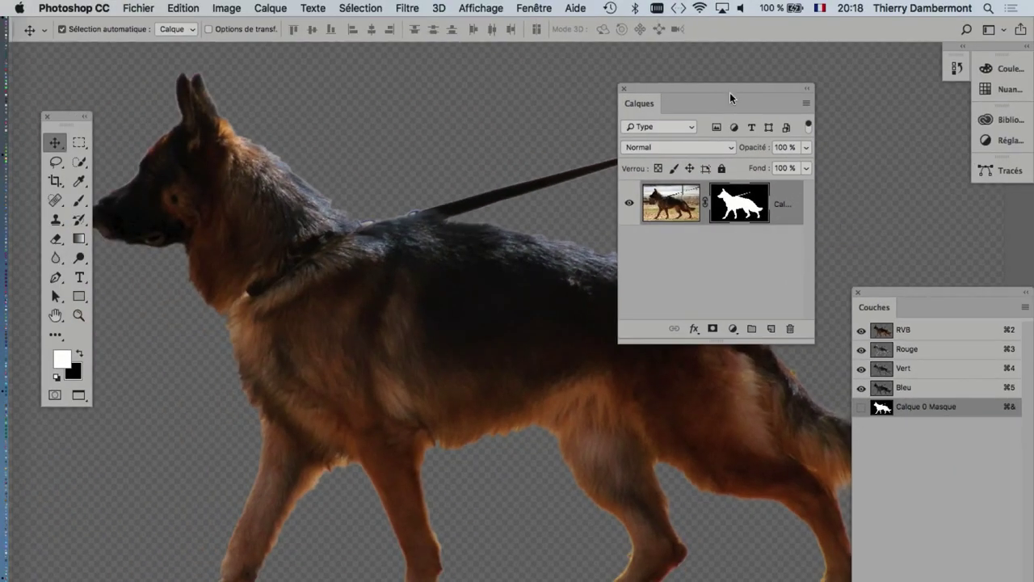
pyautogui.moveTo(728, 89); pyautogui.dragTo(875, 93)
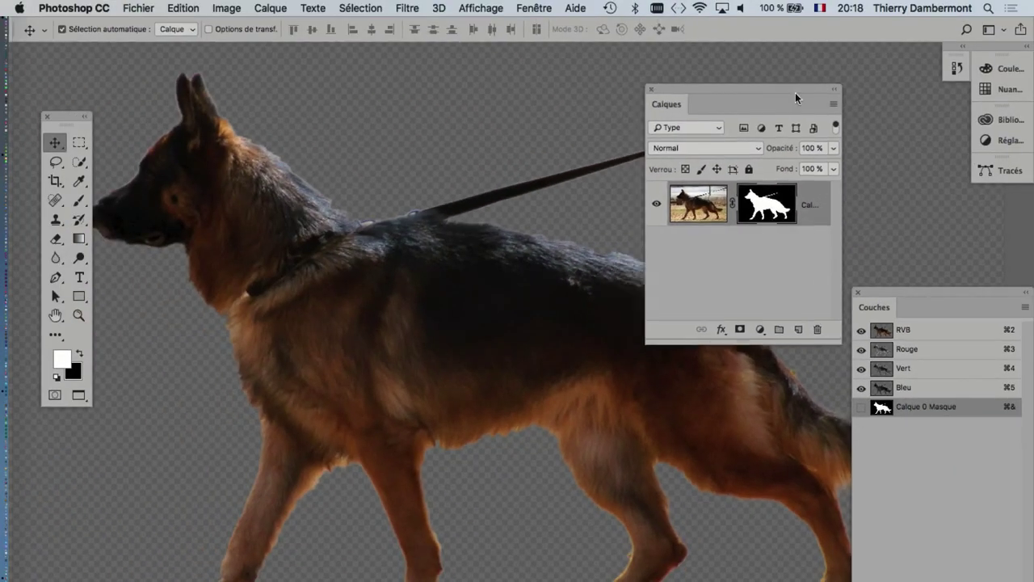
pyautogui.scroll(5, 194, 143)
pyautogui.scroll(-5, 218, 149)
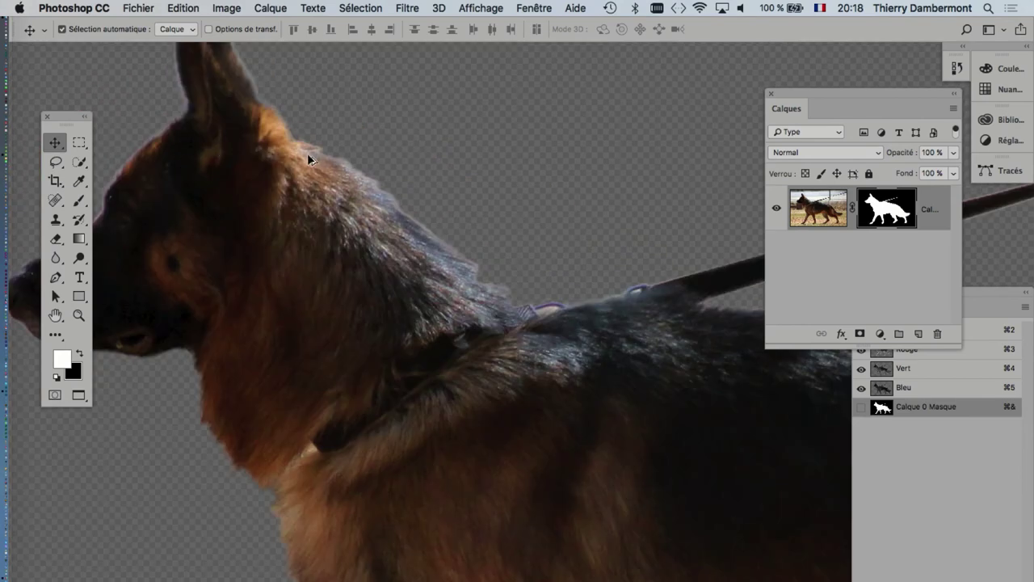
pyautogui.moveTo(259, 194); pyautogui.dragTo(339, 240)
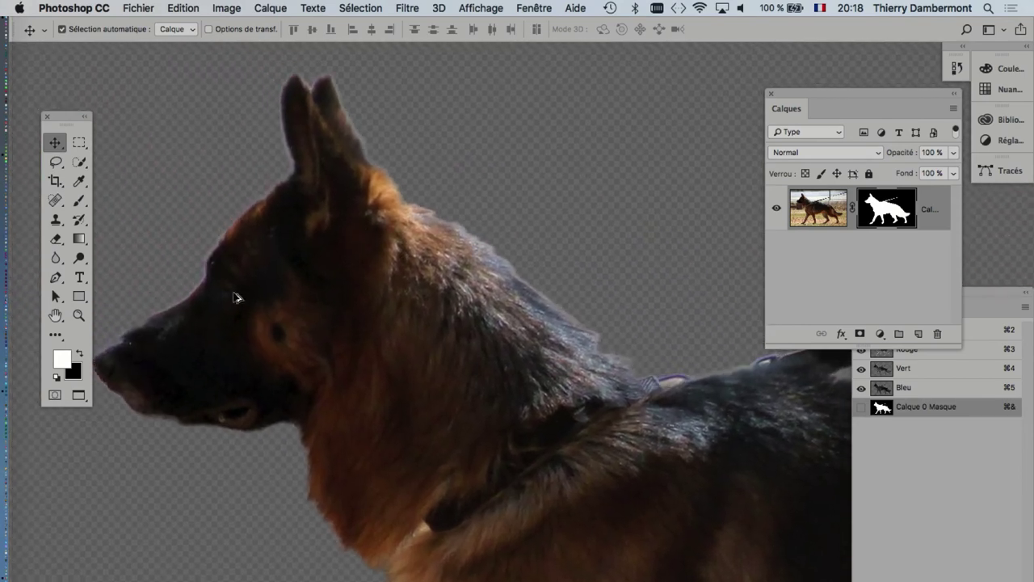
pyautogui.scroll(2, 364, 259)
pyautogui.moveTo(396, 282); pyautogui.dragTo(427, 258)
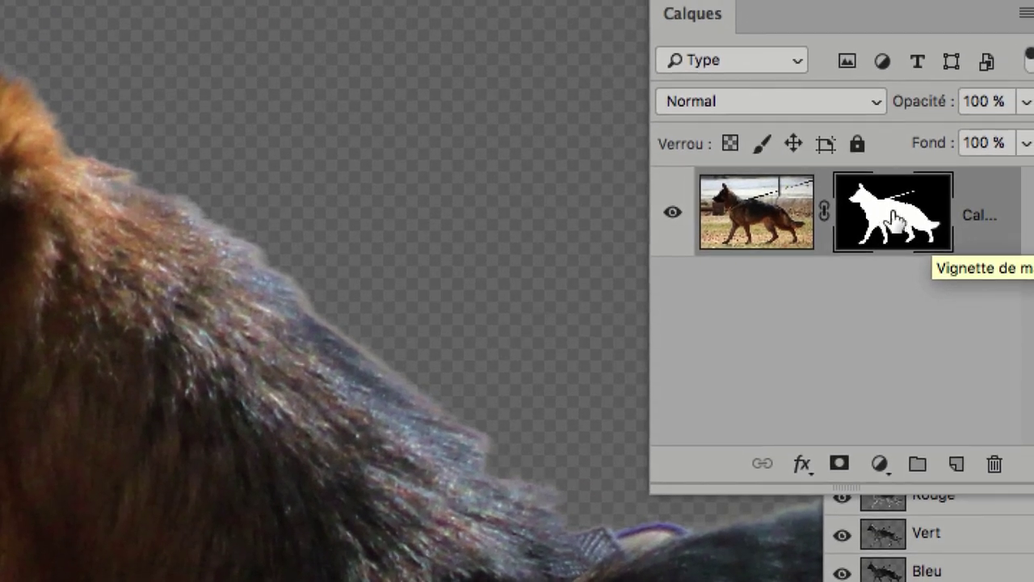
pyautogui.doubleClick(896, 220)
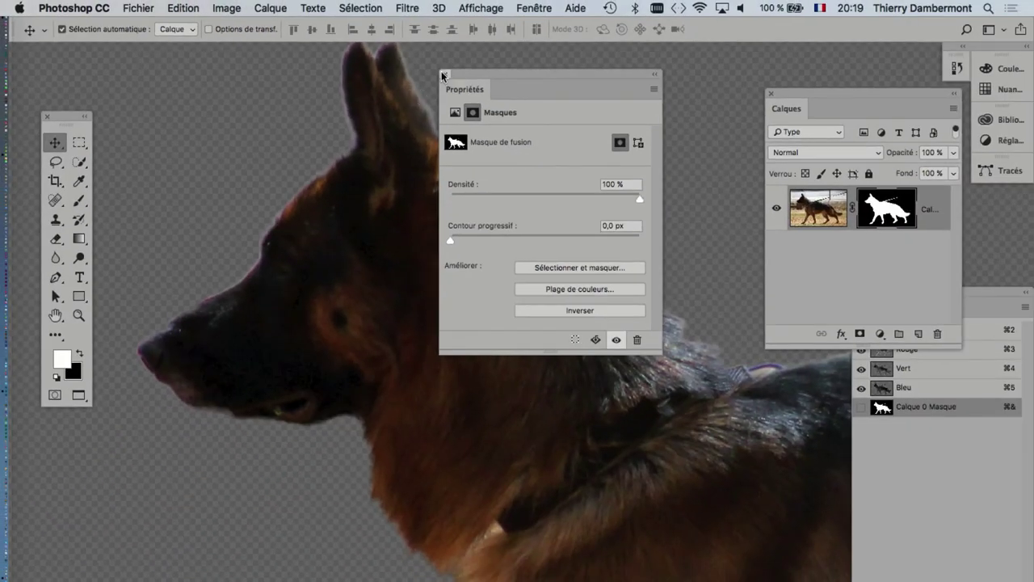
# Reset the workspace to Les indispensables with a two-column toolbar and panels hidden
pyautogui.click(443, 74)
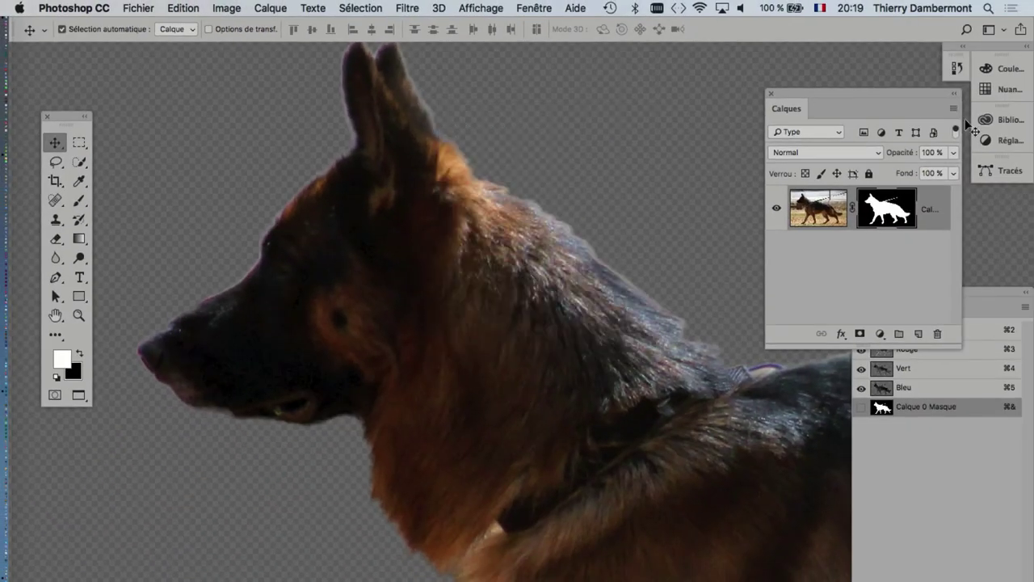
pyautogui.doubleClick(891, 212)
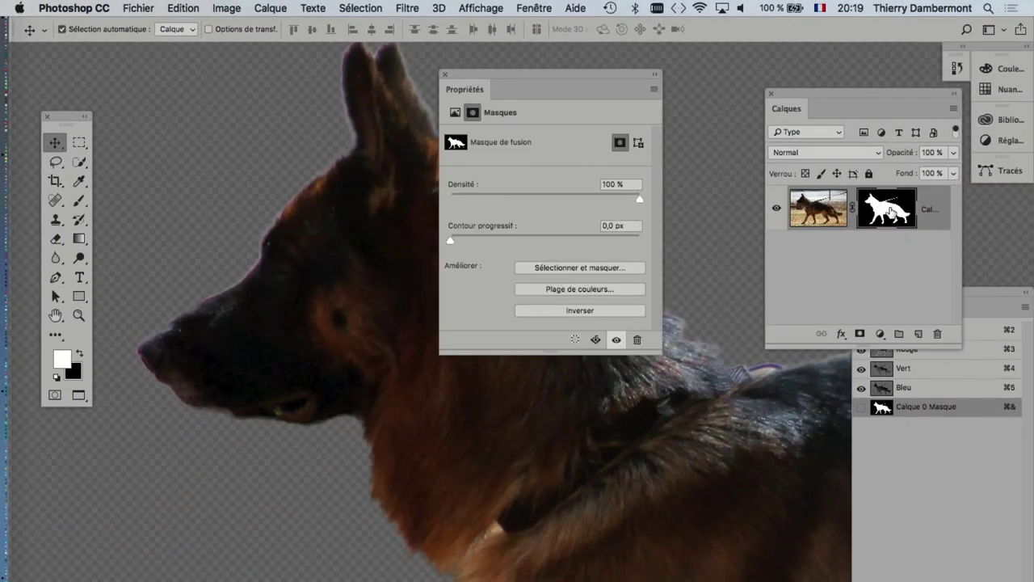
pyautogui.click(444, 75)
pyautogui.click(534, 8)
pyautogui.moveTo(564, 40)
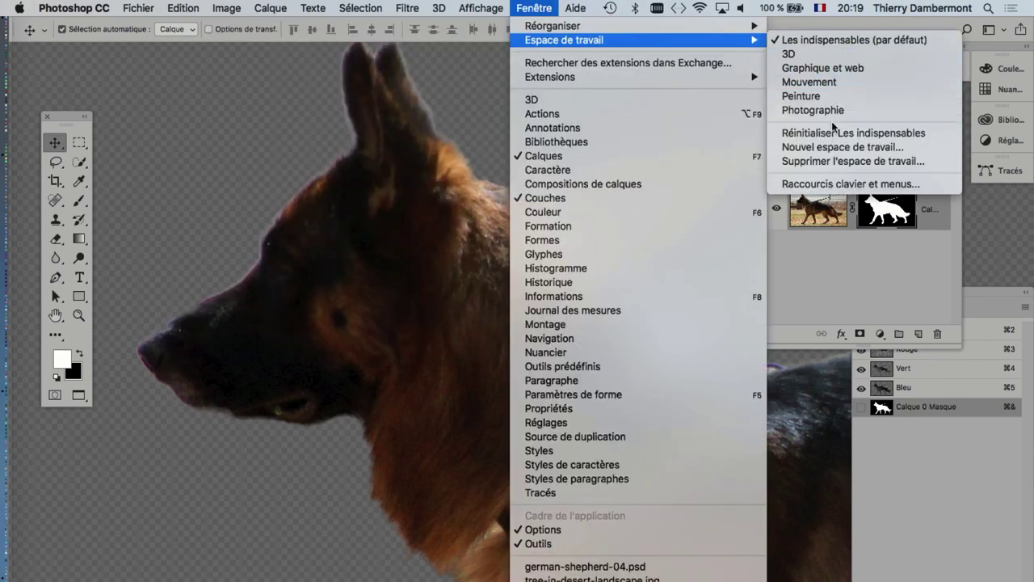
pyautogui.click(835, 132)
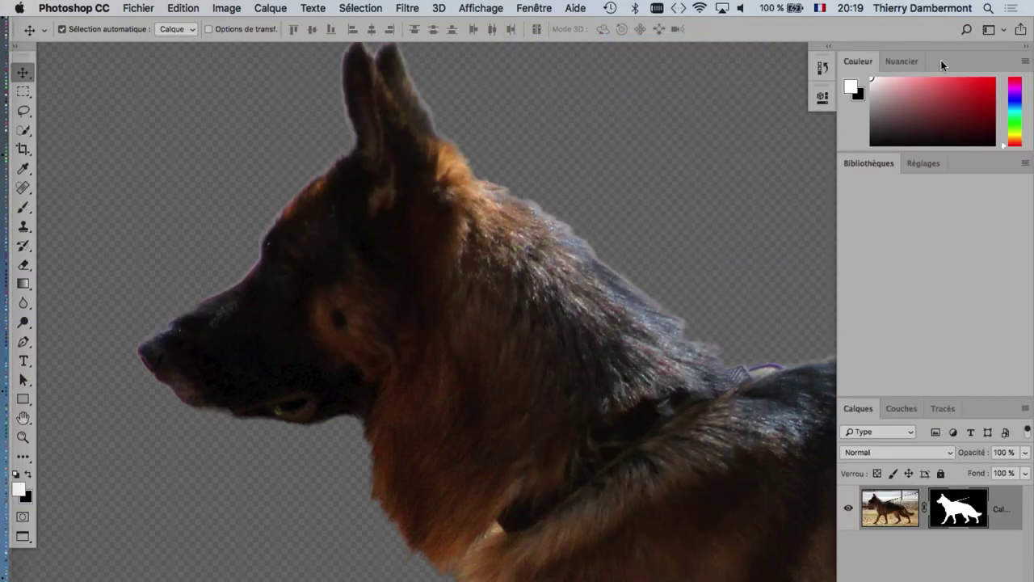
pyautogui.click(21, 47)
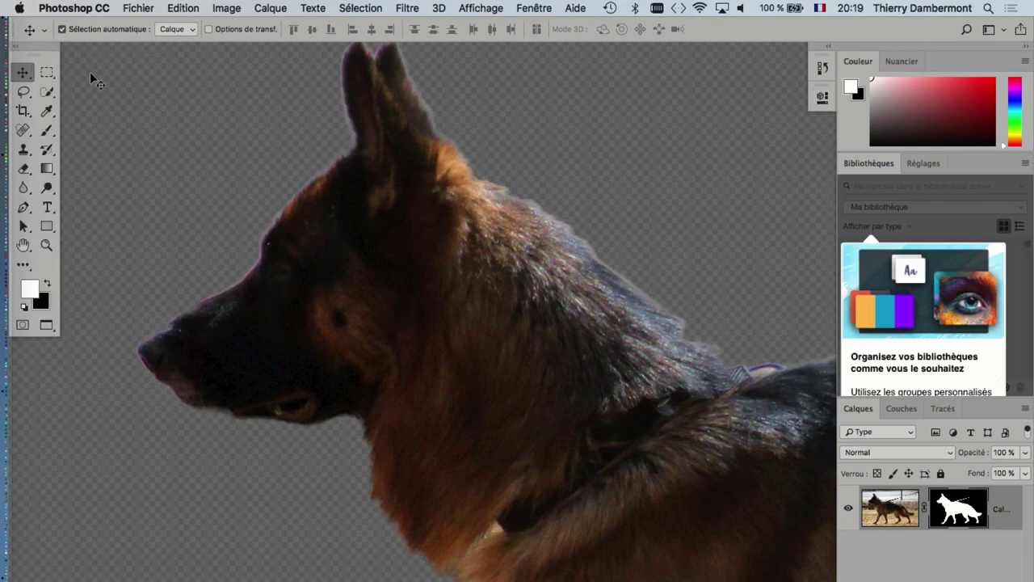
pyautogui.hotkey('shift', 'Tab')
# Float the Calques panel out of the dock and expand the Couches/Tracés panels
pyautogui.click(535, 7)
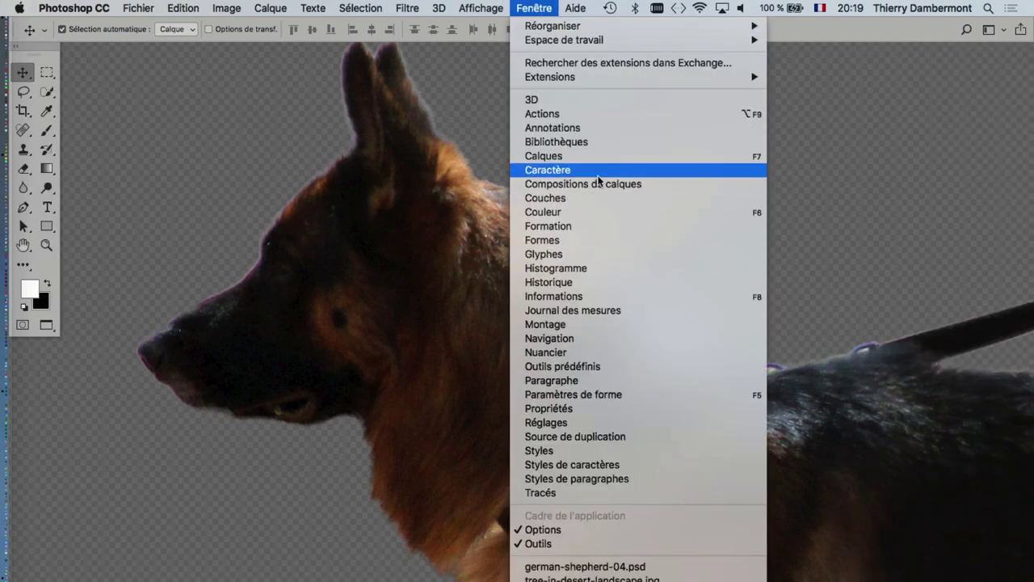
pyautogui.click(868, 249)
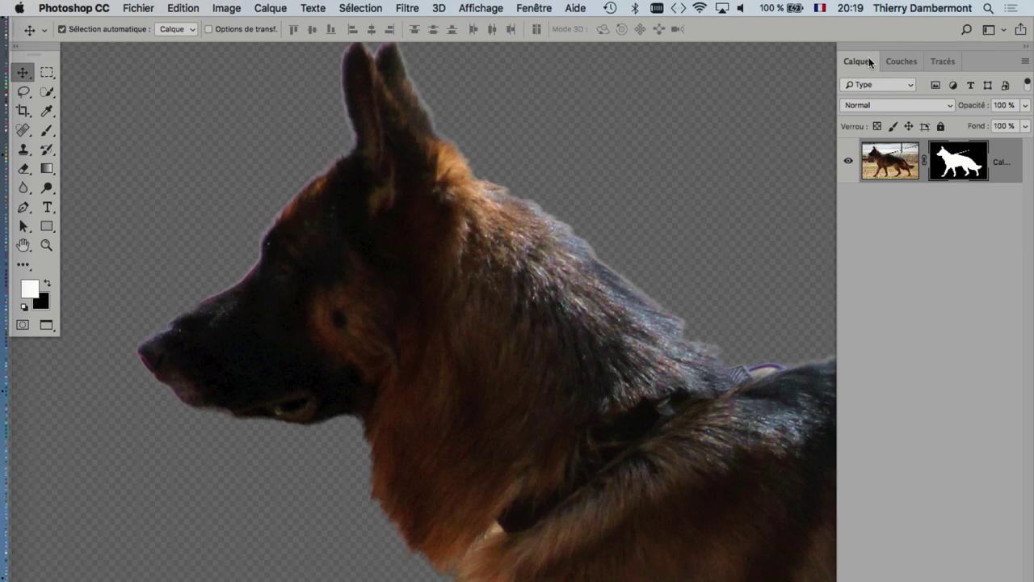
pyautogui.moveTo(870, 62); pyautogui.dragTo(581, 84)
pyautogui.click(1026, 46)
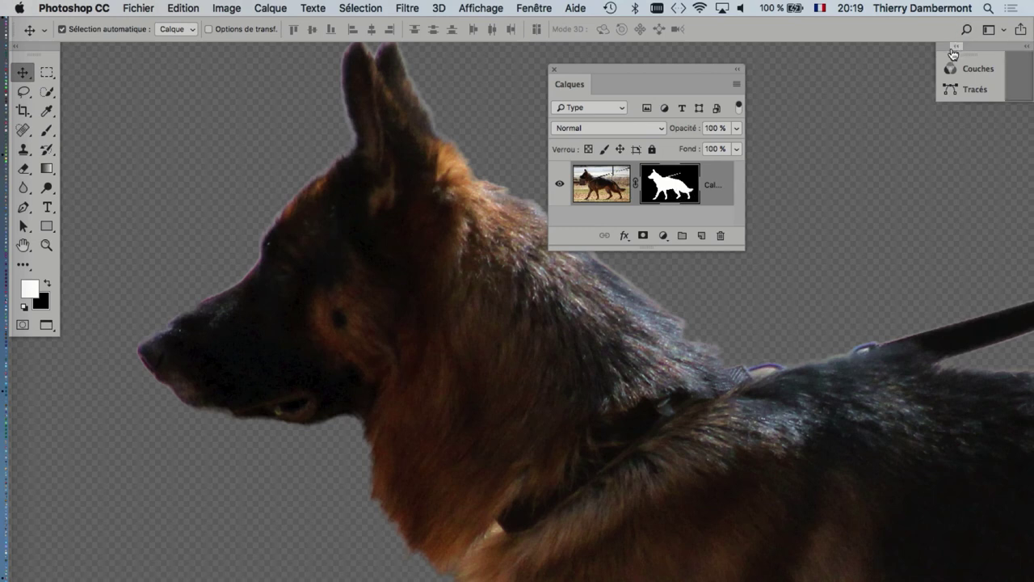
pyautogui.click(955, 48)
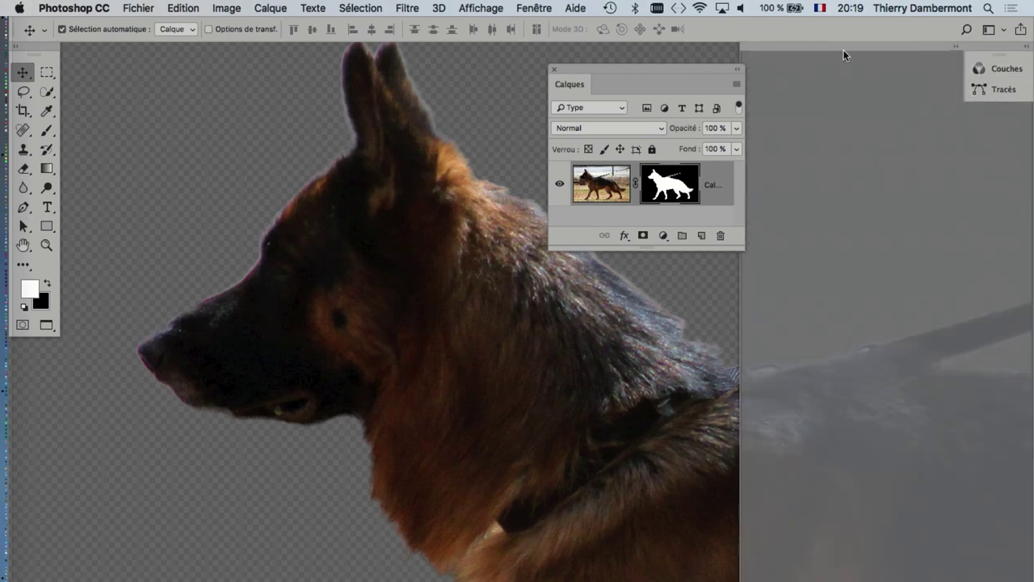
pyautogui.click(1001, 89)
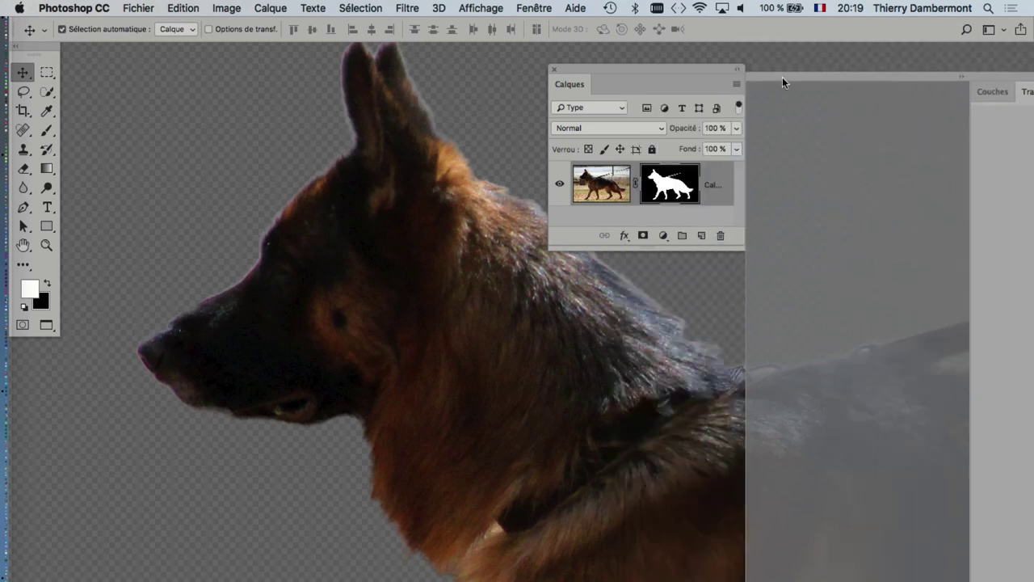
# Float the layer mask Propriétés panel and close the Couches/Tracés panel
pyautogui.doubleClick(696, 192)
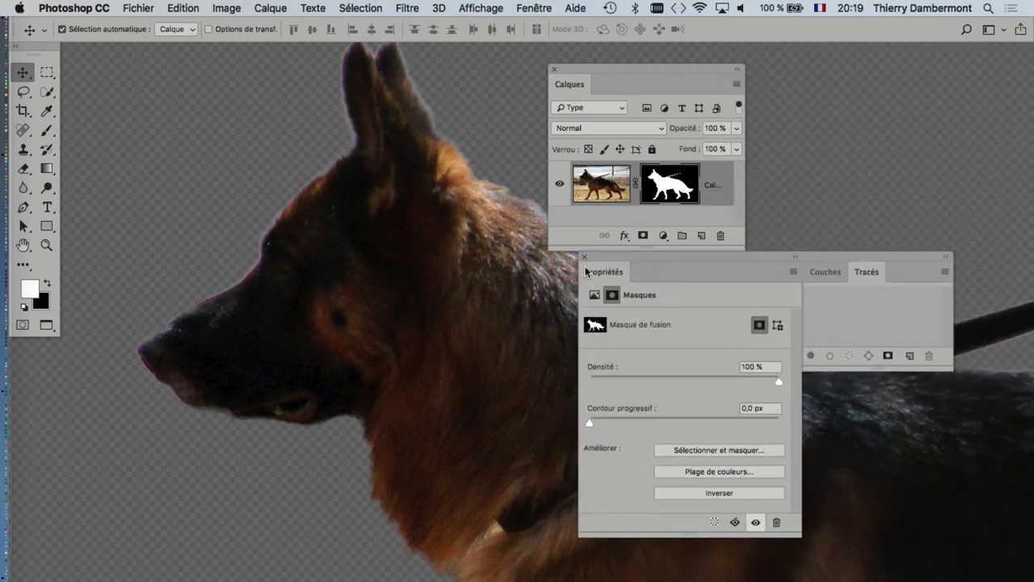
pyautogui.moveTo(785, 77); pyautogui.dragTo(462, 293)
pyautogui.moveTo(376, 280); pyautogui.dragTo(273, 247)
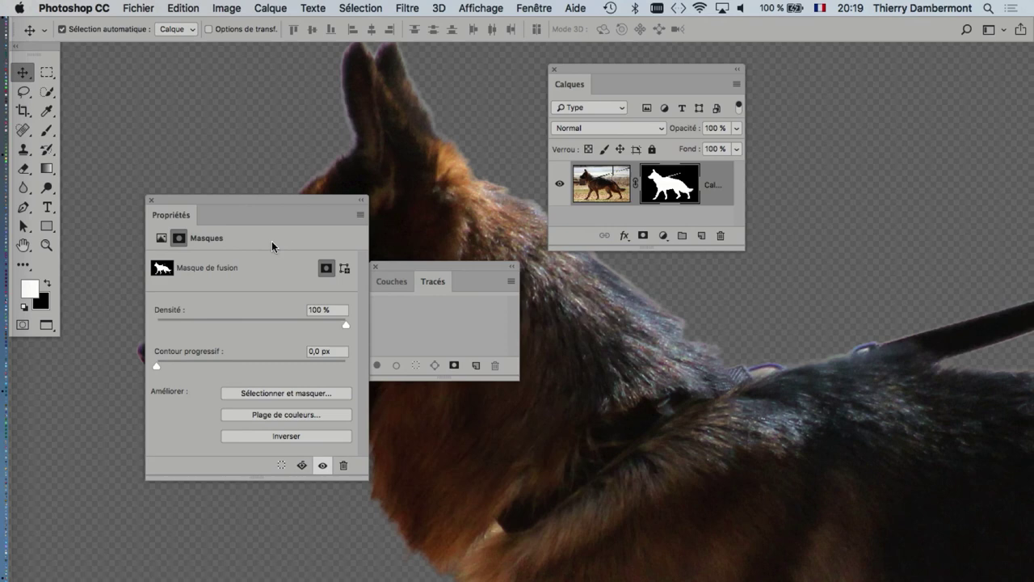
pyautogui.click(375, 266)
pyautogui.moveTo(303, 198)
pyautogui.mouseDown()
pyautogui.moveTo(1015, 195)
pyautogui.moveTo(923, 138)
pyautogui.mouseUp()
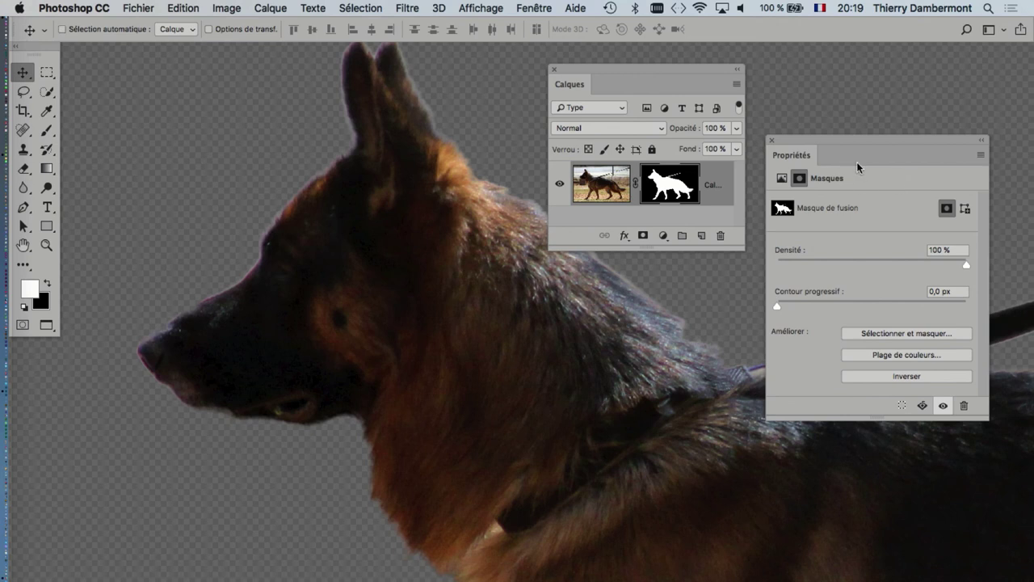
# Preview a 68,5 px feather on the dog's mask, reset it to 0 px, and launch Select and Mask
pyautogui.press('ctrl')
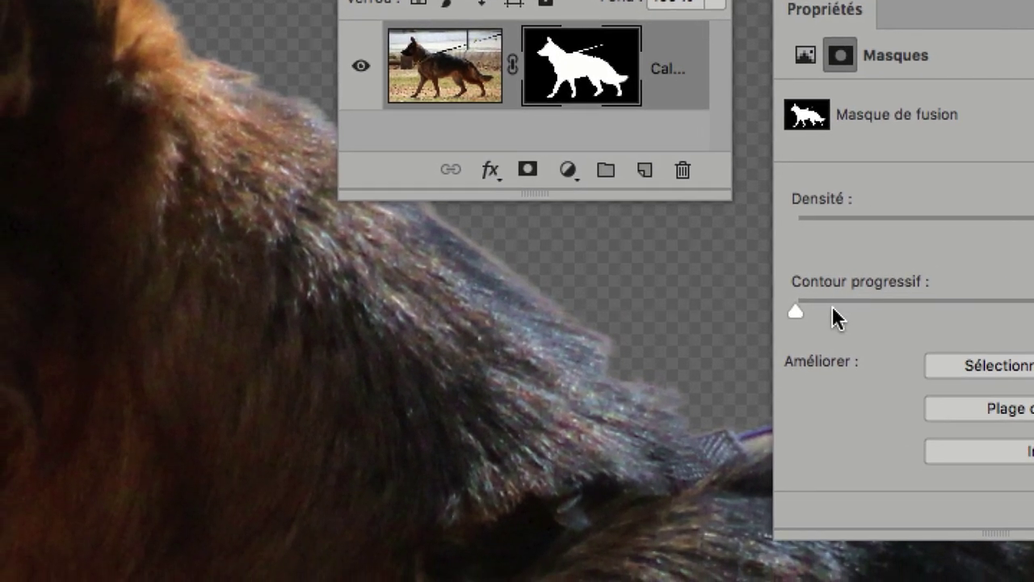
pyautogui.moveTo(672, 374); pyautogui.dragTo(746, 373)
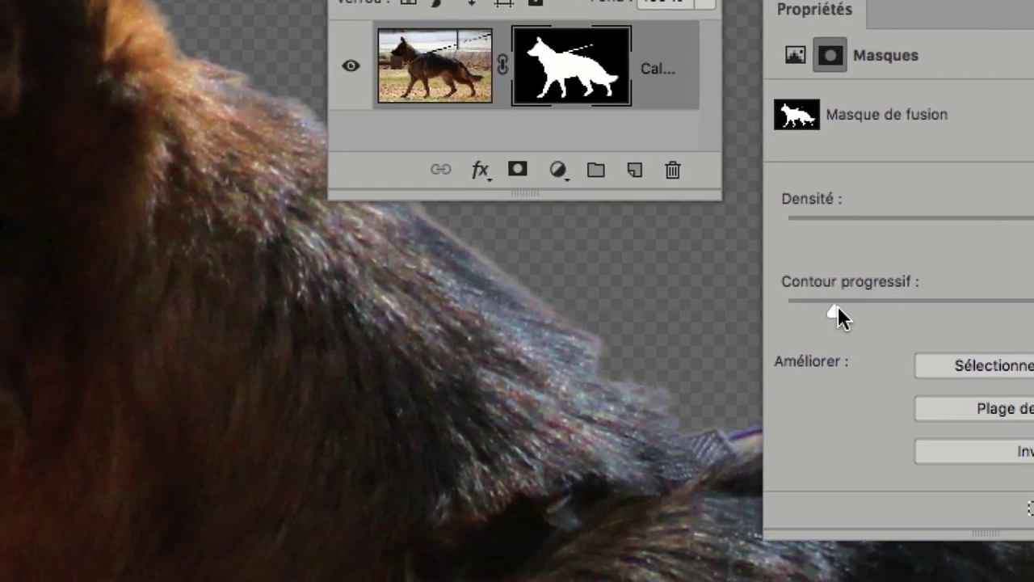
pyautogui.moveTo(845, 307)
pyautogui.mouseDown()
pyautogui.moveTo(894, 305)
pyautogui.moveTo(679, 304)
pyautogui.mouseUp()
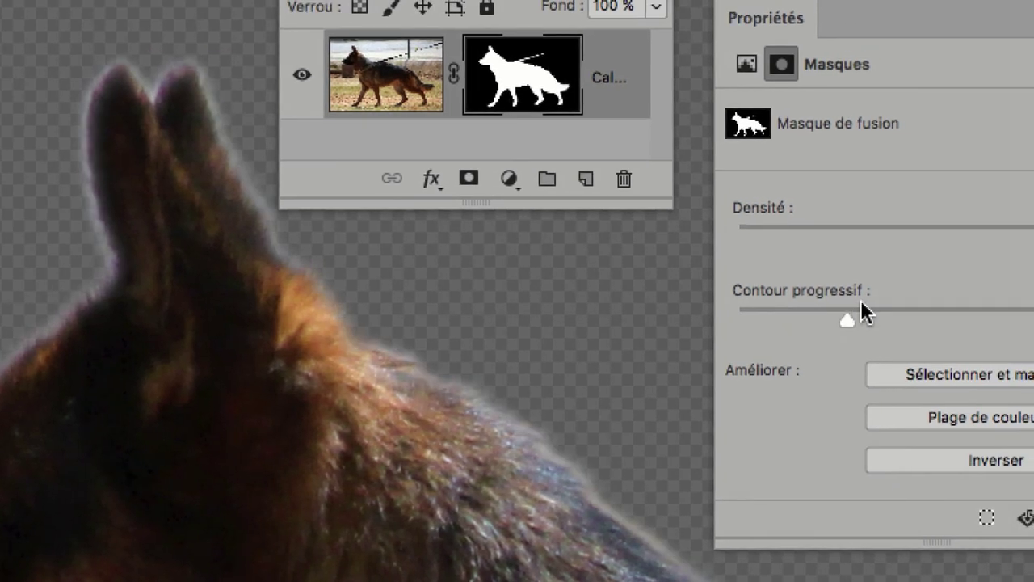
pyautogui.moveTo(857, 310); pyautogui.dragTo(870, 310)
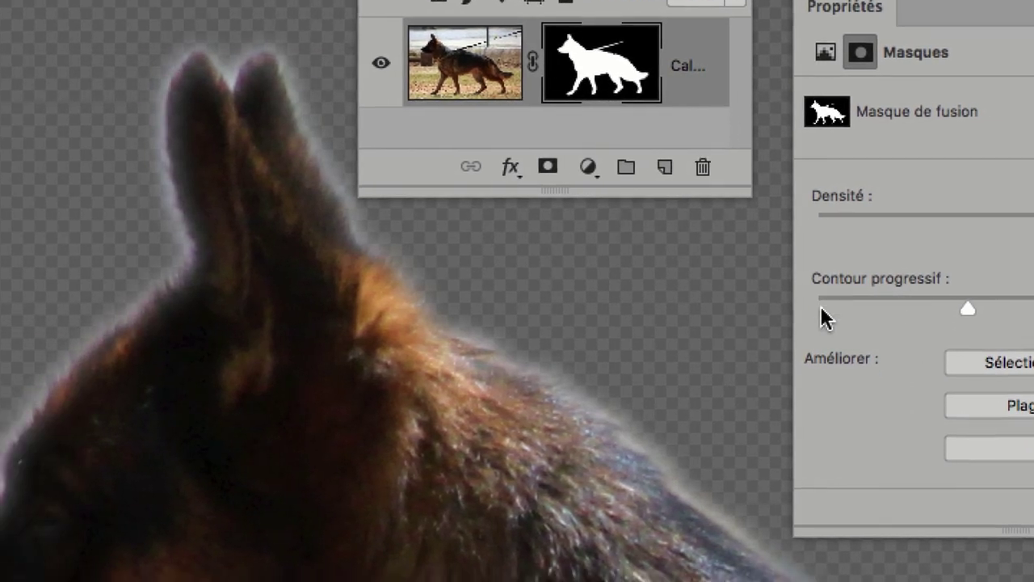
pyautogui.click(819, 305)
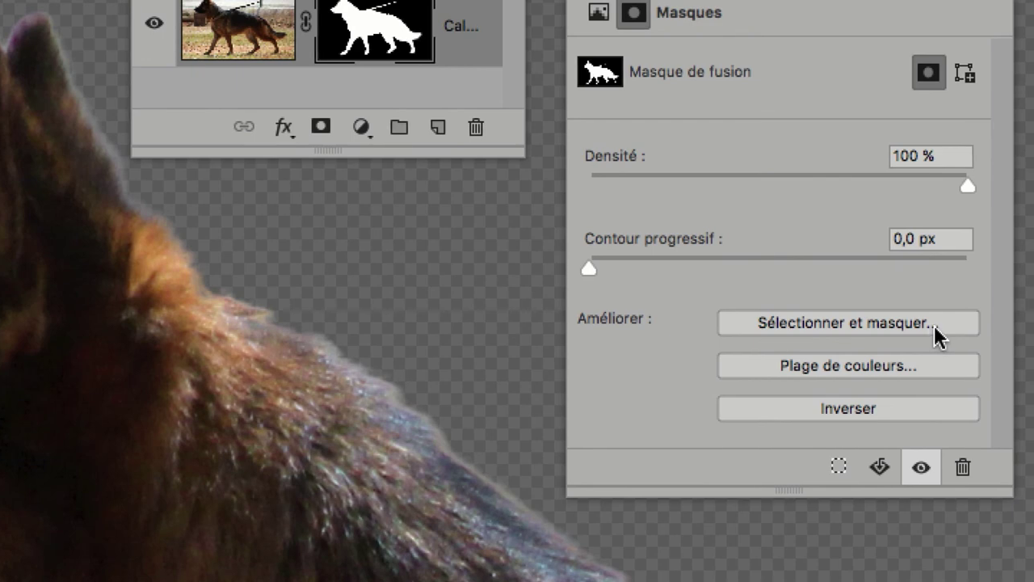
pyautogui.click(934, 325)
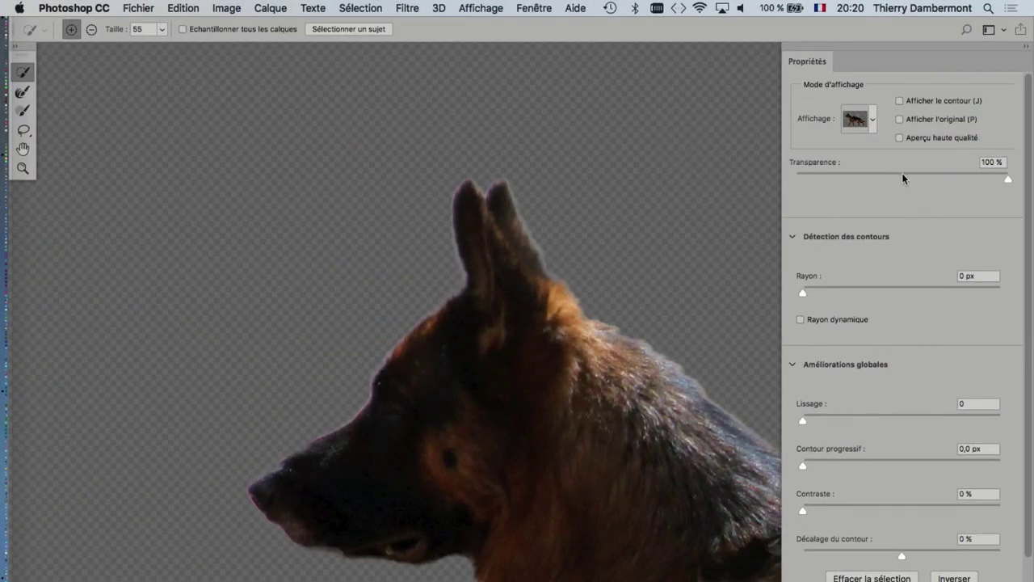
# Give the dog's mask edge a 4,9 px feather and −64 % edge shift, output as a layer mask
pyautogui.scroll(2, 568, 379)
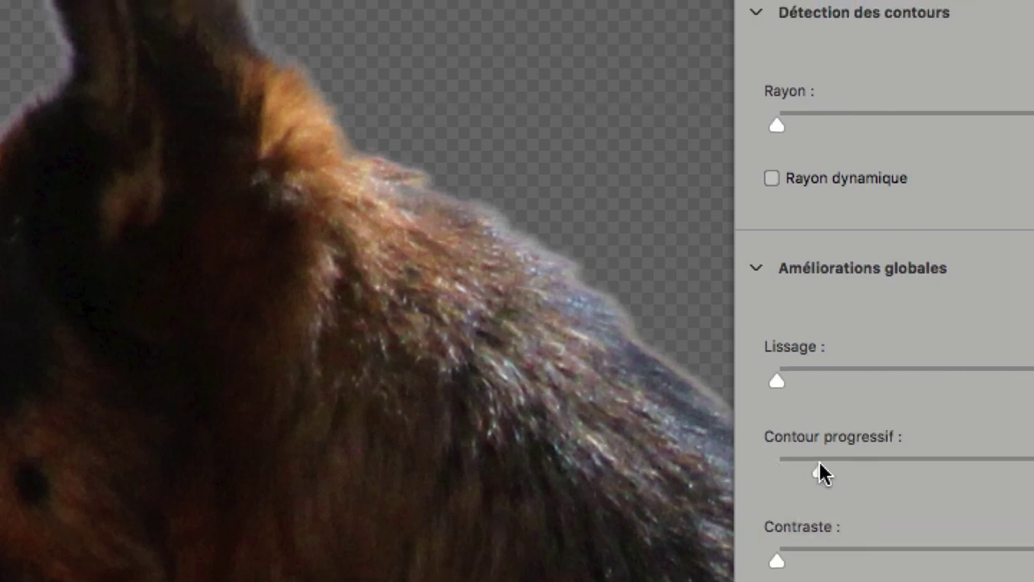
pyautogui.moveTo(819, 467)
pyautogui.mouseDown()
pyautogui.moveTo(841, 462)
pyautogui.moveTo(855, 477)
pyautogui.mouseUp()
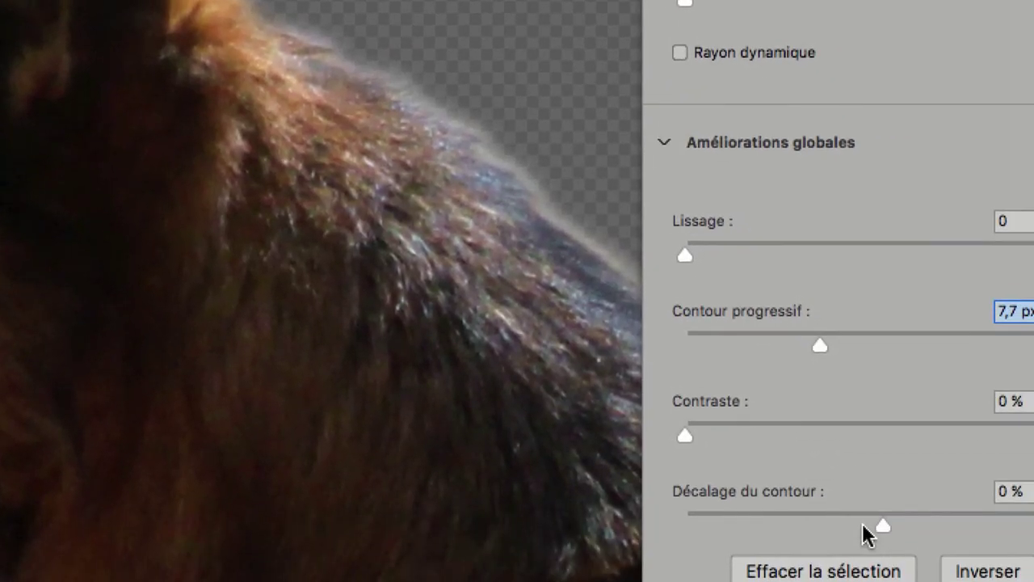
pyautogui.moveTo(865, 534); pyautogui.dragTo(850, 536)
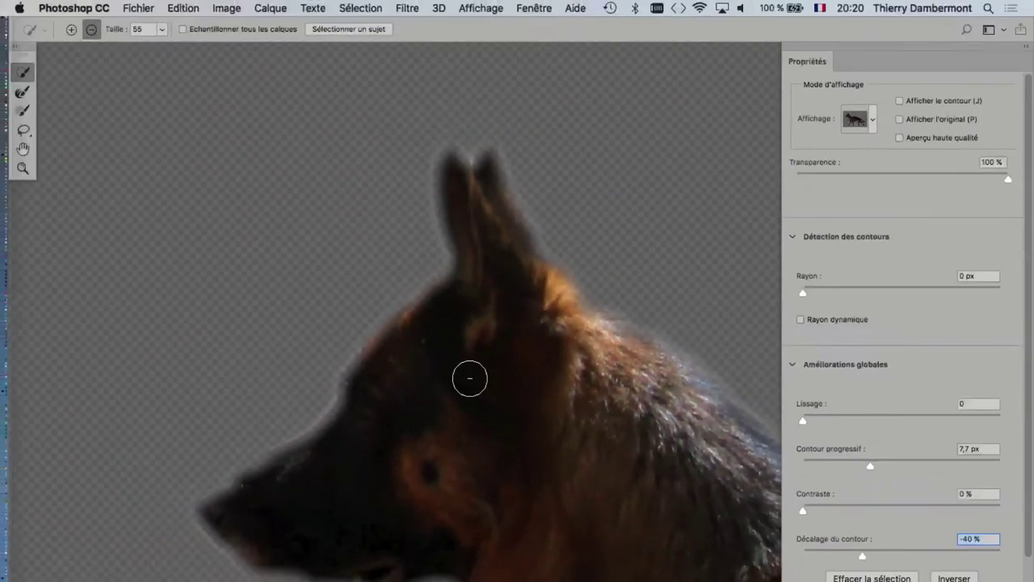
pyautogui.press('alt')
pyautogui.moveTo(870, 467)
pyautogui.mouseDown()
pyautogui.moveTo(892, 462)
pyautogui.moveTo(851, 466)
pyautogui.mouseUp()
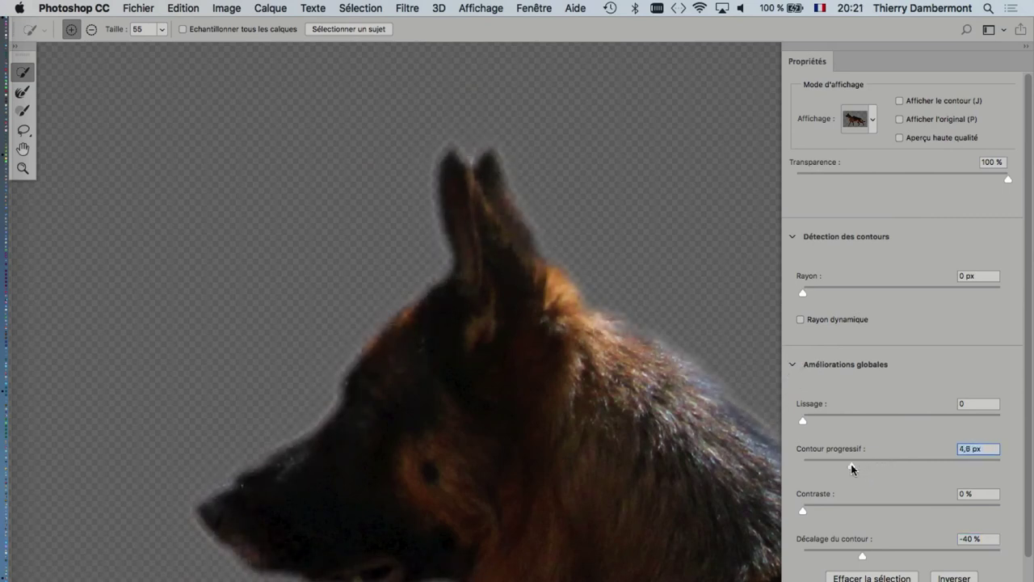
pyautogui.moveTo(862, 556); pyautogui.dragTo(859, 558)
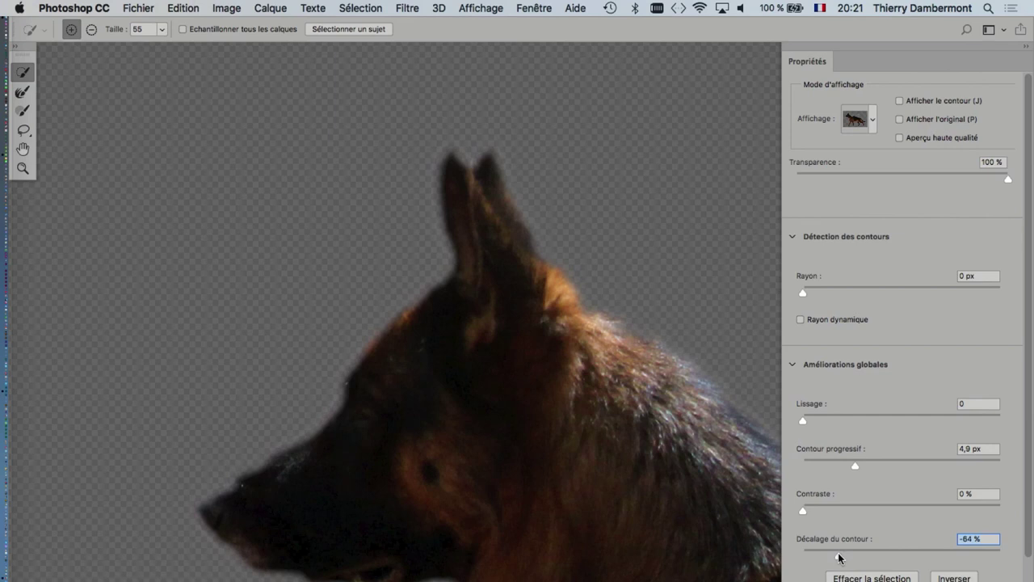
pyautogui.press('Return')
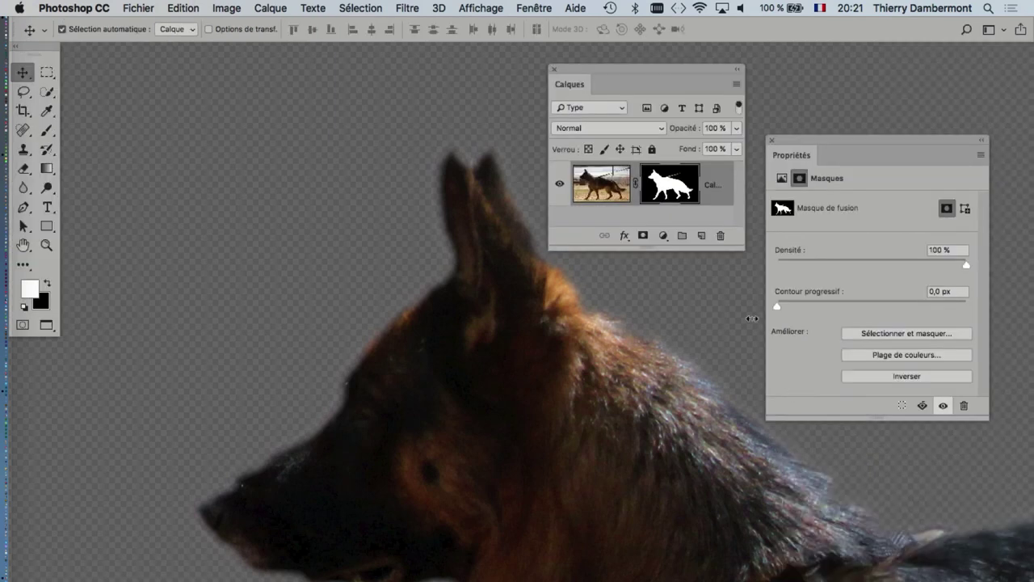
pyautogui.scroll(-5, 641, 422)
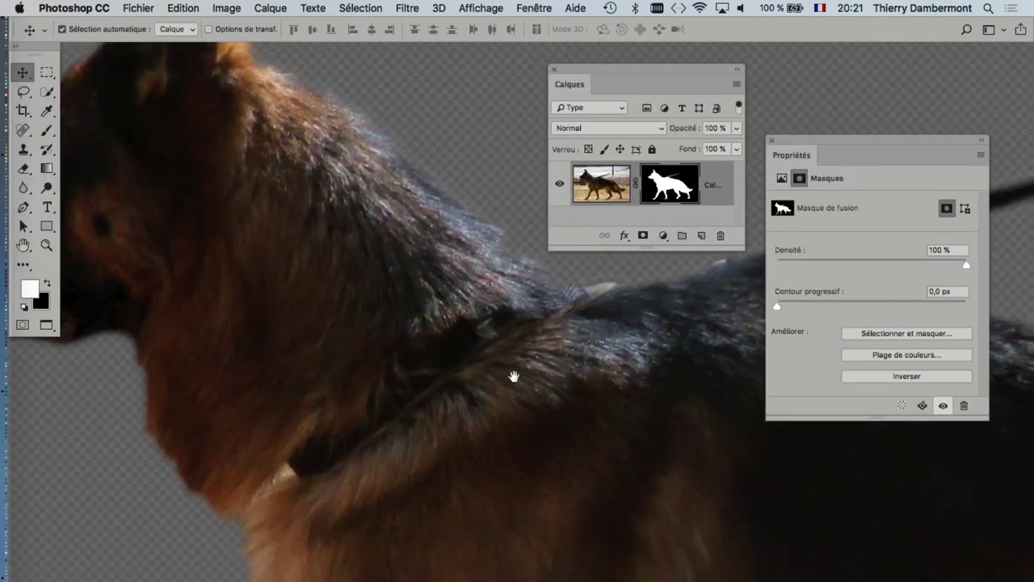
pyautogui.scroll(-5, 513, 374)
pyautogui.scroll(-5, 496, 354)
pyautogui.scroll(-3, 455, 266)
pyautogui.scroll(-2, 478, 305)
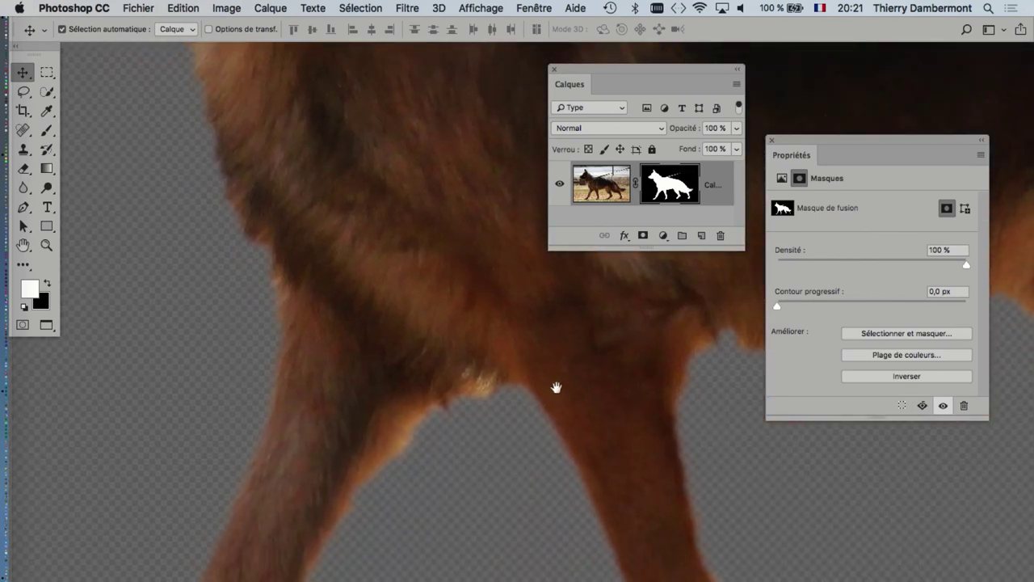
pyautogui.scroll(-3, 556, 386)
pyautogui.scroll(-3, 540, 346)
pyautogui.hscroll(3, 490, 369)
pyautogui.hscroll(3, 539, 388)
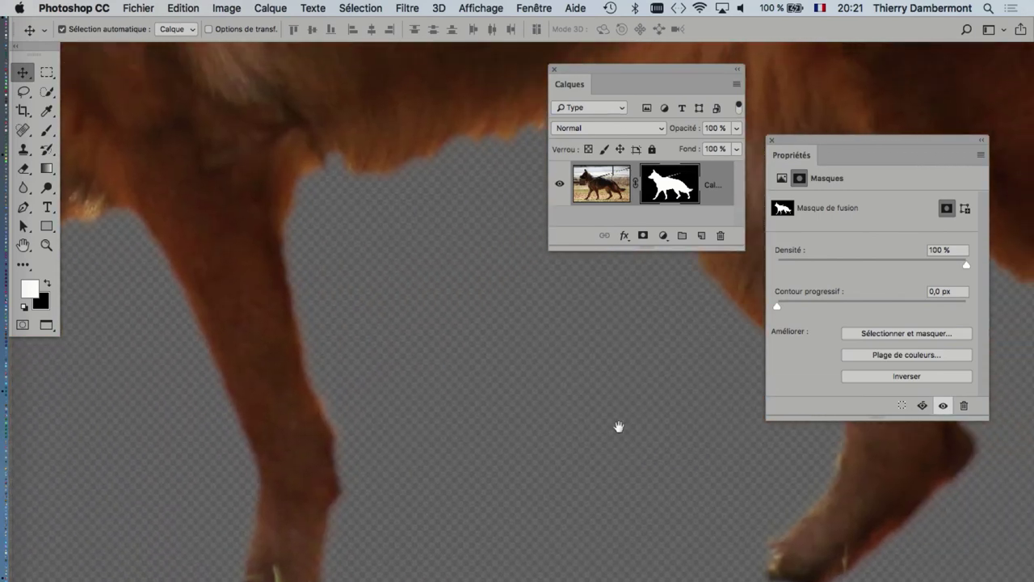
pyautogui.hscroll(3, 619, 427)
pyautogui.hscroll(3, 504, 485)
pyautogui.scroll(2, 566, 469)
pyautogui.scroll(3, 622, 459)
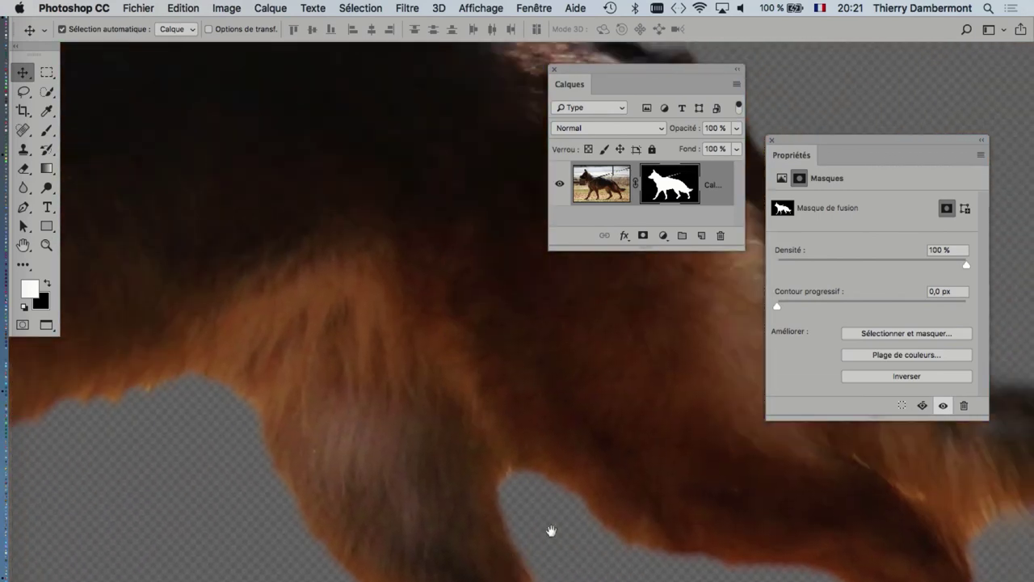
pyautogui.scroll(3, 618, 477)
pyautogui.hscroll(-3, 617, 488)
pyautogui.scroll(2, 720, 474)
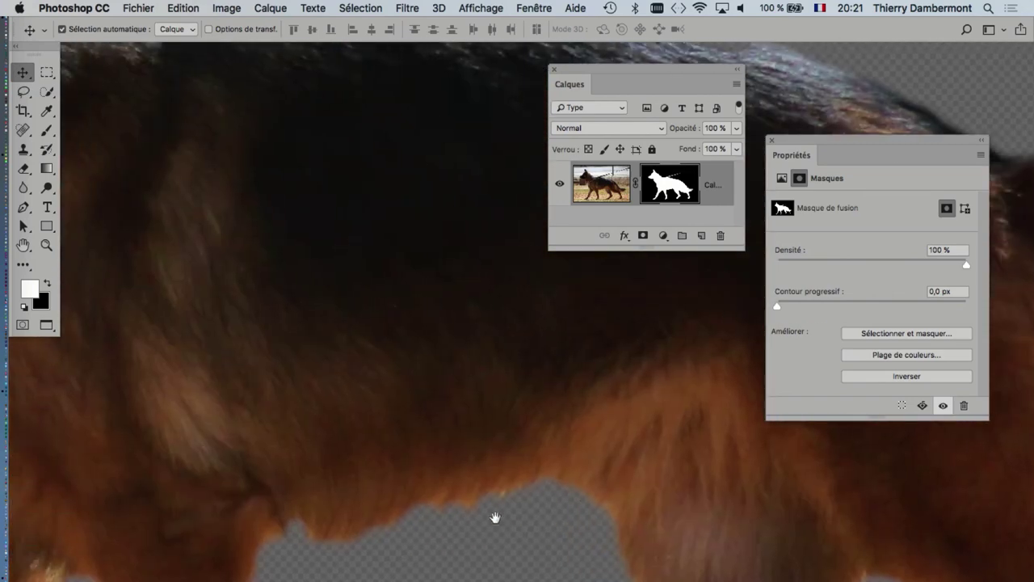
pyautogui.hscroll(-2, 494, 517)
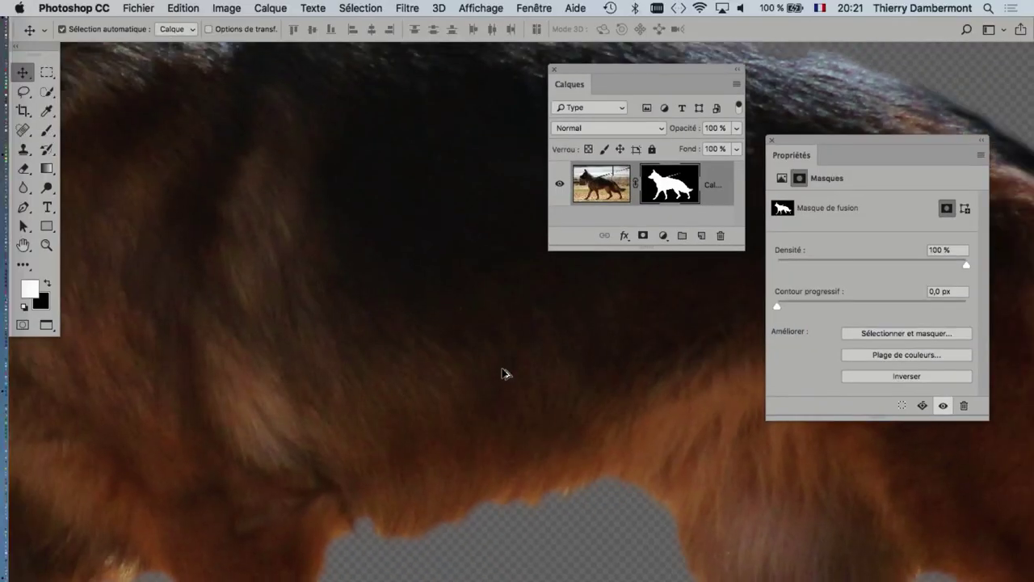
pyautogui.scroll(-2, 502, 374)
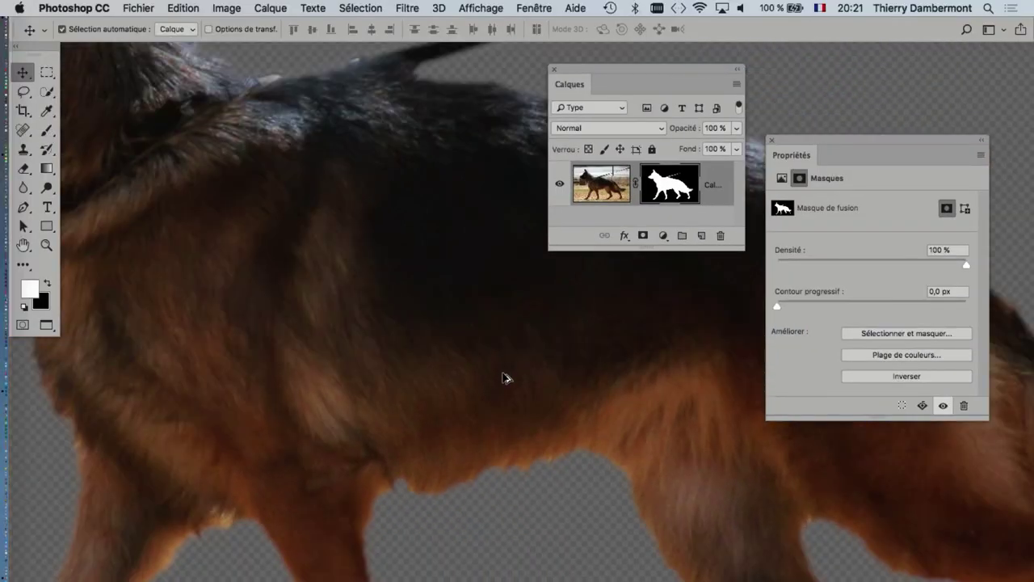
pyautogui.scroll(-1, 501, 376)
pyautogui.scroll(-2, 502, 384)
pyautogui.scroll(-1, 502, 394)
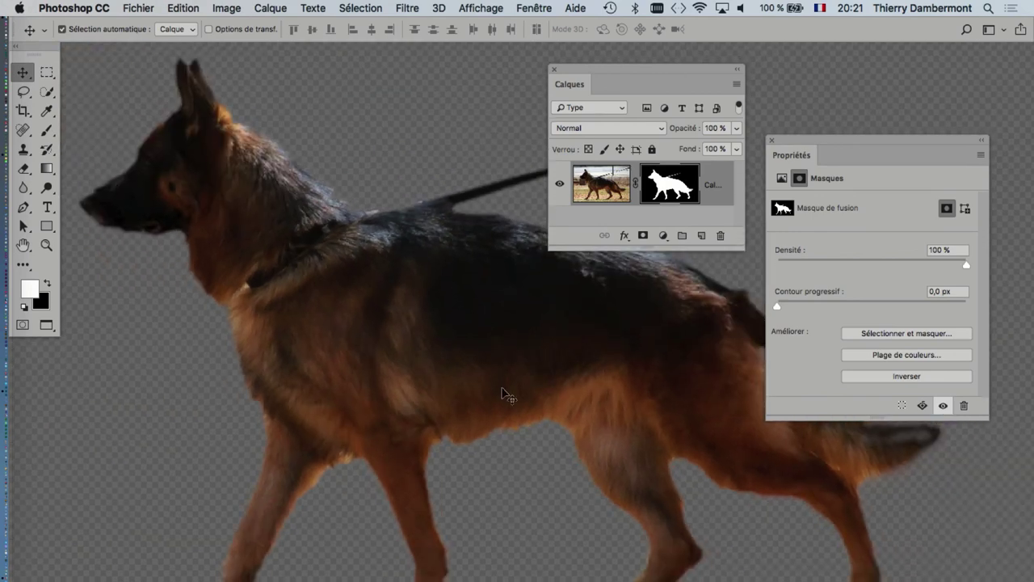
# Save the layered cut-out as the Photoshop file 'technique sélectionner et masquer puis amélioration du masque.psd'
pyautogui.click(139, 11)
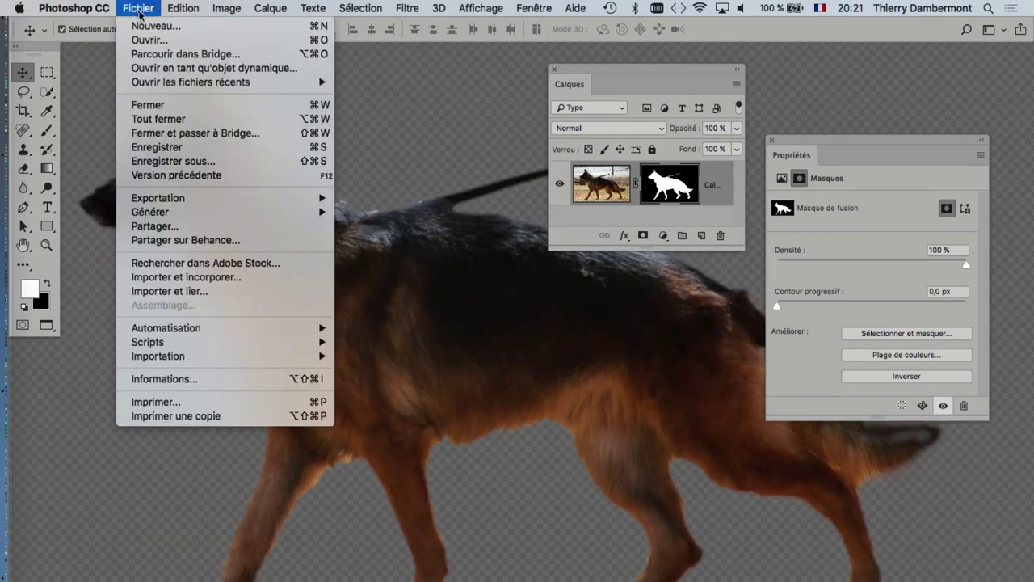
pyautogui.click(189, 161)
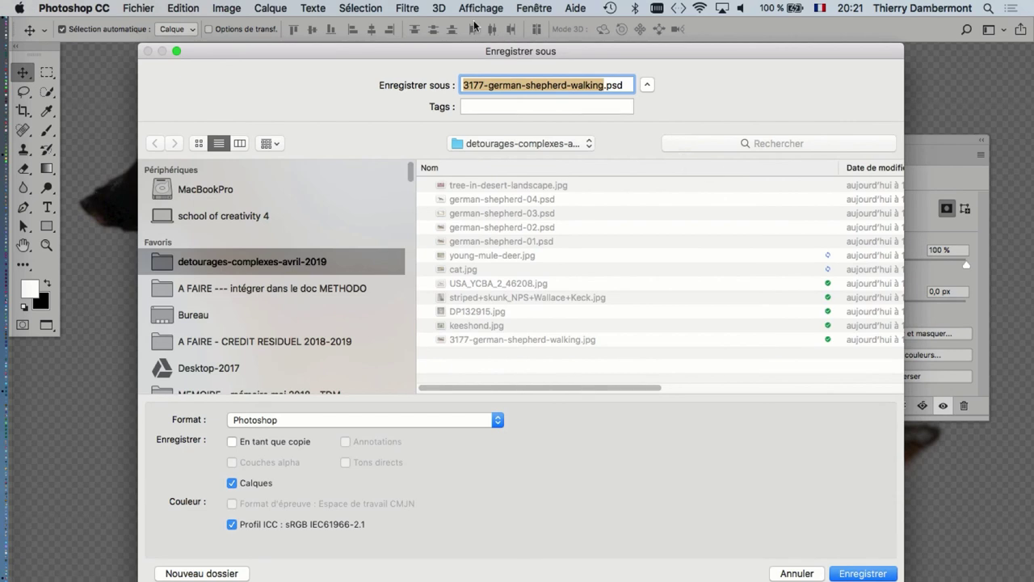
pyautogui.click(377, 11)
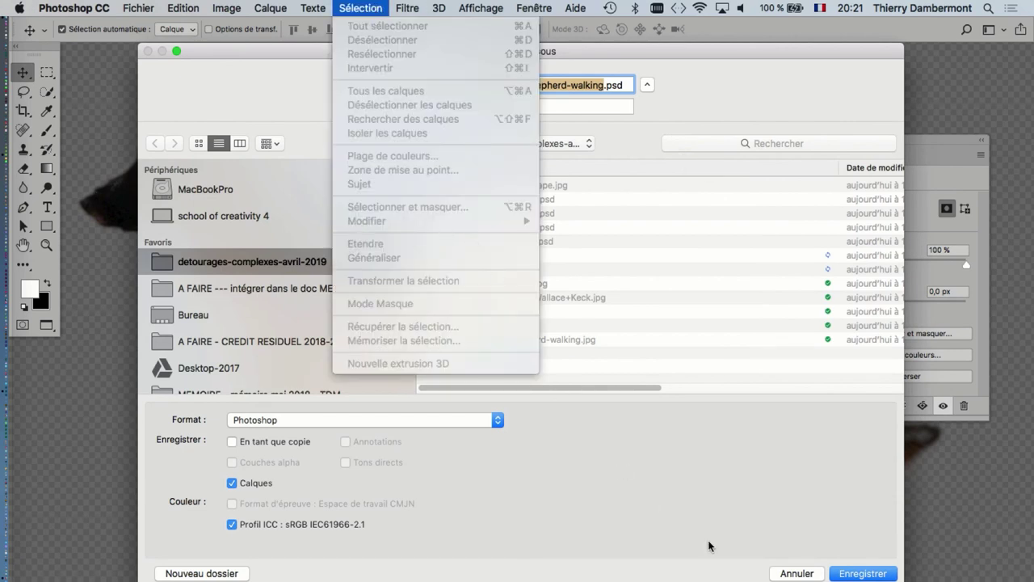
pyautogui.click(799, 573)
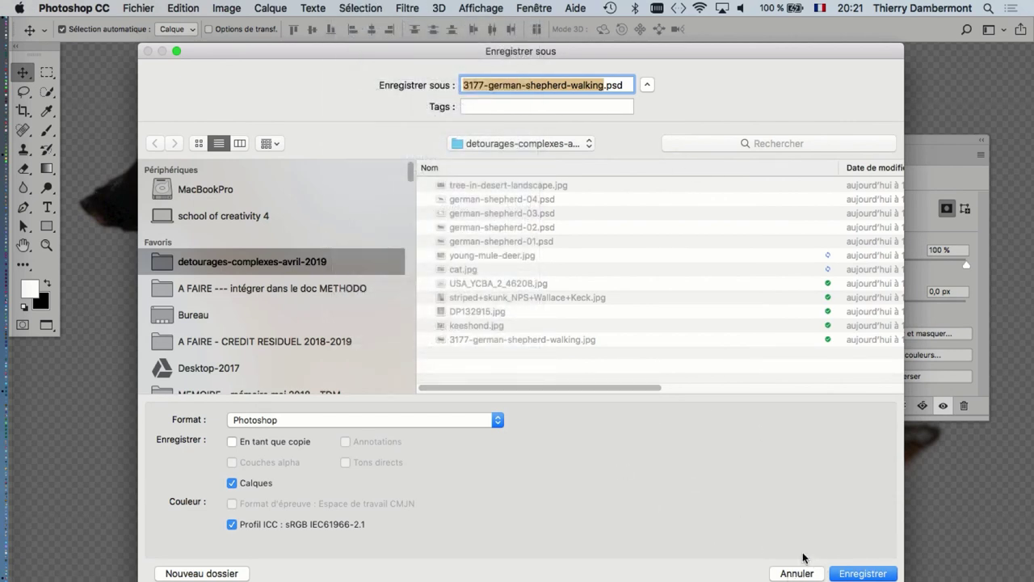
pyautogui.click(588, 85)
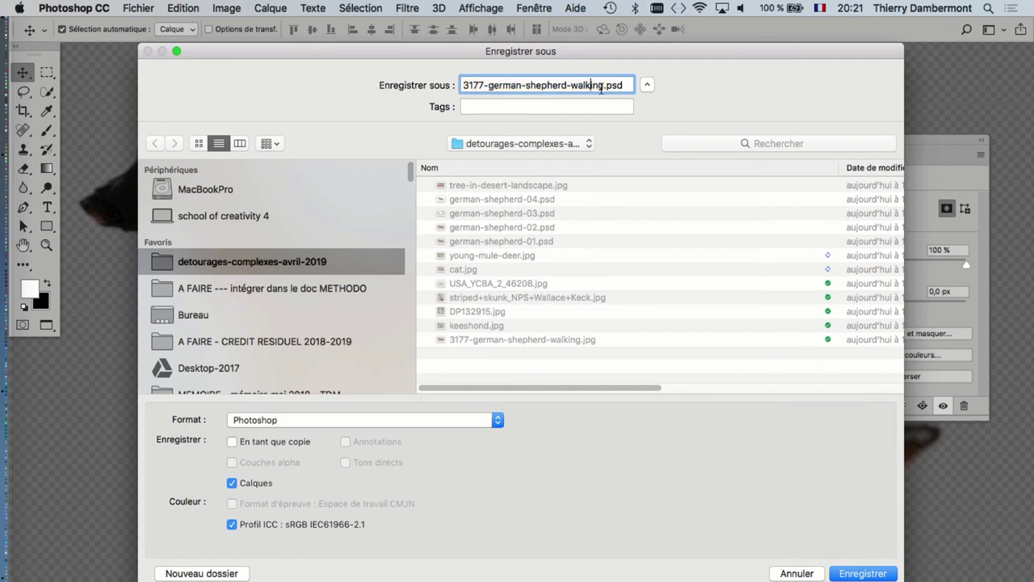
pyautogui.moveTo(604, 86); pyautogui.dragTo(458, 85)
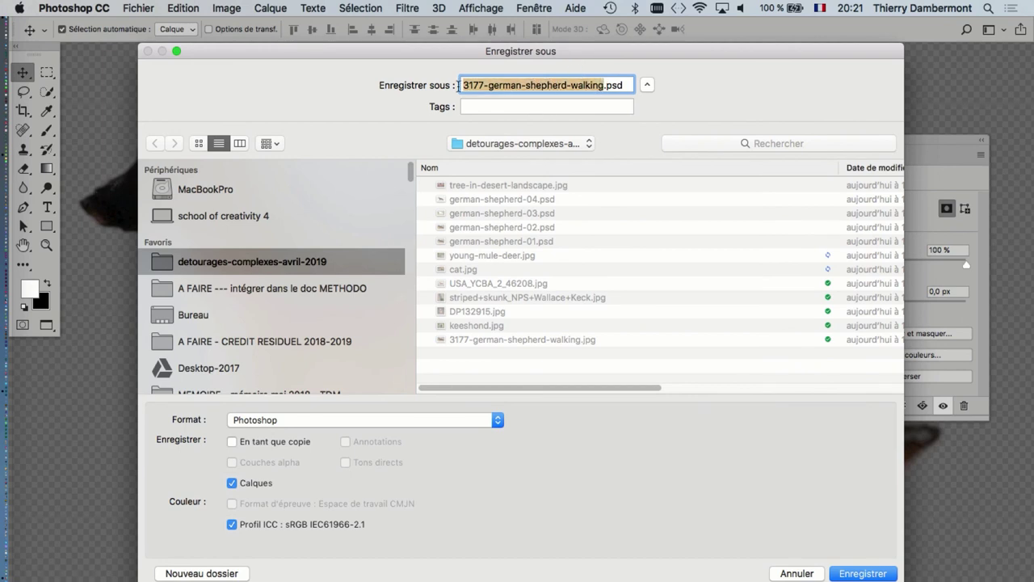
pyautogui.write('technique séle')
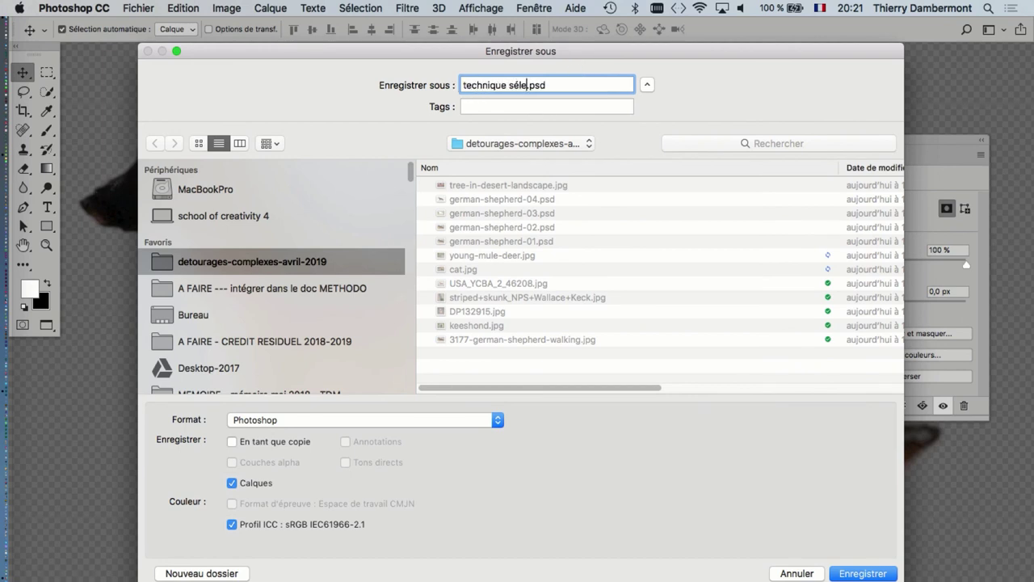
pyautogui.write('ctionner etmasq')
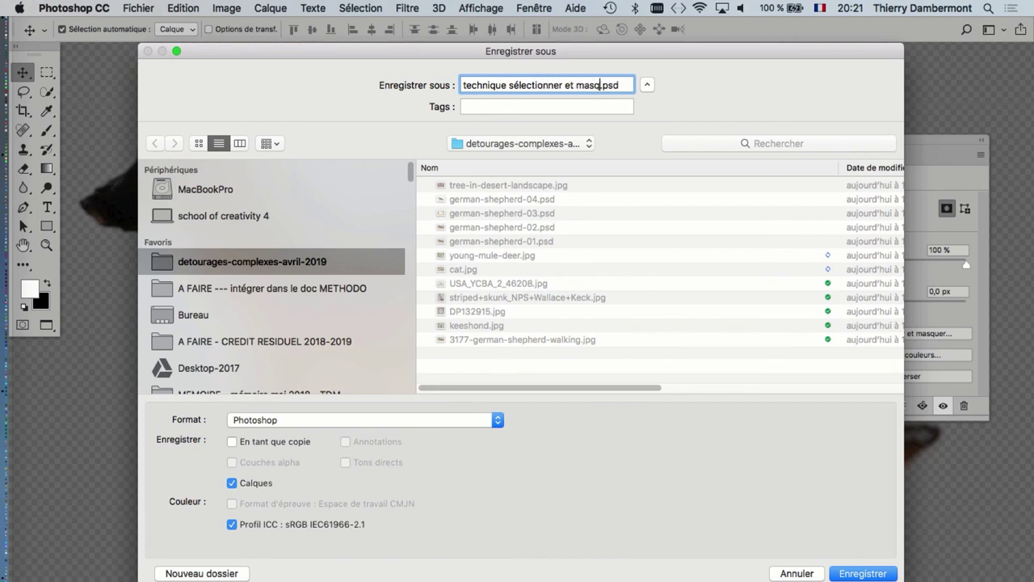
pyautogui.write('puis améli')
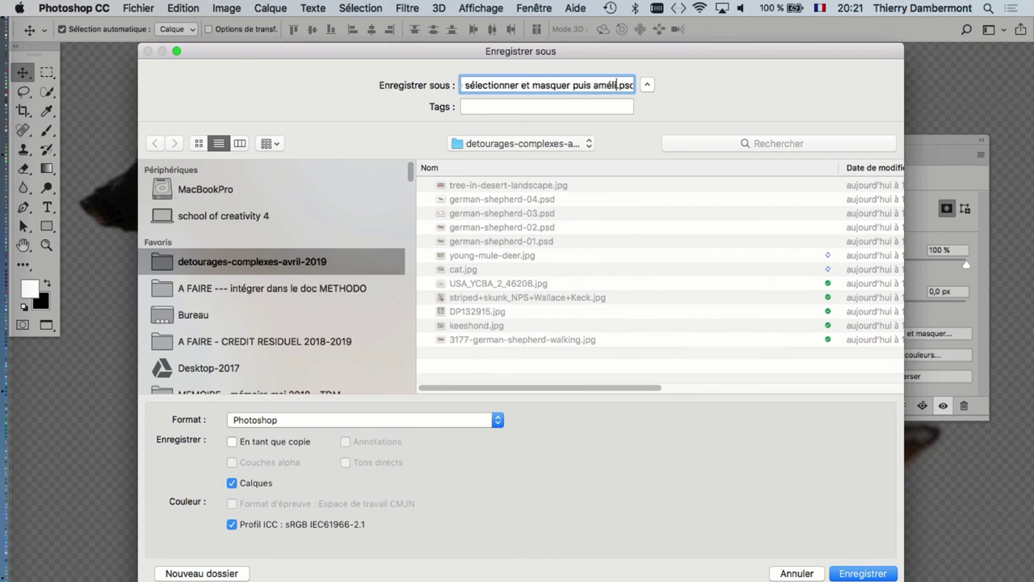
pyautogui.write('tion du masq')
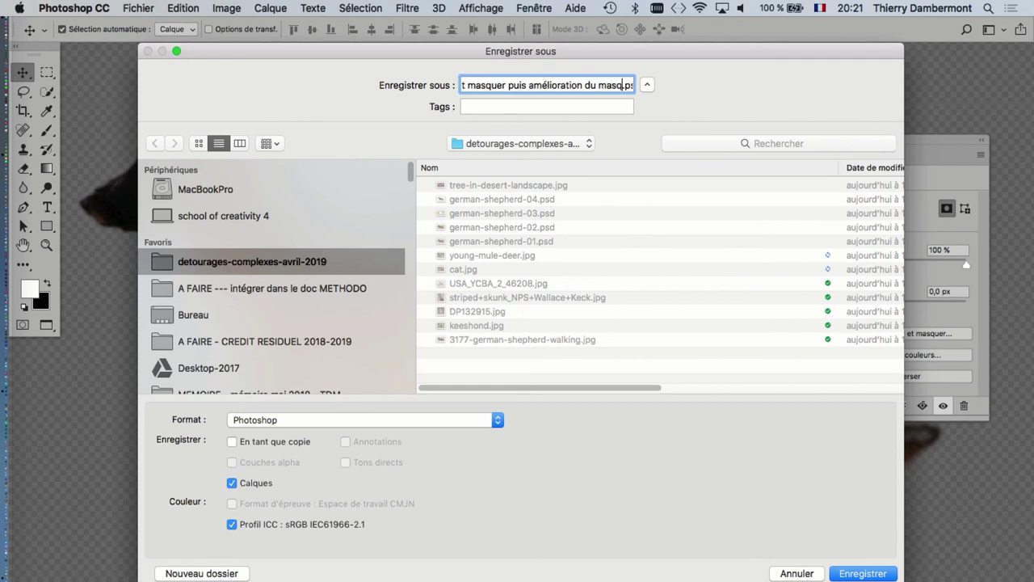
pyautogui.write('ue')
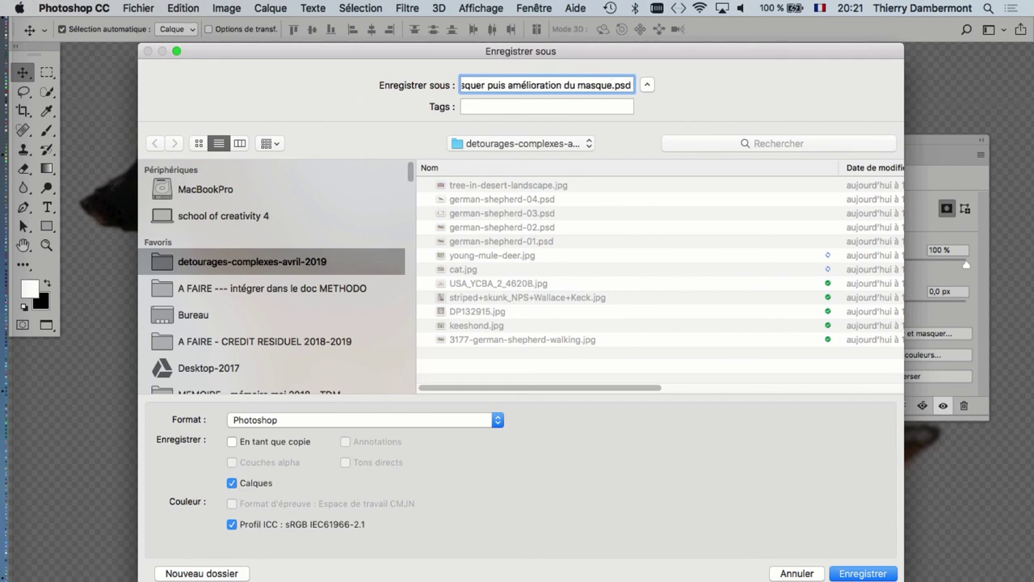
pyautogui.press('Return')
pyautogui.click(734, 277)
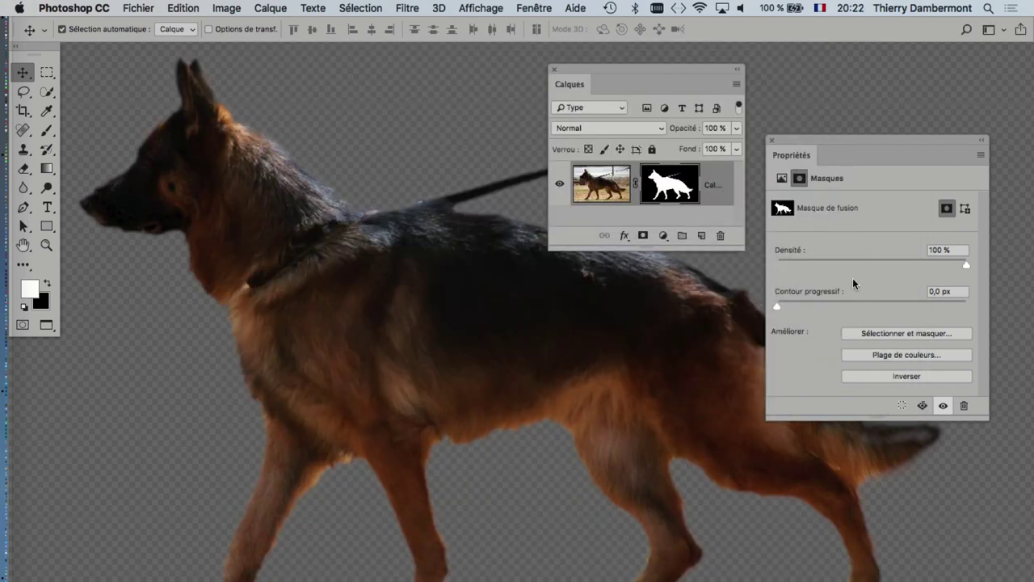